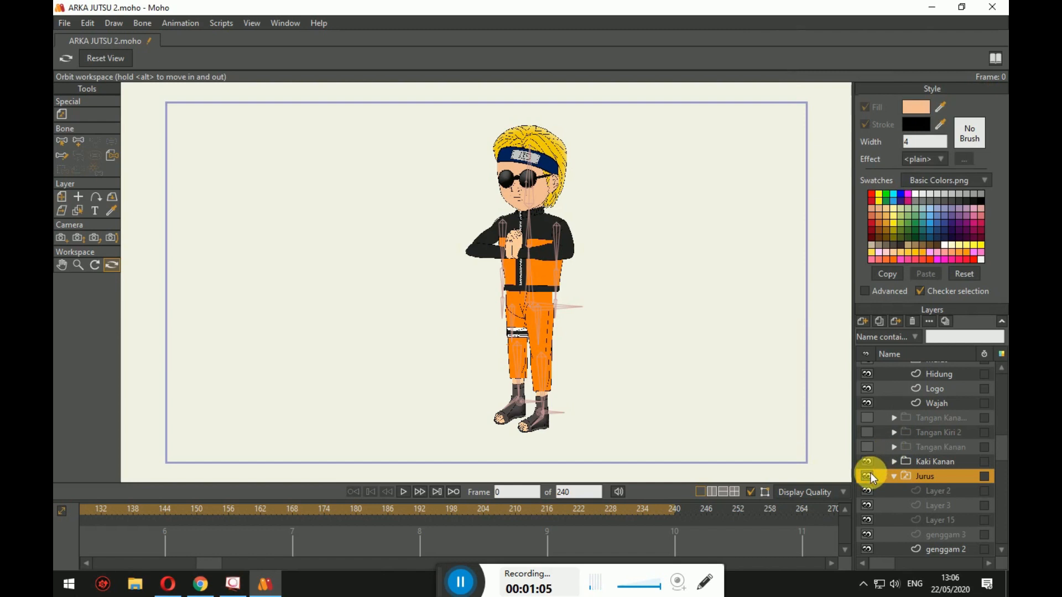
Hide the Jurus layer and show the Tangan Kanan, Tangan Kiri 2 and Lengan1 arm layers.
{"action": "left_click", "coordinate": [867, 417]}
{"action": "left_click", "coordinate": [868, 431]}
{"action": "left_click", "coordinate": [867, 447]}
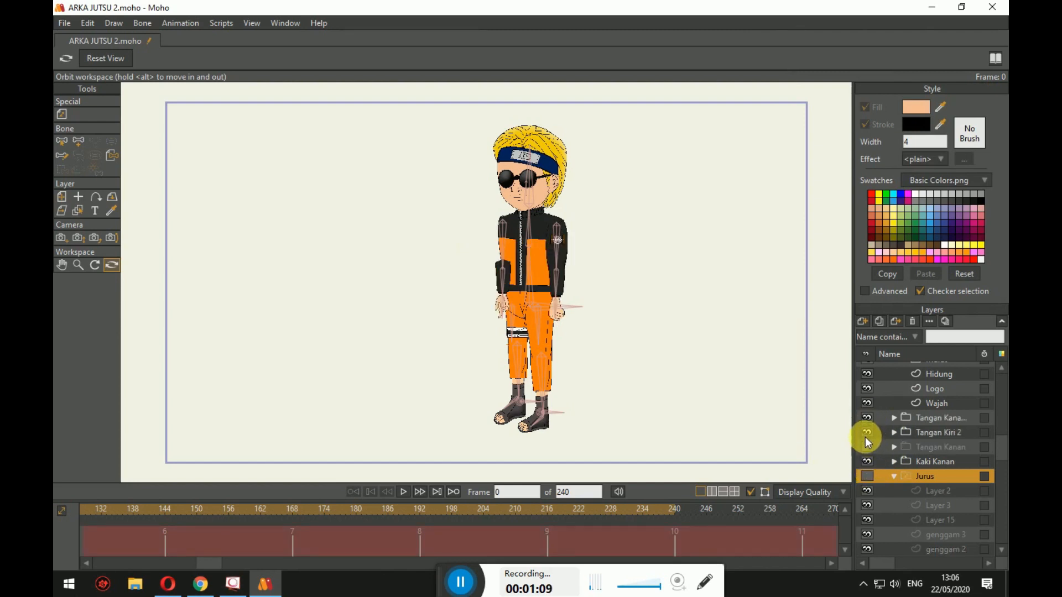
{"action": "left_click", "coordinate": [867, 433]}
{"action": "scroll", "coordinate": [877, 493], "scroll_direction": "down", "scroll_amount": 2}
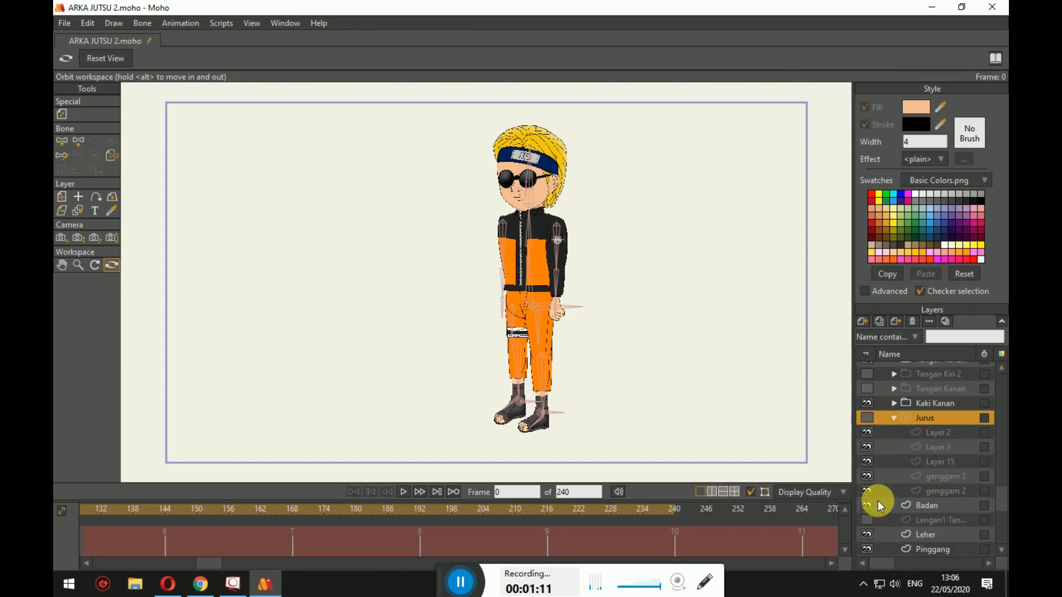
{"action": "left_click", "coordinate": [866, 521]}
{"action": "left_click", "coordinate": [870, 415]}
{"action": "left_click", "coordinate": [870, 415]}
{"action": "left_click", "coordinate": [870, 415]}
{"action": "left_click", "coordinate": [870, 415]}
{"action": "left_click", "coordinate": [868, 388]}
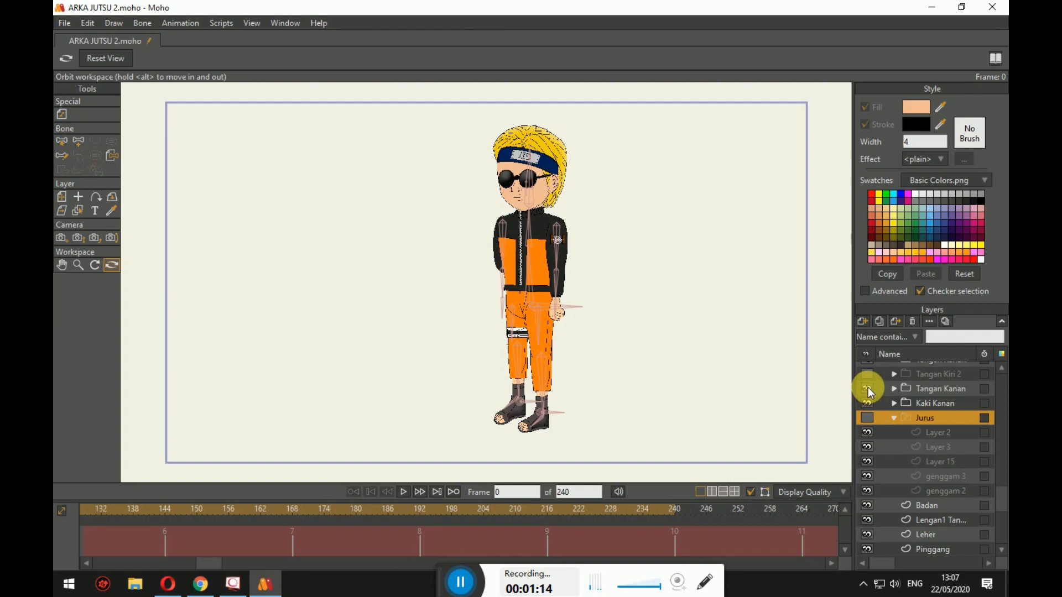
{"action": "left_click", "coordinate": [868, 369]}
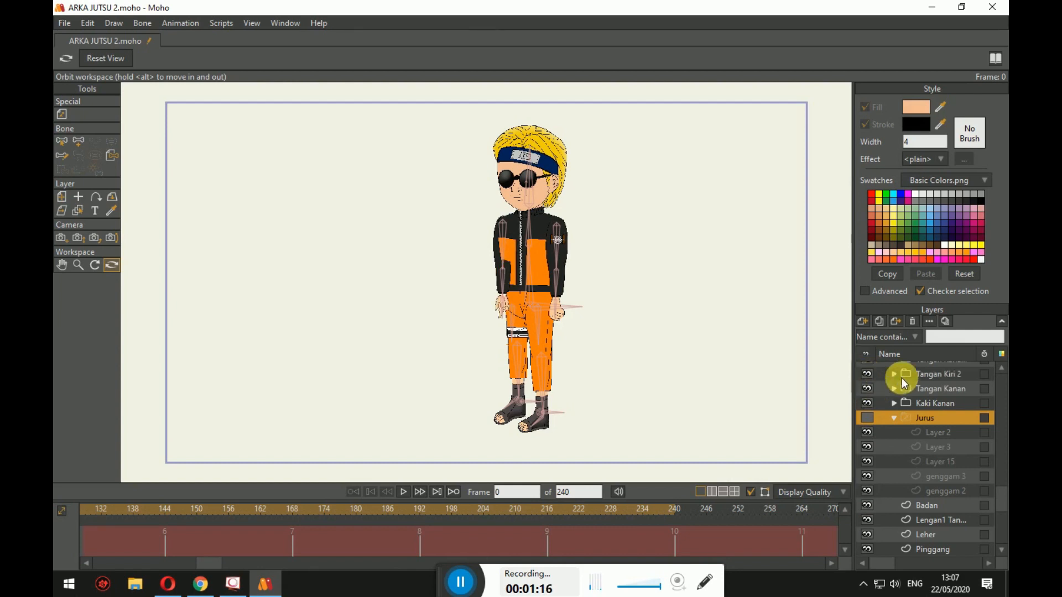
Examine the layers inside the Tangan Kiri 2 group and the separate Lengan1 upper-arm layer.
{"action": "left_click", "coordinate": [894, 374]}
{"action": "left_click", "coordinate": [939, 374]}
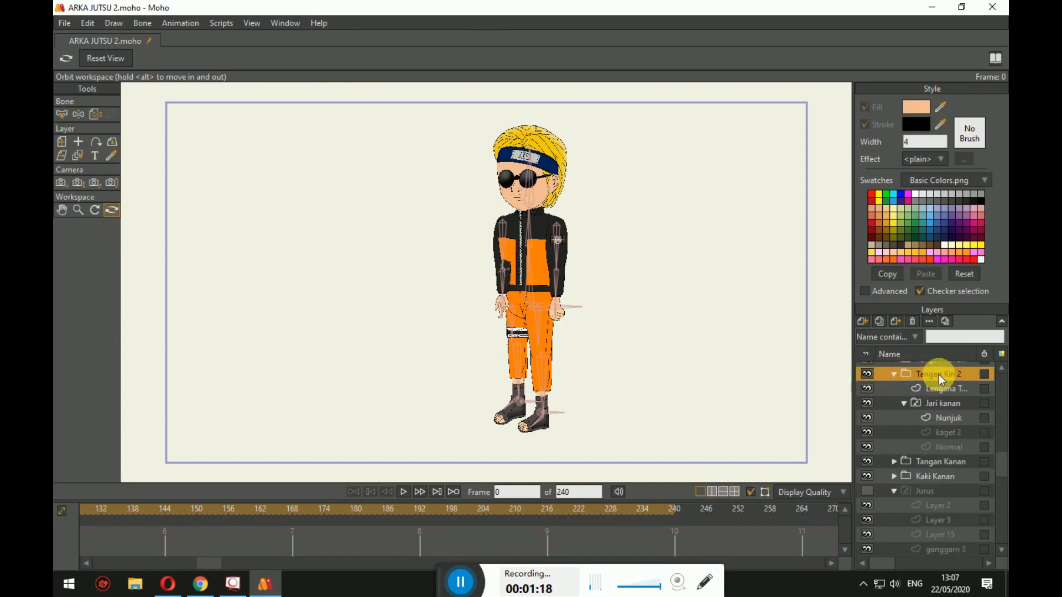
{"action": "left_click", "coordinate": [903, 403]}
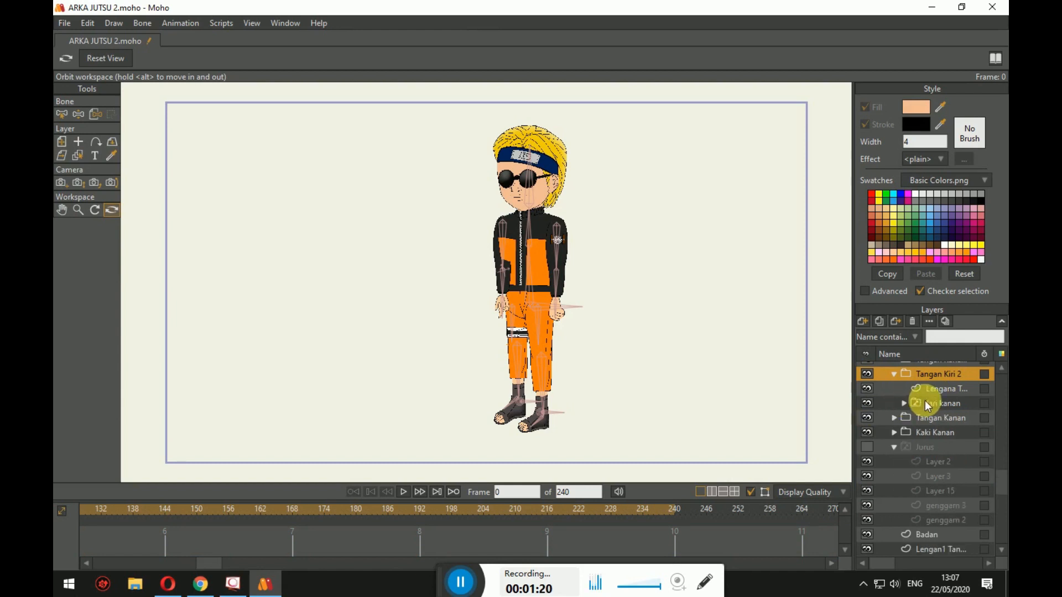
{"action": "scroll", "coordinate": [926, 514], "scroll_direction": "down", "scroll_amount": 3}
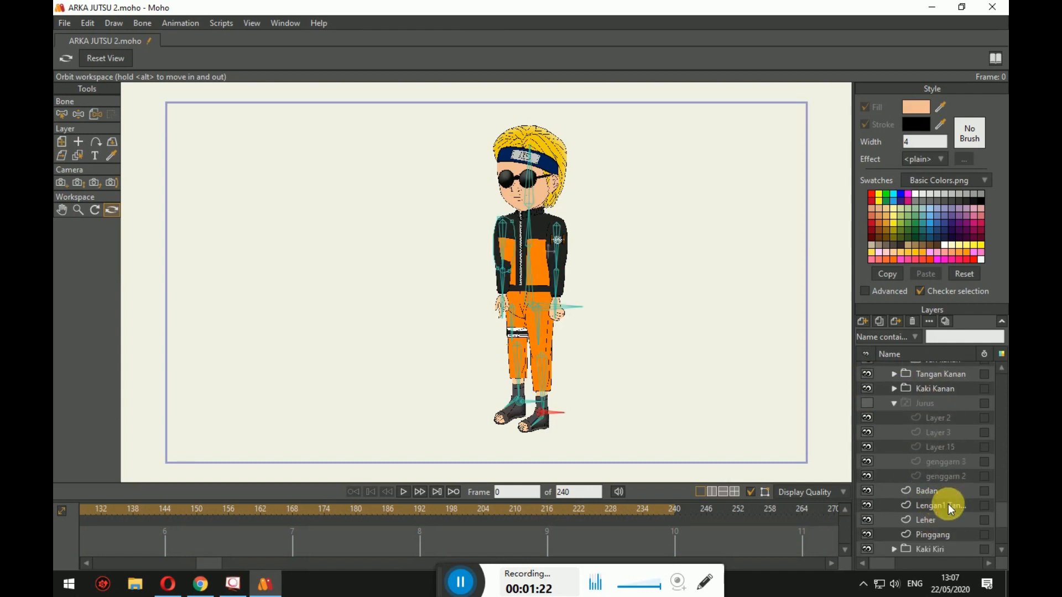
{"action": "left_click", "coordinate": [948, 505]}
{"action": "mouse_move", "coordinate": [948, 507]}
{"action": "left_mouse_down"}
{"action": "mouse_move", "coordinate": [948, 366]}
{"action": "mouse_move", "coordinate": [948, 427]}
{"action": "left_mouse_up"}
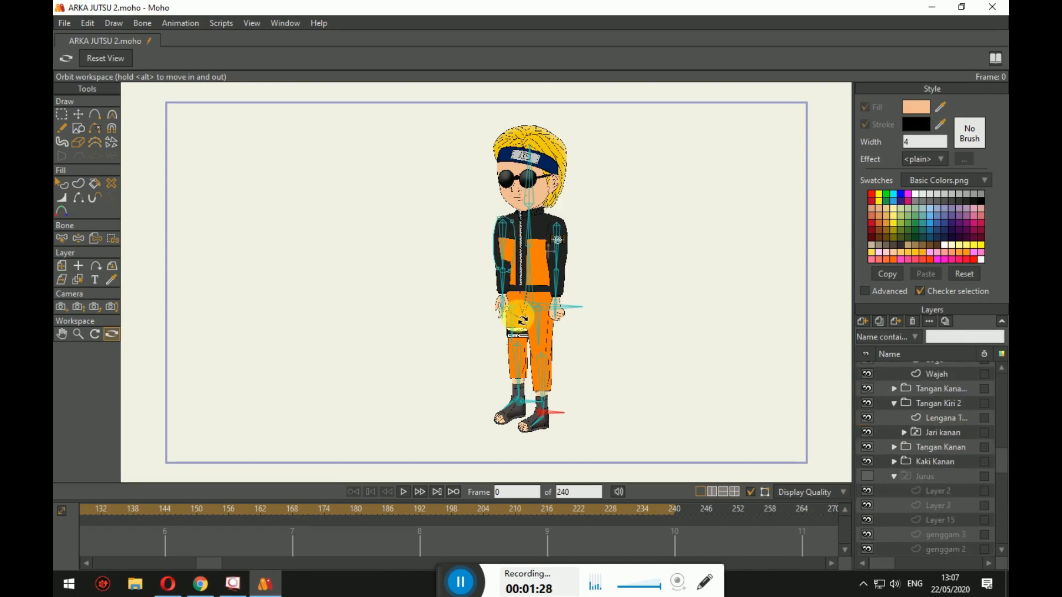
{"action": "scroll", "coordinate": [915, 419], "scroll_direction": "down", "scroll_amount": 3}
{"action": "scroll", "coordinate": [918, 418], "scroll_direction": "up", "scroll_amount": 2}
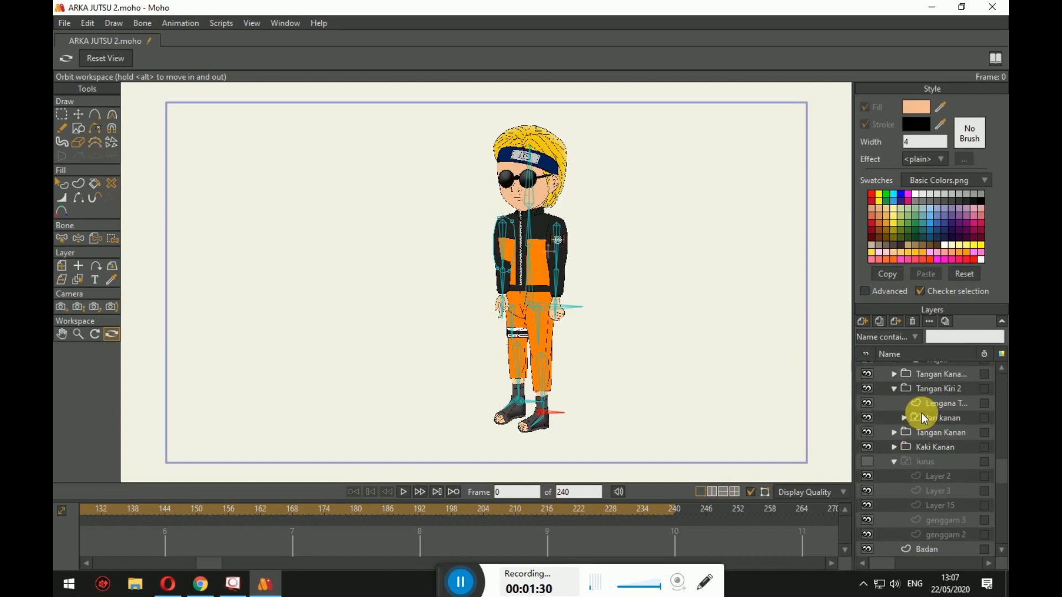
{"action": "left_click", "coordinate": [894, 389]}
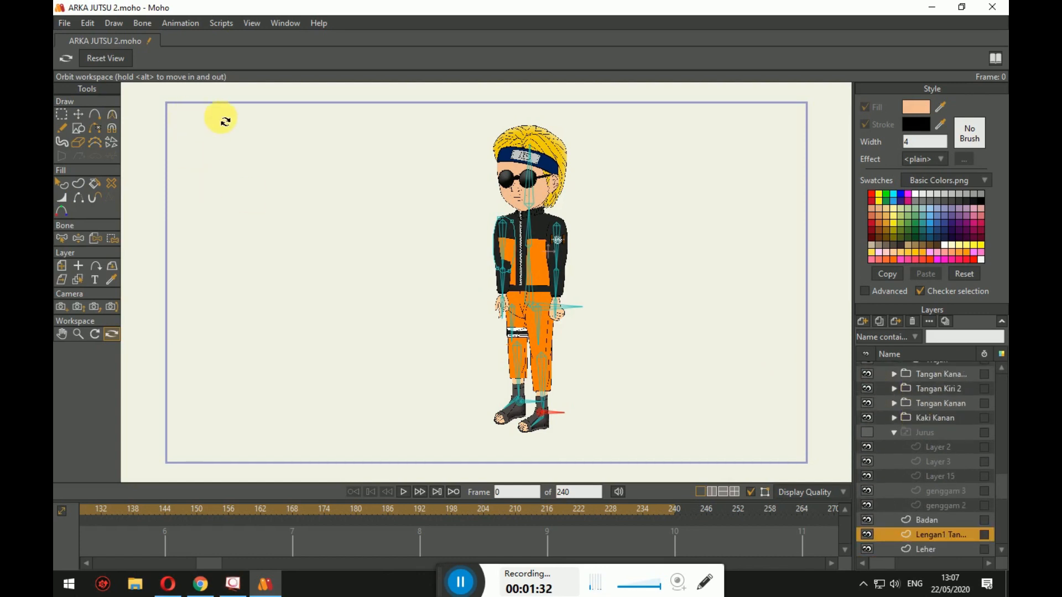
Open the ARKA BAHU KOKO character file from the Karakter folder.
{"action": "left_click", "coordinate": [65, 24]}
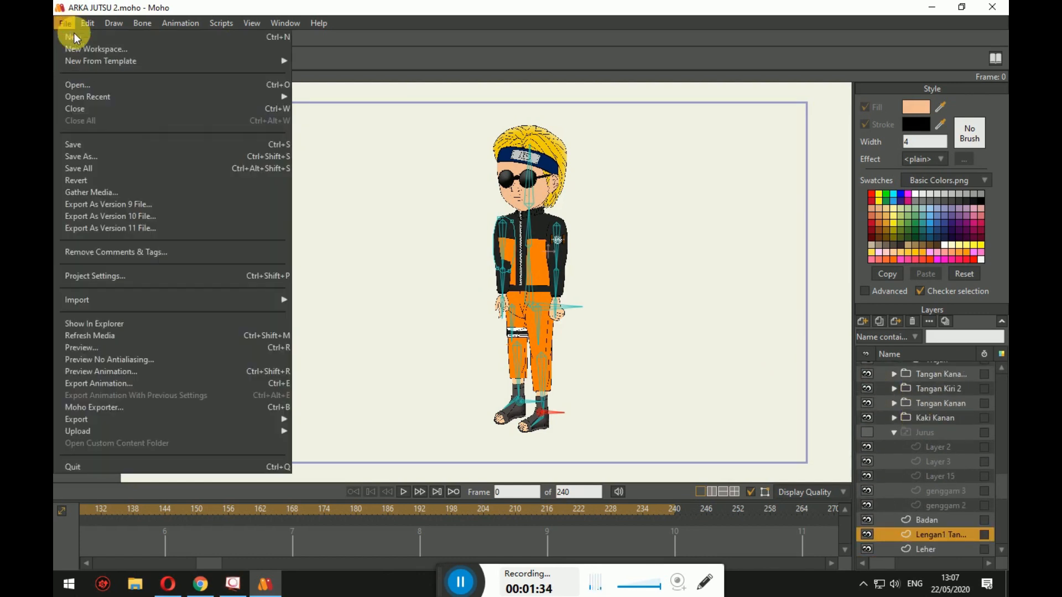
{"action": "left_click", "coordinate": [109, 84]}
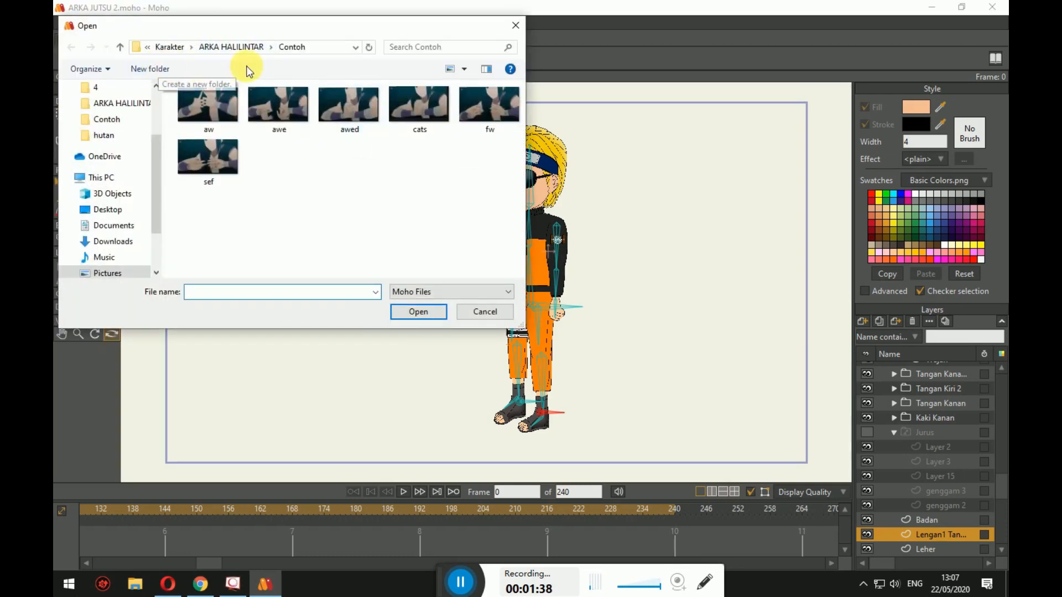
{"action": "left_click", "coordinate": [253, 50]}
{"action": "mouse_move", "coordinate": [171, 48]}
{"action": "left_mouse_down"}
{"action": "mouse_move", "coordinate": [212, 50]}
{"action": "mouse_move", "coordinate": [183, 48]}
{"action": "left_mouse_up"}
{"action": "left_click", "coordinate": [199, 47]}
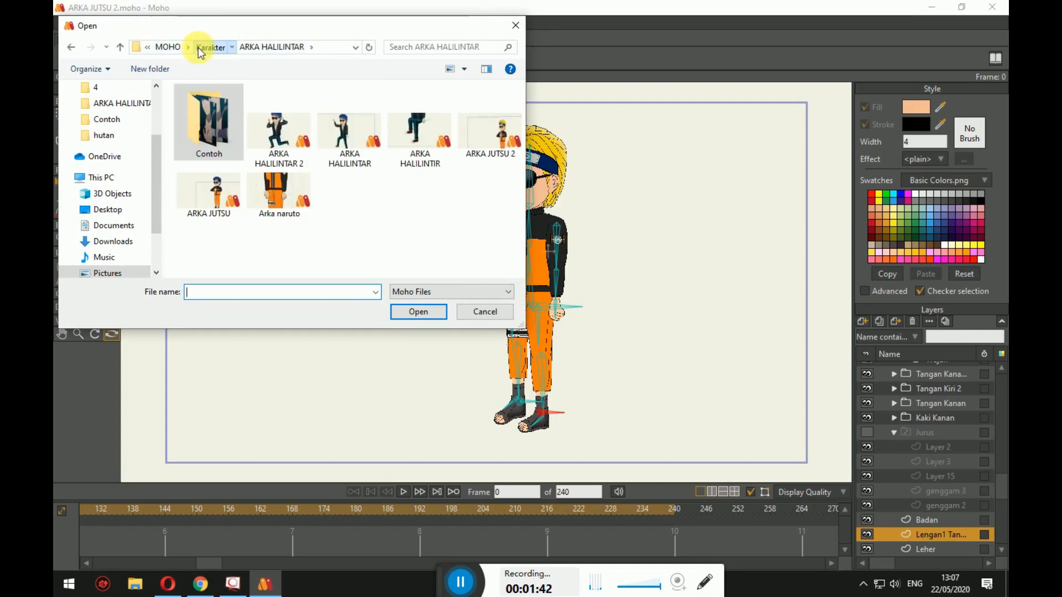
{"action": "left_click", "coordinate": [473, 218]}
{"action": "double_click", "coordinate": [394, 129]}
{"action": "left_click", "coordinate": [237, 118]}
{"action": "double_click", "coordinate": [188, 119]}
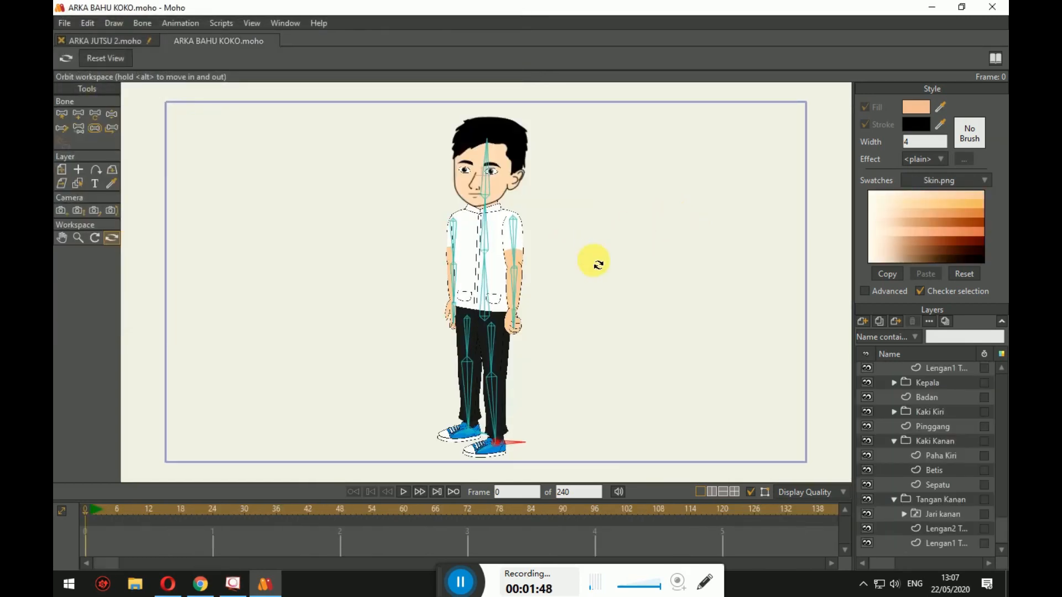
Test the rig at frame 0 by raising the character's nearer arm with Manipulate Bones.
{"action": "scroll", "coordinate": [600, 259], "scroll_direction": "up", "scroll_amount": 2}
{"action": "scroll", "coordinate": [629, 258], "scroll_direction": "down", "scroll_amount": 2}
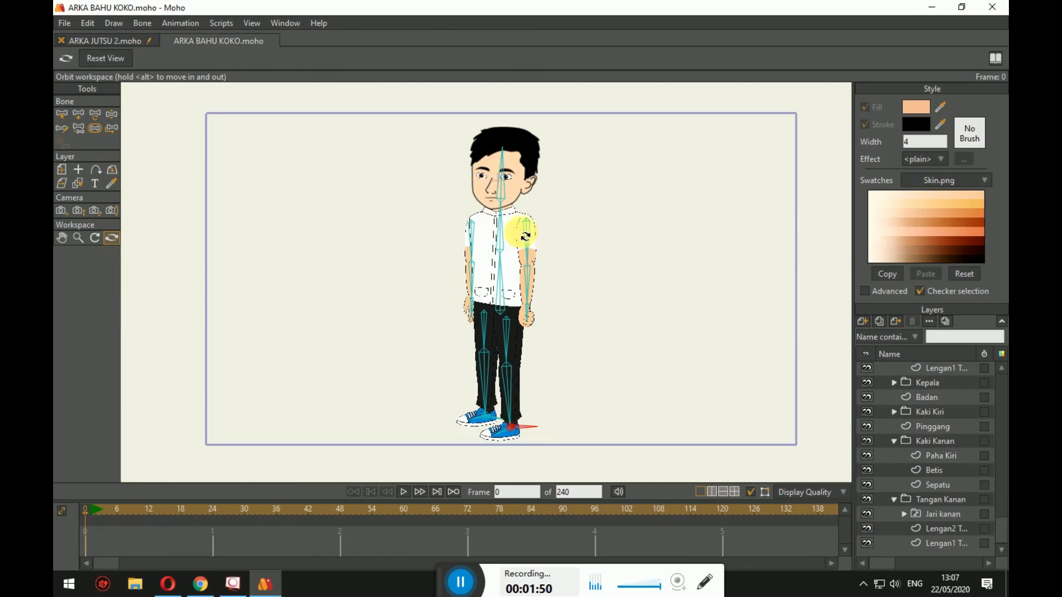
{"action": "scroll", "coordinate": [598, 264], "scroll_direction": "up", "scroll_amount": 3}
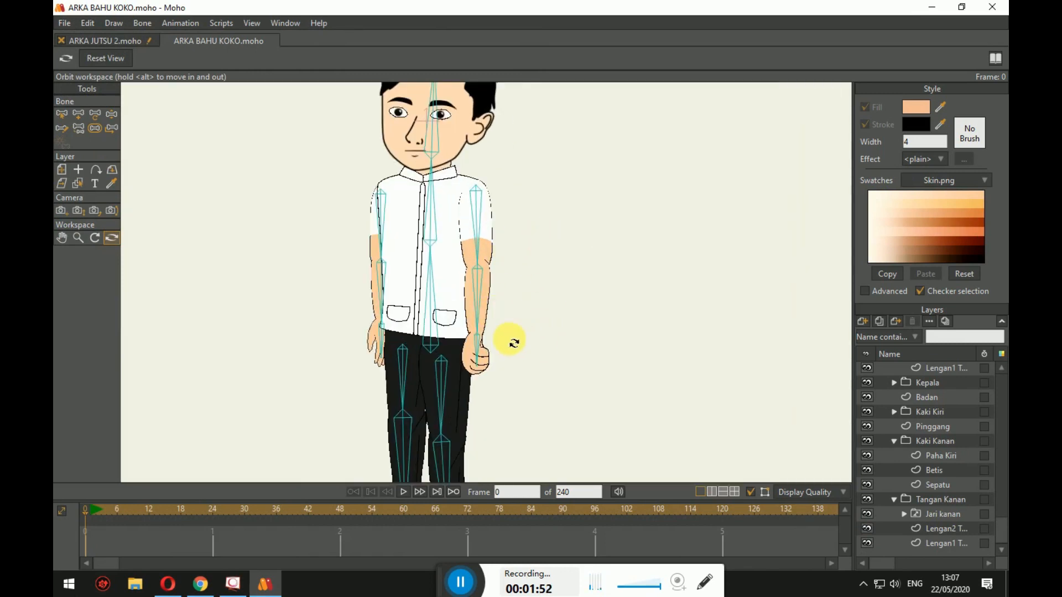
{"action": "left_click", "coordinate": [111, 114]}
{"action": "left_click_drag", "start_coordinate": [476, 329], "coordinate": [569, 131]}
{"action": "scroll", "coordinate": [505, 256], "scroll_direction": "down", "scroll_amount": 2}
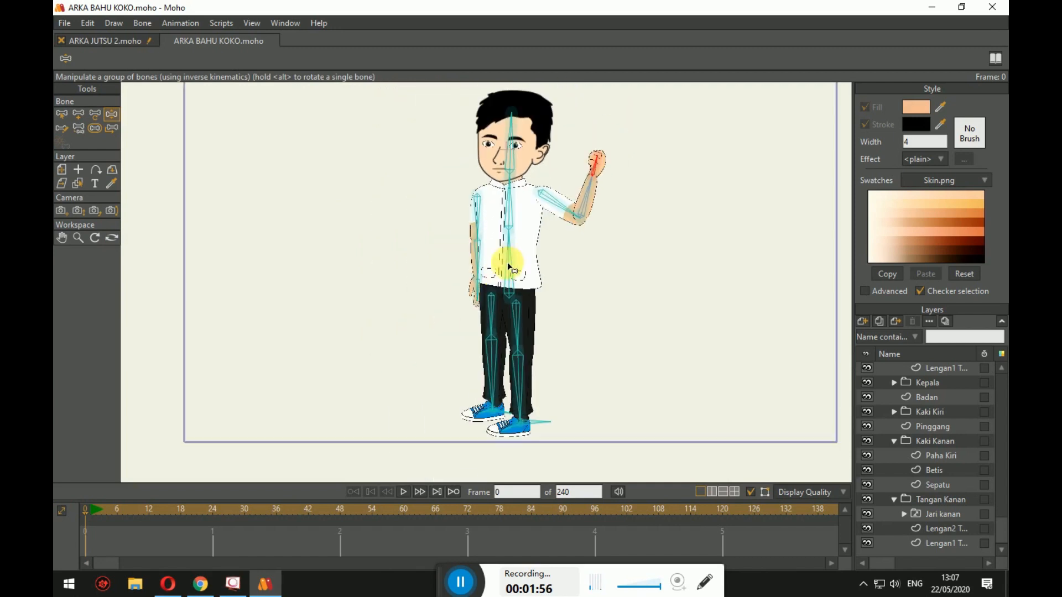
Test the far arm, head, torso and leg bones by spreading the limbs, and reset the test pose.
{"action": "left_click_drag", "start_coordinate": [454, 285], "coordinate": [372, 140]}
{"action": "mouse_move", "coordinate": [491, 128]}
{"action": "left_mouse_down"}
{"action": "mouse_move", "coordinate": [481, 131]}
{"action": "mouse_move", "coordinate": [503, 112]}
{"action": "left_mouse_up"}
{"action": "left_click_drag", "start_coordinate": [518, 399], "coordinate": [481, 427]}
{"action": "mouse_move", "coordinate": [519, 287]}
{"action": "left_mouse_down"}
{"action": "mouse_move", "coordinate": [540, 315]}
{"action": "mouse_move", "coordinate": [500, 361]}
{"action": "mouse_move", "coordinate": [564, 305]}
{"action": "mouse_move", "coordinate": [588, 299]}
{"action": "mouse_move", "coordinate": [517, 308]}
{"action": "left_mouse_up"}
{"action": "left_click_drag", "start_coordinate": [514, 149], "coordinate": [509, 153]}
{"action": "left_click_drag", "start_coordinate": [431, 202], "coordinate": [418, 154]}
{"action": "left_click_drag", "start_coordinate": [526, 311], "coordinate": [530, 305]}
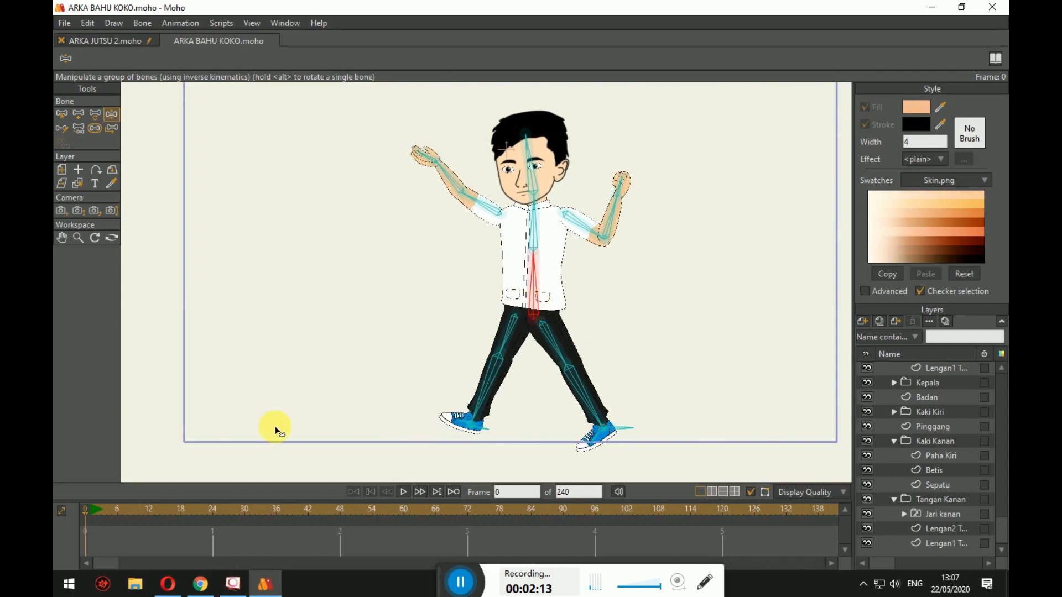
{"action": "left_click", "coordinate": [134, 416]}
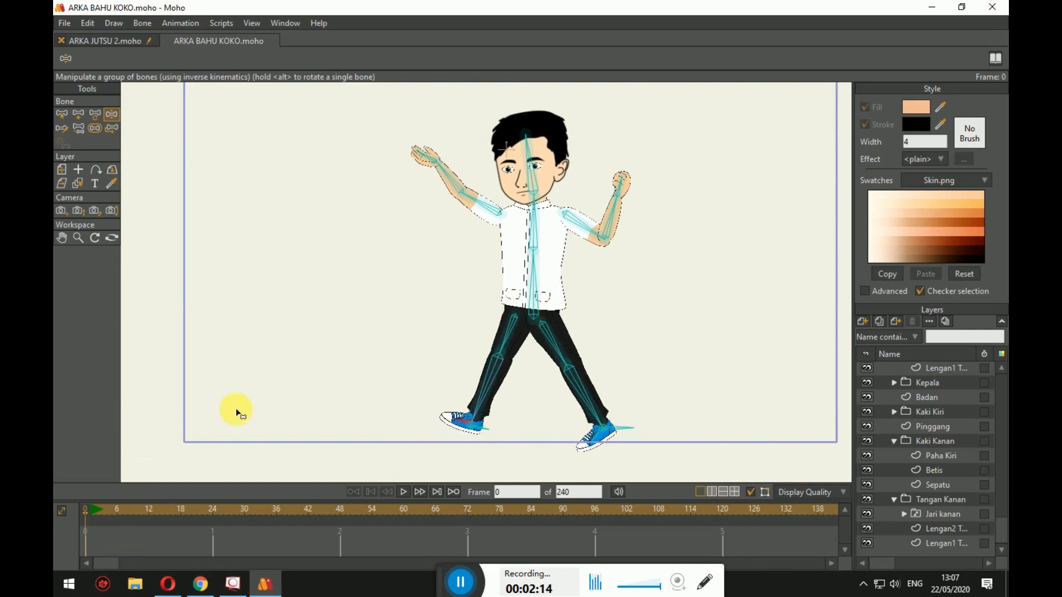
{"action": "left_click", "coordinate": [60, 114]}
{"action": "left_click", "coordinate": [111, 115]}
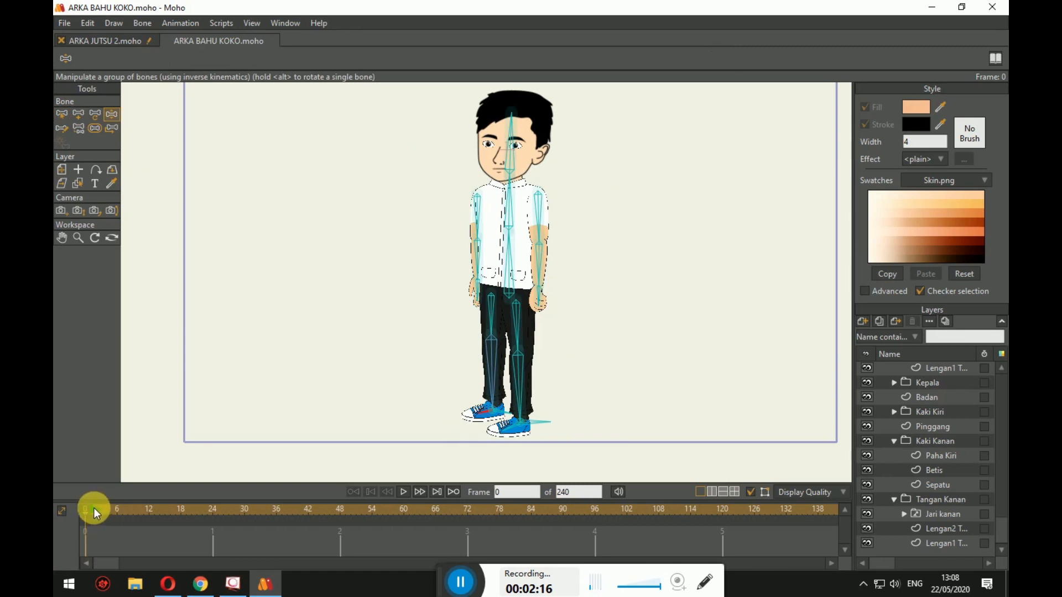
At frame 12, pose a first walking stride by moving the near foot and body forward and swinging the far arm.
{"action": "left_click", "coordinate": [128, 507]}
{"action": "left_click_drag", "start_coordinate": [530, 426], "coordinate": [446, 424]}
{"action": "left_click_drag", "start_coordinate": [504, 281], "coordinate": [410, 296]}
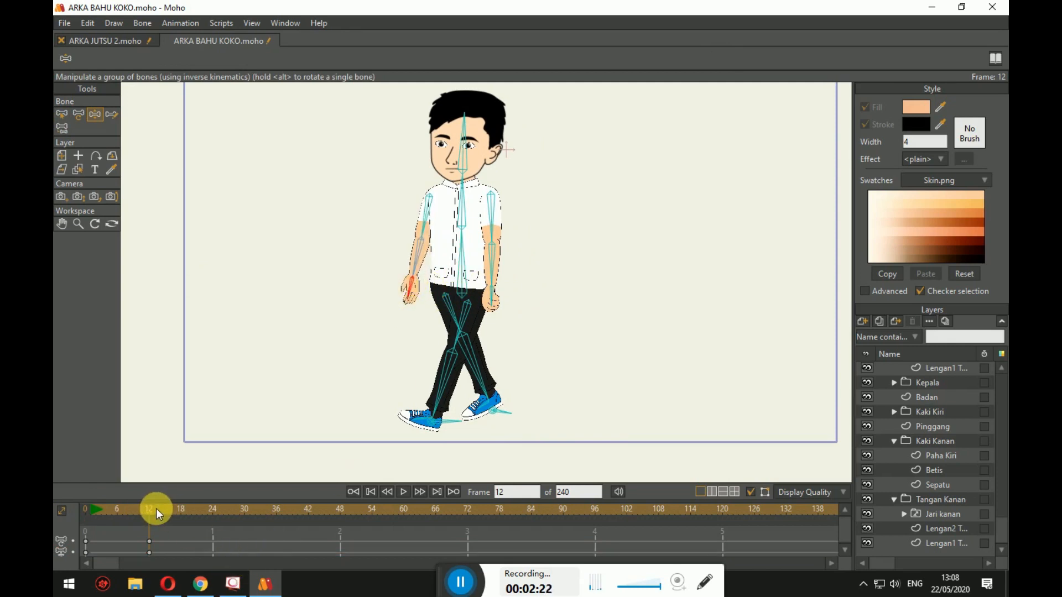
Hold the first stride by keying the foot, torso and head bones at frame 13.
{"action": "left_click", "coordinate": [468, 427]}
{"action": "left_click", "coordinate": [499, 411]}
{"action": "left_click", "coordinate": [465, 265]}
{"action": "left_click", "coordinate": [465, 164]}
At frame 24, move the far foot and body forward, swing the far arm back and bring the near arm forward.
{"action": "left_click_drag", "start_coordinate": [155, 510], "coordinate": [197, 509]}
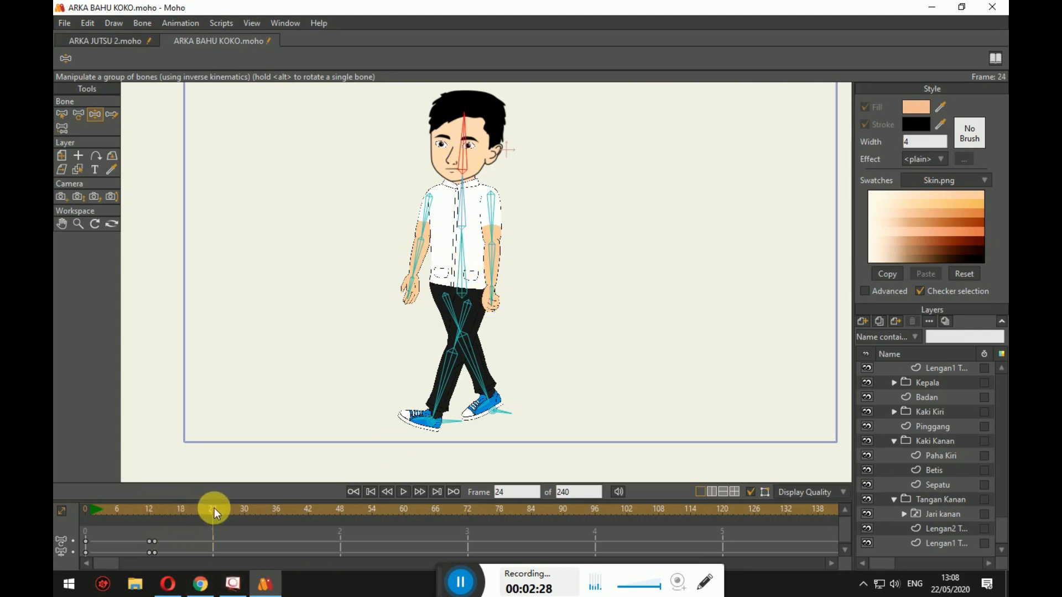
{"action": "left_click_drag", "start_coordinate": [504, 412], "coordinate": [382, 412]}
{"action": "left_click_drag", "start_coordinate": [450, 290], "coordinate": [412, 286]}
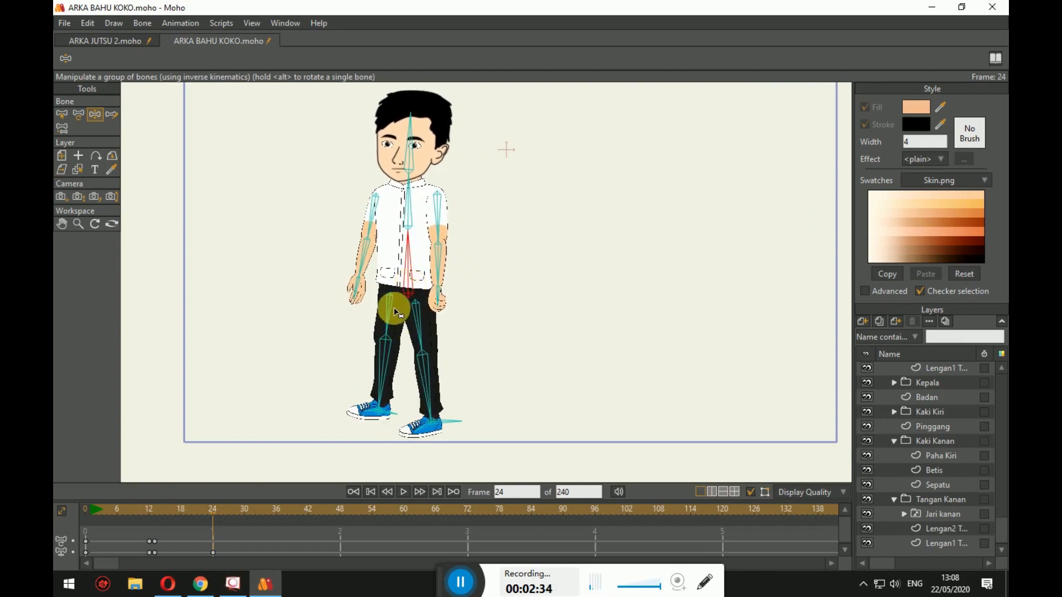
{"action": "left_click_drag", "start_coordinate": [348, 310], "coordinate": [384, 355]}
{"action": "left_click", "coordinate": [439, 301]}
{"action": "left_click_drag", "start_coordinate": [440, 301], "coordinate": [404, 331]}
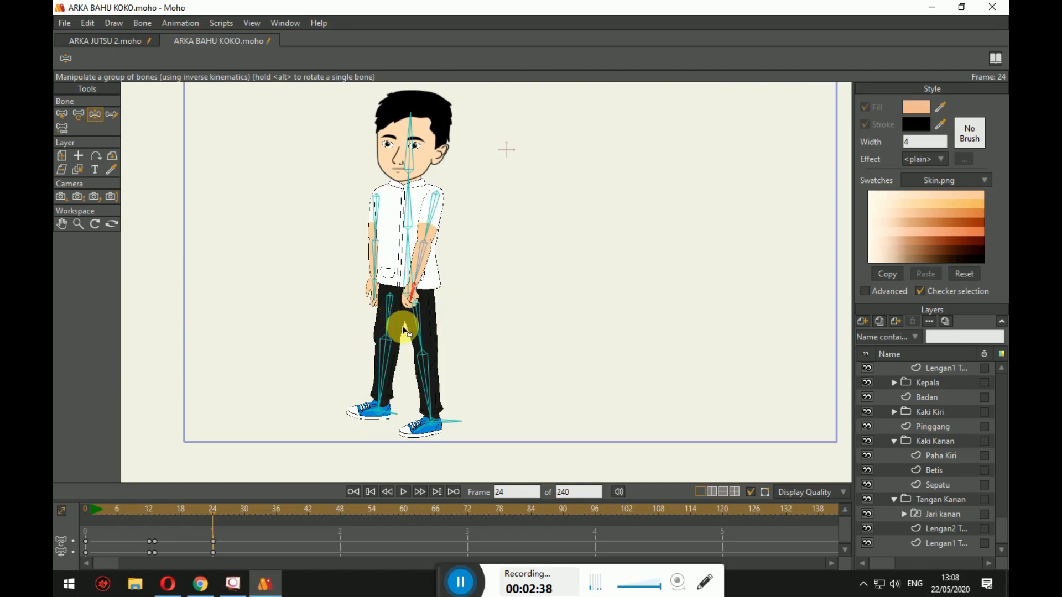
Hold the second stride by keying both feet and the far hand at frame 25.
{"action": "left_click", "coordinate": [218, 508]}
{"action": "left_click", "coordinate": [399, 414]}
{"action": "left_click", "coordinate": [459, 419]}
{"action": "left_click", "coordinate": [374, 288]}
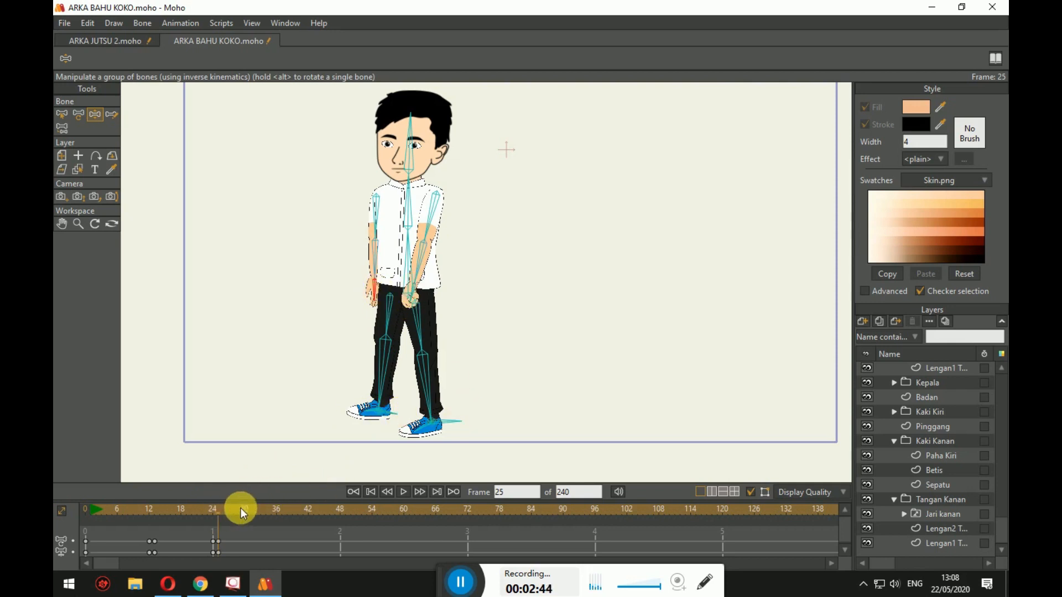
At frame 36, move the near foot and body forward again and swing the near arm back and the far arm forward.
{"action": "left_click_drag", "start_coordinate": [427, 423], "coordinate": [321, 422]}
{"action": "left_click_drag", "start_coordinate": [419, 275], "coordinate": [383, 304]}
{"action": "left_click_drag", "start_coordinate": [314, 294], "coordinate": [299, 302]}
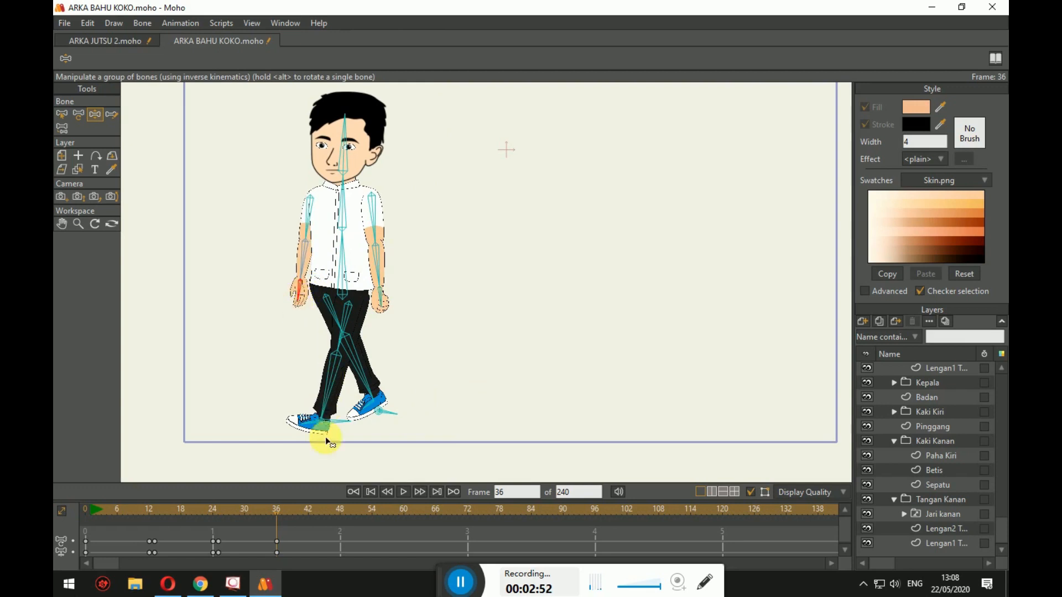
Hold the third stride by keying the foot, torso and head bones at frame 37.
{"action": "left_click", "coordinate": [284, 510]}
{"action": "left_click", "coordinate": [344, 421]}
{"action": "left_click", "coordinate": [344, 280]}
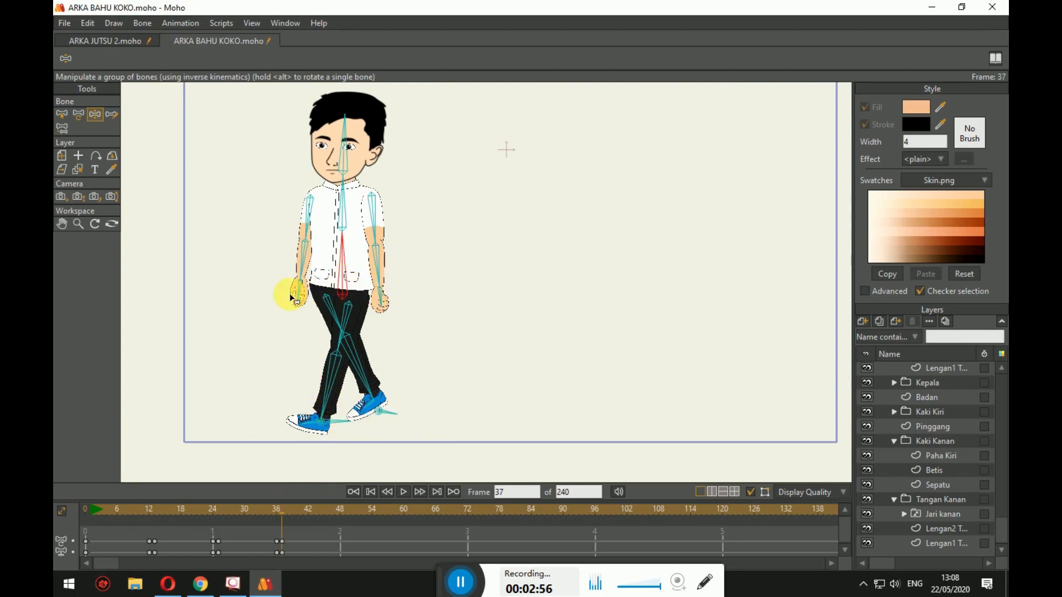
{"action": "left_click", "coordinate": [339, 182]}
Play the walk animation from the beginning, stop it and return to frame 0.
{"action": "left_click_drag", "start_coordinate": [254, 513], "coordinate": [98, 516]}
{"action": "left_click", "coordinate": [407, 490]}
{"action": "left_click", "coordinate": [407, 490]}
{"action": "left_click_drag", "start_coordinate": [360, 515], "coordinate": [85, 549]}
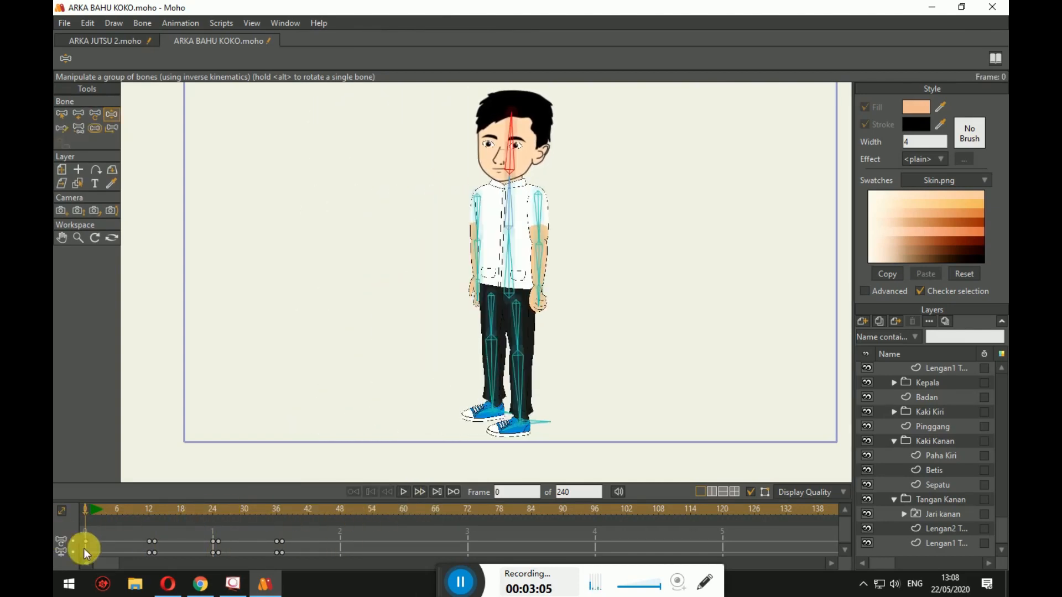
Switch to the Opera browser and view the ArkaNet Studio YouTube channel in a new tab.
{"action": "left_click", "coordinate": [176, 586]}
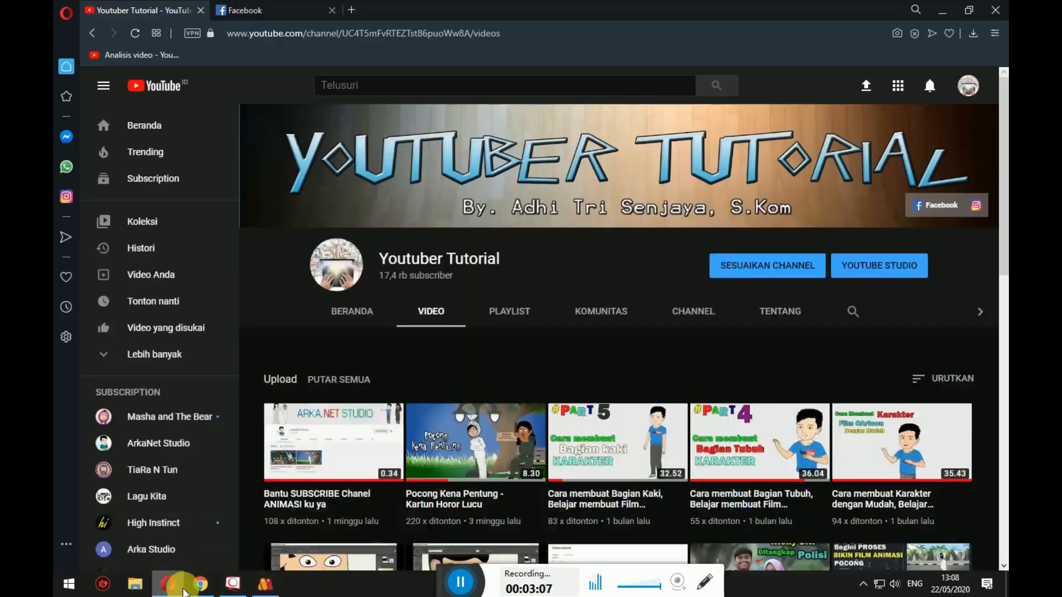
{"action": "middle_click", "coordinate": [213, 449]}
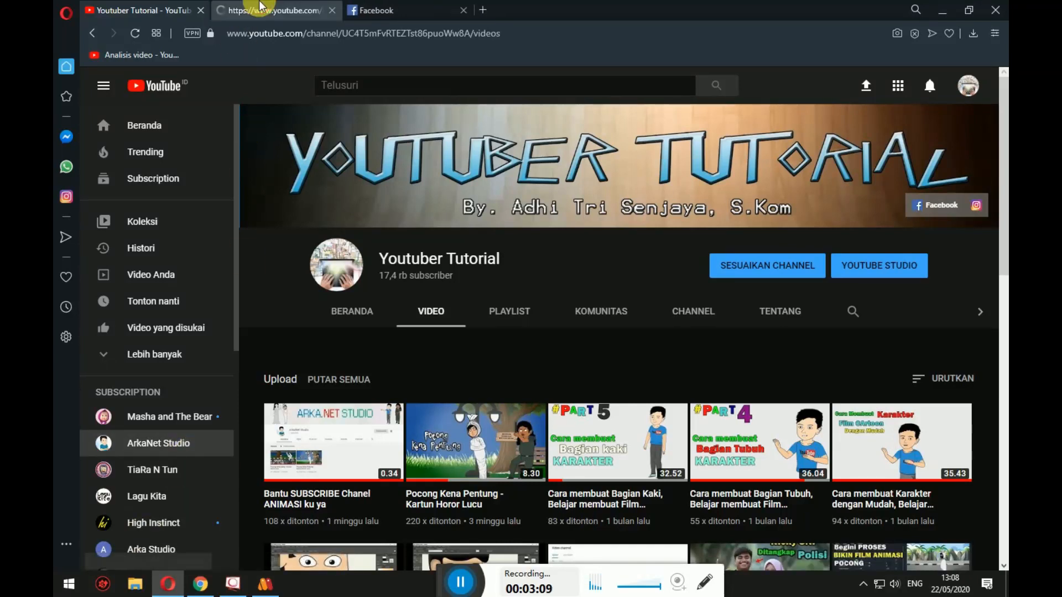
{"action": "left_click", "coordinate": [260, 6]}
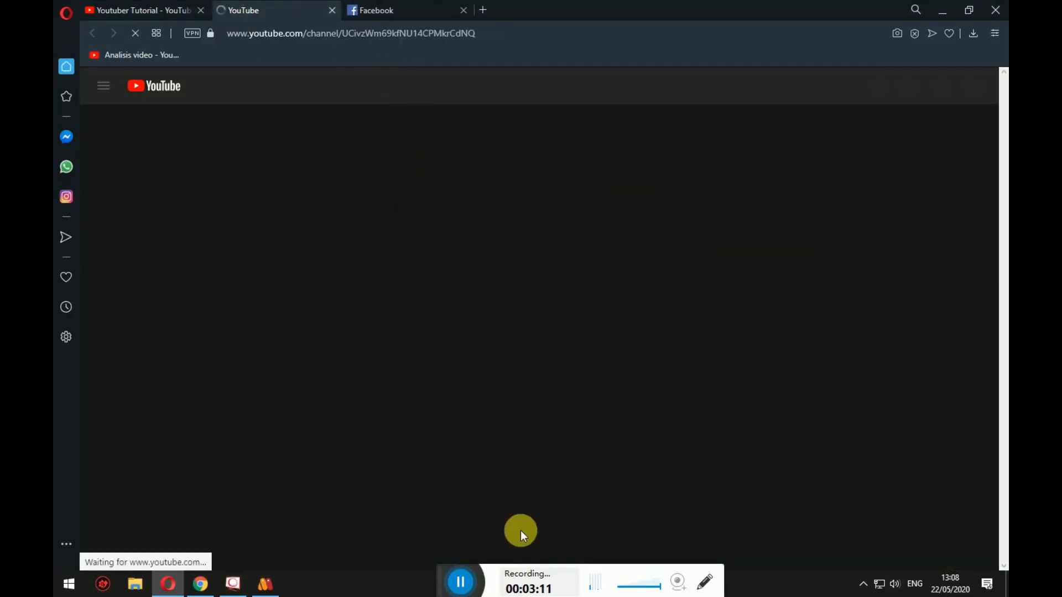
{"action": "left_click_drag", "start_coordinate": [441, 569], "coordinate": [420, 581]}
{"action": "left_click", "coordinate": [188, 9]}
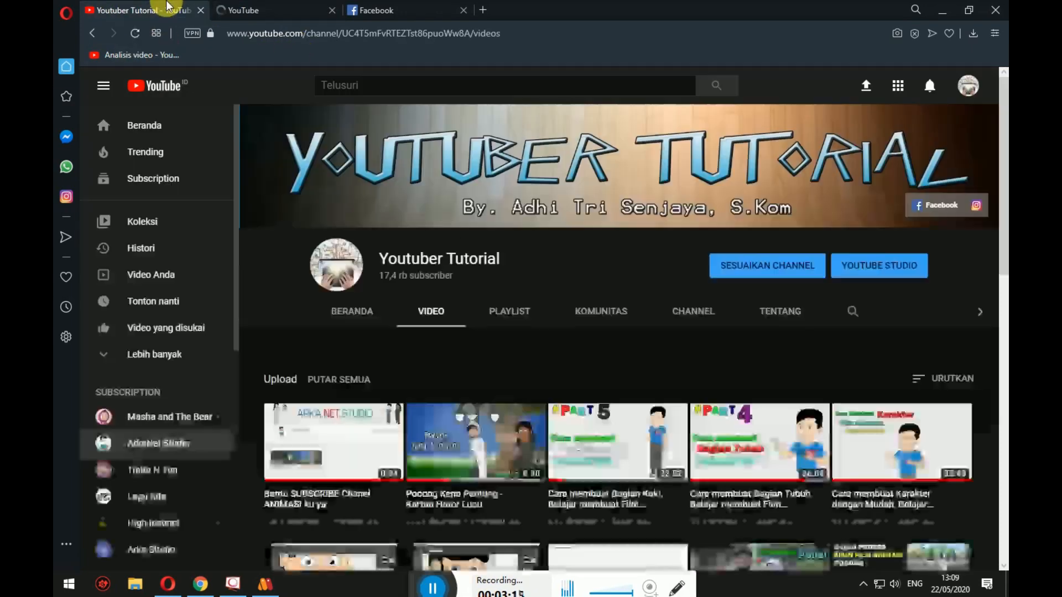
{"action": "left_click", "coordinate": [173, 455]}
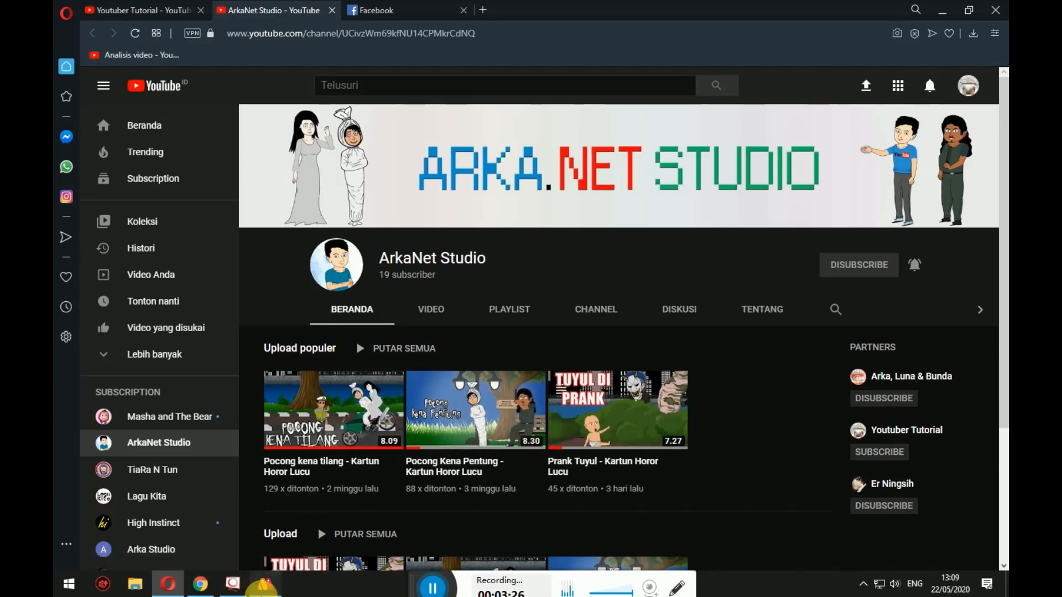
Switch back to Moho and collapse the ARKA bone layer.
{"action": "left_click", "coordinate": [265, 584]}
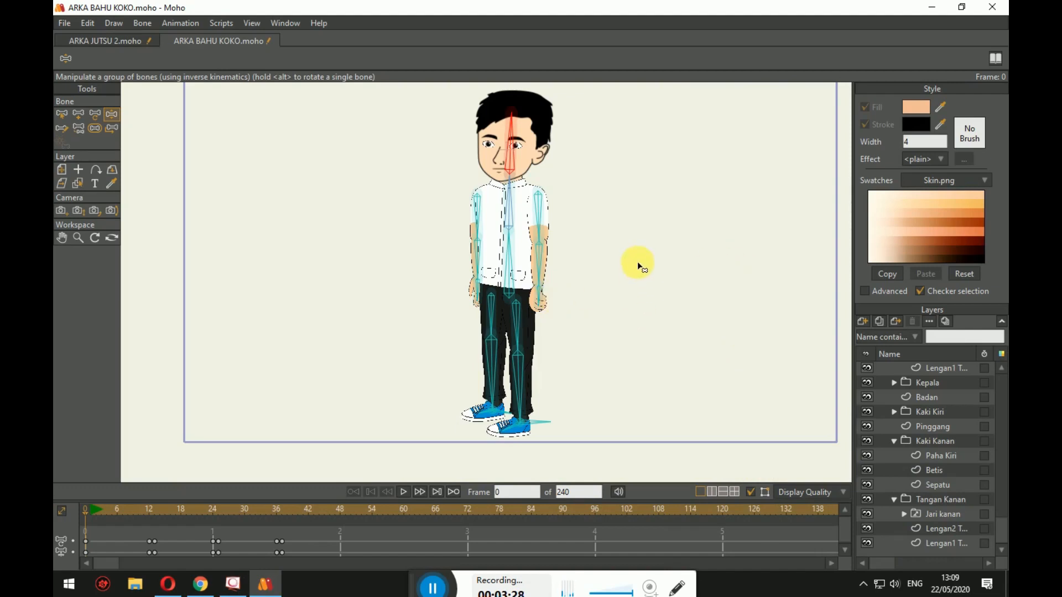
{"action": "scroll", "coordinate": [989, 466], "scroll_direction": "up", "scroll_amount": 3}
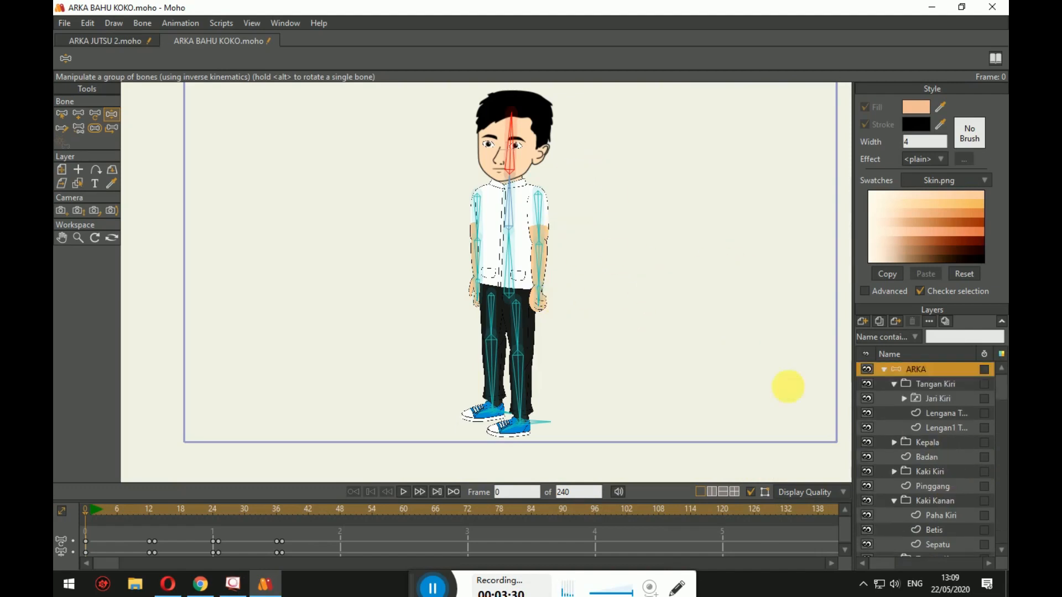
{"action": "left_click", "coordinate": [886, 372]}
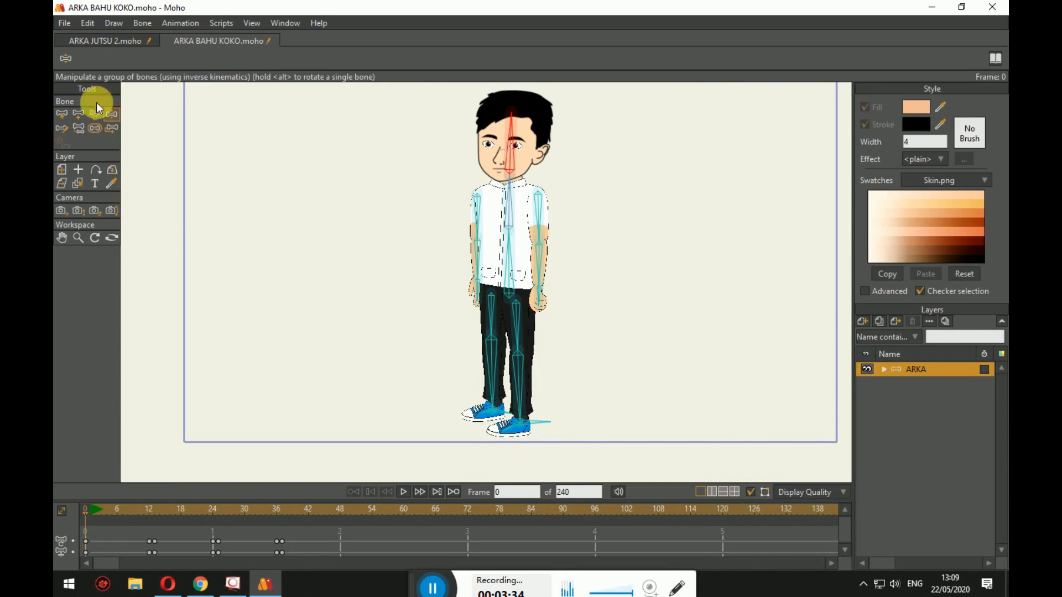
Delete the character's head, torso, near arm and both legs' bones from the ARKA rig.
{"action": "left_click", "coordinate": [61, 114]}
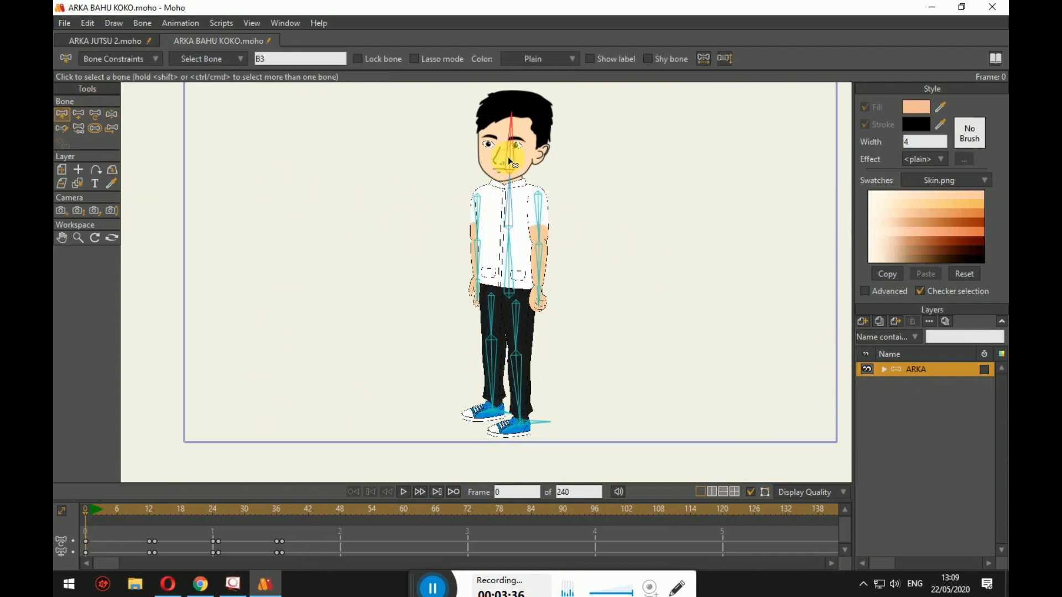
{"action": "left_click", "coordinate": [540, 224]}
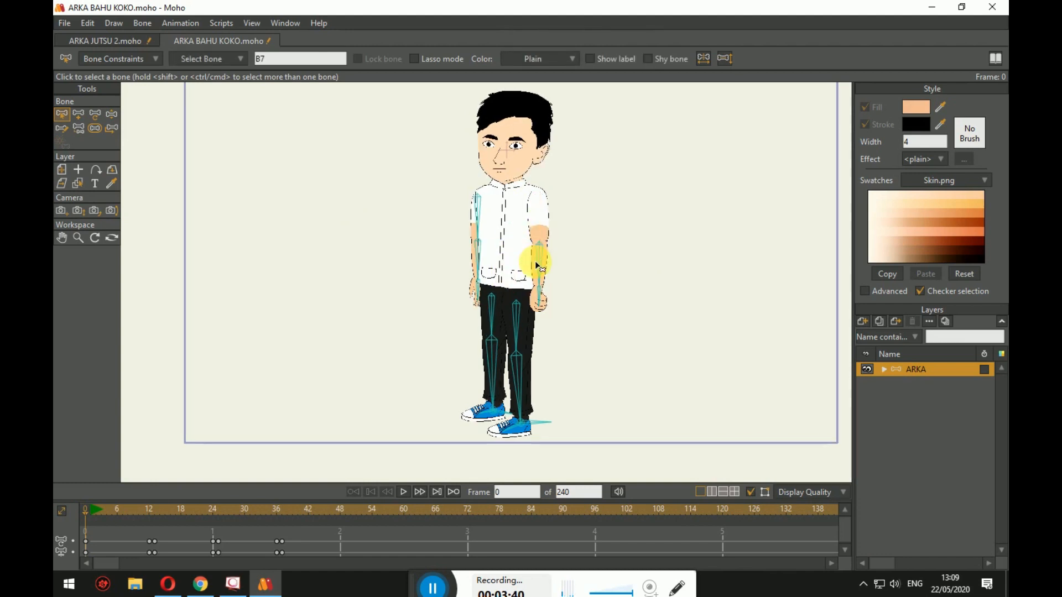
{"action": "left_click", "coordinate": [523, 357]}
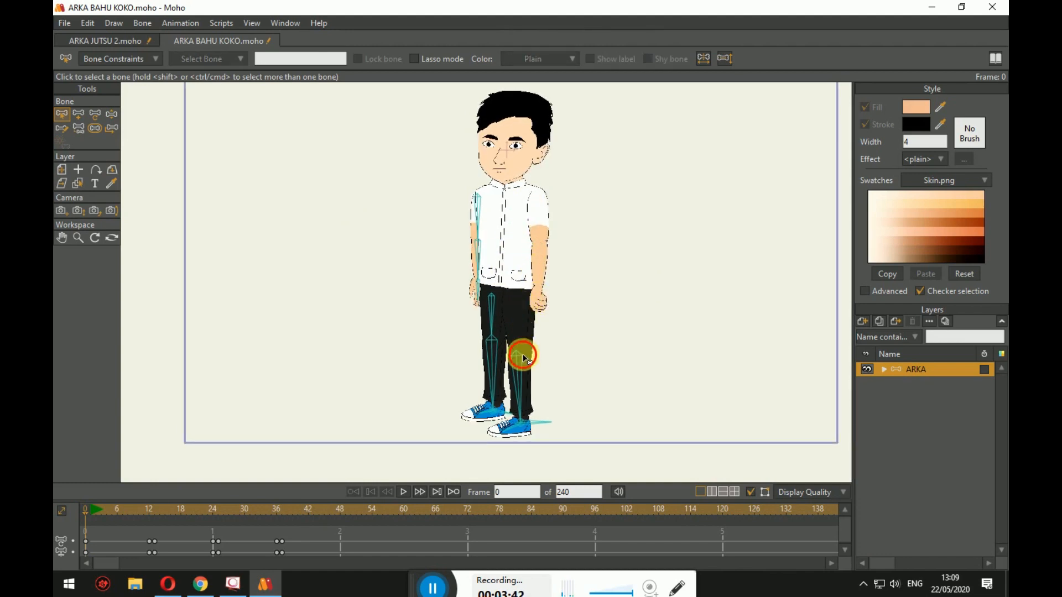
{"action": "left_click", "coordinate": [526, 422]}
{"action": "left_click", "coordinate": [489, 414]}
{"action": "left_click", "coordinate": [492, 398]}
{"action": "left_click", "coordinate": [495, 325]}
{"action": "key", "text": "Delete"}
Delete the remaining bones of the far arm, from the hand end up to the shoulder.
{"action": "left_click", "coordinate": [479, 266]}
{"action": "key", "text": "Delete"}
{"action": "left_click", "coordinate": [480, 289]}
{"action": "key", "text": "Delete"}
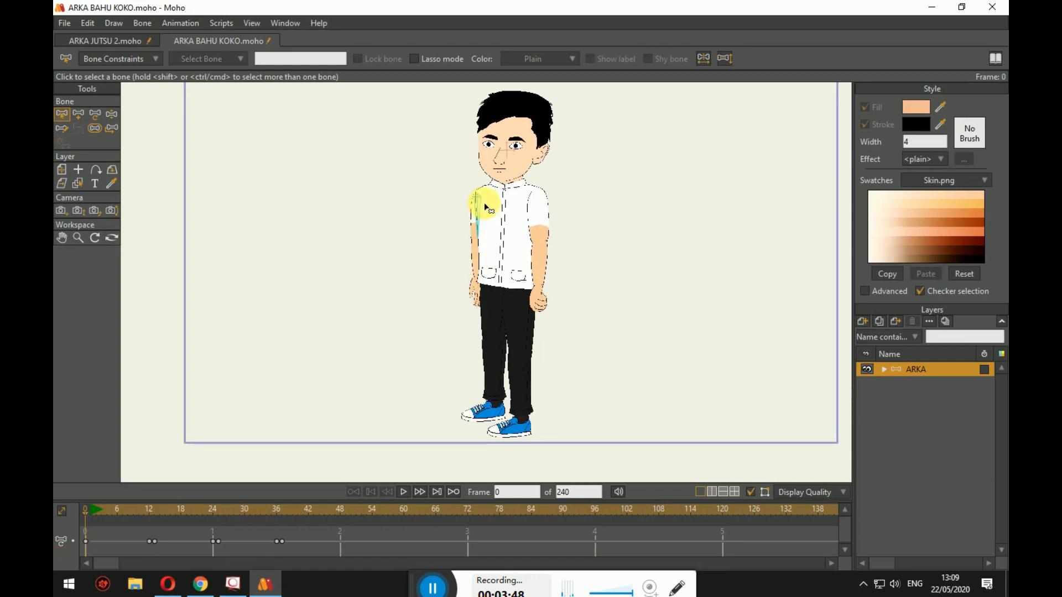
{"action": "left_click", "coordinate": [477, 207]}
{"action": "key", "text": "Delete"}
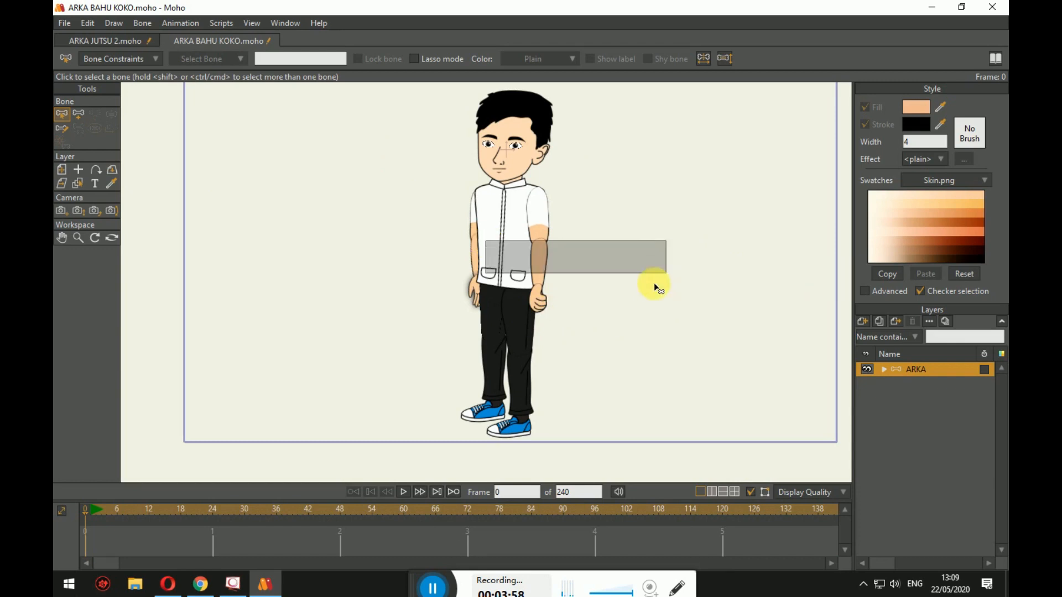
Expand the ARKA layer and collapse its Tangan Kiri, Kaki Kanan and Tangan Kanan subgroups.
{"action": "scroll", "coordinate": [561, 243], "scroll_direction": "down", "scroll_amount": 2}
{"action": "left_click_drag", "start_coordinate": [526, 254], "coordinate": [556, 333]}
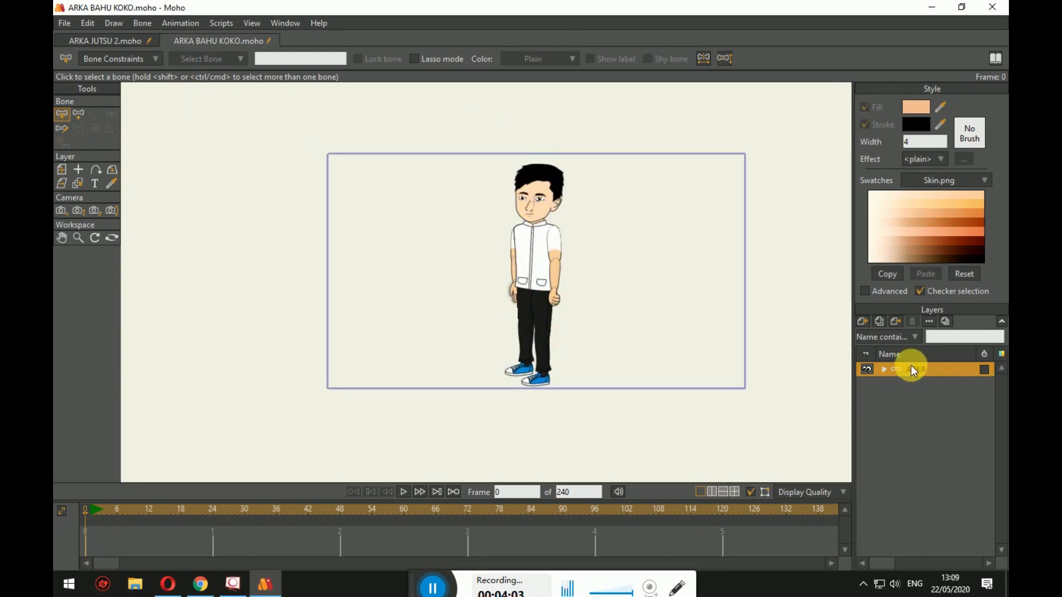
{"action": "left_click", "coordinate": [885, 368]}
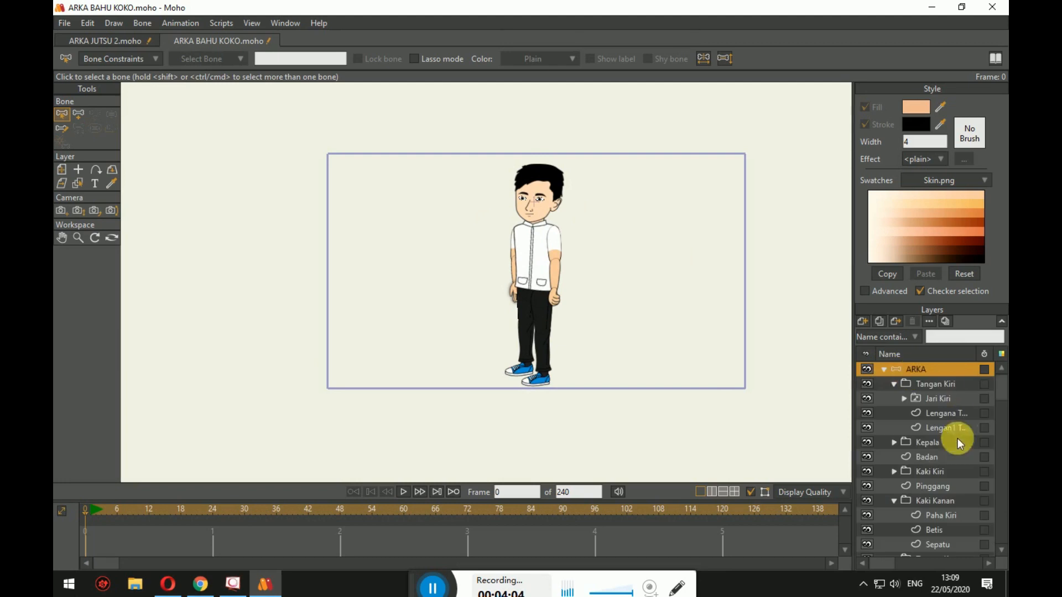
{"action": "left_click", "coordinate": [885, 370]}
{"action": "left_click", "coordinate": [885, 370]}
{"action": "left_click", "coordinate": [894, 384]}
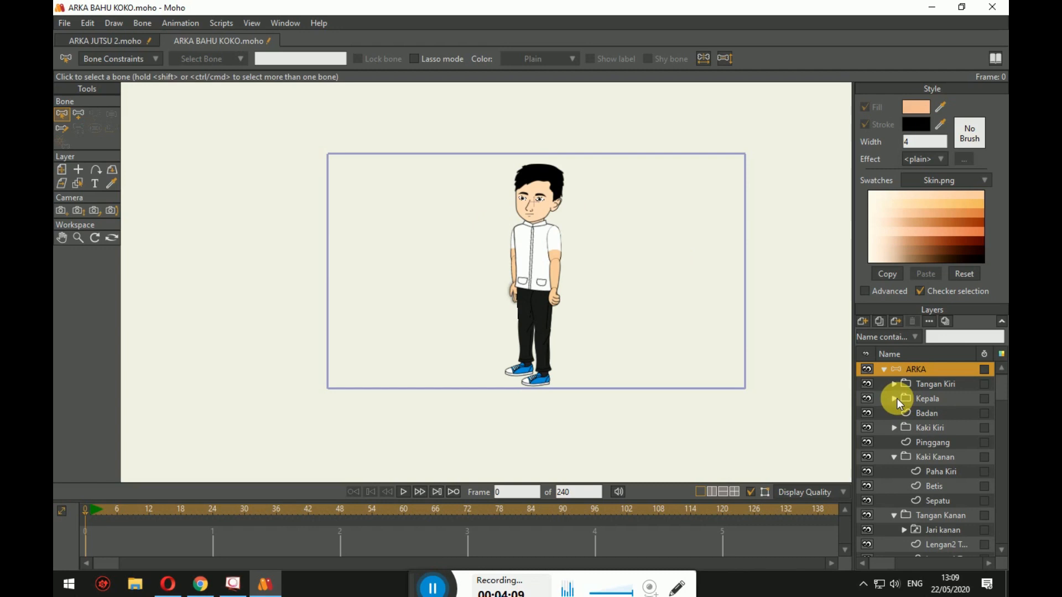
{"action": "left_click", "coordinate": [893, 457]}
{"action": "left_click", "coordinate": [894, 472]}
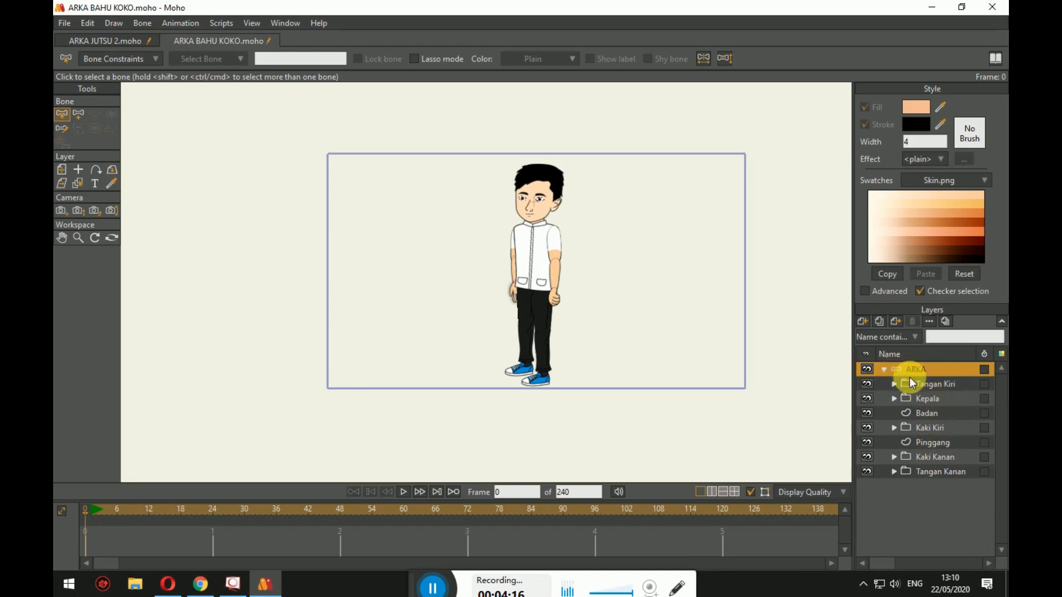
{"action": "left_click", "coordinate": [884, 370]}
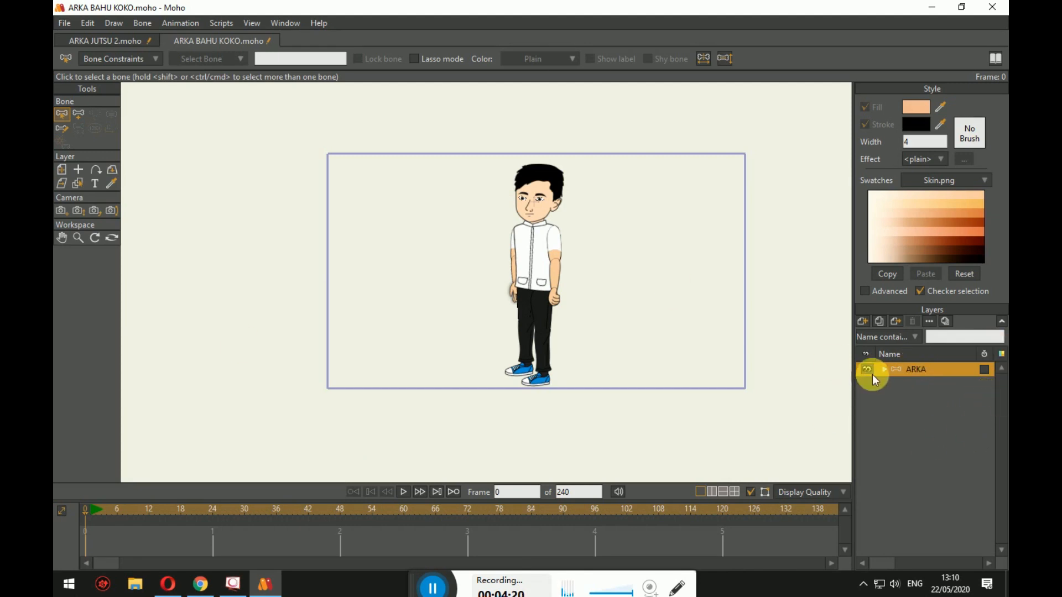
{"action": "left_click", "coordinate": [886, 369]}
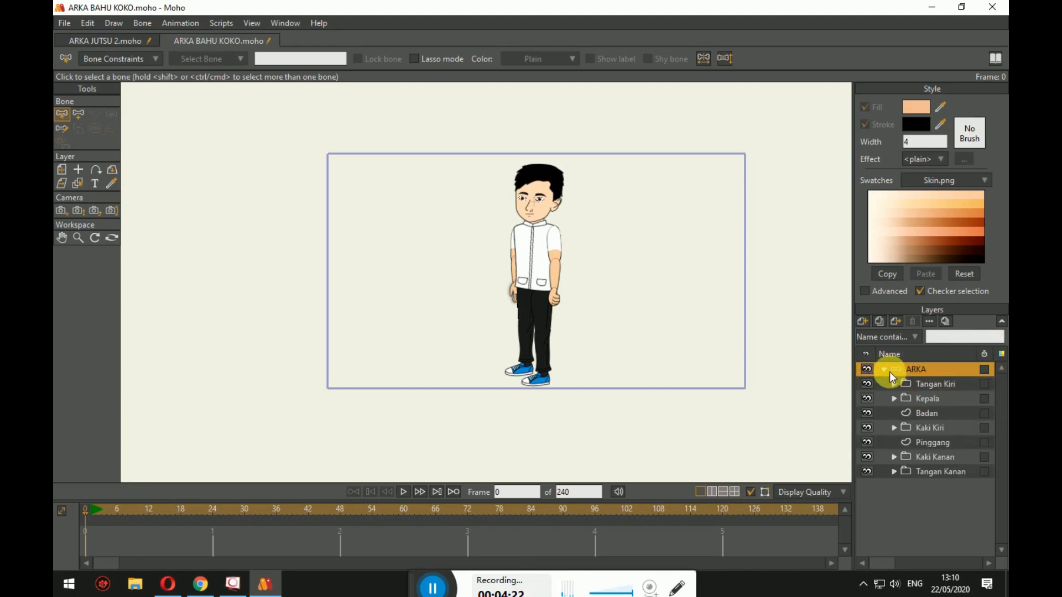
{"action": "left_click", "coordinate": [885, 369]}
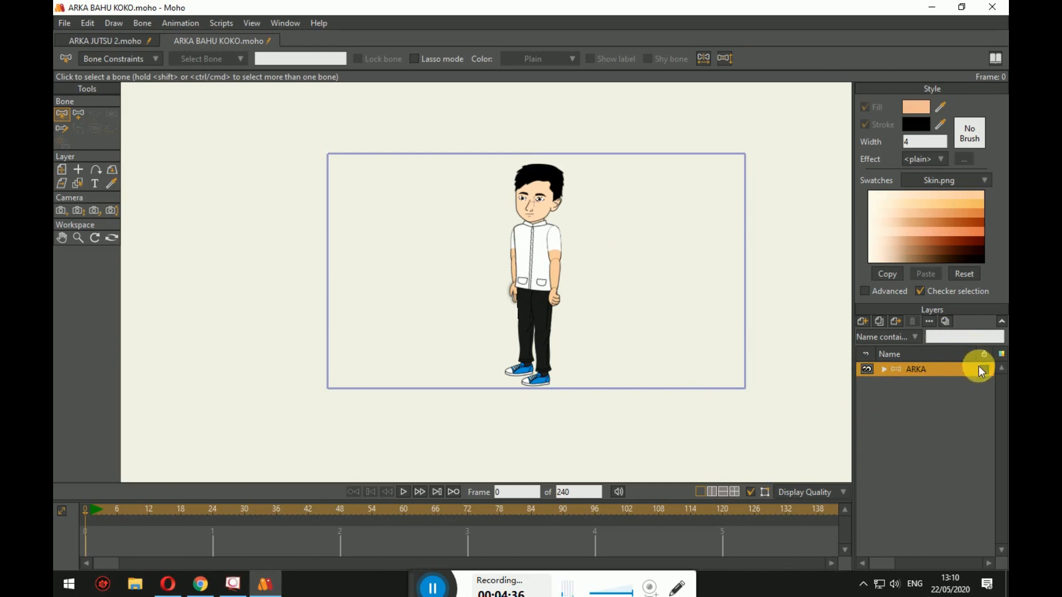
{"action": "left_click", "coordinate": [884, 369]}
{"action": "left_click", "coordinate": [884, 370]}
{"action": "right_click", "coordinate": [934, 371]}
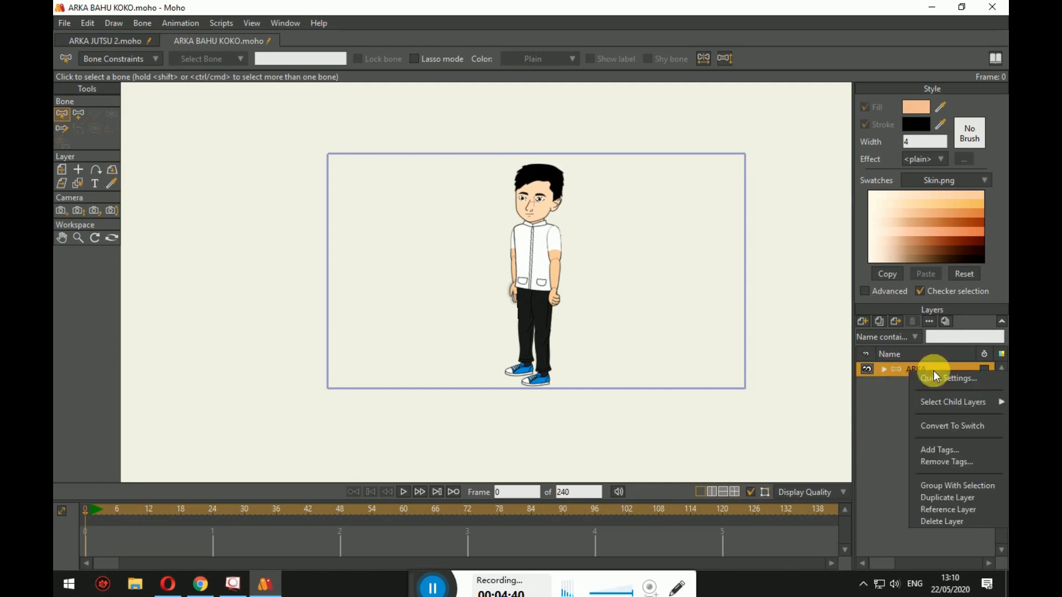
Move all layers from Tangan Kiri to Tangan Kanan out of the ARKA bone layer and delete the emptied ARKA layer.
{"action": "left_click", "coordinate": [885, 370]}
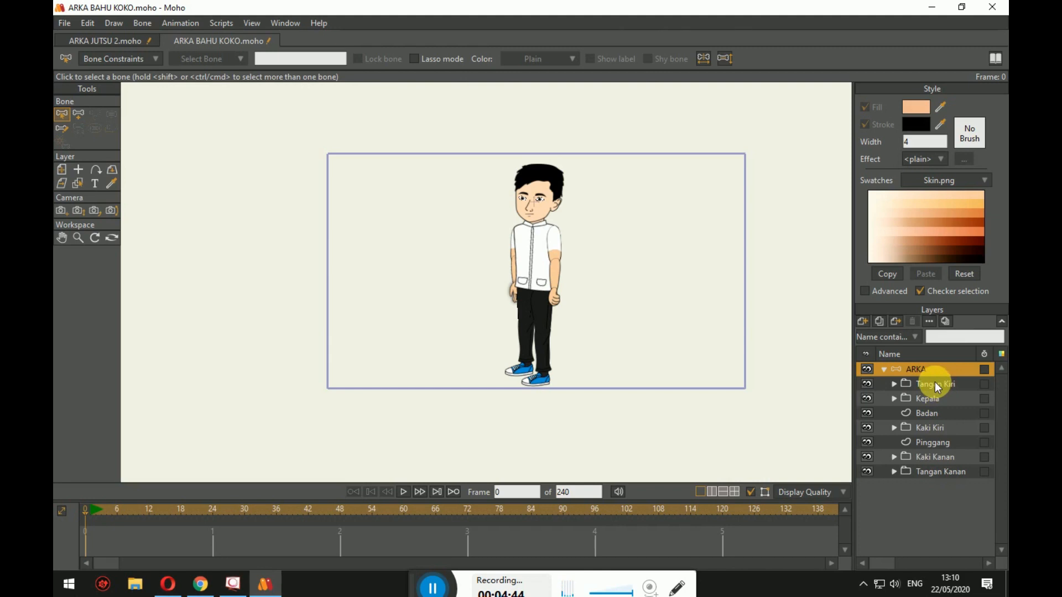
{"action": "left_click", "coordinate": [935, 385]}
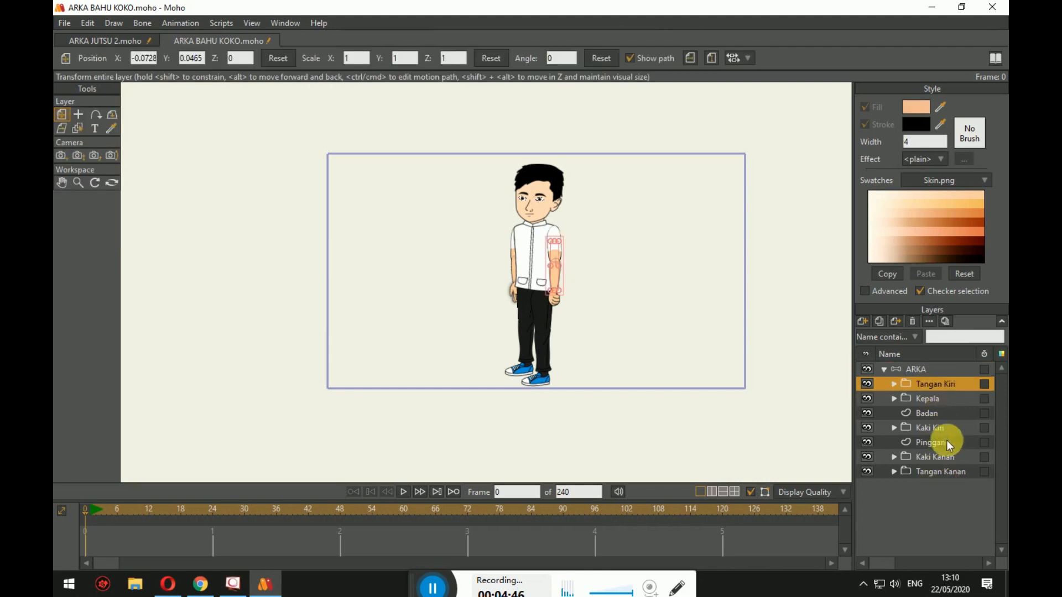
{"action": "left_click", "coordinate": [945, 471], "text": "shift"}
{"action": "mouse_move", "coordinate": [922, 384]}
{"action": "left_mouse_down"}
{"action": "mouse_move", "coordinate": [935, 371]}
{"action": "mouse_move", "coordinate": [925, 366]}
{"action": "left_mouse_up"}
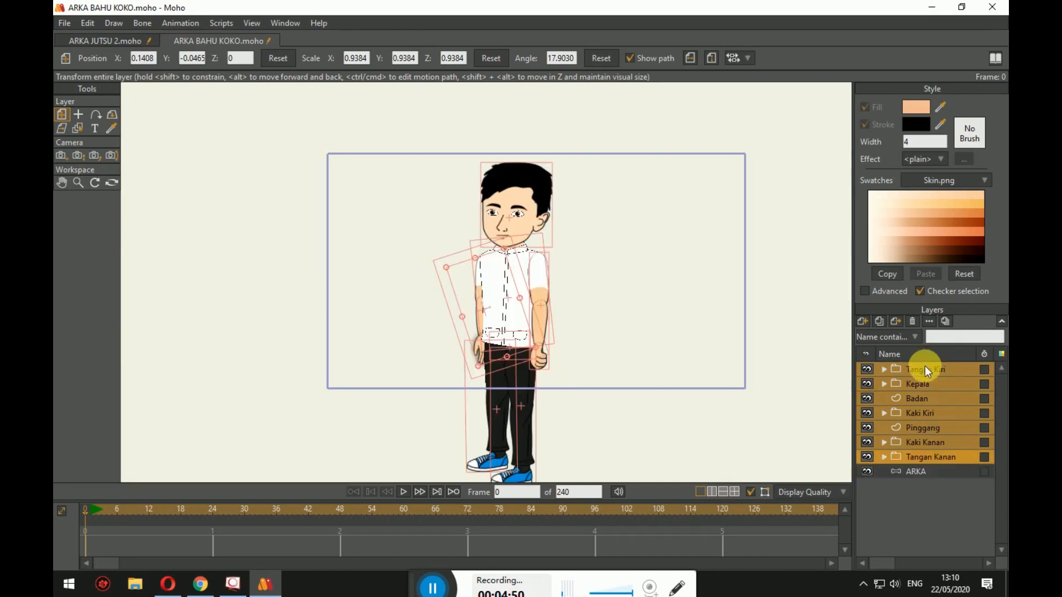
{"action": "right_click", "coordinate": [920, 472]}
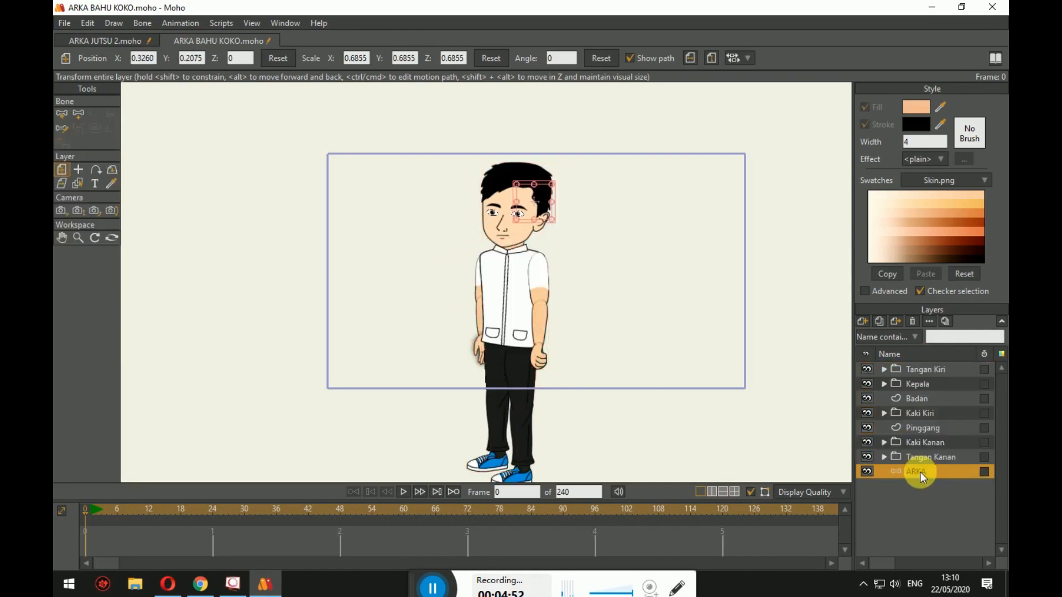
{"action": "left_click", "coordinate": [934, 563]}
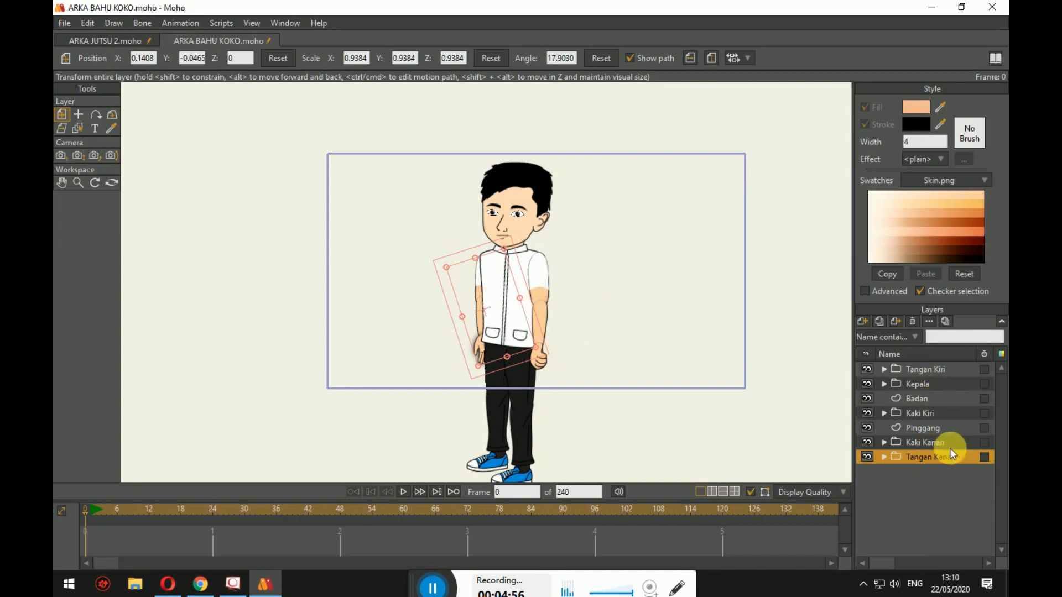
Group the seven body-part layers, from Tangan Kiri to Tangan Kanan, into one new group layer.
{"action": "left_click", "coordinate": [929, 368], "text": "shift"}
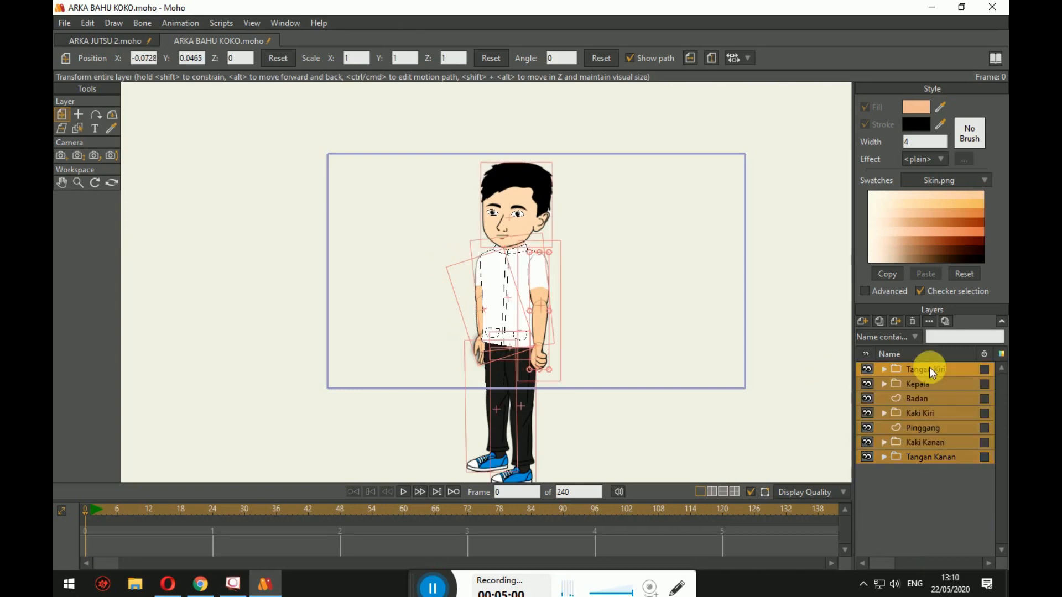
{"action": "left_click", "coordinate": [929, 371]}
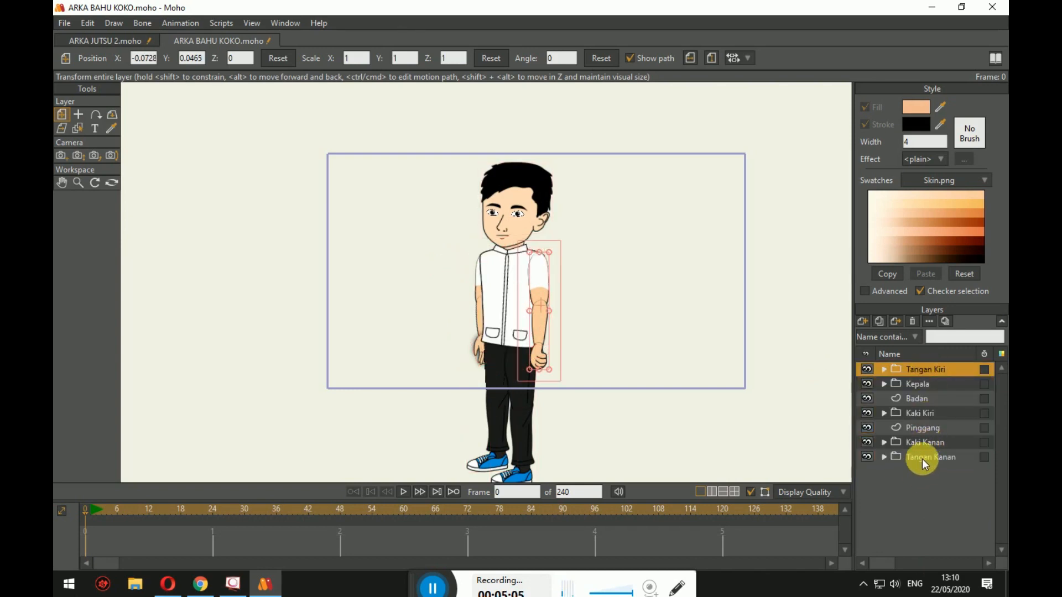
{"action": "left_click", "coordinate": [921, 458], "text": "shift"}
{"action": "right_click", "coordinate": [947, 374]}
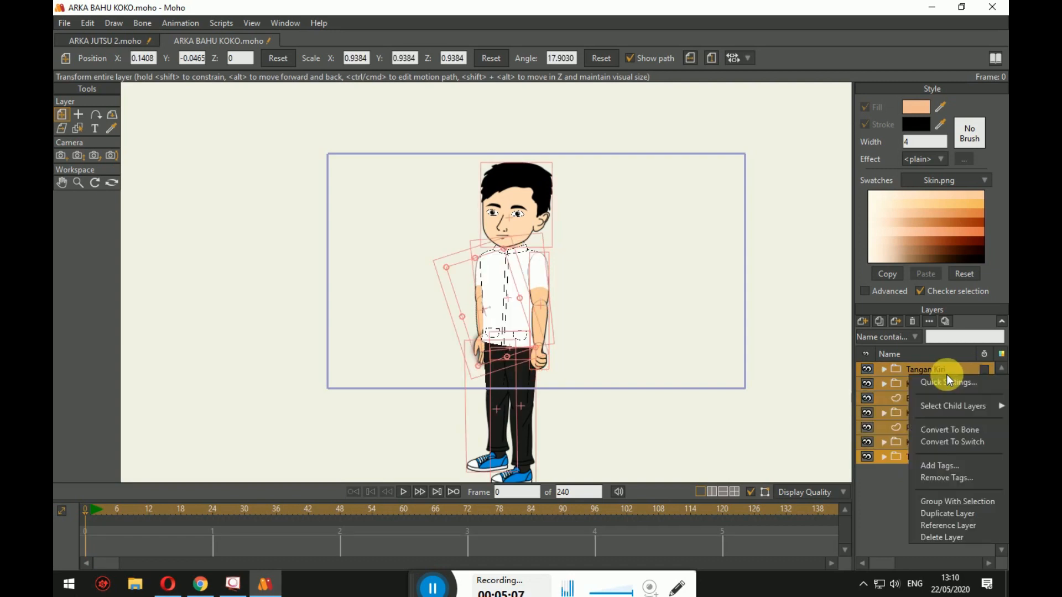
{"action": "left_click", "coordinate": [964, 502]}
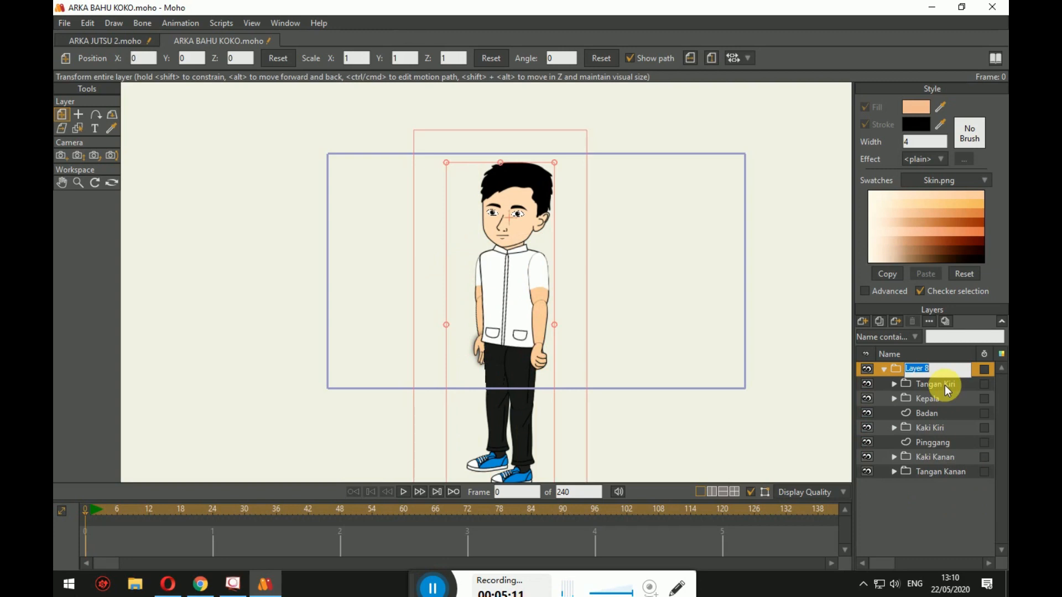
Collapse the new group layer and rename it ARKA.
{"action": "left_click", "coordinate": [881, 372]}
{"action": "left_click", "coordinate": [881, 372]}
{"action": "left_click", "coordinate": [882, 372]}
{"action": "left_click", "coordinate": [882, 372]}
{"action": "left_click", "coordinate": [882, 372]}
{"action": "left_click", "coordinate": [881, 372]}
{"action": "left_click", "coordinate": [881, 372]}
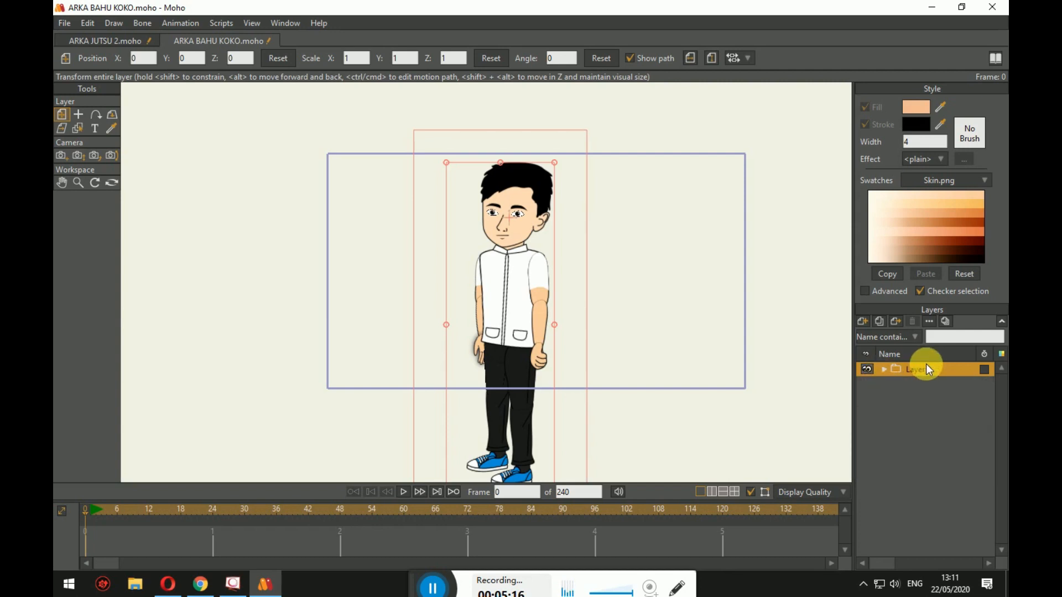
{"action": "double_click", "coordinate": [929, 371]}
{"action": "type", "text": "ARKA"}
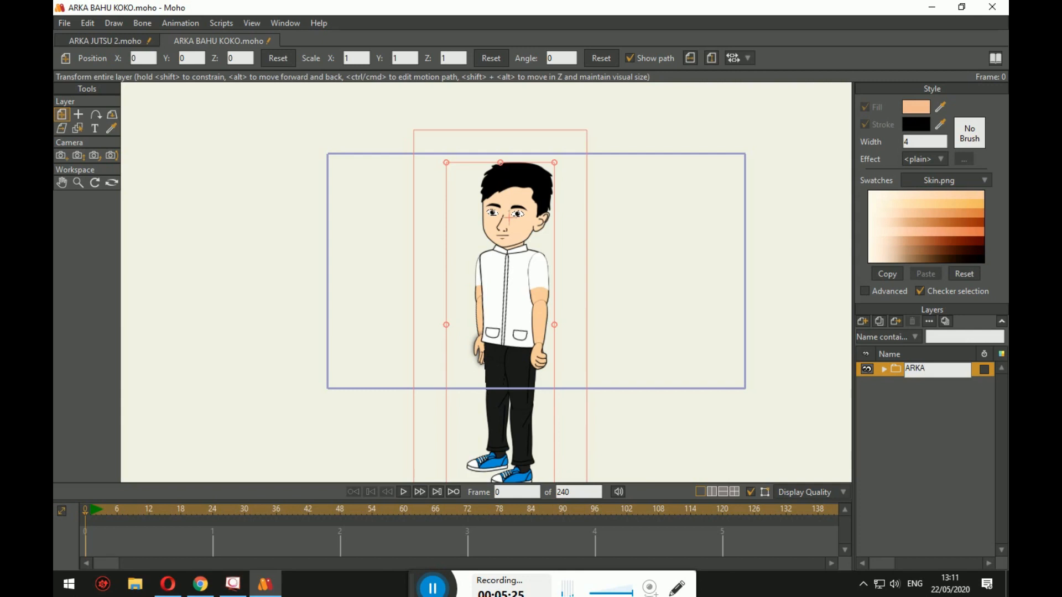
{"action": "left_click", "coordinate": [937, 443]}
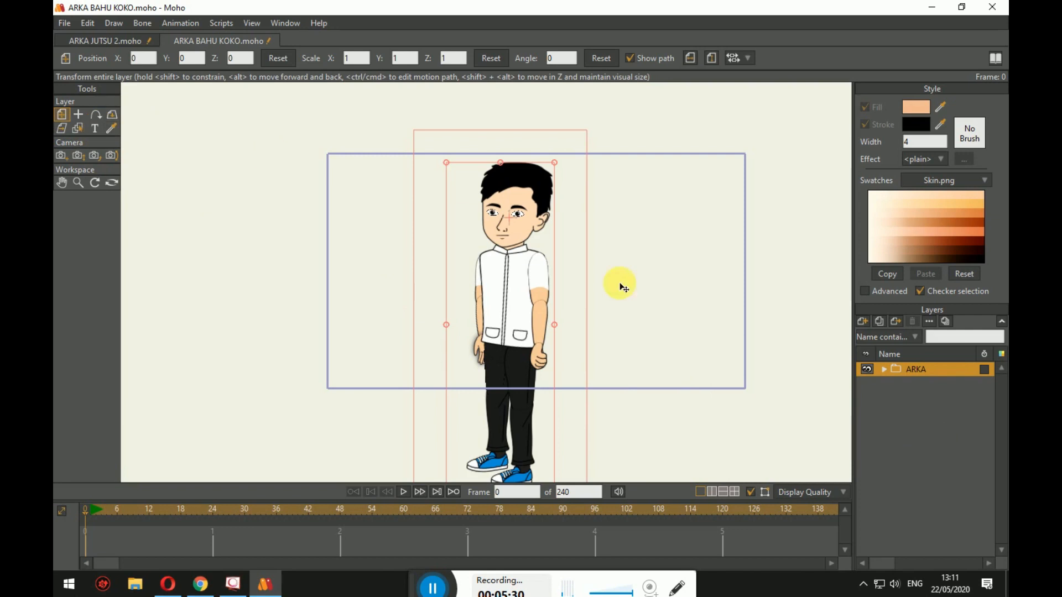
Scale the ARKA group down to about 0.62 and move it so the whole character fits inside the camera frame.
{"action": "left_click_drag", "start_coordinate": [579, 414], "coordinate": [574, 367]}
{"action": "scroll", "coordinate": [564, 397], "scroll_direction": "down", "scroll_amount": 1}
{"action": "left_click_drag", "start_coordinate": [553, 433], "coordinate": [534, 374]}
{"action": "left_click_drag", "start_coordinate": [508, 266], "coordinate": [529, 260]}
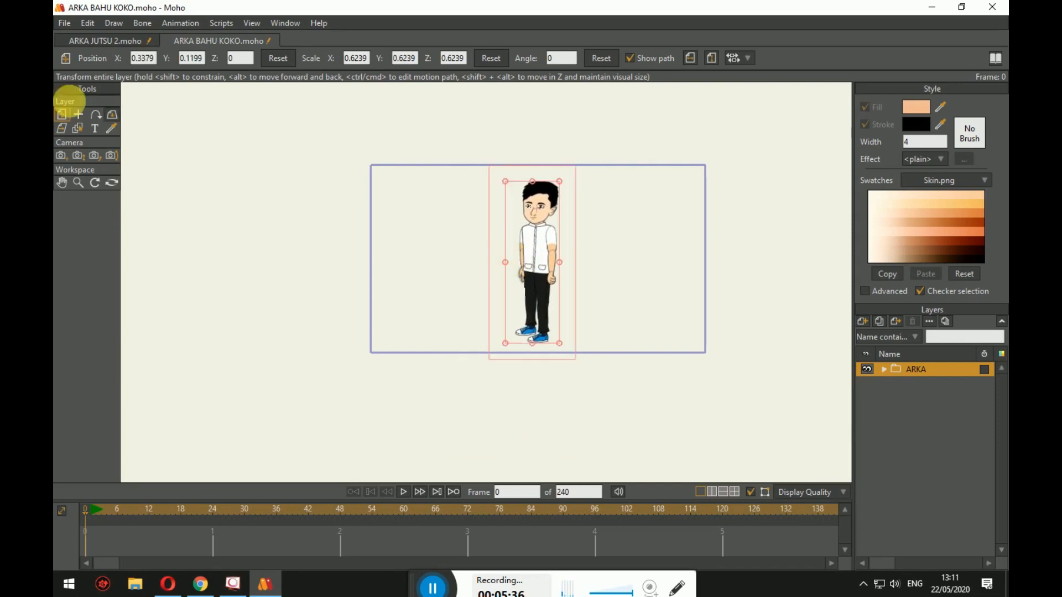
Expand the ARKA group and convert it to a bone layer.
{"action": "left_click", "coordinate": [883, 369]}
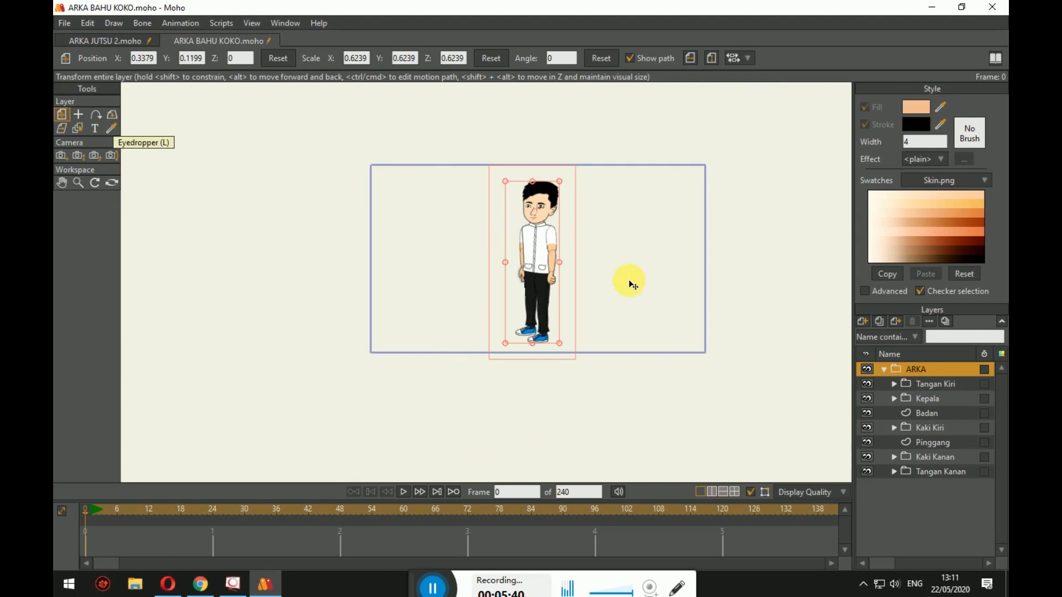
{"action": "scroll", "coordinate": [620, 280], "scroll_direction": "up", "scroll_amount": 3}
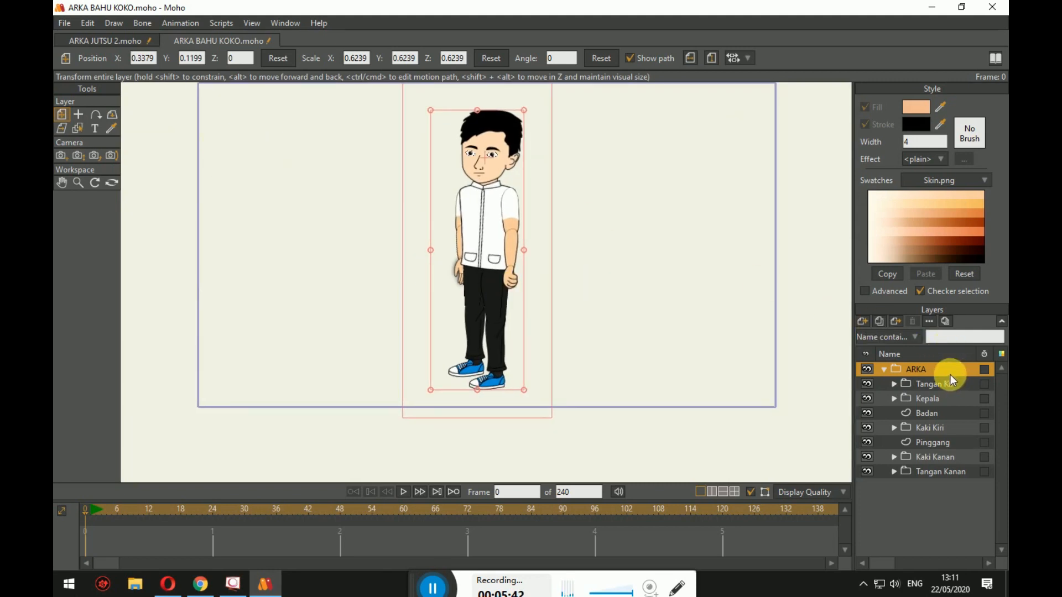
{"action": "right_click", "coordinate": [932, 371]}
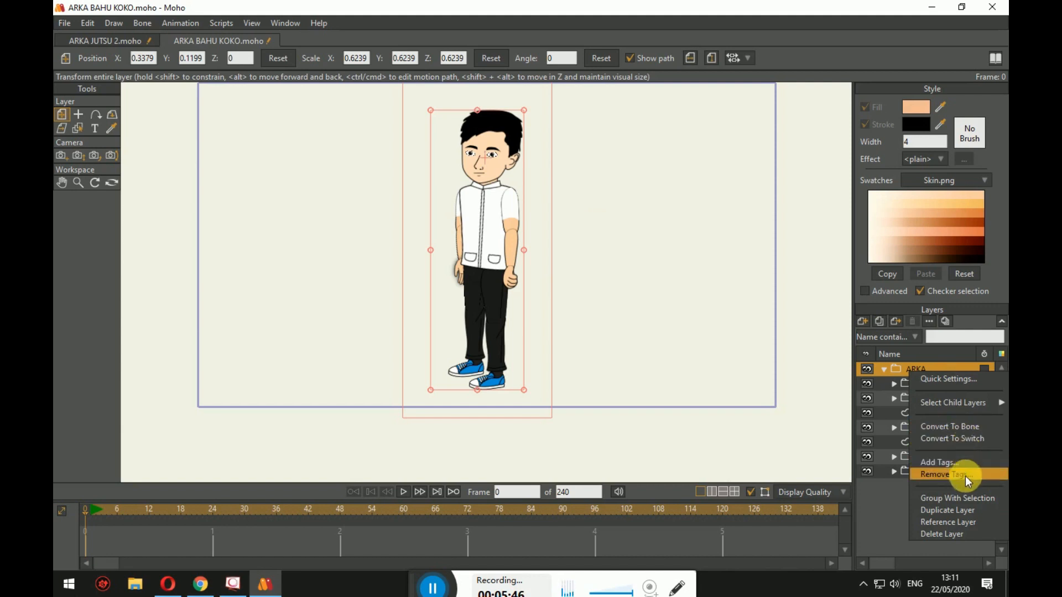
{"action": "left_click", "coordinate": [951, 427]}
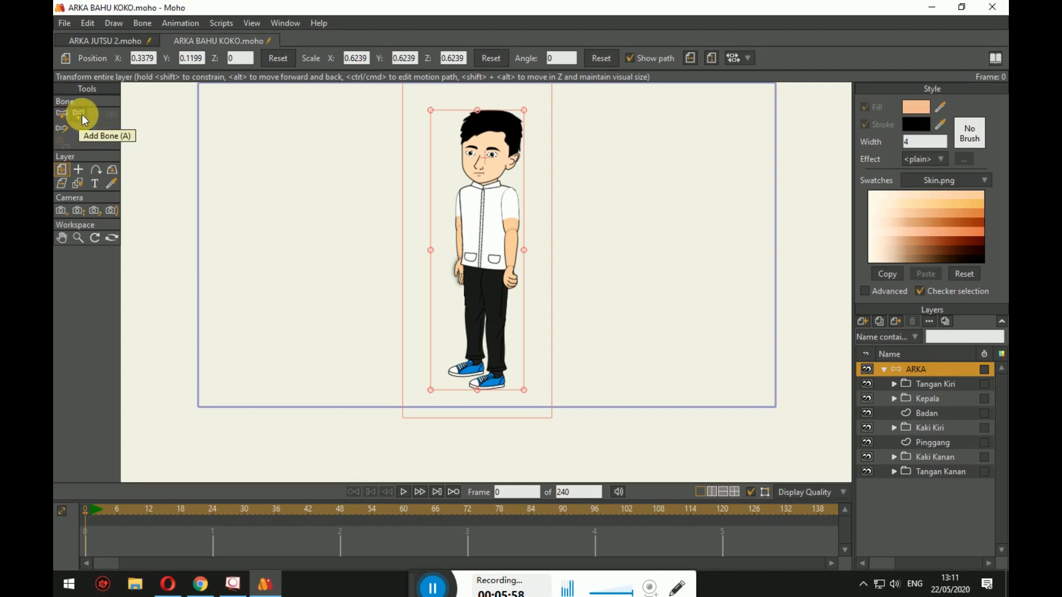
{"action": "left_click", "coordinate": [79, 114]}
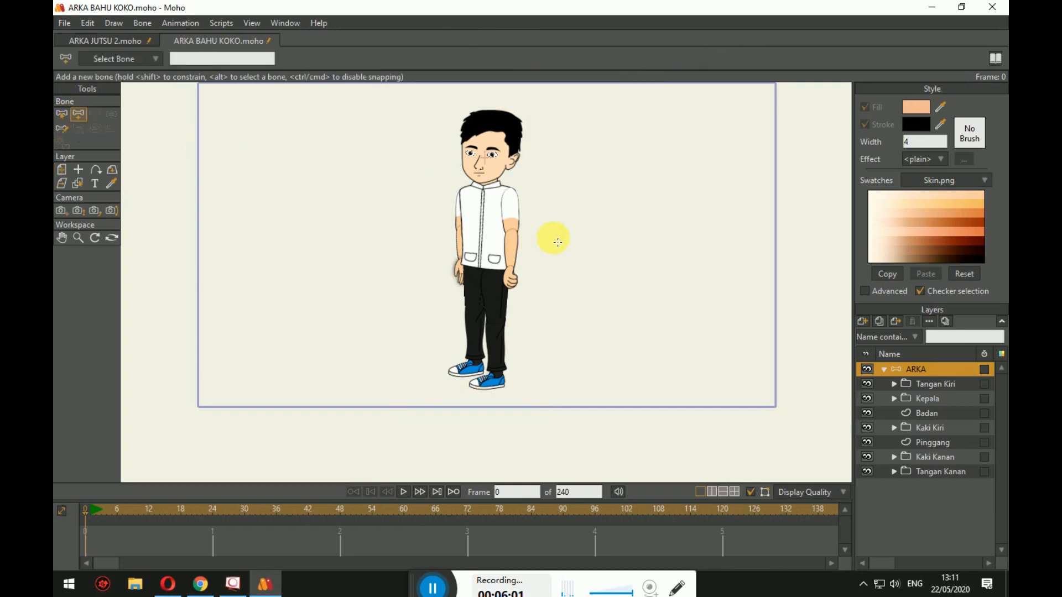
{"action": "scroll", "coordinate": [558, 242], "scroll_direction": "up", "scroll_amount": 3}
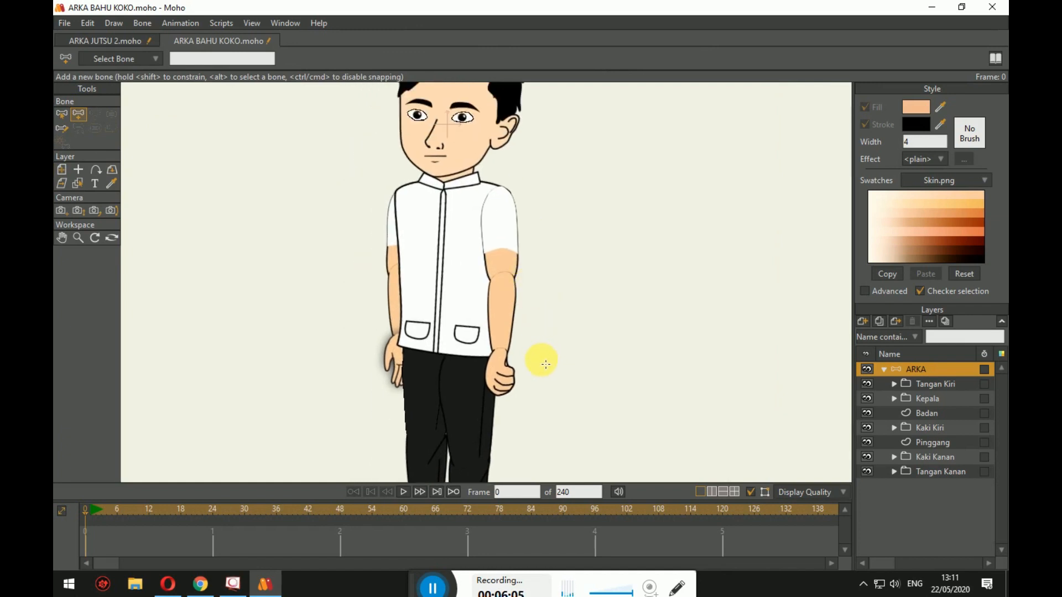
{"action": "left_click_drag", "start_coordinate": [542, 361], "coordinate": [457, 355]}
{"action": "key", "text": "ctrl+z"}
{"action": "left_click_drag", "start_coordinate": [447, 358], "coordinate": [546, 361]}
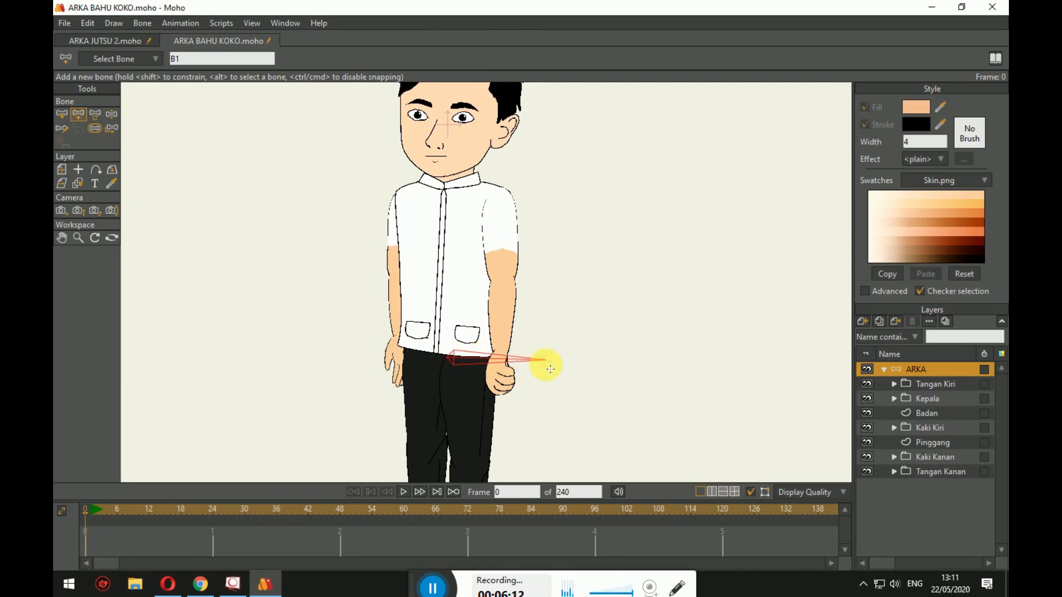
{"action": "key", "text": "ctrl+z"}
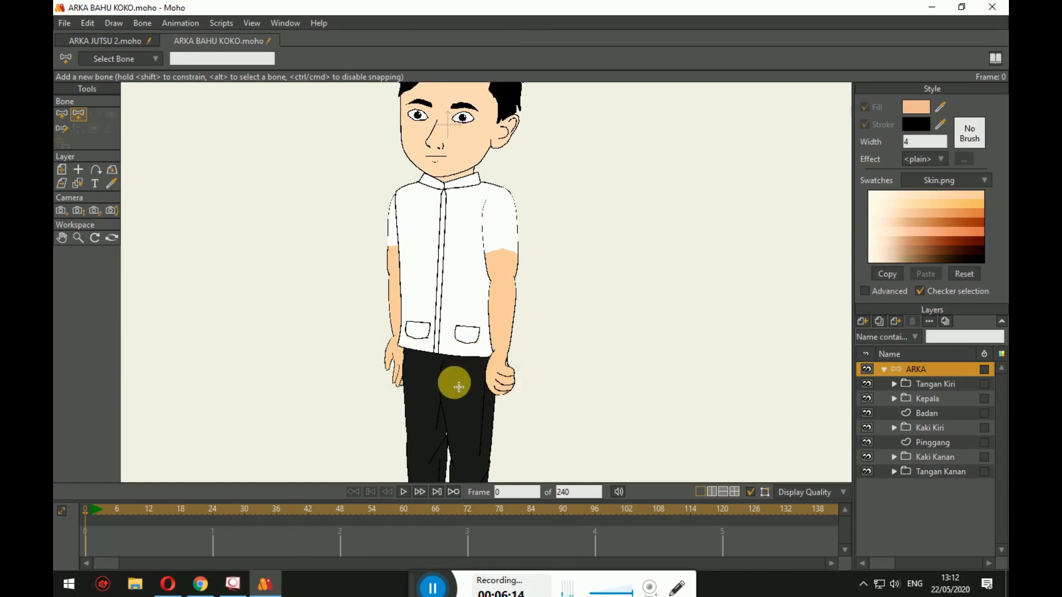
Add a horizontal bone from the hips past the closed fist and a vertical spine bone from the hips up the shirt.
{"action": "left_click_drag", "start_coordinate": [458, 379], "coordinate": [577, 381]}
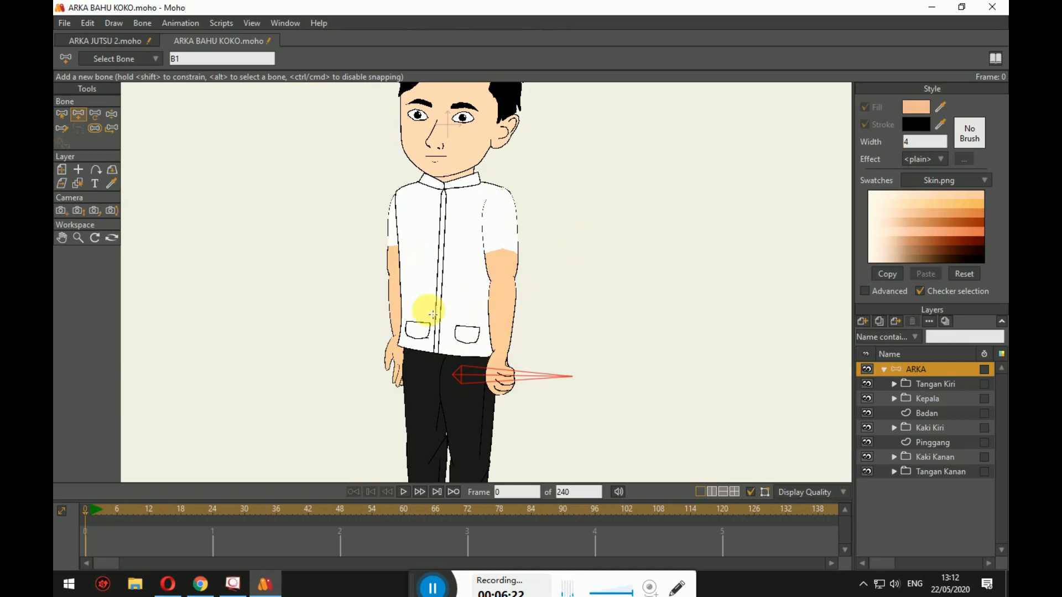
{"action": "scroll", "coordinate": [443, 284], "scroll_direction": "up", "scroll_amount": 3}
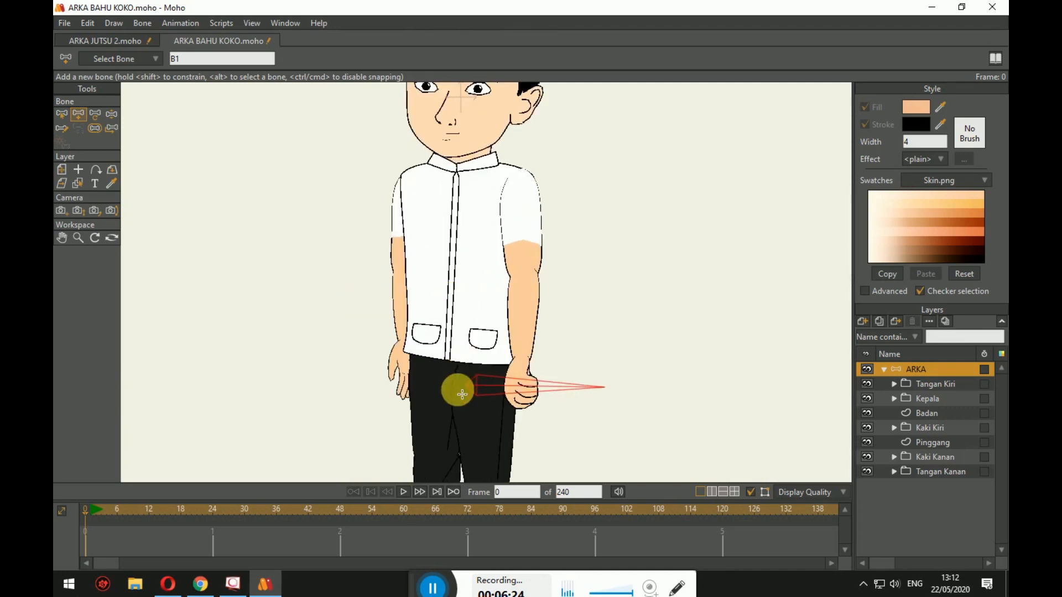
{"action": "left_click_drag", "start_coordinate": [466, 381], "coordinate": [466, 268]}
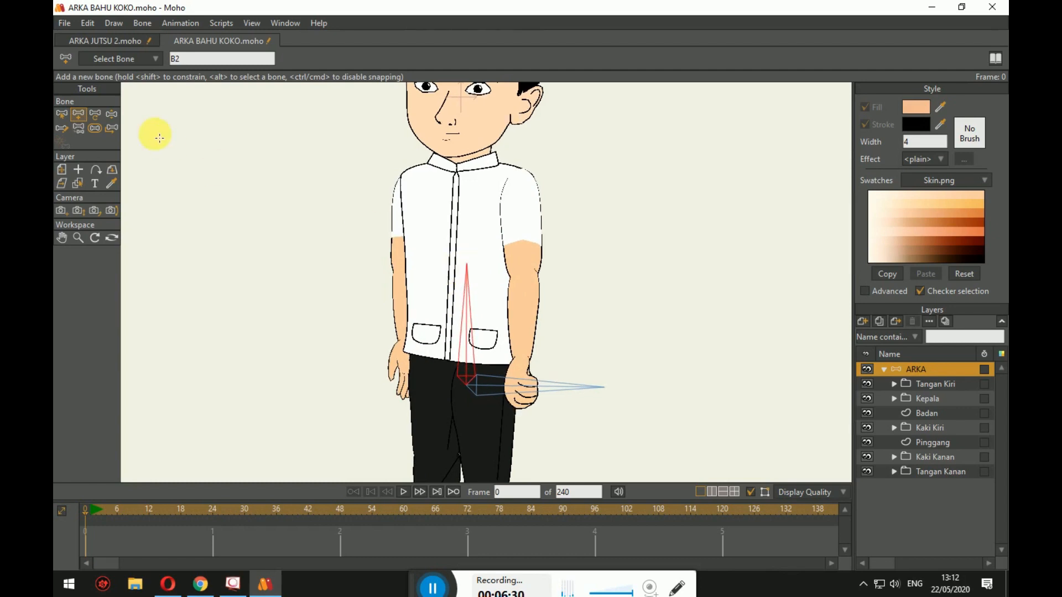
Move the horizontal hip bone and the spine bone onto the body's centre line and lengthen the spine bone to about 0.94.
{"action": "left_click", "coordinate": [93, 117]}
{"action": "left_click_drag", "start_coordinate": [476, 389], "coordinate": [472, 388]}
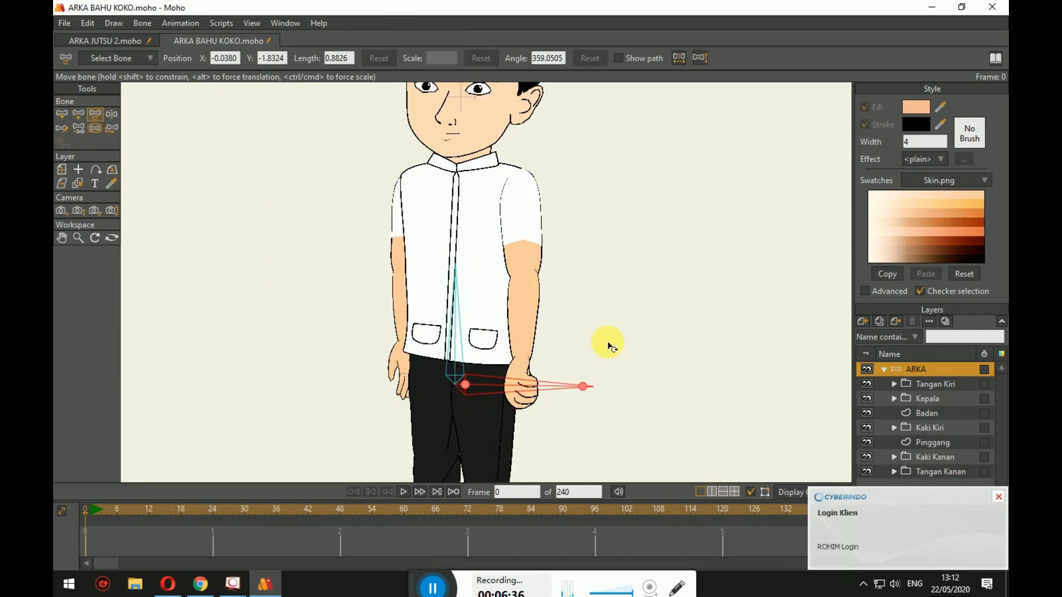
{"action": "left_click", "coordinate": [457, 279]}
{"action": "left_click_drag", "start_coordinate": [455, 299], "coordinate": [454, 249]}
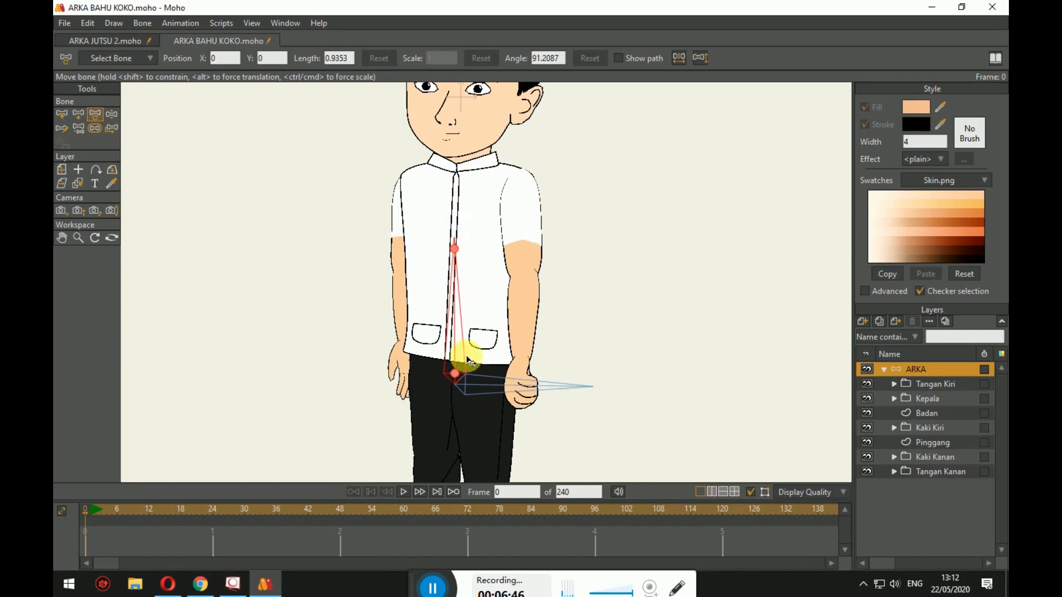
{"action": "left_click", "coordinate": [460, 390]}
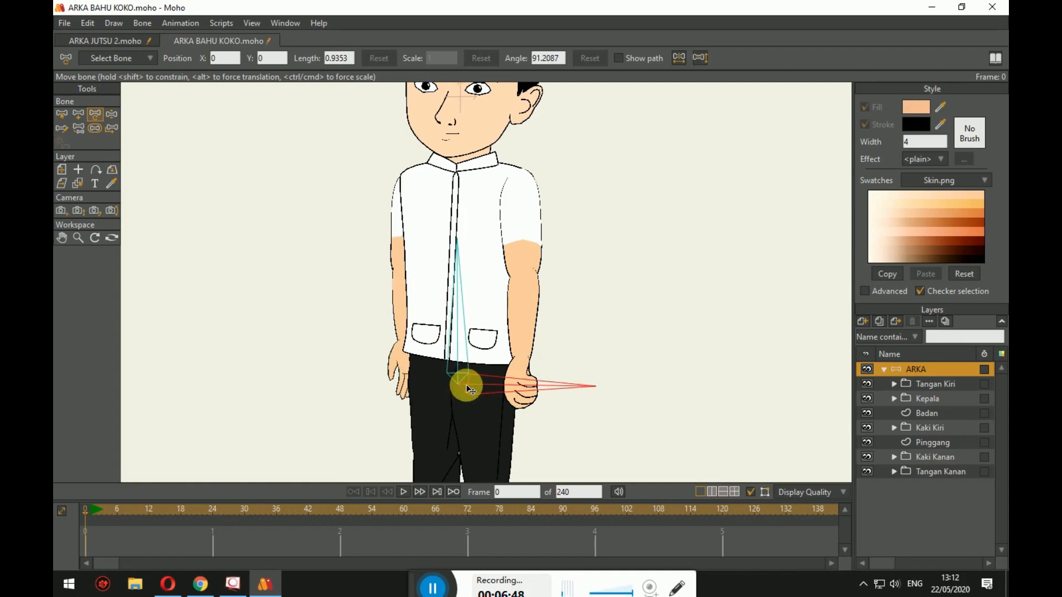
Chain an upper chest bone and a head bone from the spine bone's tip up to the hair, and adjust the head bone's base.
{"action": "left_click", "coordinate": [80, 114]}
{"action": "left_click", "coordinate": [458, 239]}
{"action": "left_click_drag", "start_coordinate": [458, 239], "coordinate": [425, 207]}
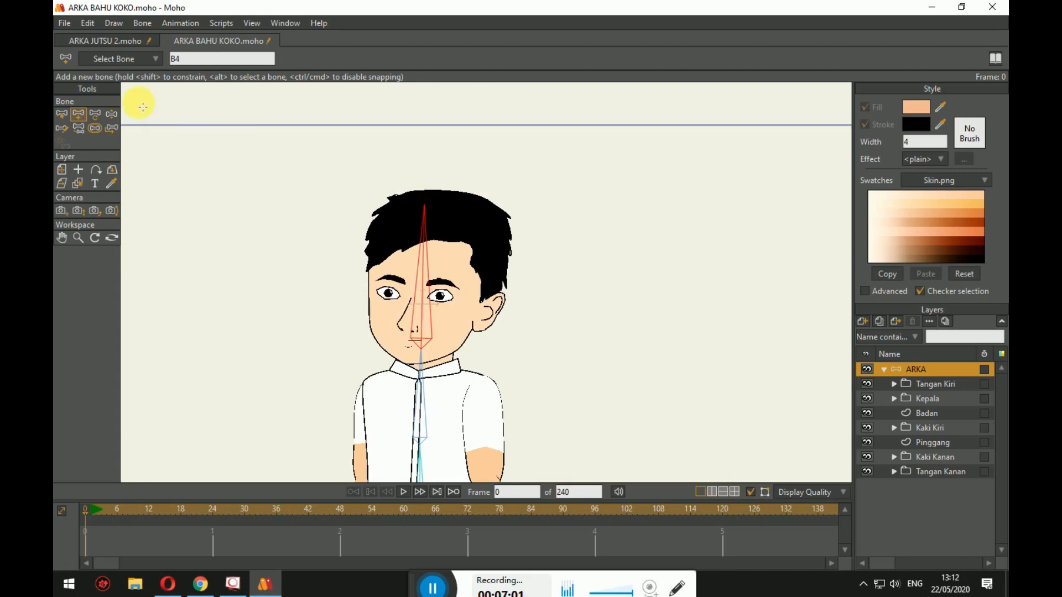
{"action": "left_click", "coordinate": [93, 113]}
{"action": "left_click", "coordinate": [422, 357]}
{"action": "left_click", "coordinate": [418, 344]}
{"action": "scroll", "coordinate": [484, 326], "scroll_direction": "down", "scroll_amount": 1}
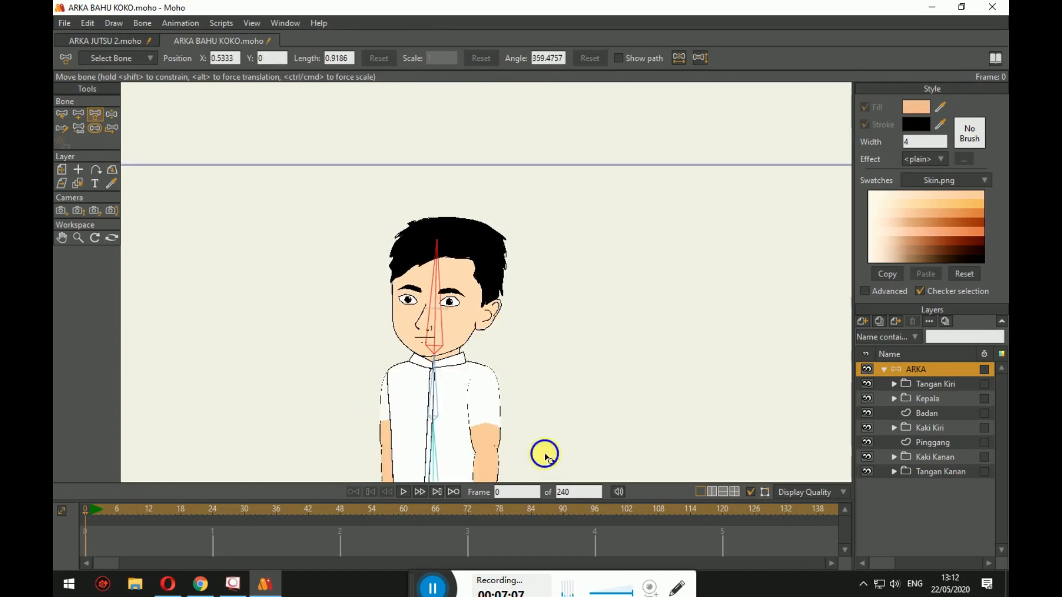
With the upper chest bone as parent, add chained upper-arm, forearm and hand bones along the arm with the closed fist.
{"action": "left_click_drag", "start_coordinate": [544, 454], "coordinate": [506, 293]}
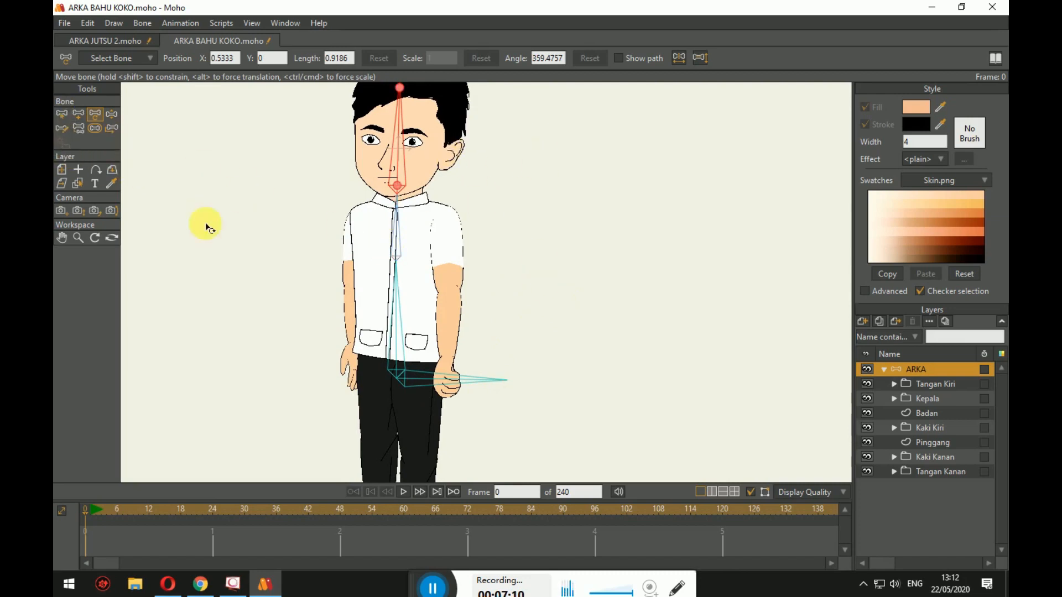
{"action": "left_click", "coordinate": [364, 327]}
{"action": "left_click", "coordinate": [62, 128]}
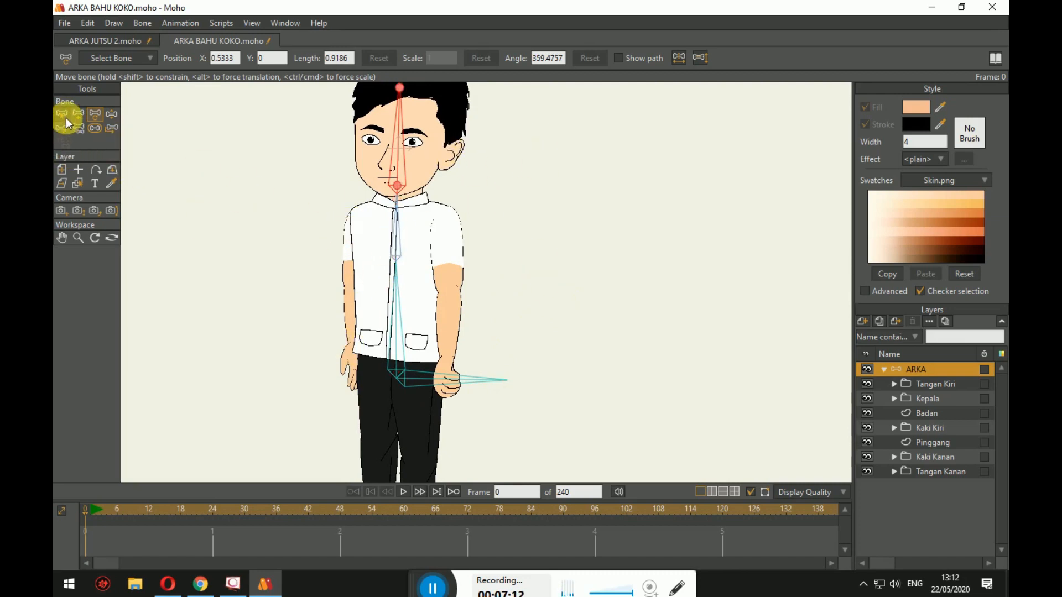
{"action": "left_click", "coordinate": [65, 118]}
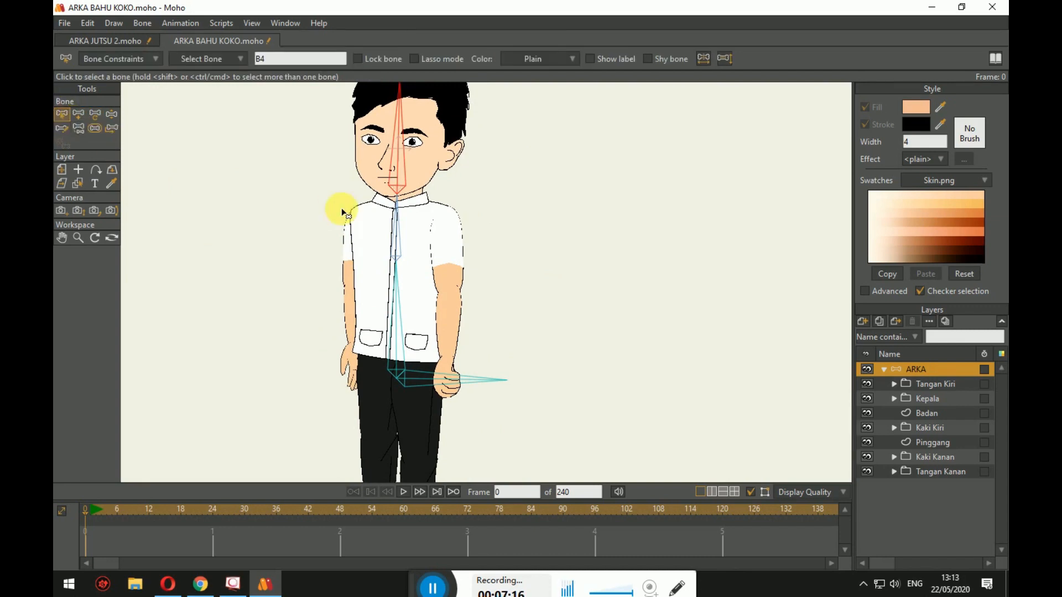
{"action": "left_click", "coordinate": [392, 230]}
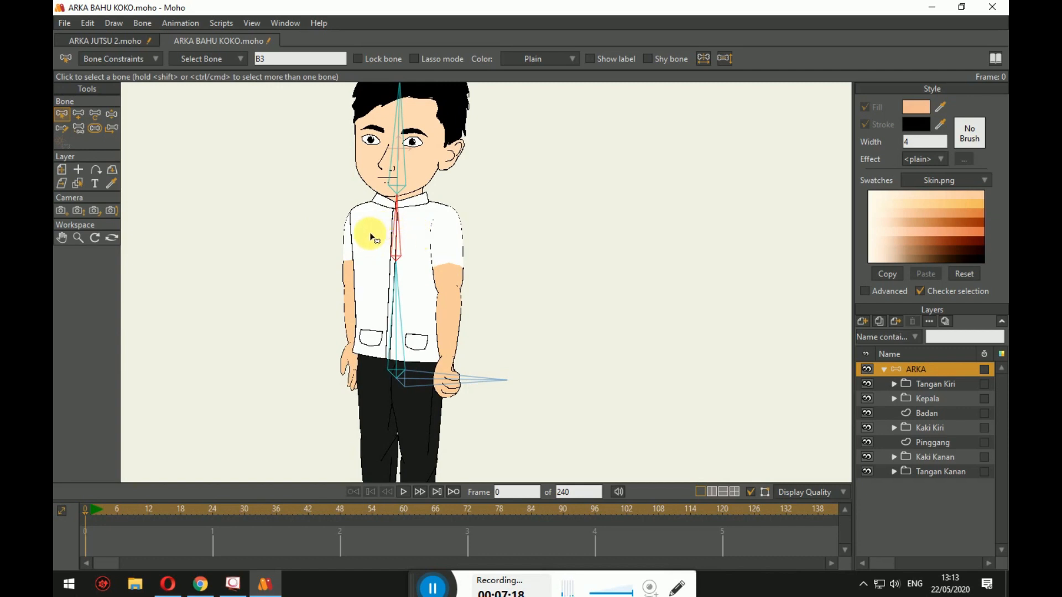
{"action": "left_click", "coordinate": [395, 177]}
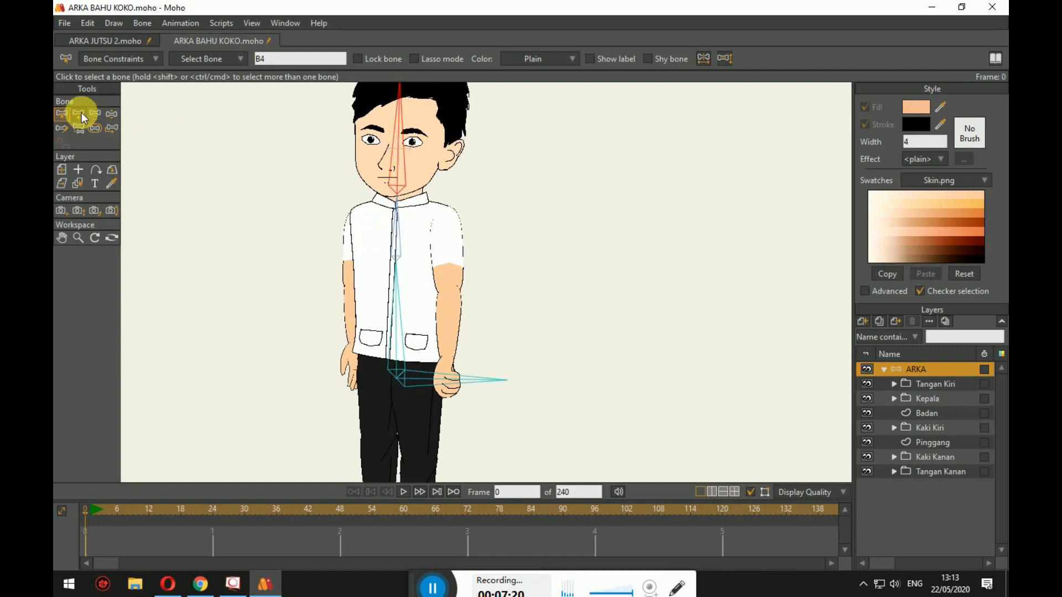
{"action": "left_click", "coordinate": [403, 230]}
{"action": "scroll", "coordinate": [403, 230], "scroll_direction": "up", "scroll_amount": 2}
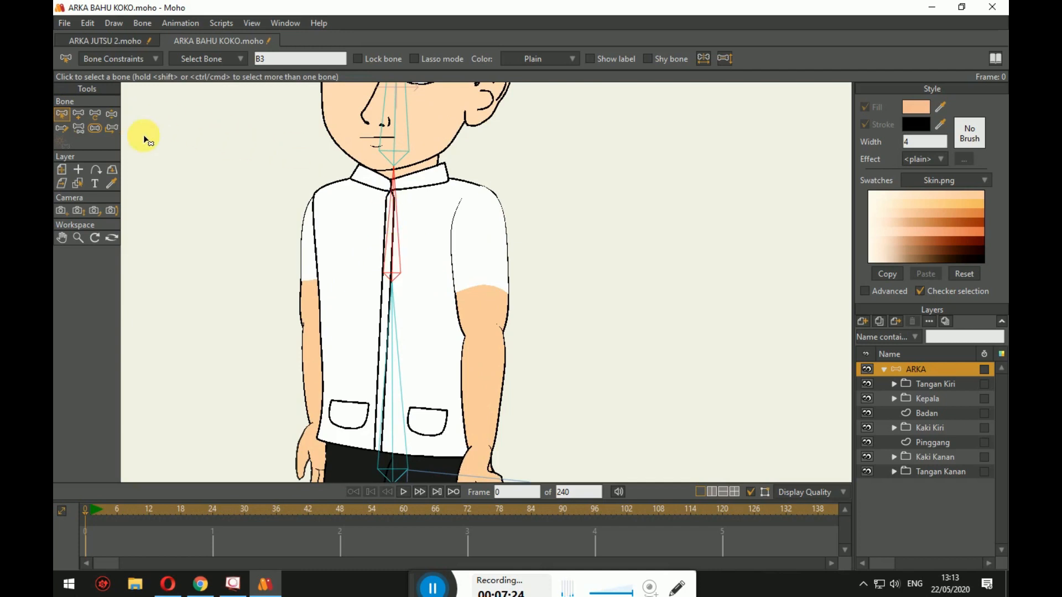
{"action": "left_click", "coordinate": [78, 114]}
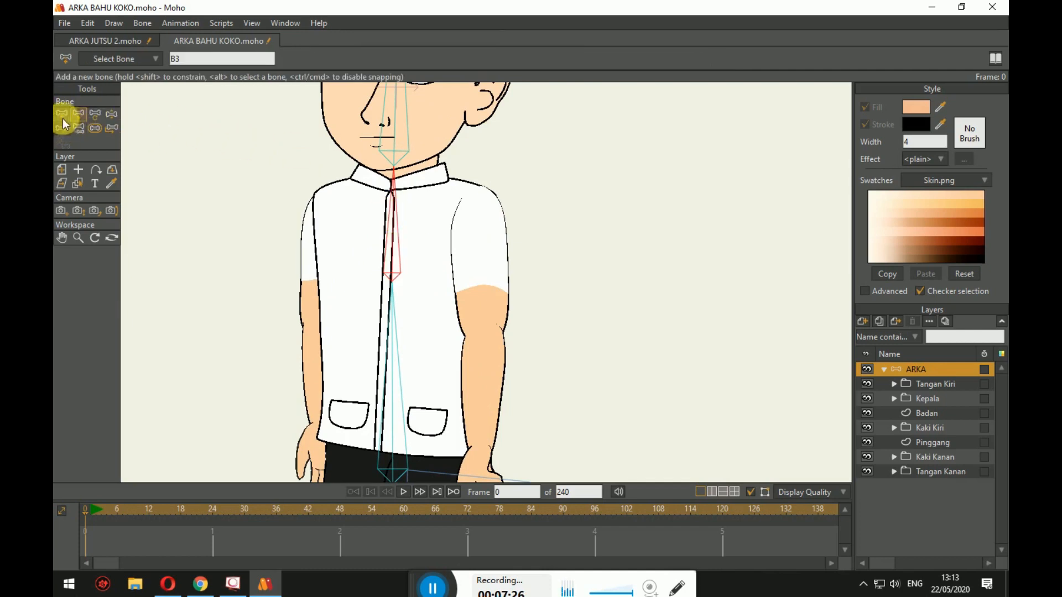
{"action": "left_click_drag", "start_coordinate": [337, 199], "coordinate": [316, 150]}
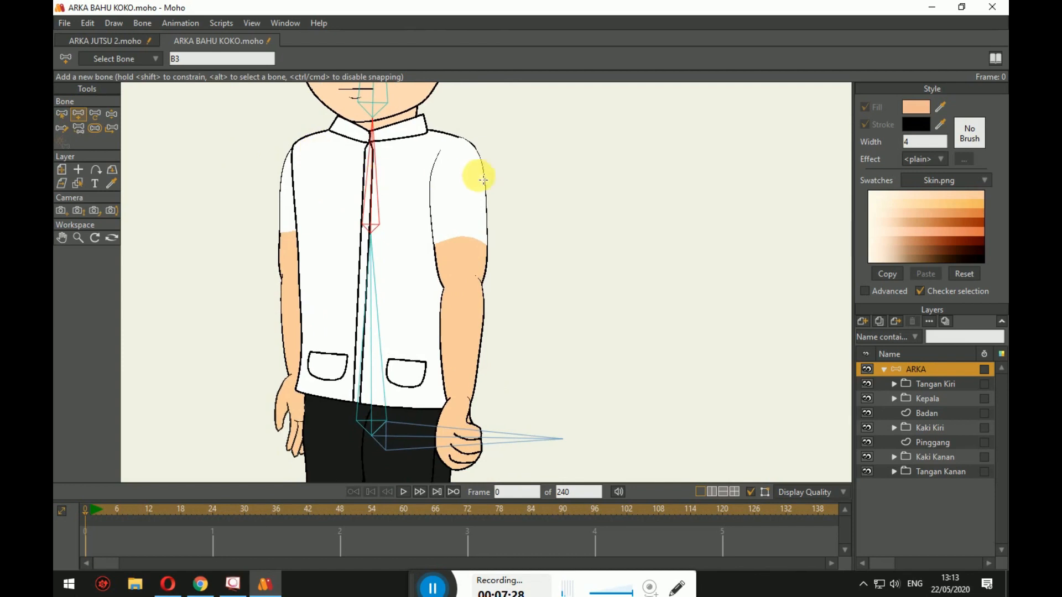
{"action": "left_click_drag", "start_coordinate": [462, 151], "coordinate": [467, 468]}
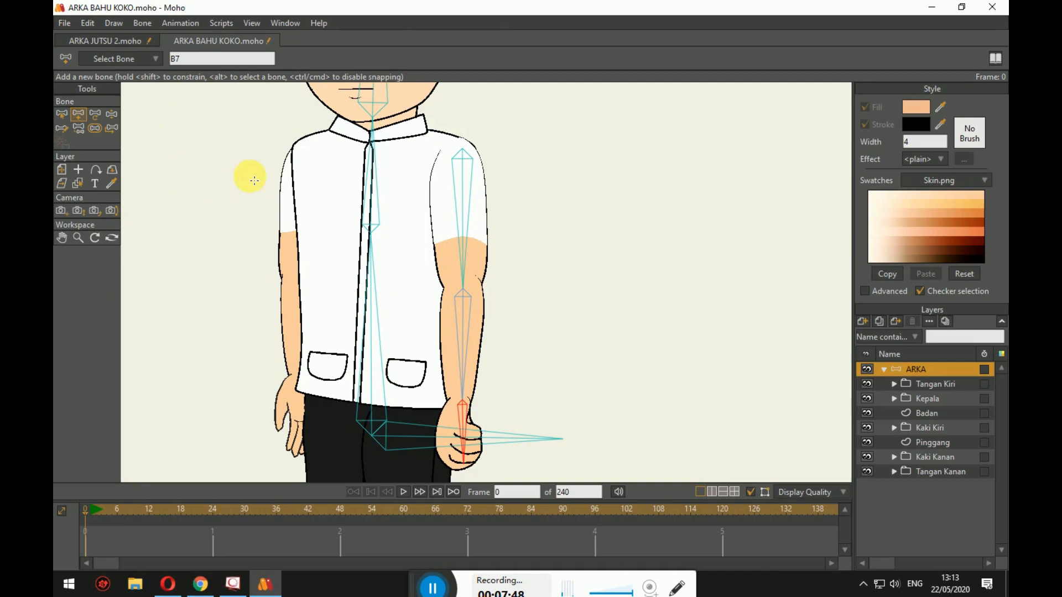
Select the upper chest bone and check the parent links between it and the closed-fist arm's bones.
{"action": "left_click_drag", "start_coordinate": [251, 177], "coordinate": [275, 170]}
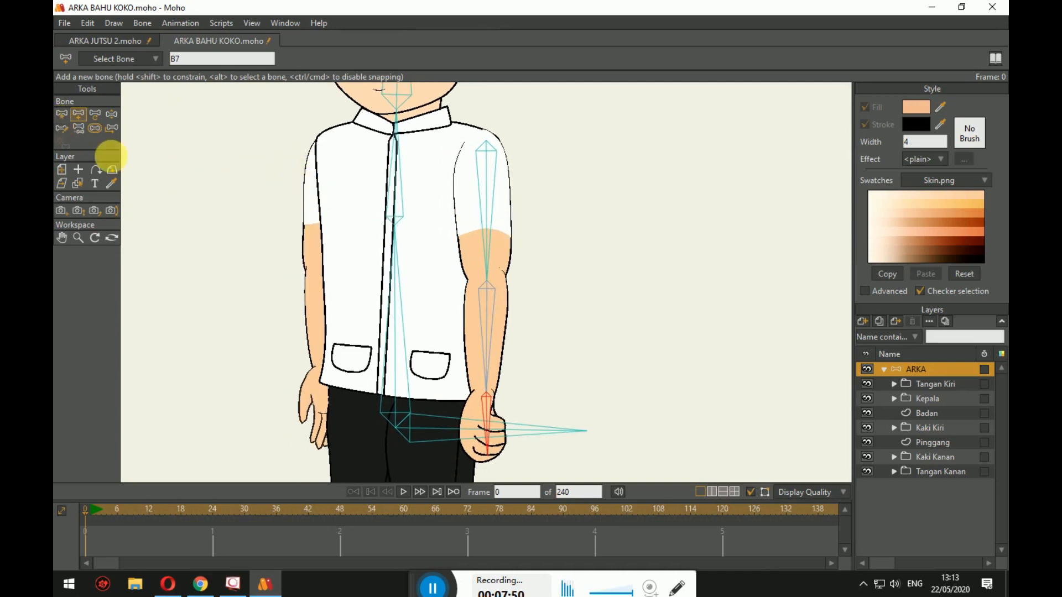
{"action": "left_click", "coordinate": [64, 113]}
{"action": "left_click", "coordinate": [402, 186]}
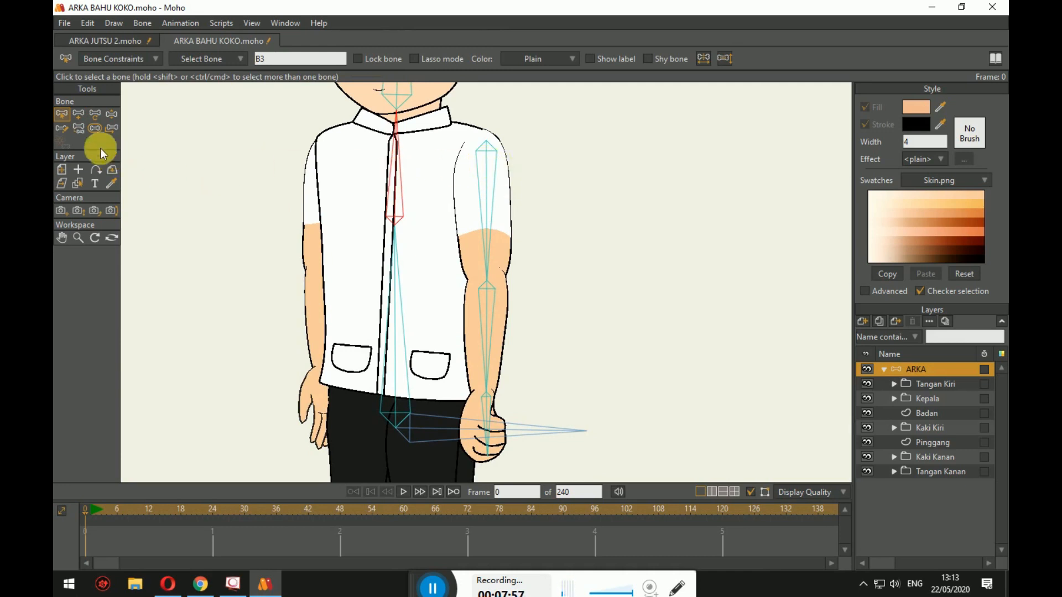
{"action": "left_click", "coordinate": [79, 128]}
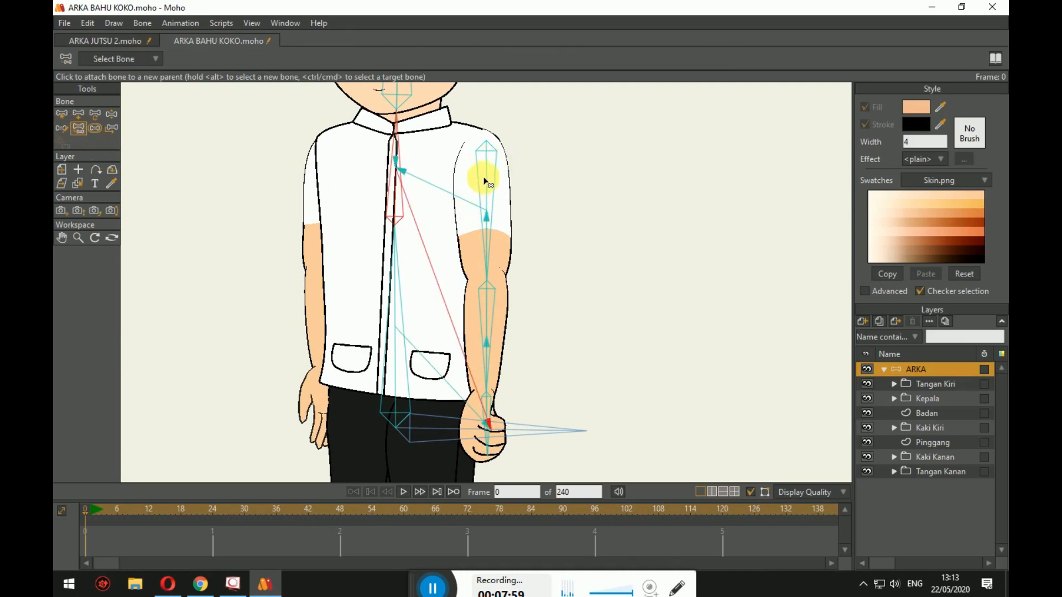
{"action": "mouse_move", "coordinate": [421, 170]}
{"action": "left_mouse_down"}
{"action": "mouse_move", "coordinate": [434, 179]}
{"action": "mouse_move", "coordinate": [442, 226]}
{"action": "mouse_move", "coordinate": [447, 214]}
{"action": "left_mouse_up"}
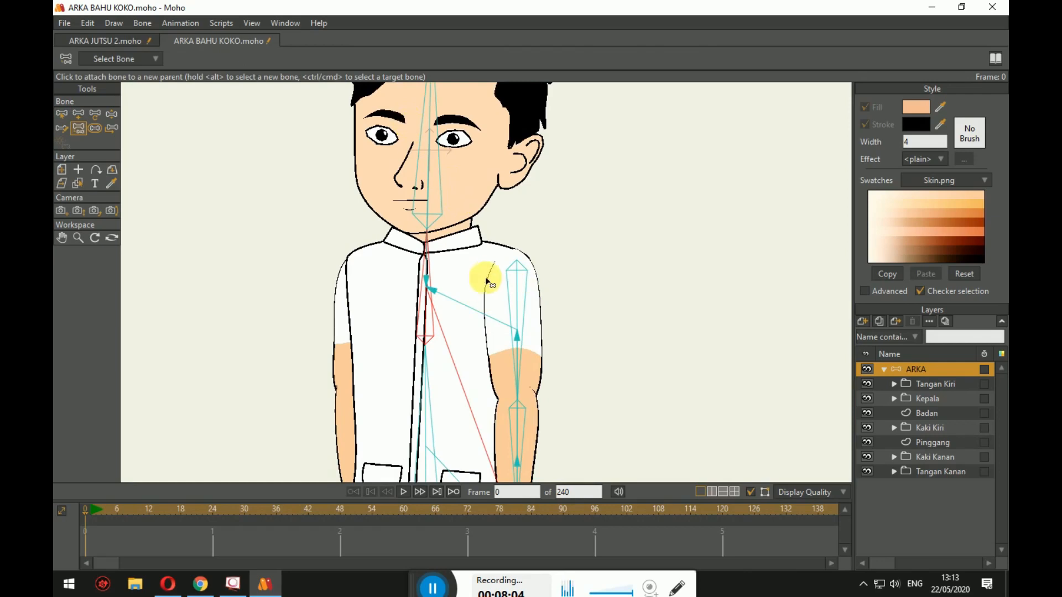
{"action": "left_click_drag", "start_coordinate": [490, 238], "coordinate": [483, 171]}
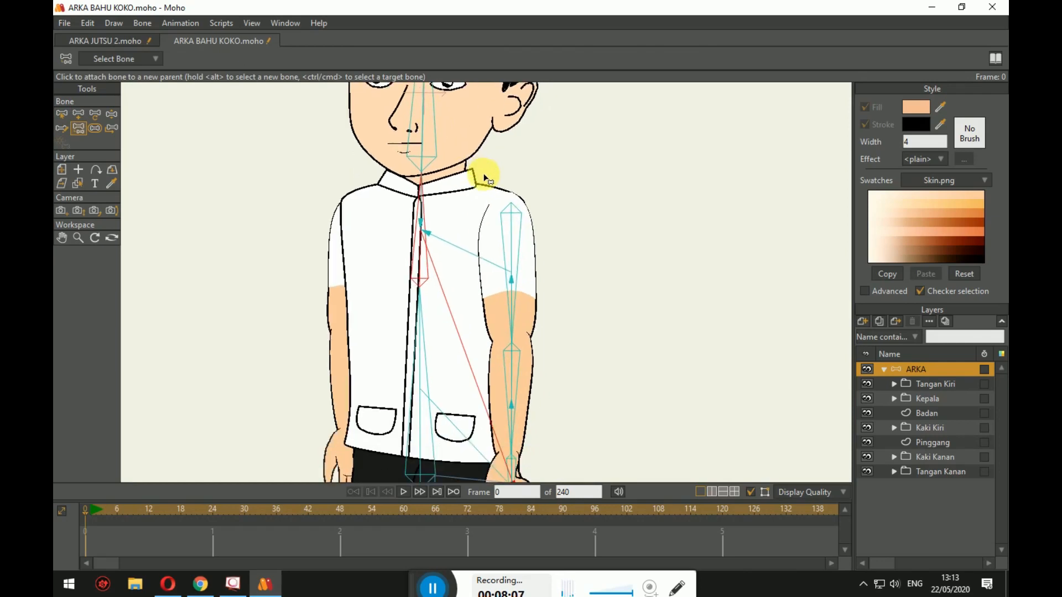
Add chained upper-arm, forearm and hand bones from the shoulder to the fingers of the arm with the open hand.
{"action": "left_click", "coordinate": [64, 112]}
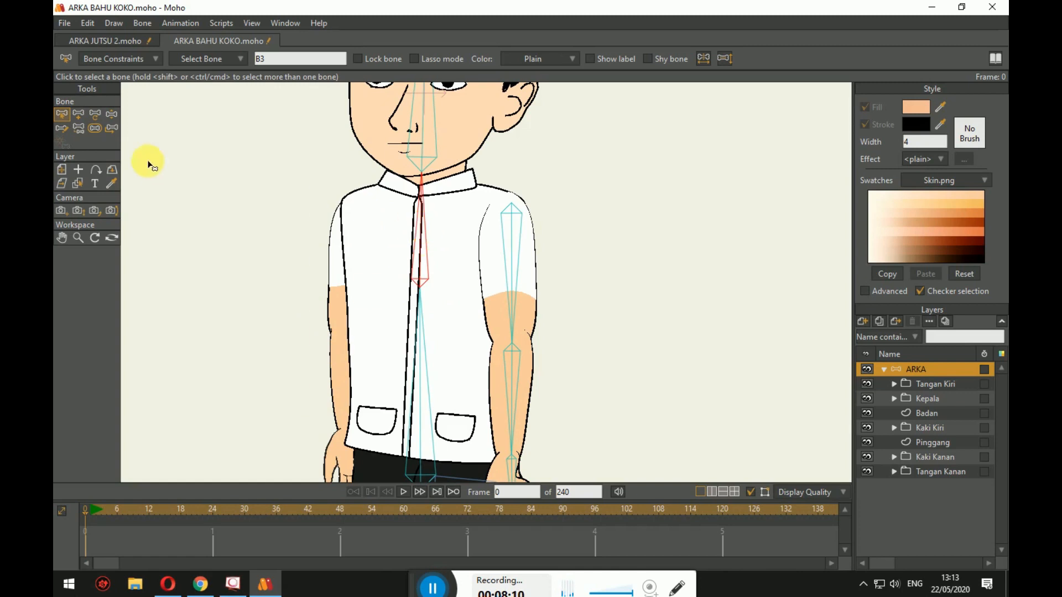
{"action": "left_click", "coordinate": [79, 114]}
{"action": "scroll", "coordinate": [398, 246], "scroll_direction": "down", "scroll_amount": 2}
{"action": "left_click_drag", "start_coordinate": [349, 159], "coordinate": [357, 423]}
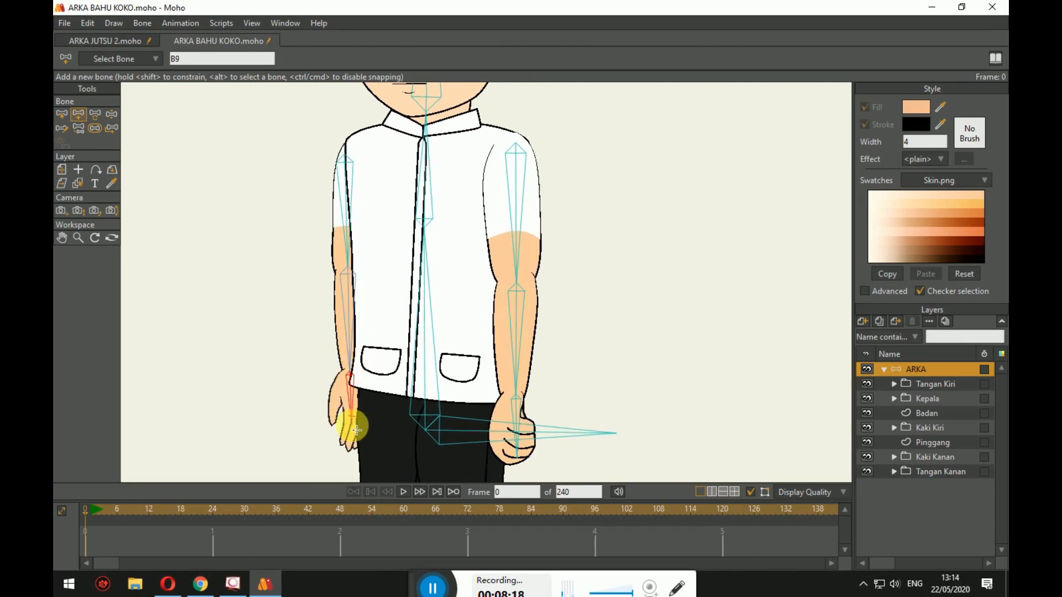
{"action": "left_click", "coordinate": [352, 426]}
Adjust the open-hand arm's upper bone at the shoulder to a length of about 0.53.
{"action": "left_click", "coordinate": [87, 114]}
{"action": "left_click", "coordinate": [348, 160]}
{"action": "left_click_drag", "start_coordinate": [355, 160], "coordinate": [358, 253]}
With the lower spine bone as parent, add chained thigh, shin and foot bones down the leg on the open-hand side.
{"action": "scroll", "coordinate": [497, 249], "scroll_direction": "down", "scroll_amount": 5}
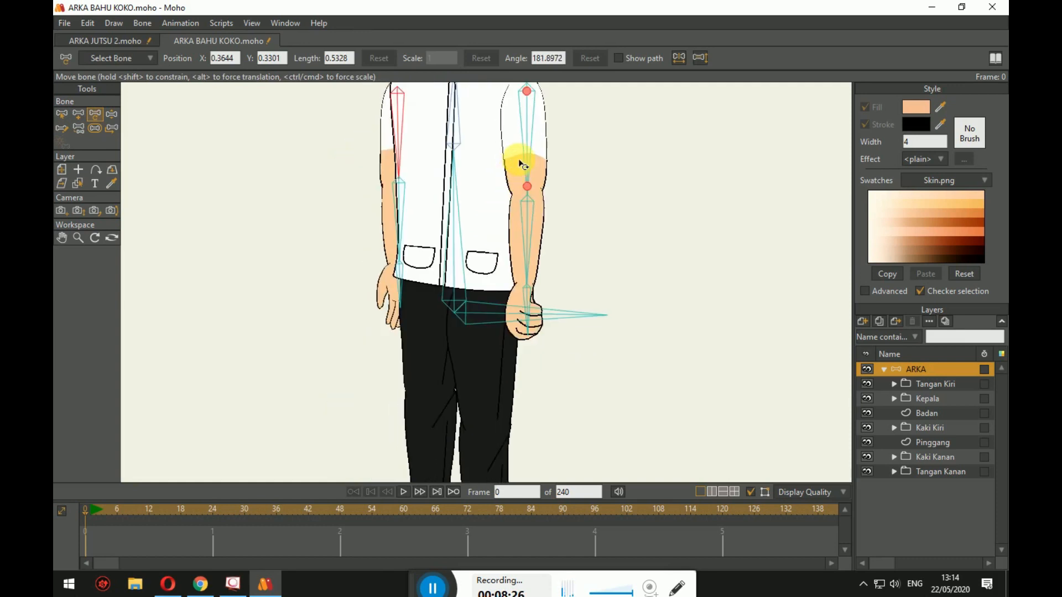
{"action": "scroll", "coordinate": [368, 221], "scroll_direction": "up", "scroll_amount": 4}
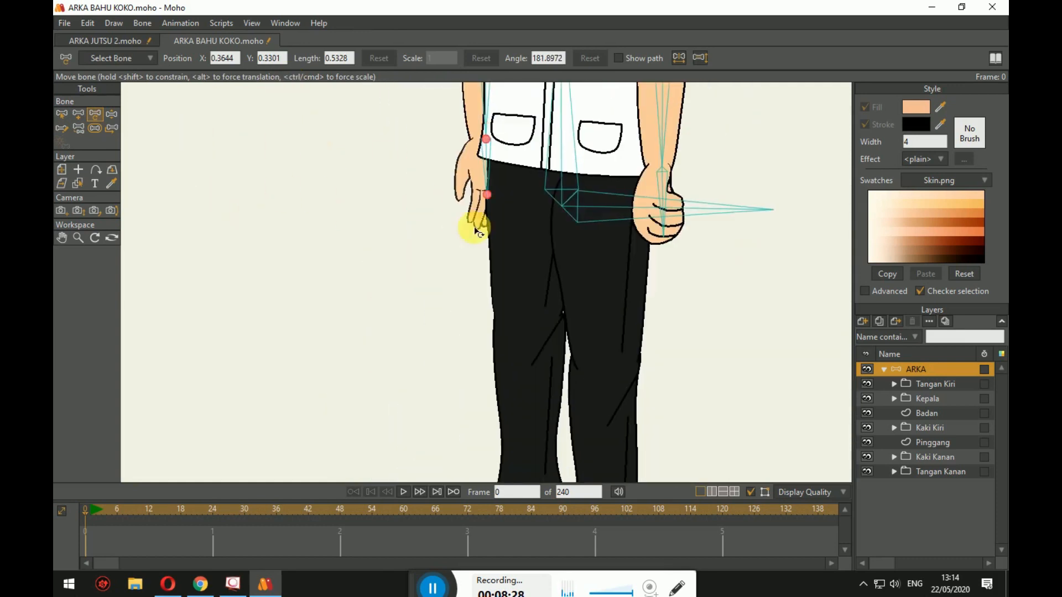
{"action": "scroll", "coordinate": [533, 301], "scroll_direction": "down", "scroll_amount": 3}
{"action": "scroll", "coordinate": [531, 287], "scroll_direction": "up", "scroll_amount": 4}
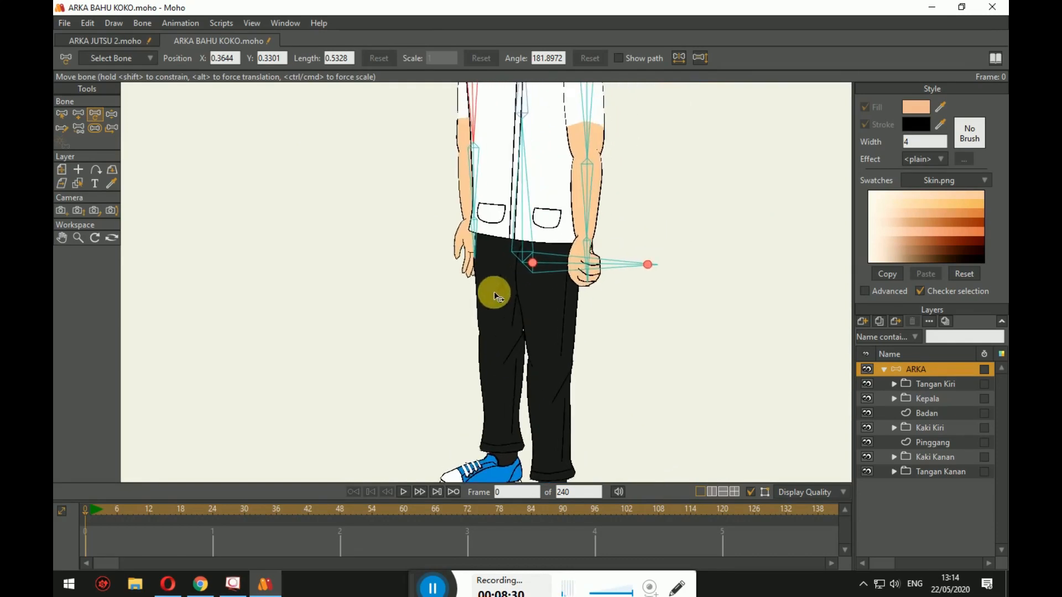
{"action": "left_click", "coordinate": [61, 114]}
{"action": "left_click", "coordinate": [540, 211]}
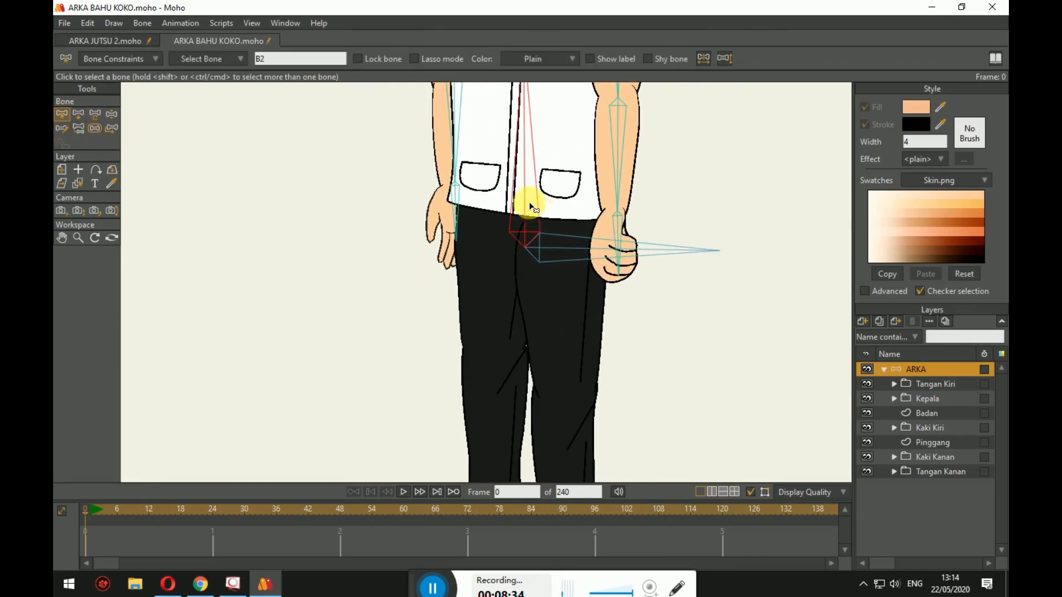
{"action": "scroll", "coordinate": [526, 204], "scroll_direction": "down", "scroll_amount": 4}
{"action": "scroll", "coordinate": [495, 200], "scroll_direction": "up", "scroll_amount": 3}
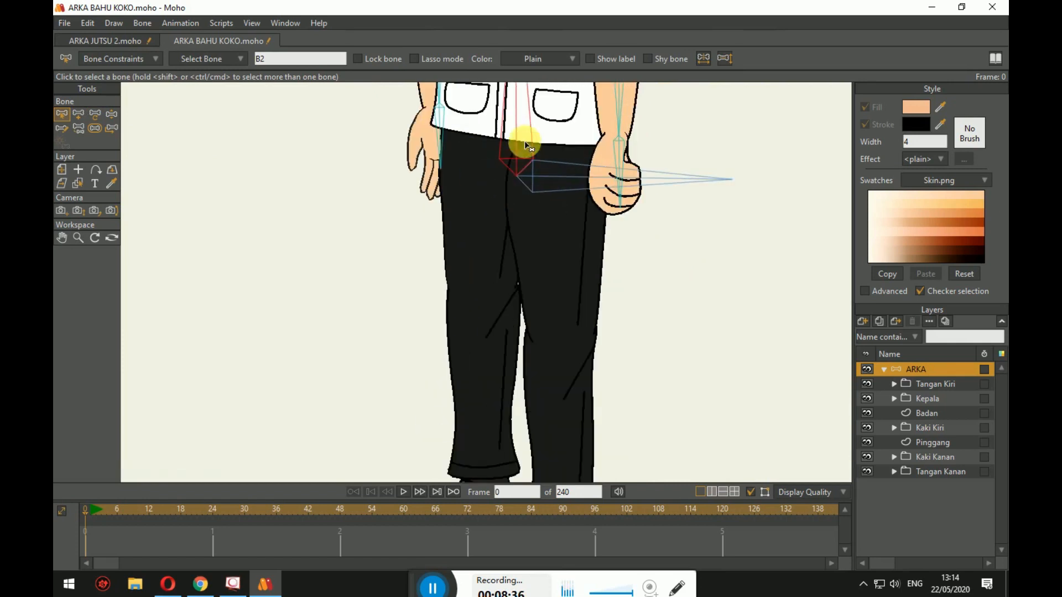
{"action": "left_click", "coordinate": [78, 114]}
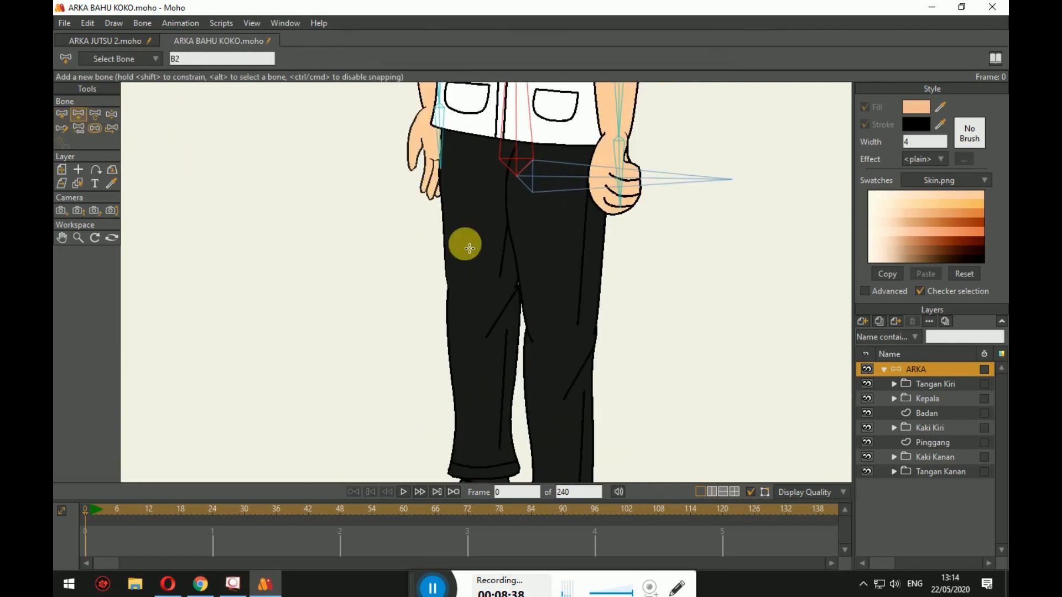
{"action": "left_click_drag", "start_coordinate": [481, 171], "coordinate": [420, 323]}
{"action": "scroll", "coordinate": [428, 321], "scroll_direction": "down", "scroll_amount": 3}
{"action": "left_click_drag", "start_coordinate": [557, 206], "coordinate": [508, 265]}
{"action": "left_click", "coordinate": [62, 114]}
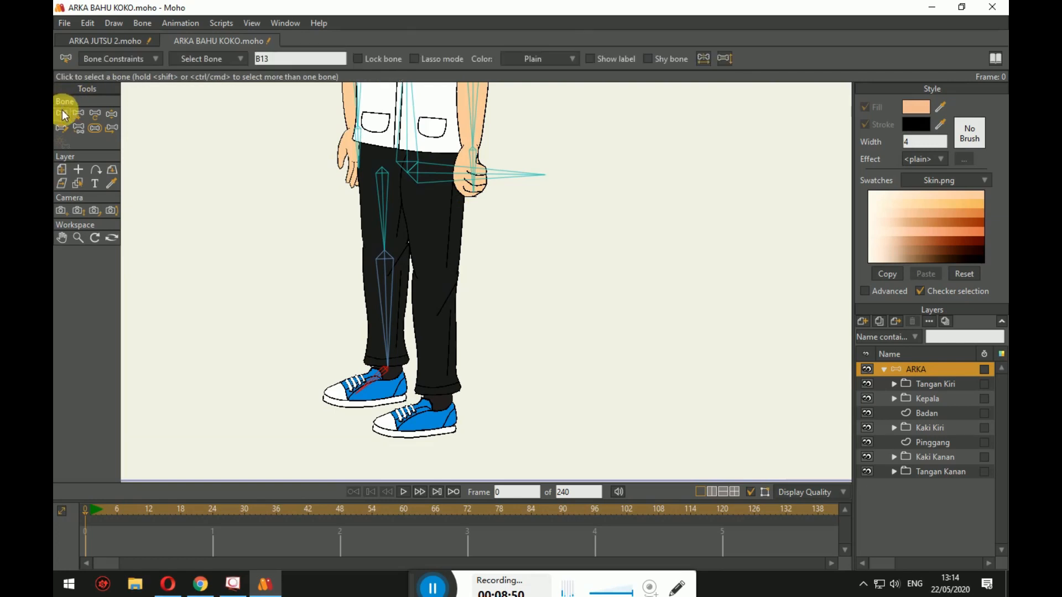
With the lower spine bone as parent, add chained thigh, shin and foot bones down the leg on the closed-fist side.
{"action": "left_click", "coordinate": [407, 148]}
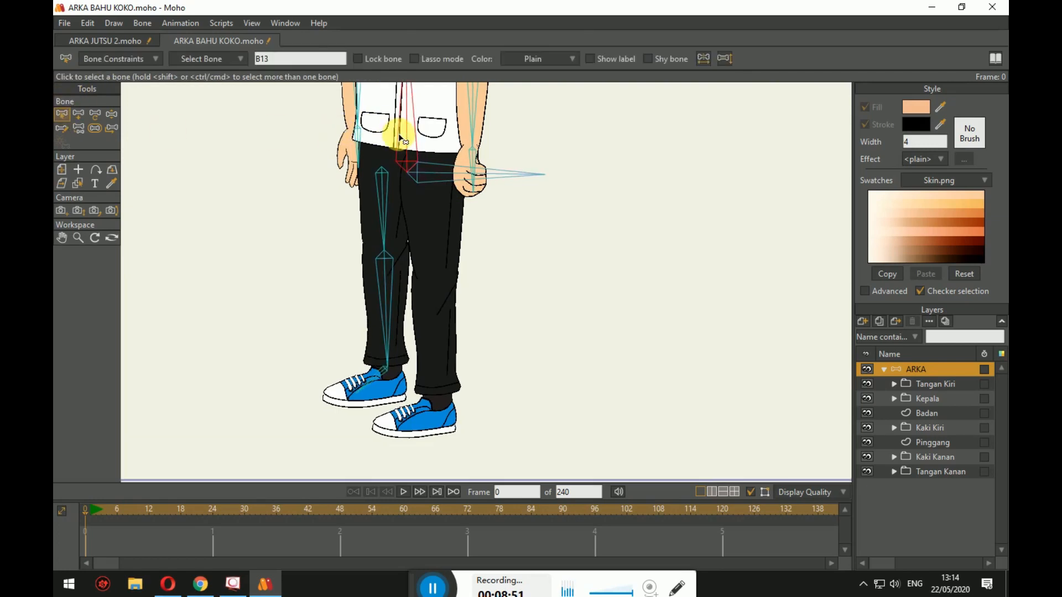
{"action": "left_click", "coordinate": [78, 114]}
{"action": "left_click_drag", "start_coordinate": [438, 177], "coordinate": [435, 272]}
{"action": "left_click_drag", "start_coordinate": [436, 272], "coordinate": [438, 399]}
{"action": "left_click_drag", "start_coordinate": [438, 400], "coordinate": [411, 432]}
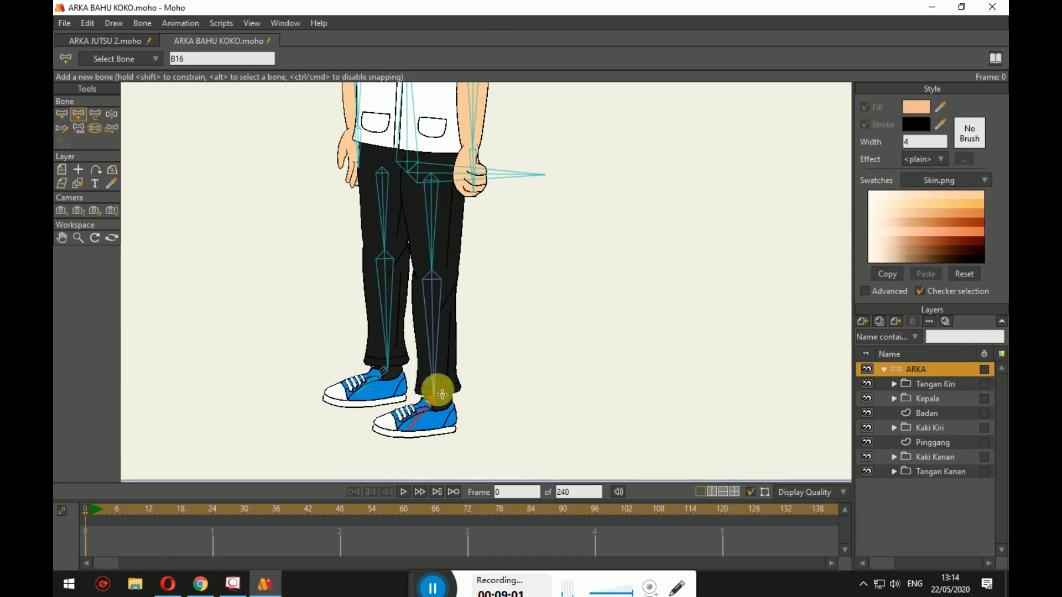
Display the bones' strength regions over the whole character and inspect those around the chest and the open-hand arm.
{"action": "scroll", "coordinate": [442, 395], "scroll_direction": "down", "scroll_amount": 3}
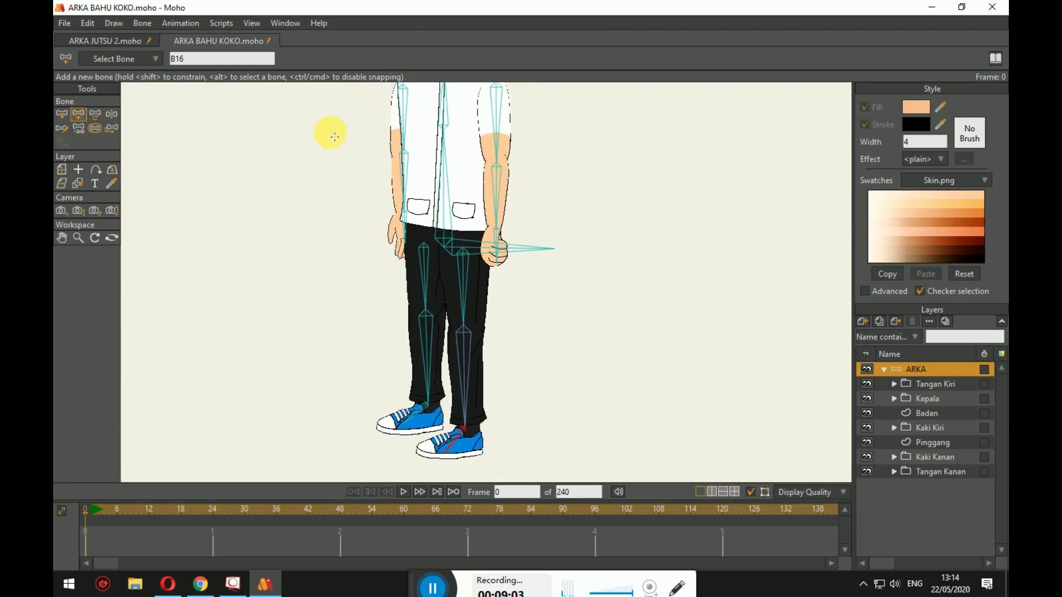
{"action": "scroll", "coordinate": [335, 137], "scroll_direction": "down", "scroll_amount": 2}
{"action": "left_click_drag", "start_coordinate": [201, 178], "coordinate": [210, 218]}
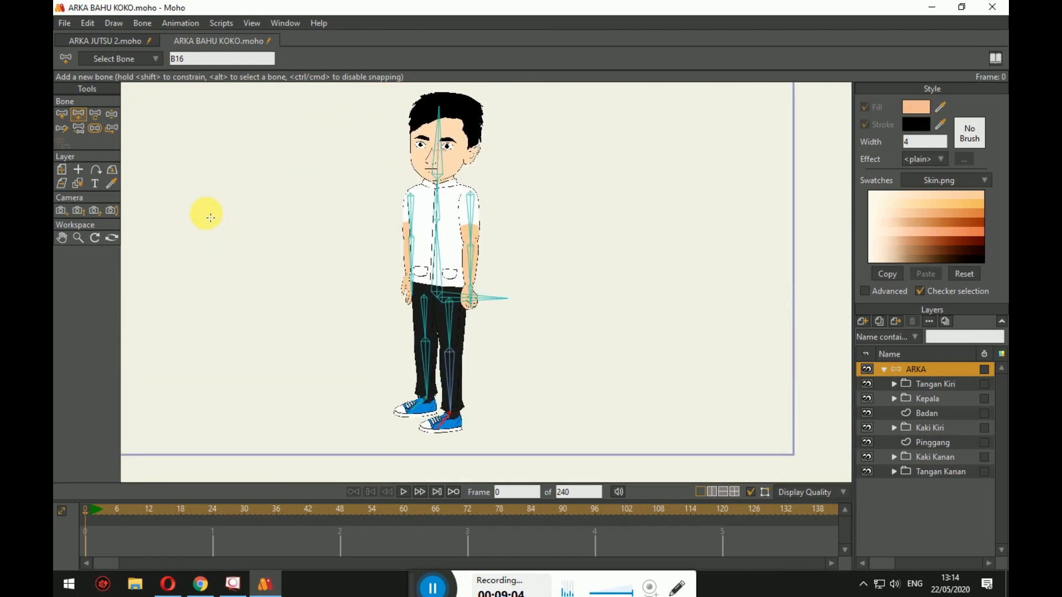
{"action": "left_click", "coordinate": [95, 131]}
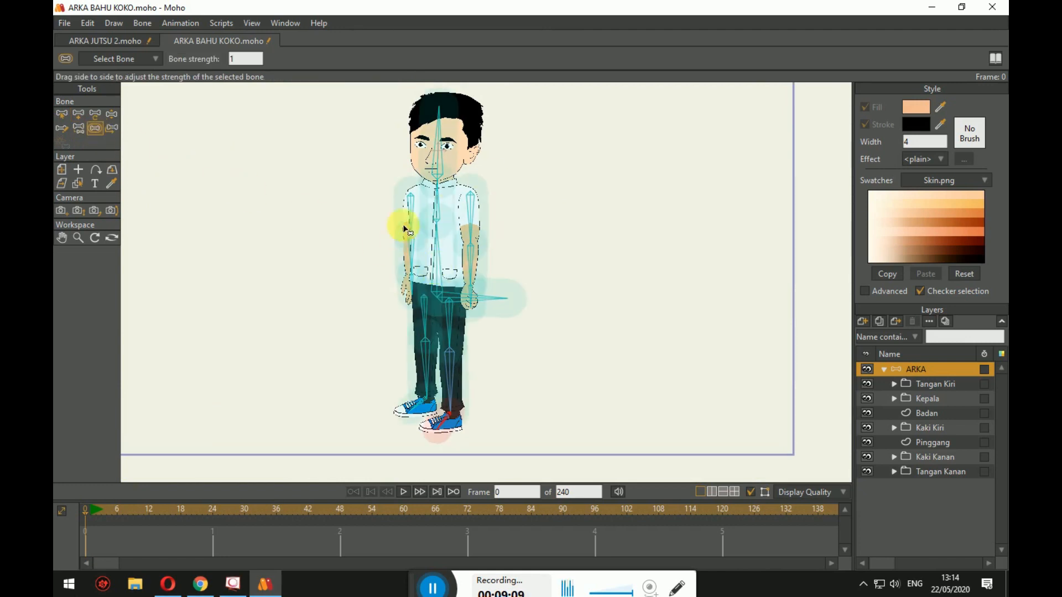
{"action": "scroll", "coordinate": [406, 229], "scroll_direction": "up", "scroll_amount": 2}
{"action": "left_click", "coordinate": [441, 206]}
{"action": "left_click", "coordinate": [385, 178]}
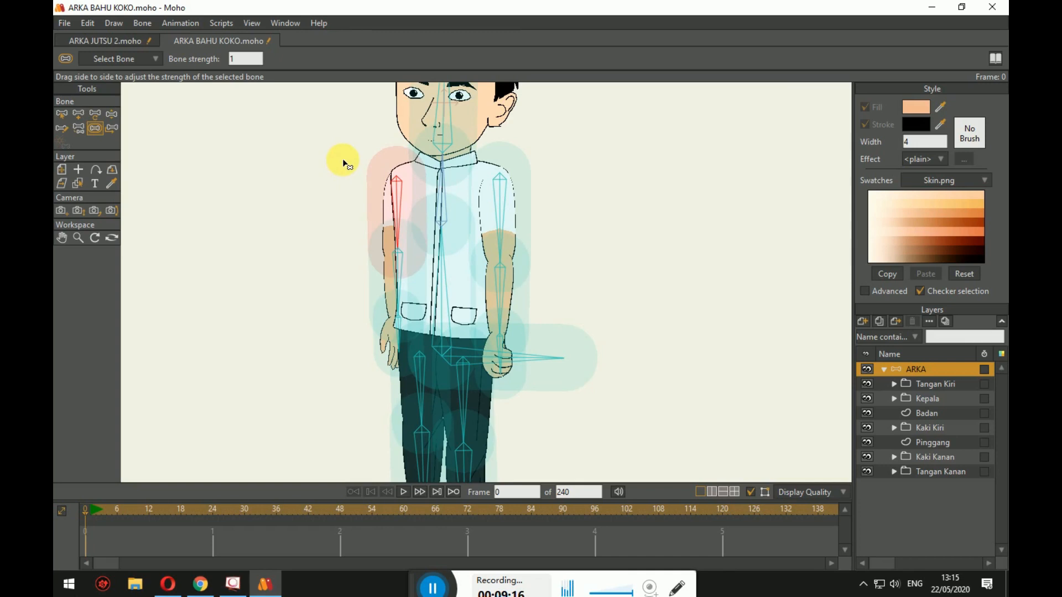
Select all bones of the skeleton and set their bone strength to 0.10.
{"action": "key", "text": "ctrl+a"}
{"action": "left_click_drag", "start_coordinate": [584, 274], "coordinate": [552, 229]}
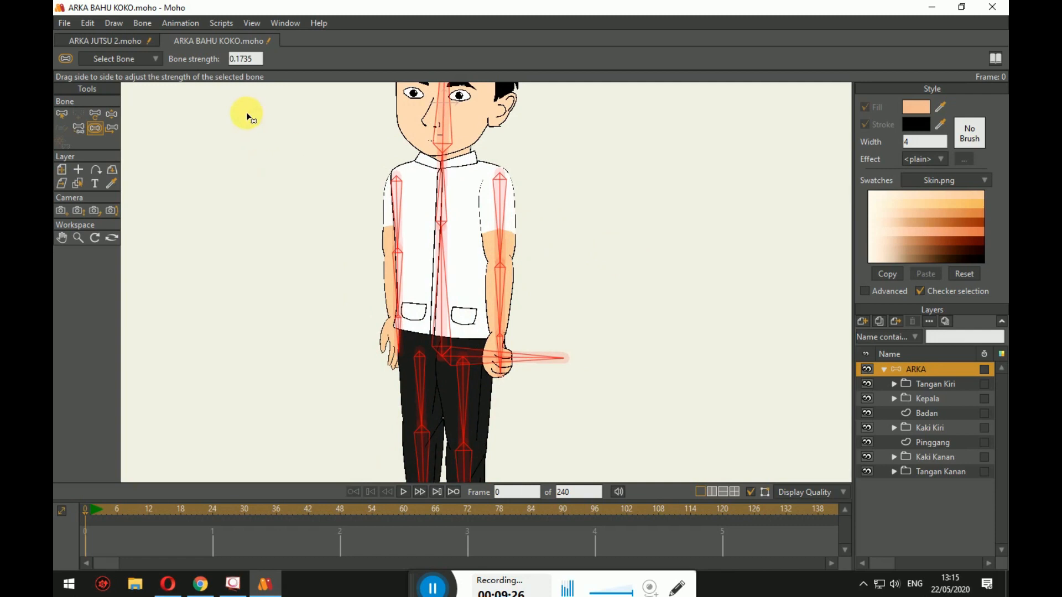
{"action": "double_click", "coordinate": [241, 66]}
{"action": "type", "text": "1"}
{"action": "key", "text": "Return"}
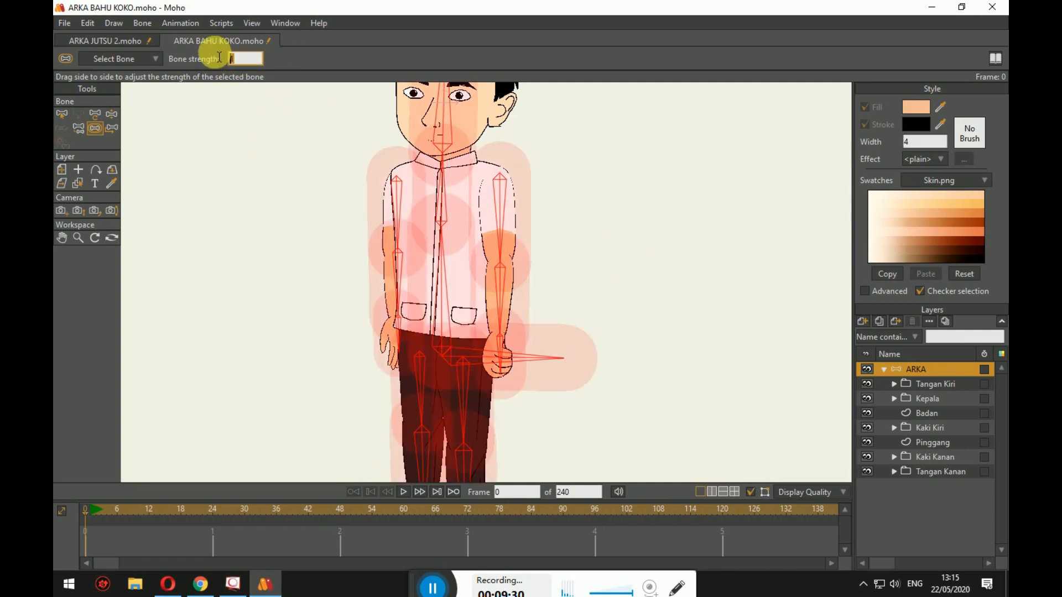
{"action": "key", "text": "Return"}
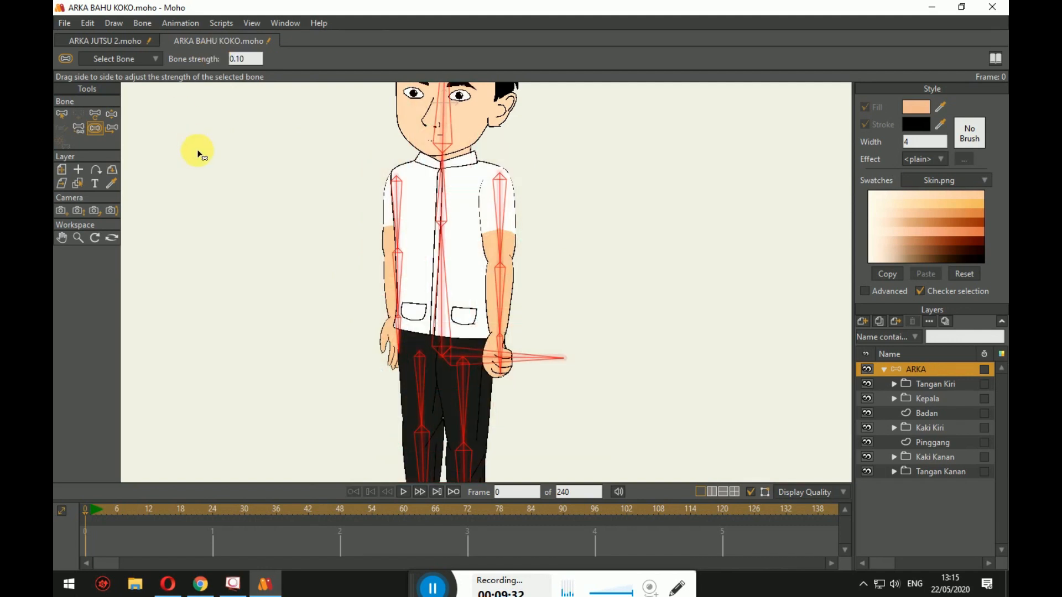
Display the skeleton's parent links and examine how the arm, spine, hip and leg bones are connected.
{"action": "scroll", "coordinate": [368, 250], "scroll_direction": "down", "scroll_amount": 3}
{"action": "left_click_drag", "start_coordinate": [350, 241], "coordinate": [327, 287]}
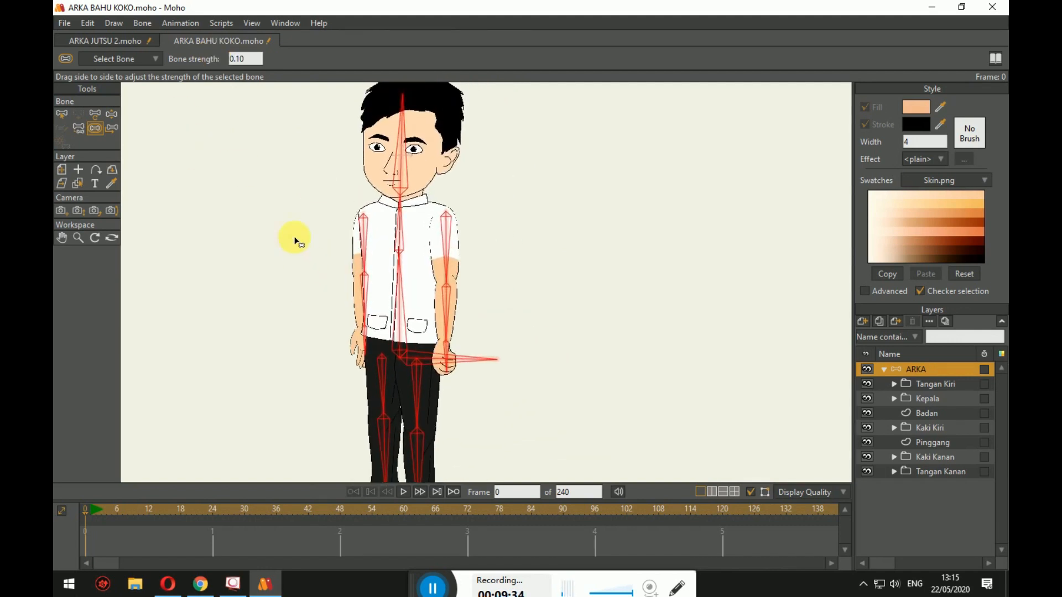
{"action": "left_click", "coordinate": [77, 129]}
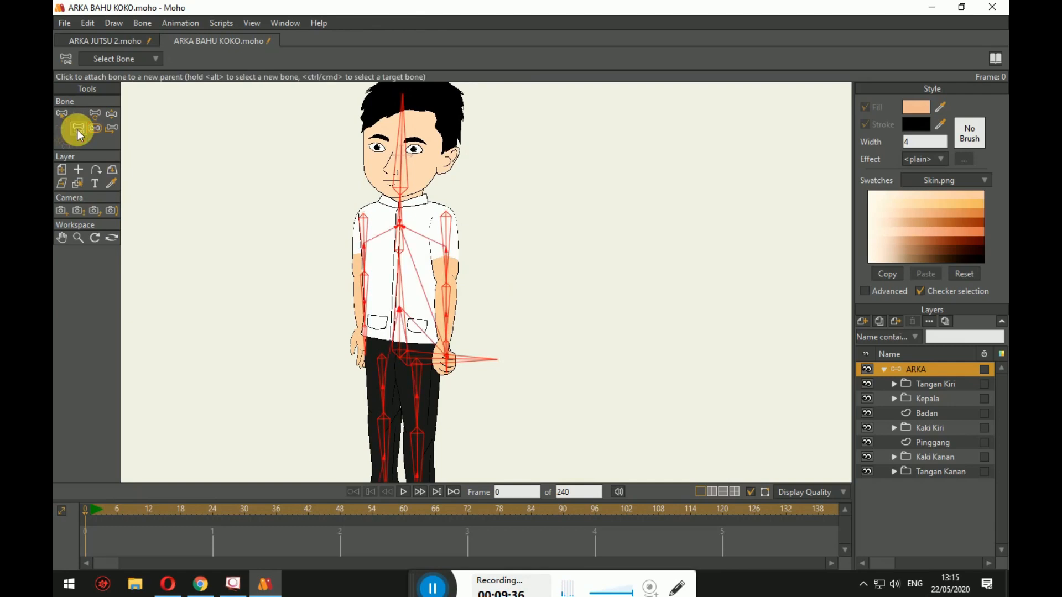
{"action": "scroll", "coordinate": [215, 141], "scroll_direction": "down", "scroll_amount": 2}
{"action": "left_click", "coordinate": [365, 299]}
{"action": "left_click_drag", "start_coordinate": [365, 246], "coordinate": [365, 310]}
{"action": "scroll", "coordinate": [388, 235], "scroll_direction": "up", "scroll_amount": 3}
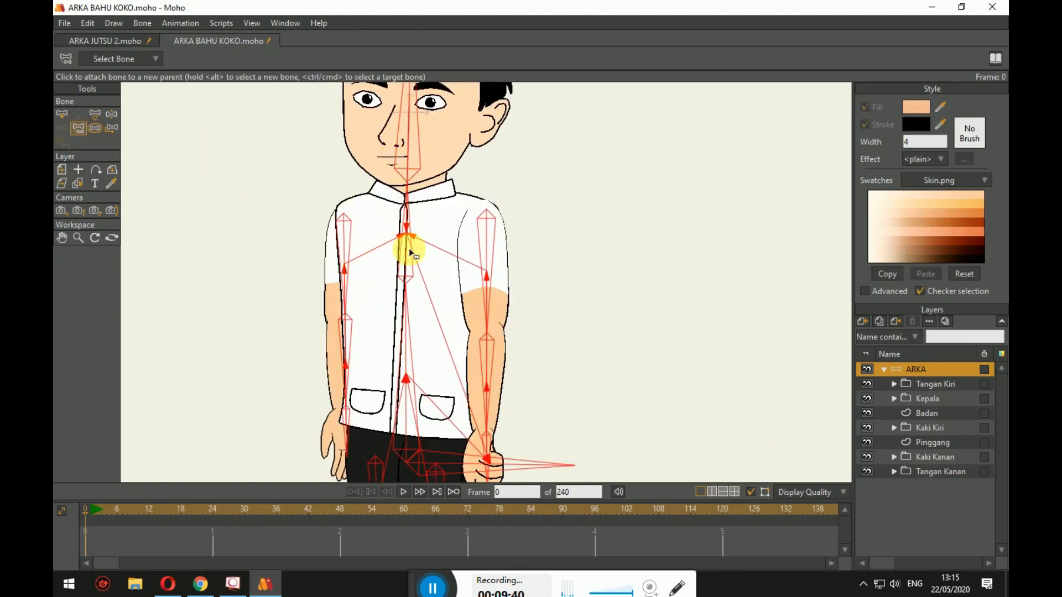
{"action": "left_click_drag", "start_coordinate": [426, 451], "coordinate": [398, 268]}
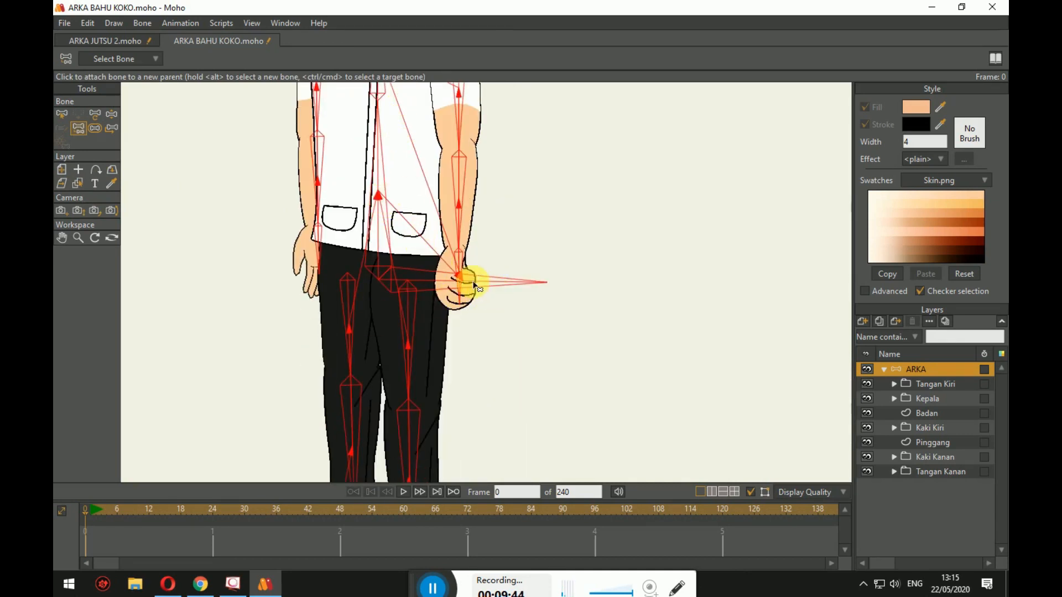
{"action": "scroll", "coordinate": [372, 256], "scroll_direction": "down", "scroll_amount": 3}
{"action": "left_click_drag", "start_coordinate": [331, 260], "coordinate": [374, 264]}
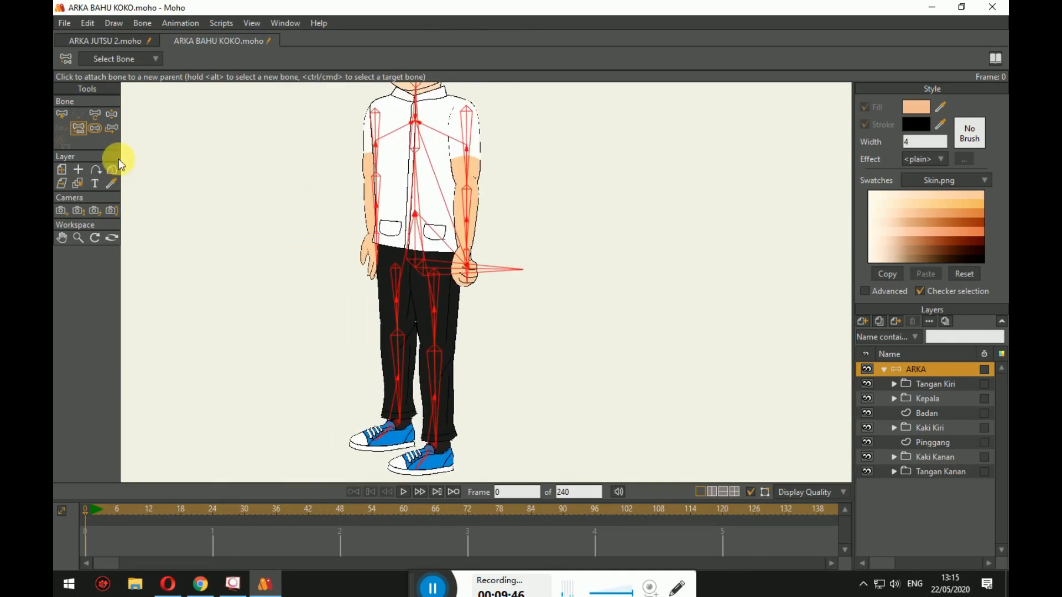
Test the skeleton by manipulating the head and both arms' bones.
{"action": "left_click", "coordinate": [110, 116]}
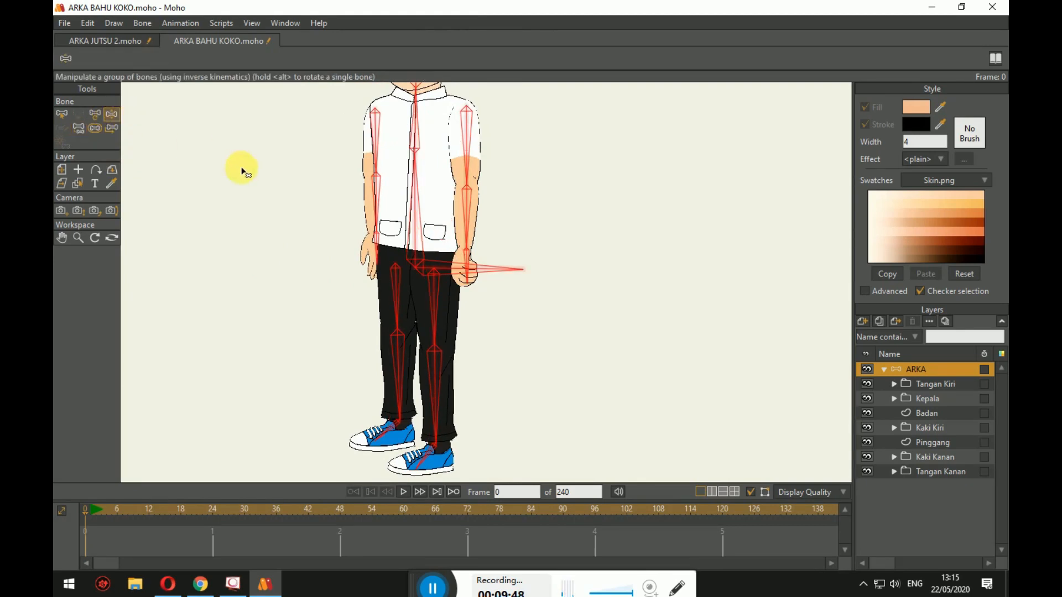
{"action": "left_click_drag", "start_coordinate": [281, 180], "coordinate": [275, 242]}
{"action": "scroll", "coordinate": [275, 243], "scroll_direction": "down", "scroll_amount": 2}
{"action": "mouse_move", "coordinate": [366, 141]}
{"action": "left_mouse_down"}
{"action": "mouse_move", "coordinate": [325, 151]}
{"action": "mouse_move", "coordinate": [412, 163]}
{"action": "mouse_move", "coordinate": [298, 145]}
{"action": "mouse_move", "coordinate": [383, 161]}
{"action": "mouse_move", "coordinate": [360, 144]}
{"action": "left_mouse_up"}
{"action": "left_click_drag", "start_coordinate": [334, 262], "coordinate": [292, 255]}
{"action": "left_click_drag", "start_coordinate": [394, 280], "coordinate": [443, 257]}
{"action": "left_click_drag", "start_coordinate": [419, 297], "coordinate": [390, 274]}
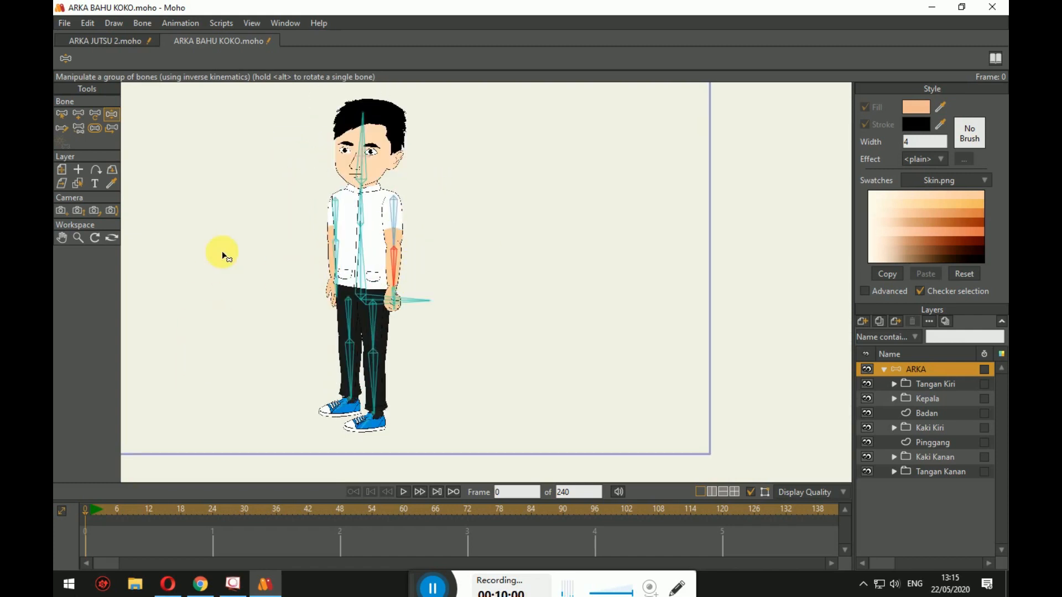
Bind the Kepala layer to the head bone.
{"action": "scroll", "coordinate": [249, 207], "scroll_direction": "up", "scroll_amount": 2}
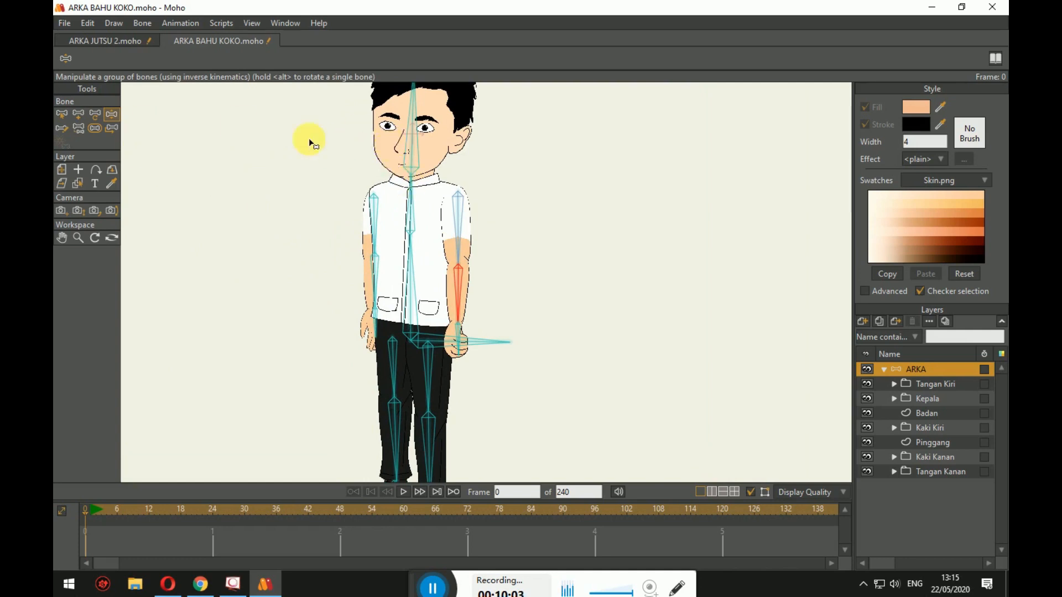
{"action": "left_click", "coordinate": [61, 117]}
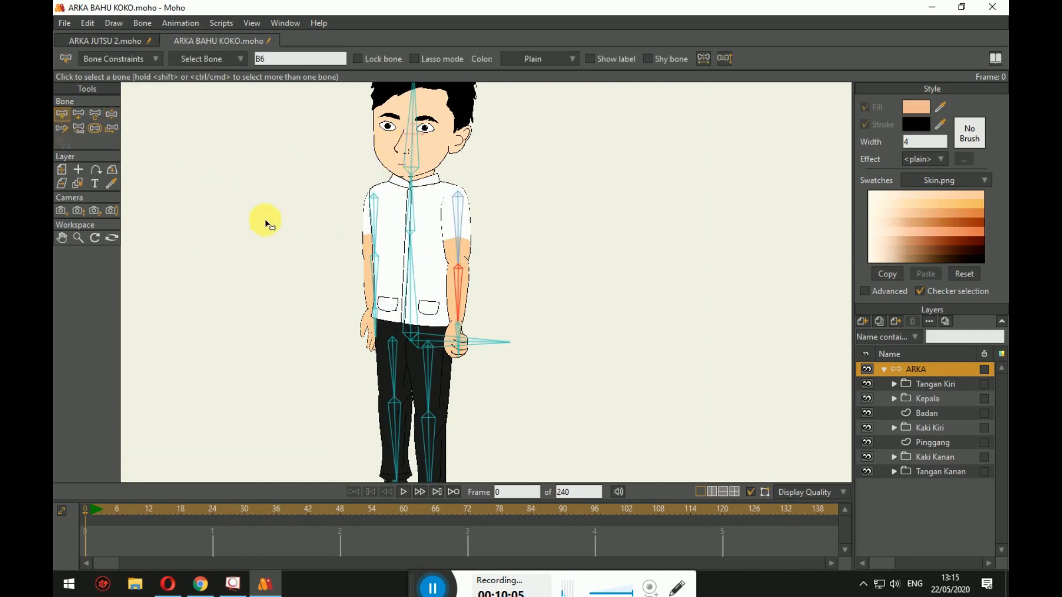
{"action": "scroll", "coordinate": [296, 245], "scroll_direction": "down", "scroll_amount": 1}
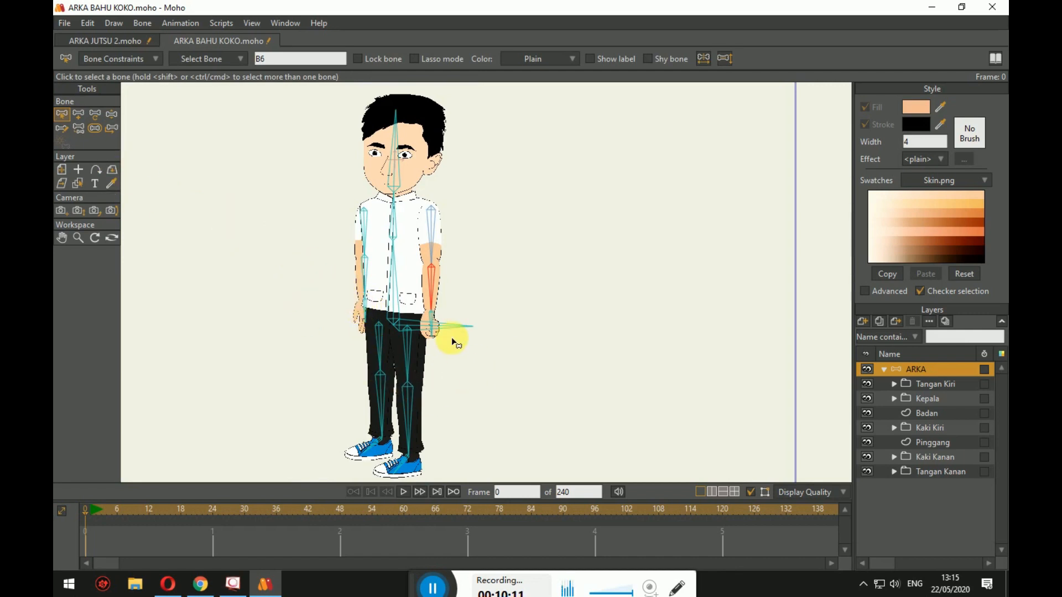
{"action": "scroll", "coordinate": [380, 239], "scroll_direction": "up", "scroll_amount": 2}
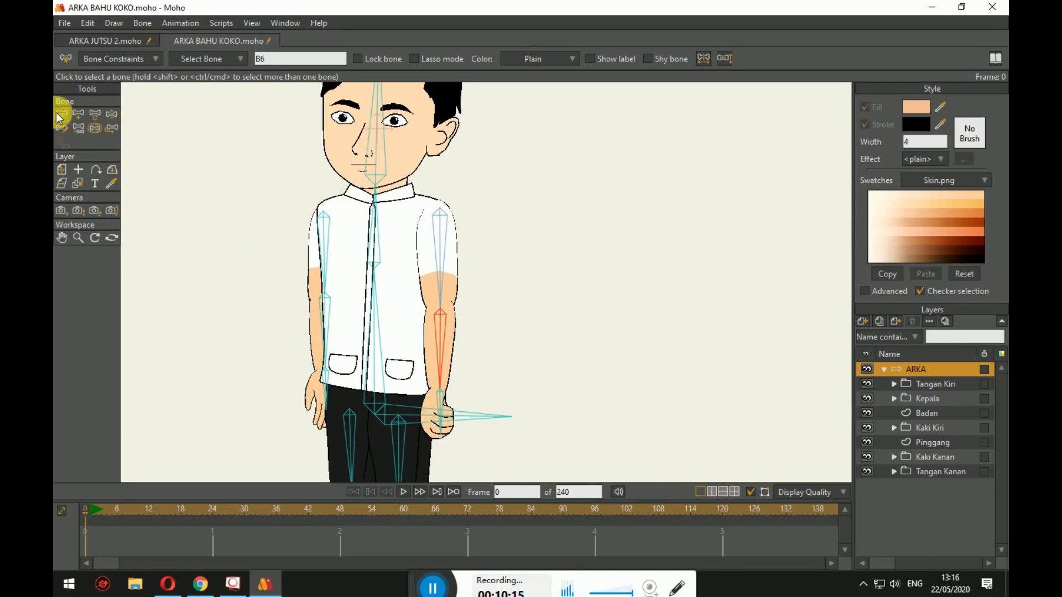
{"action": "left_click", "coordinate": [376, 134]}
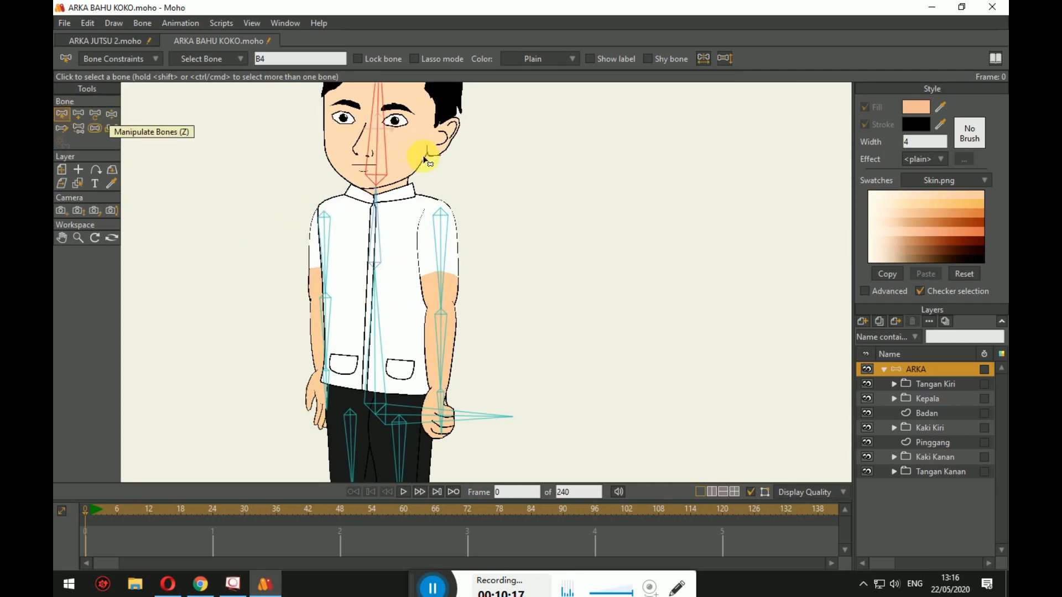
{"action": "left_click", "coordinate": [940, 400]}
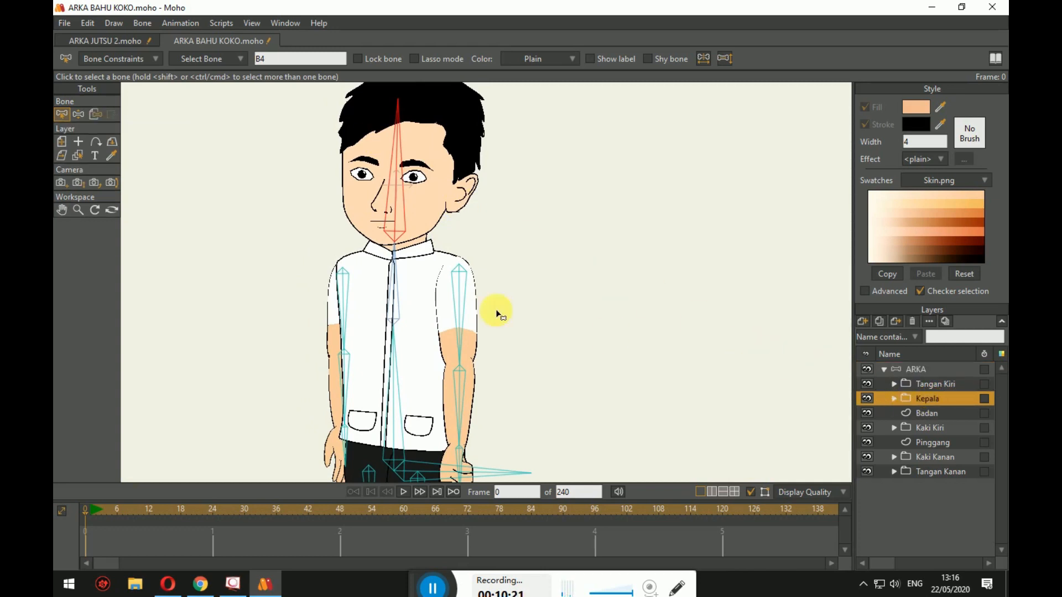
{"action": "left_click", "coordinate": [100, 117]}
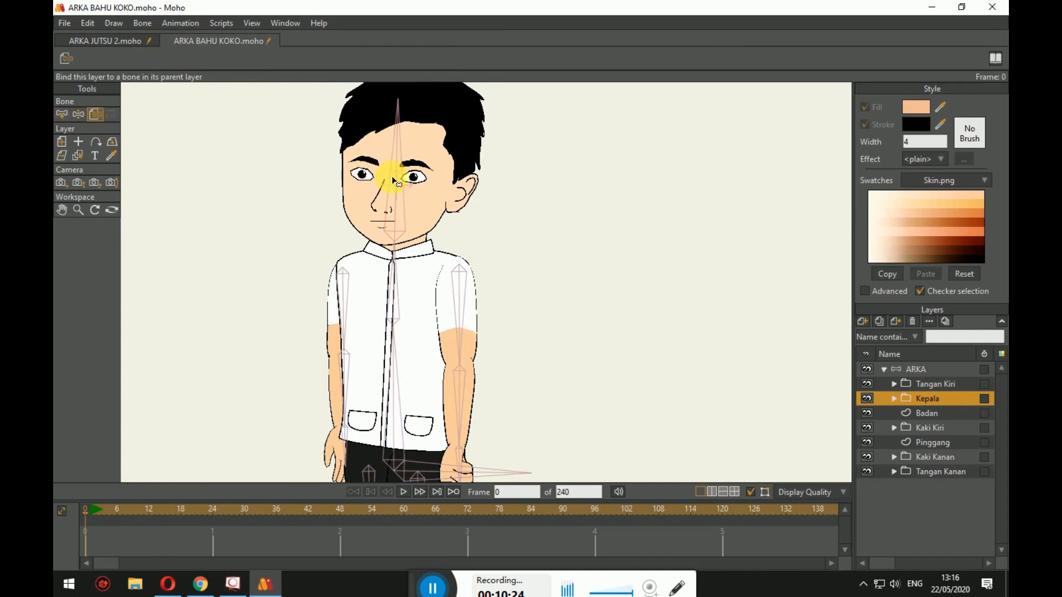
{"action": "left_click", "coordinate": [392, 176]}
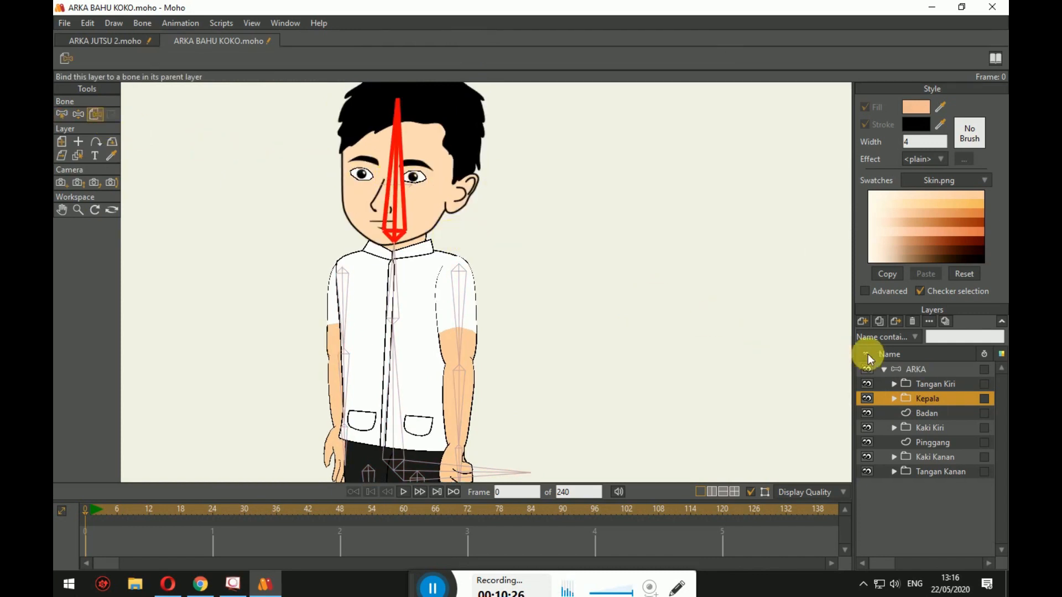
Return to the ARKA bone layer and test the head binding by rotating the head bone.
{"action": "left_click", "coordinate": [923, 367]}
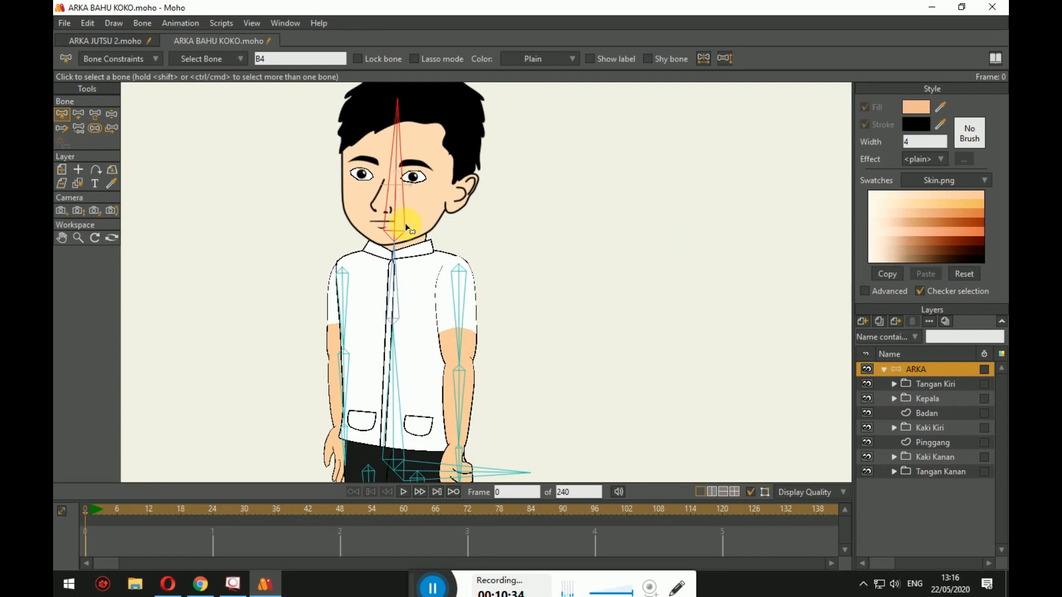
{"action": "left_click", "coordinate": [111, 114]}
{"action": "left_click_drag", "start_coordinate": [401, 133], "coordinate": [395, 180]}
{"action": "scroll", "coordinate": [398, 176], "scroll_direction": "up", "scroll_amount": 2}
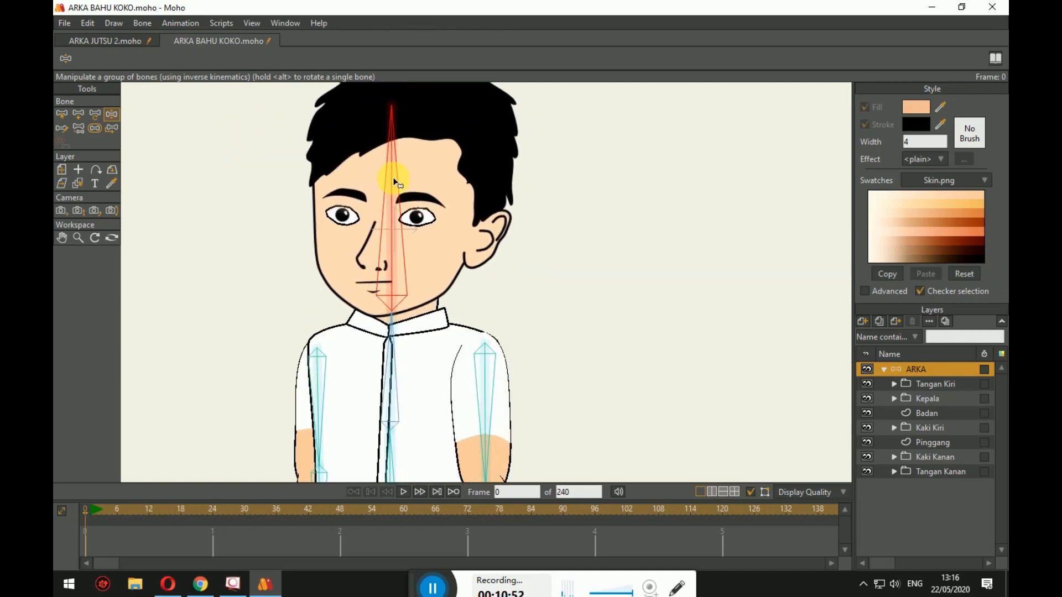
Enable angle constraints on the head bone with a minimum of -50 and a maximum of 50 degrees.
{"action": "left_click", "coordinate": [61, 114]}
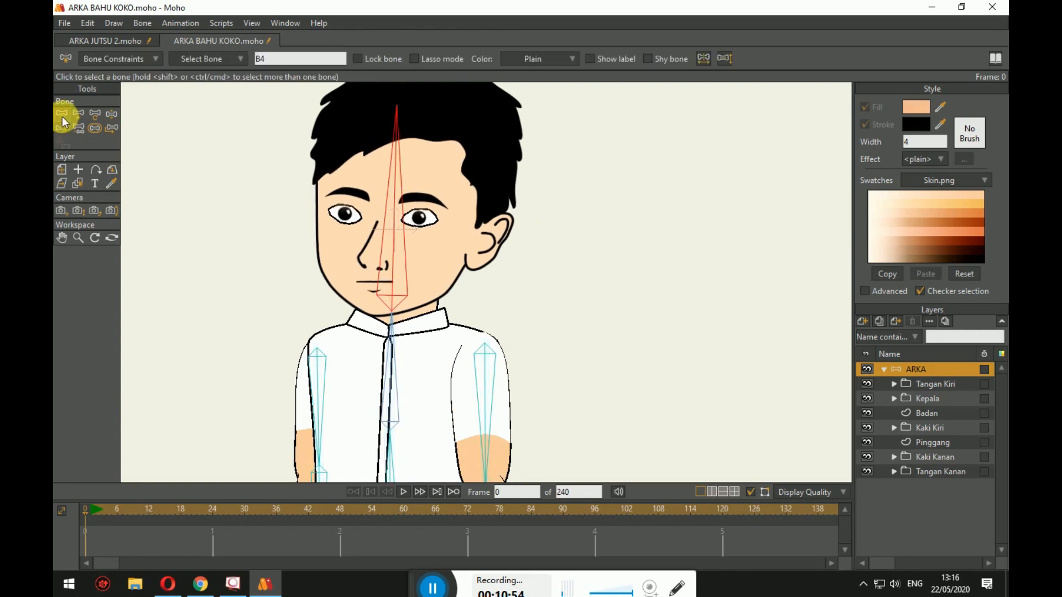
{"action": "left_click", "coordinate": [399, 212]}
{"action": "left_click", "coordinate": [400, 211]}
{"action": "left_click", "coordinate": [103, 58]}
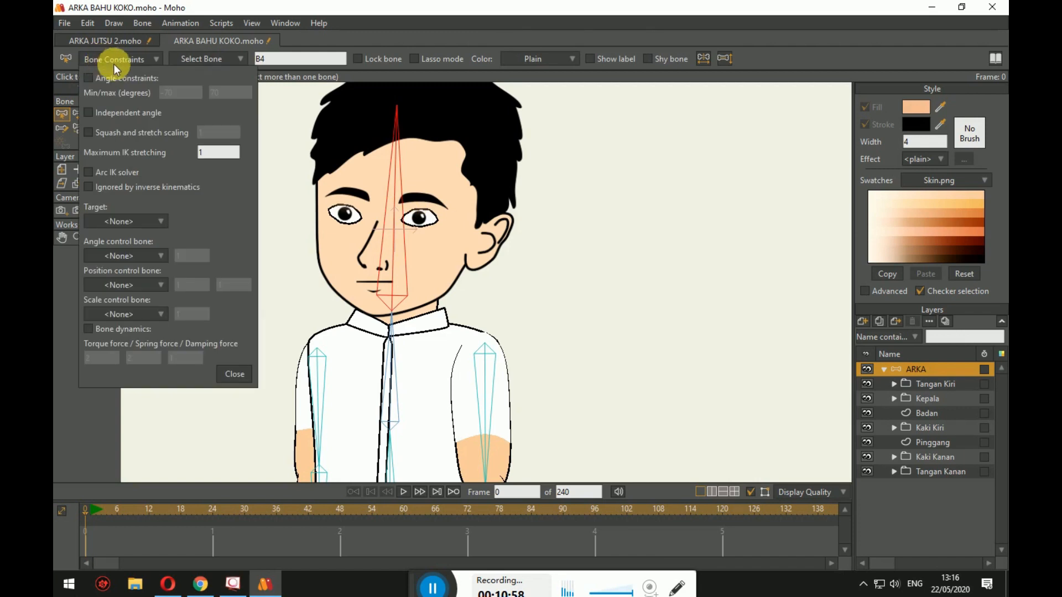
{"action": "left_click", "coordinate": [89, 78]}
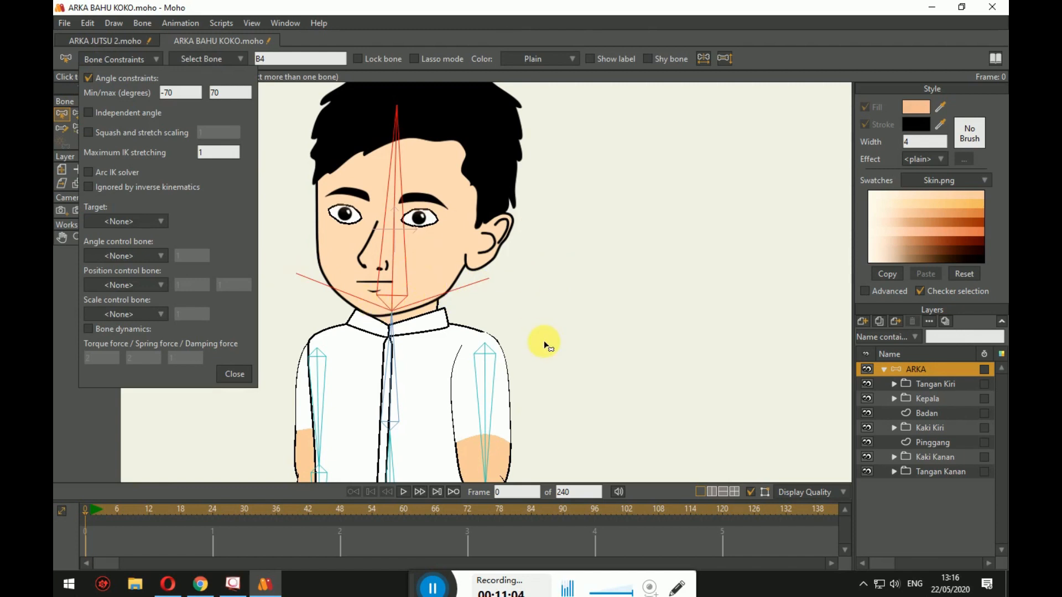
{"action": "left_click", "coordinate": [170, 94]}
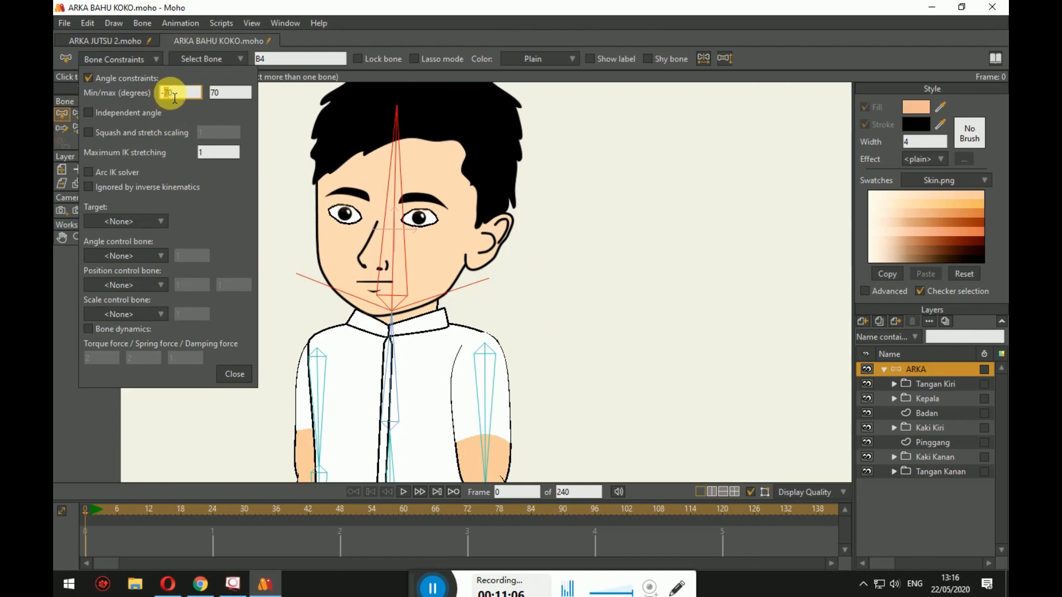
{"action": "type", "text": "-50"}
{"action": "left_click", "coordinate": [213, 93]}
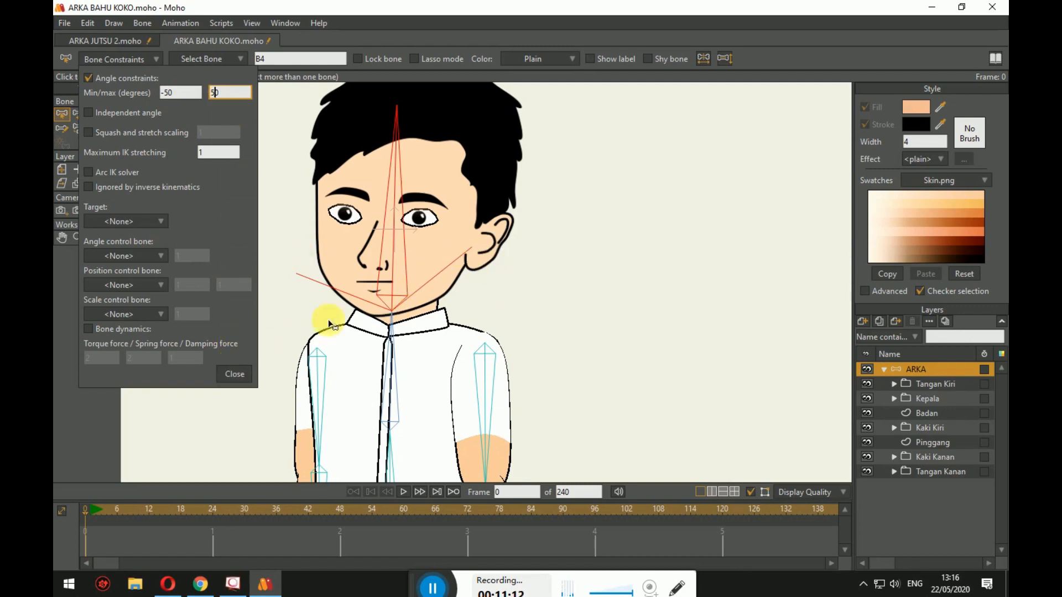
{"action": "left_click", "coordinate": [237, 375]}
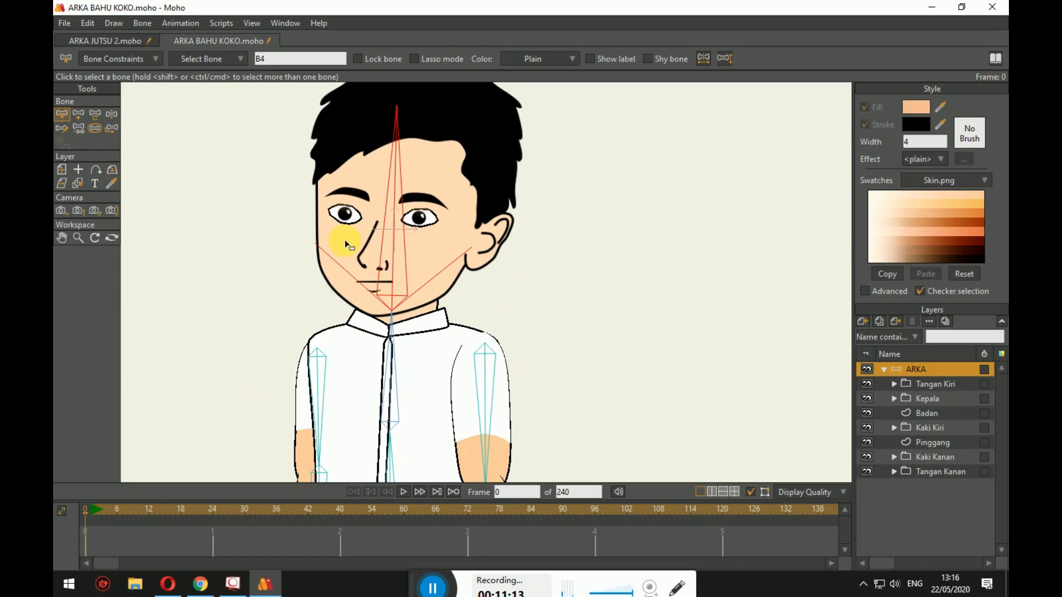
Test the head bone's angle limits by tilting the head, and return to bone selection.
{"action": "left_click", "coordinate": [105, 114]}
{"action": "left_click_drag", "start_coordinate": [385, 156], "coordinate": [358, 260]}
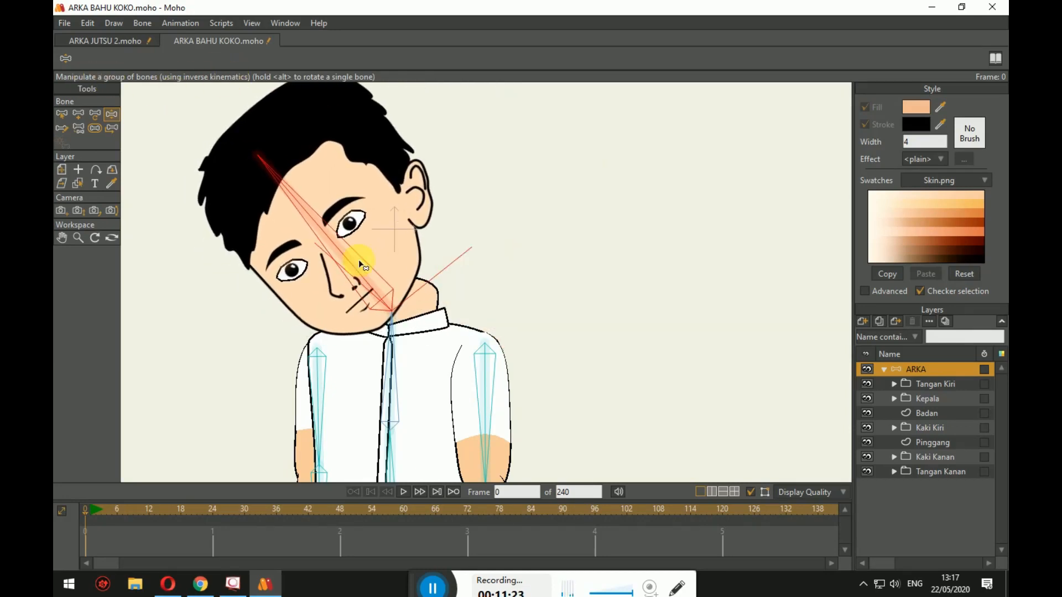
{"action": "left_click_drag", "start_coordinate": [415, 300], "coordinate": [356, 296]}
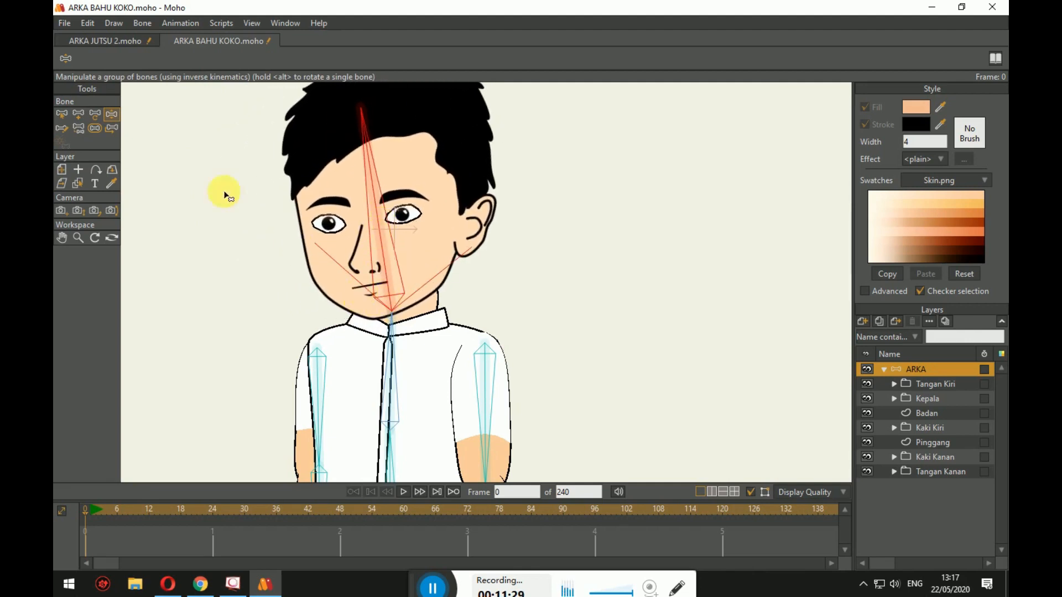
{"action": "left_click", "coordinate": [70, 113]}
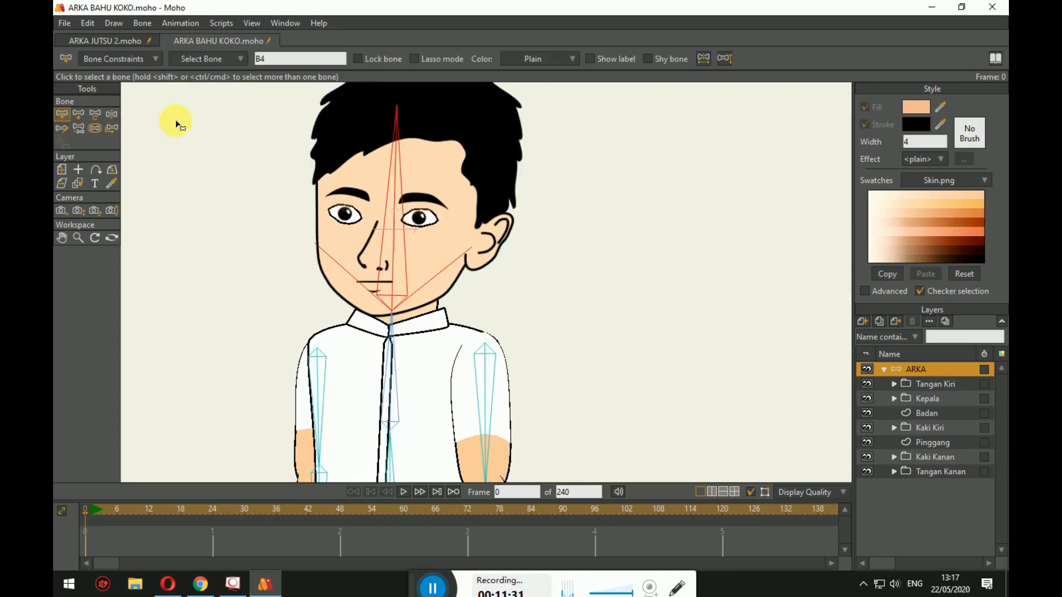
Narrow the head bone's angle constraints to a minimum of -20 and a maximum of 20 degrees, and test them by tilting the head.
{"action": "left_click", "coordinate": [119, 58]}
{"action": "left_click", "coordinate": [169, 93]}
{"action": "type", "text": "20"}
{"action": "left_click", "coordinate": [224, 94]}
{"action": "type", "text": "2"}
{"action": "left_click", "coordinate": [238, 375]}
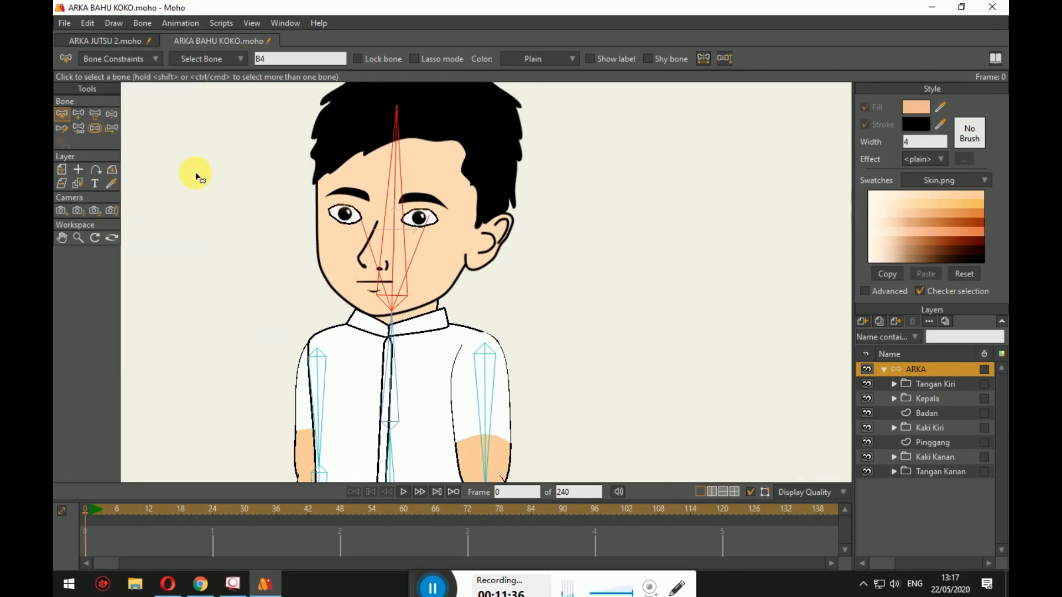
{"action": "left_click", "coordinate": [110, 114]}
{"action": "left_click_drag", "start_coordinate": [382, 182], "coordinate": [400, 223]}
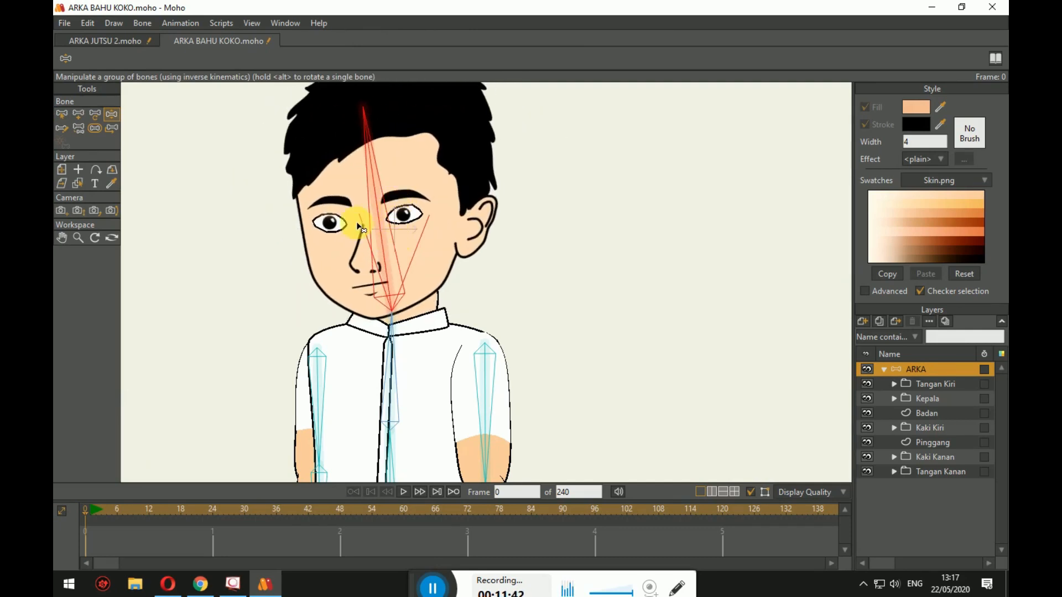
Set the head bone's angle constraints to a minimum of -20 and a maximum of 10 degrees.
{"action": "left_click", "coordinate": [67, 117]}
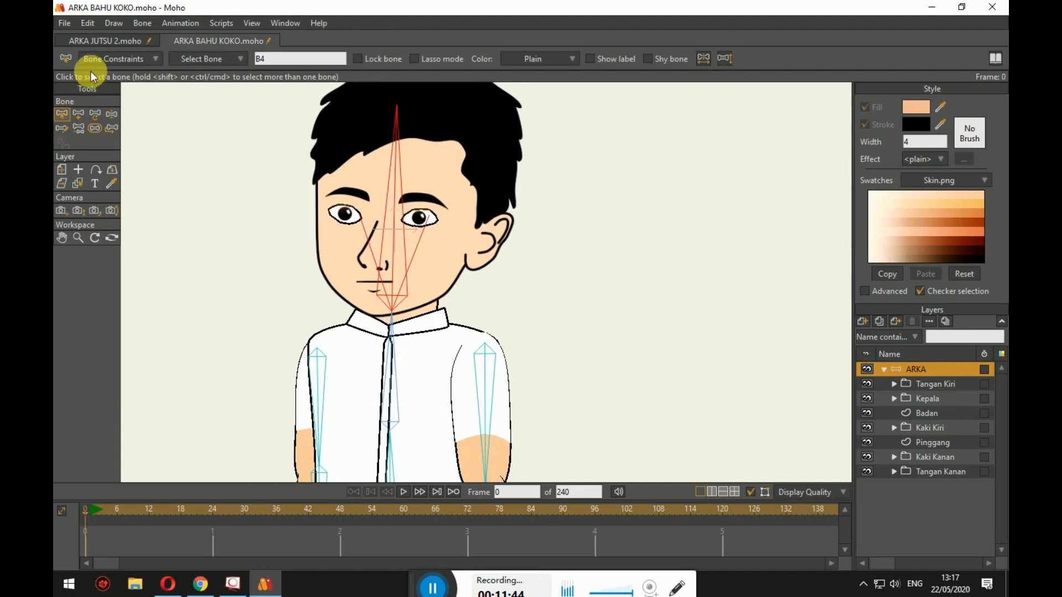
{"action": "left_click", "coordinate": [117, 58]}
{"action": "left_click", "coordinate": [172, 101]}
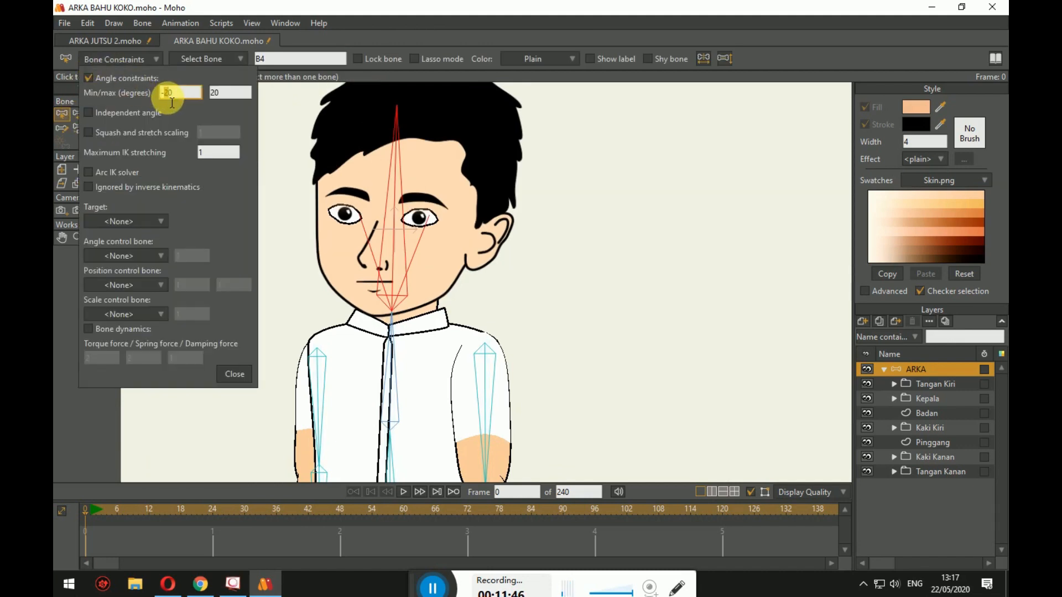
{"action": "type", "text": "-10"}
{"action": "left_click", "coordinate": [210, 92]}
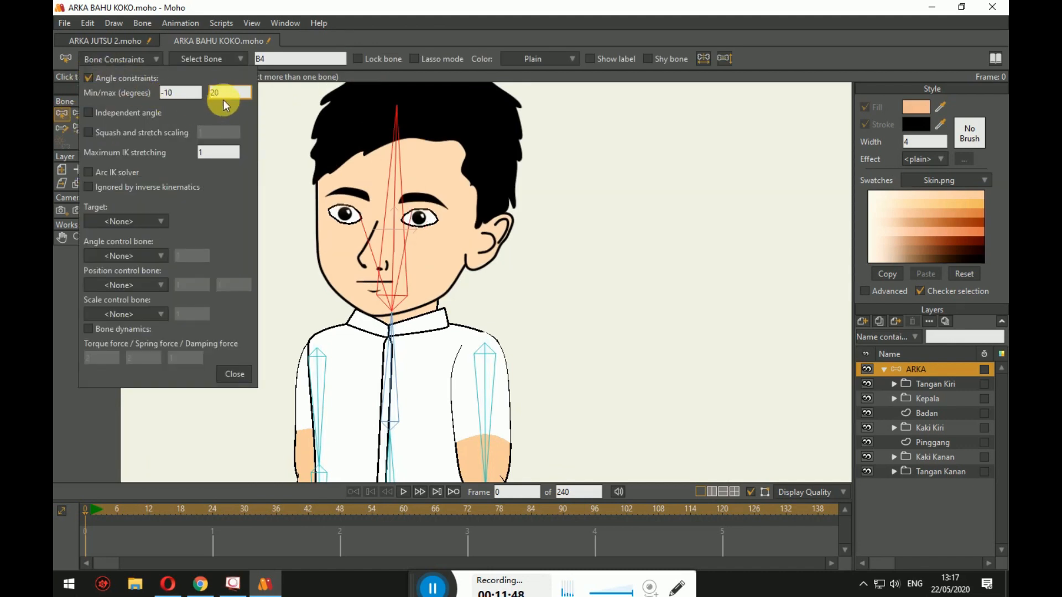
{"action": "left_click", "coordinate": [188, 93]}
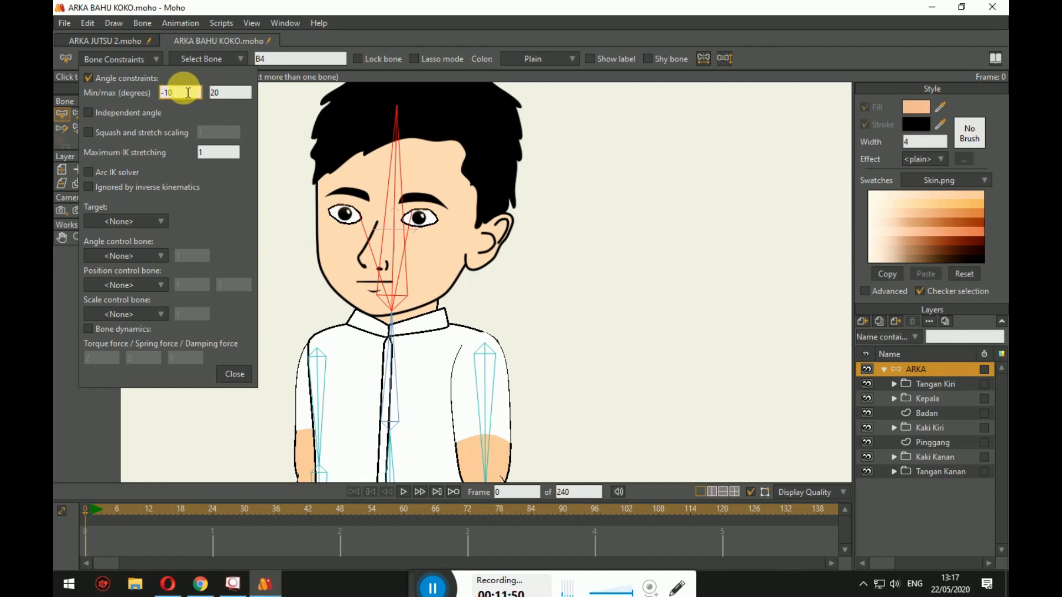
{"action": "left_click_drag", "start_coordinate": [180, 93], "coordinate": [166, 93]}
{"action": "type", "text": "2"}
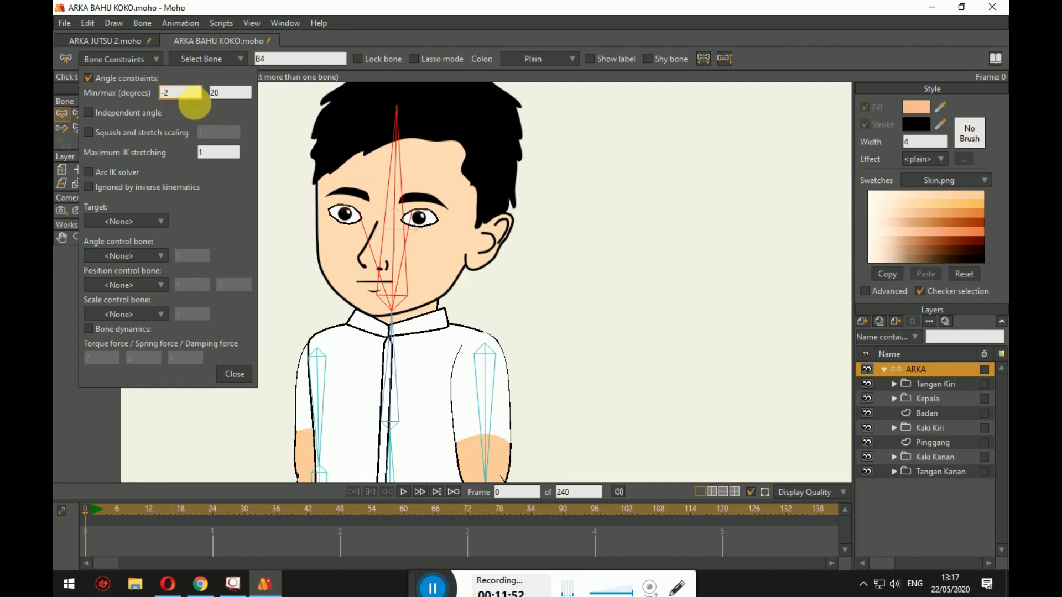
{"action": "left_click_drag", "start_coordinate": [251, 94], "coordinate": [209, 95]}
{"action": "type", "text": "10"}
{"action": "left_click", "coordinate": [235, 374]}
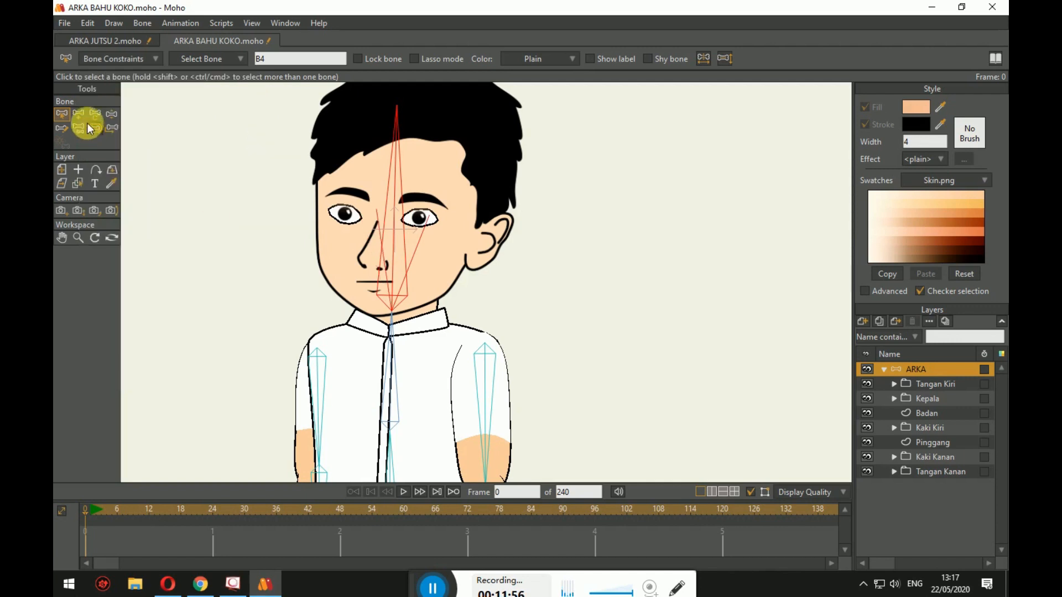
Test the head bone's asymmetric angle limits by tilting the head to both sides.
{"action": "left_click", "coordinate": [113, 115]}
{"action": "left_click_drag", "start_coordinate": [388, 173], "coordinate": [359, 218]}
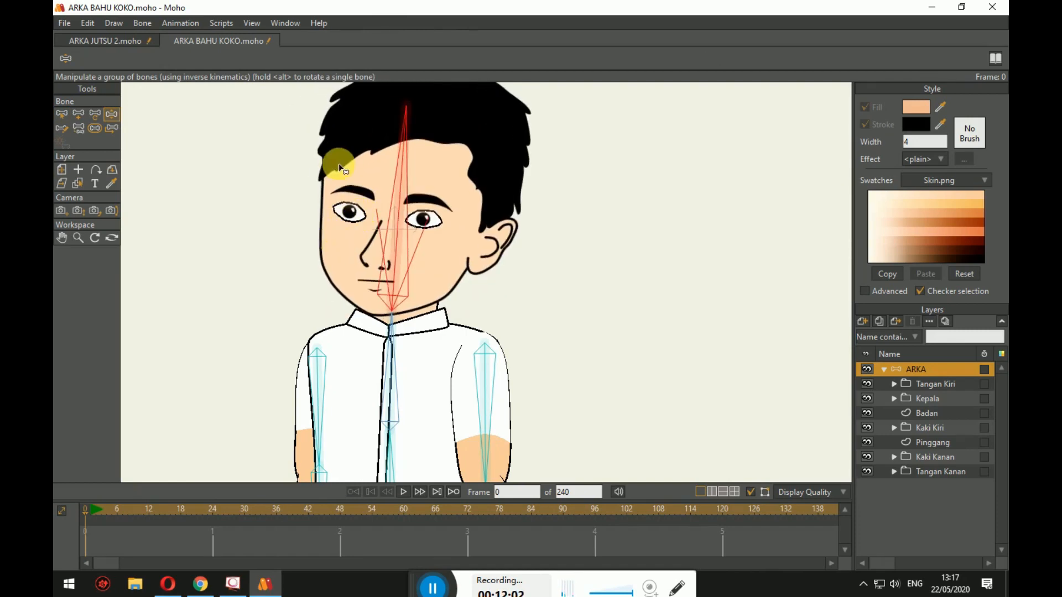
{"action": "mouse_move", "coordinate": [384, 165]}
{"action": "left_mouse_down"}
{"action": "mouse_move", "coordinate": [373, 160]}
{"action": "mouse_move", "coordinate": [391, 190]}
{"action": "mouse_move", "coordinate": [391, 179]}
{"action": "left_mouse_up"}
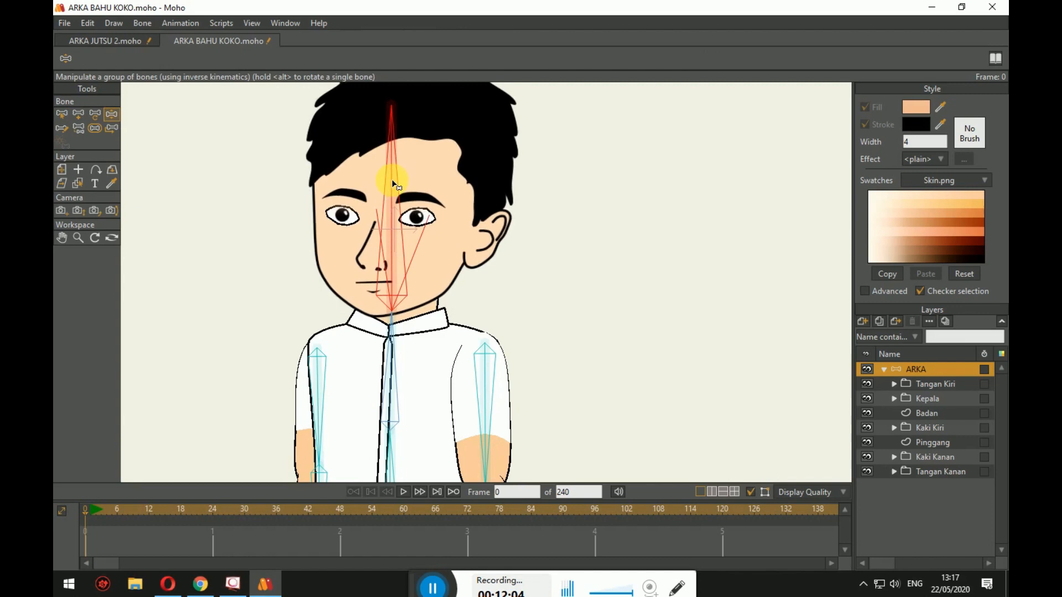
Bind the upper body points of the Badan layer, from the collar to mid-torso, to the upper spine bone B3.
{"action": "scroll", "coordinate": [429, 247], "scroll_direction": "up", "scroll_amount": 2}
{"action": "left_click_drag", "start_coordinate": [429, 247], "coordinate": [445, 156]}
{"action": "scroll", "coordinate": [444, 156], "scroll_direction": "down", "scroll_amount": 1}
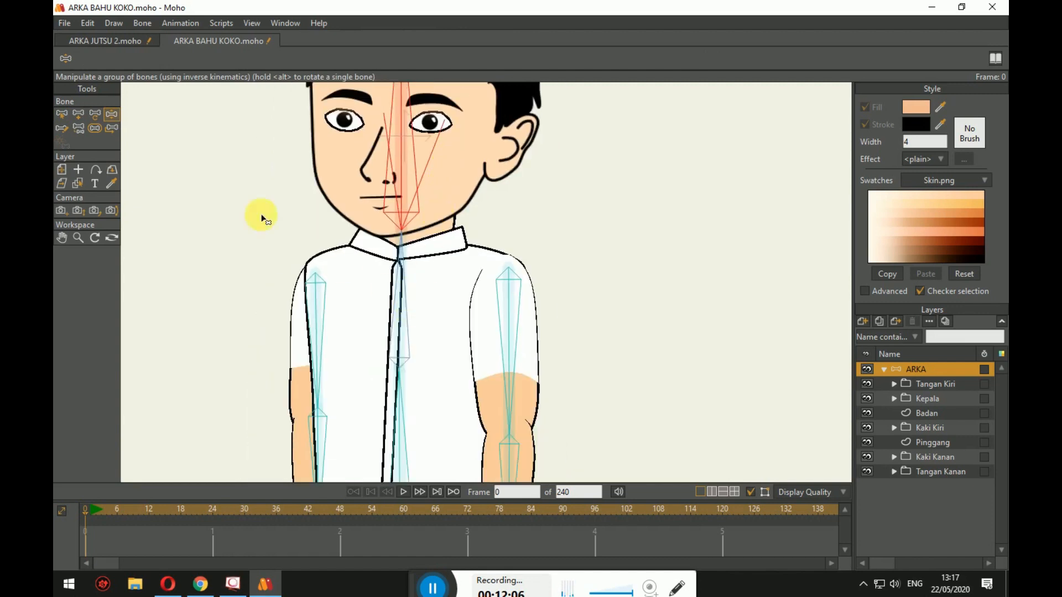
{"action": "left_click", "coordinate": [66, 117]}
{"action": "left_click", "coordinate": [398, 245]}
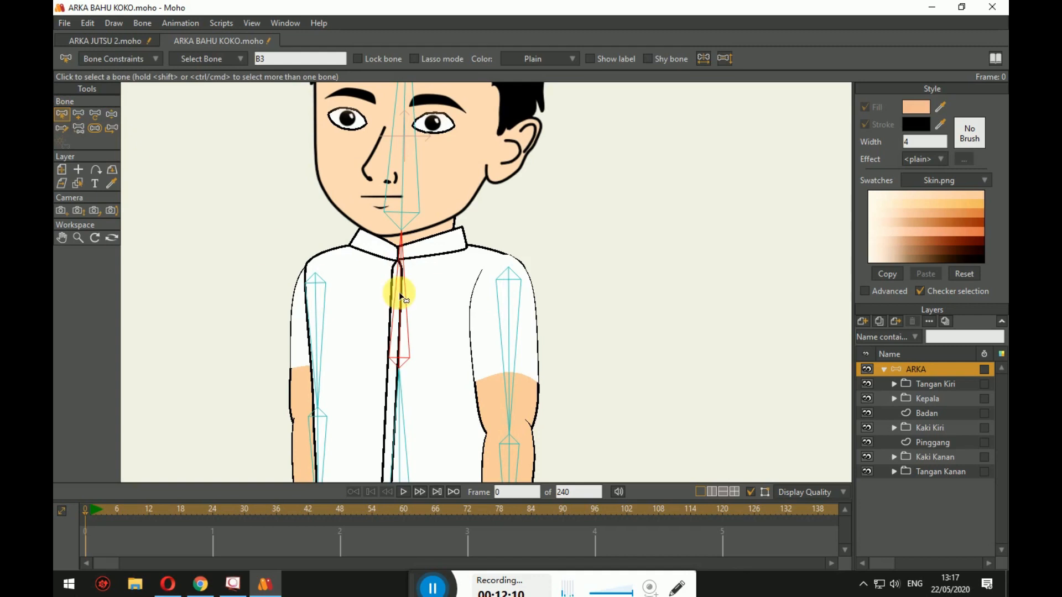
{"action": "left_click_drag", "start_coordinate": [430, 280], "coordinate": [424, 262]}
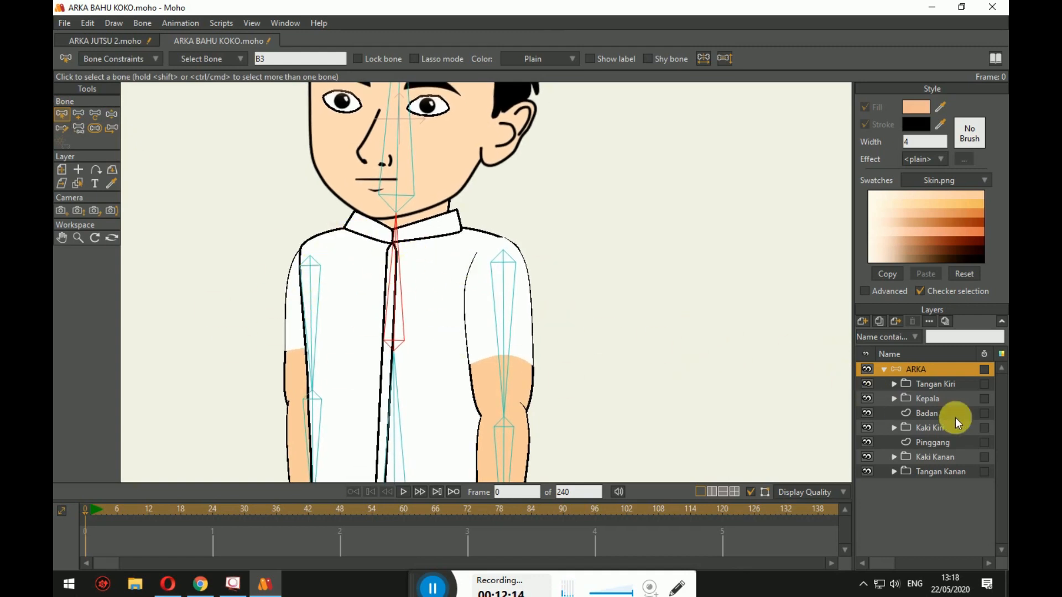
{"action": "left_click", "coordinate": [927, 414]}
{"action": "left_click_drag", "start_coordinate": [330, 256], "coordinate": [351, 206]}
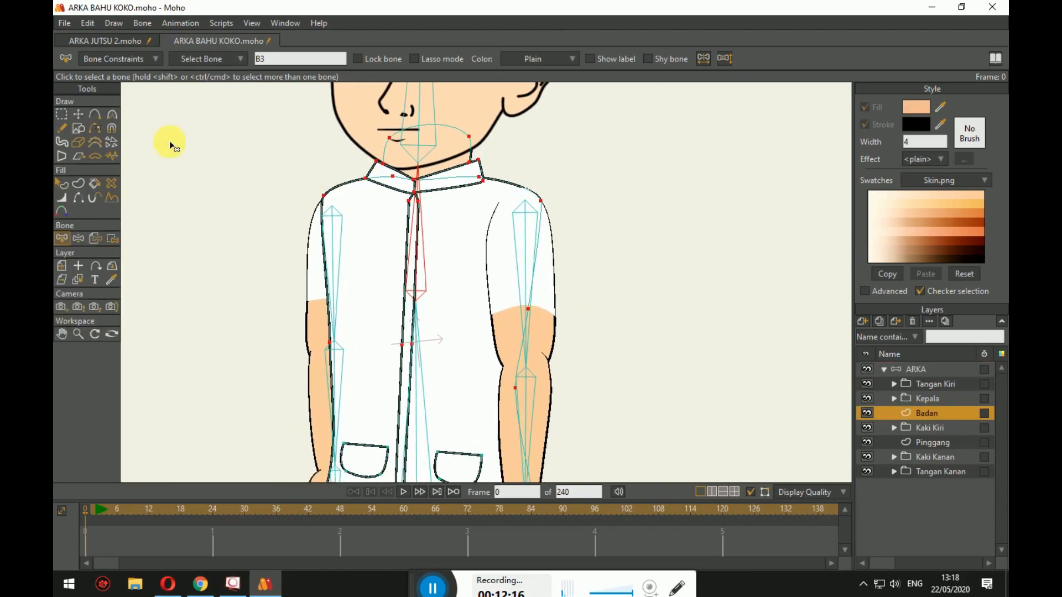
{"action": "left_click", "coordinate": [113, 240]}
{"action": "left_click_drag", "start_coordinate": [221, 120], "coordinate": [601, 375]}
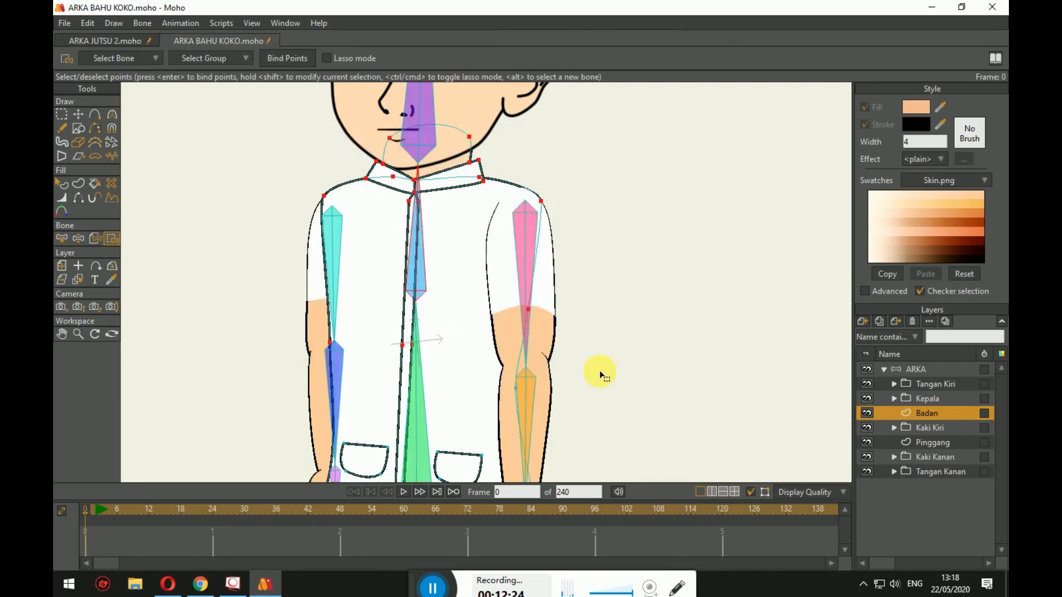
{"action": "scroll", "coordinate": [403, 310], "scroll_direction": "up", "scroll_amount": 3}
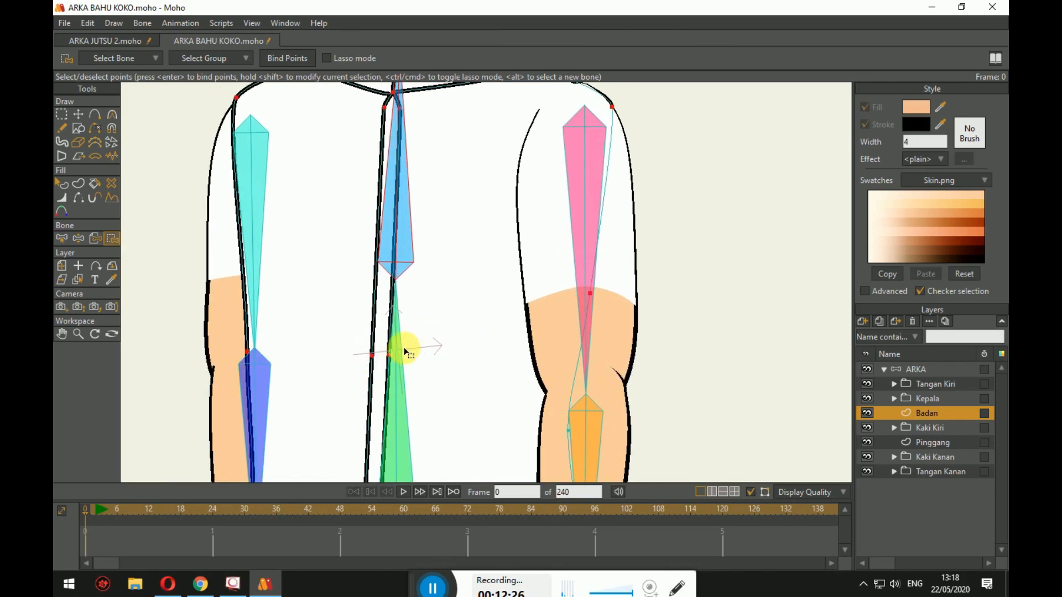
{"action": "scroll", "coordinate": [406, 352], "scroll_direction": "down", "scroll_amount": 3}
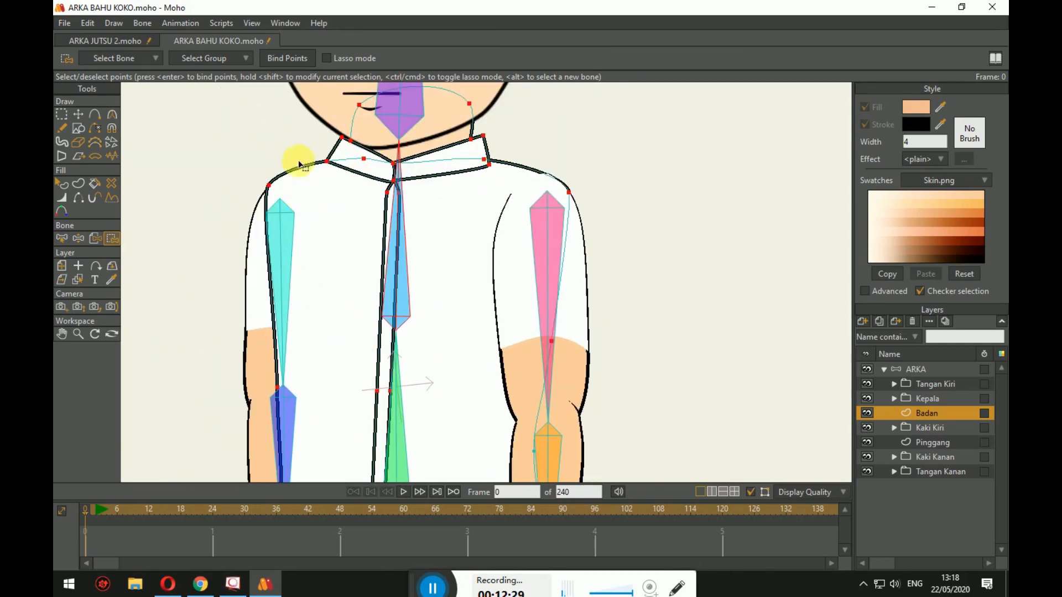
{"action": "left_click_drag", "start_coordinate": [522, 387], "coordinate": [562, 139]}
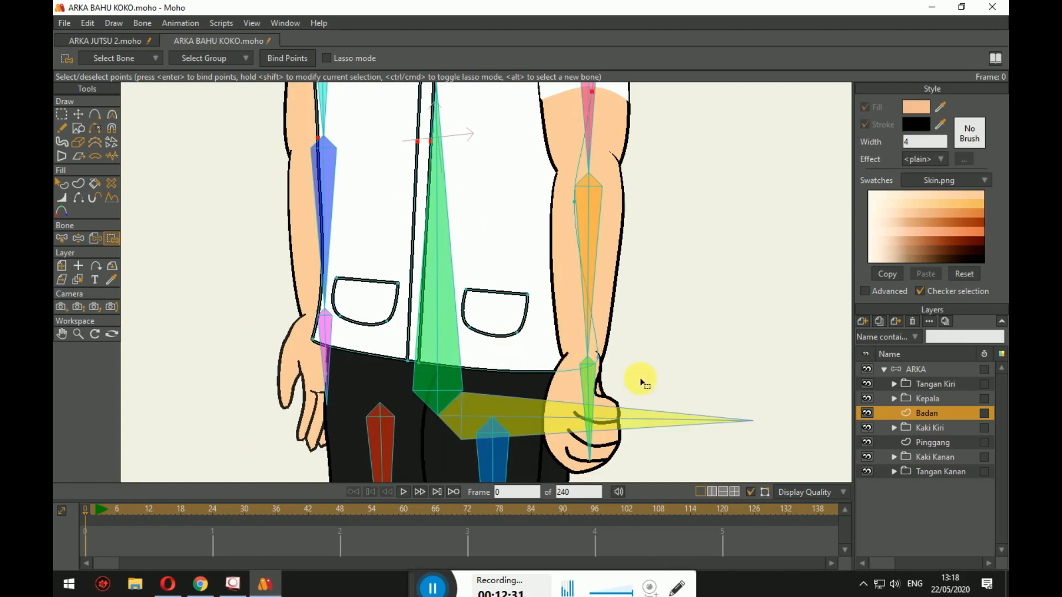
{"action": "scroll", "coordinate": [645, 325], "scroll_direction": "down", "scroll_amount": 1}
{"action": "scroll", "coordinate": [528, 298], "scroll_direction": "down", "scroll_amount": 3}
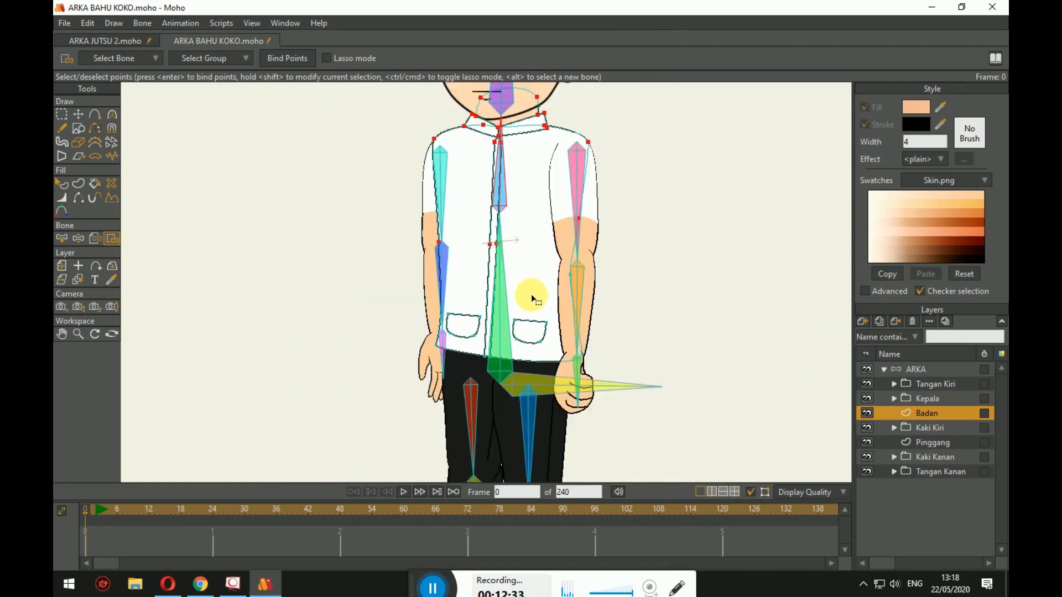
{"action": "left_click_drag", "start_coordinate": [531, 296], "coordinate": [509, 356]}
{"action": "left_click", "coordinate": [298, 59]}
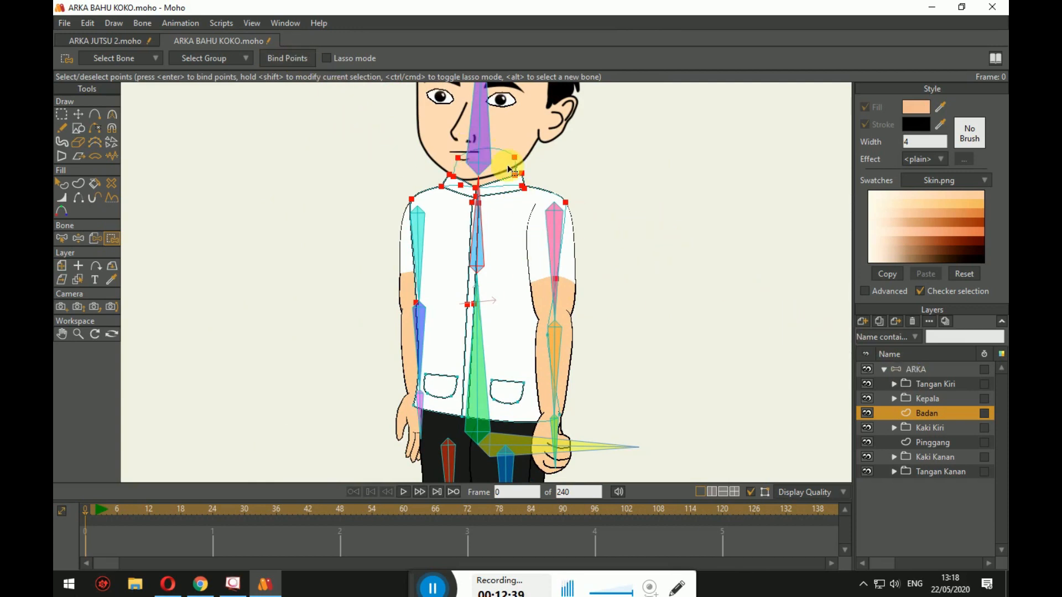
{"action": "left_click", "coordinate": [895, 398]}
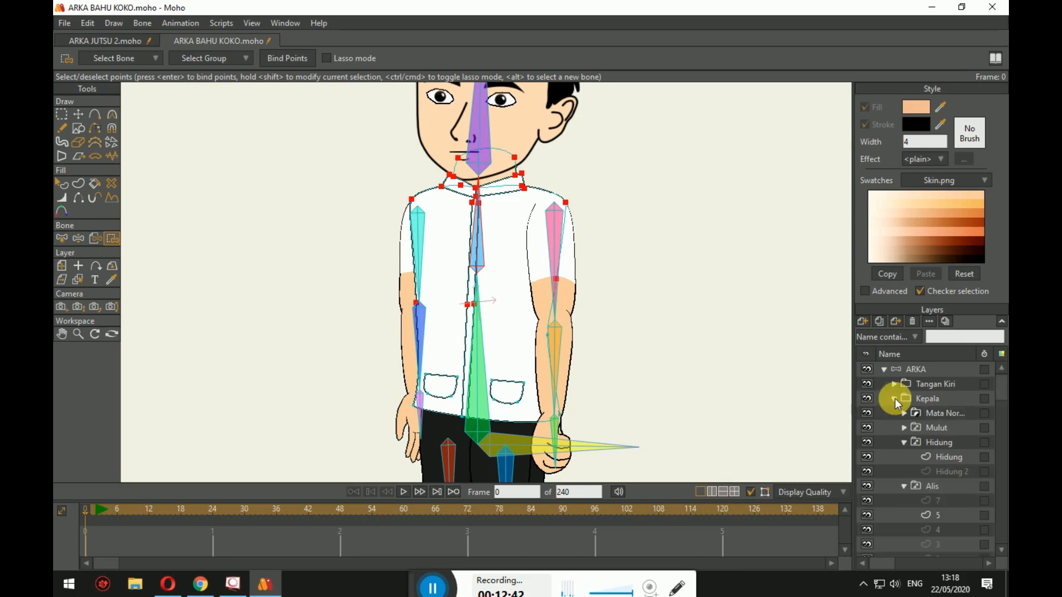
{"action": "left_click", "coordinate": [895, 398]}
{"action": "left_click", "coordinate": [916, 413]}
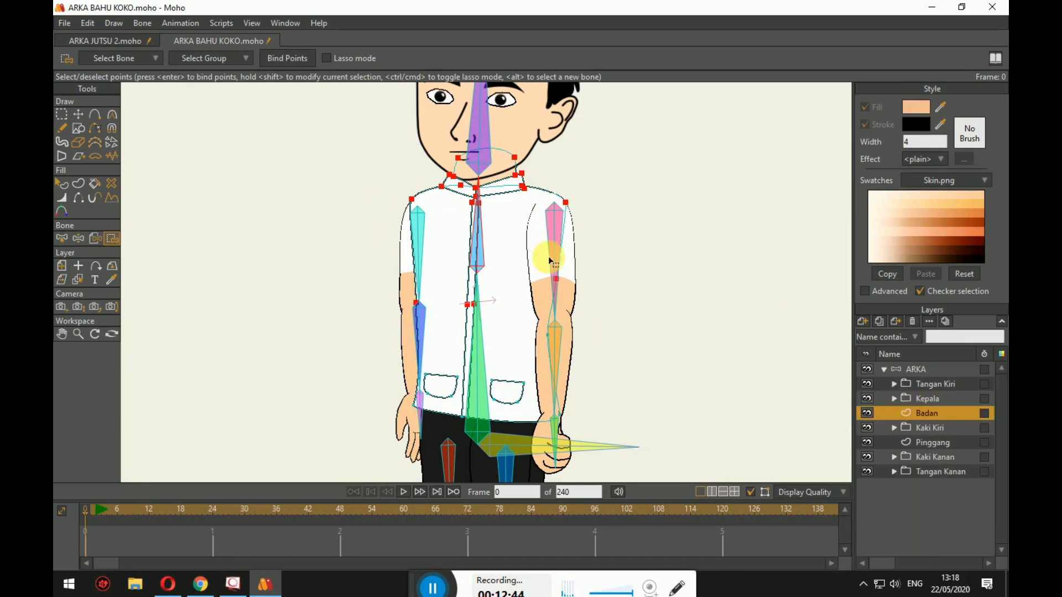
{"action": "left_click_drag", "start_coordinate": [545, 198], "coordinate": [504, 263]}
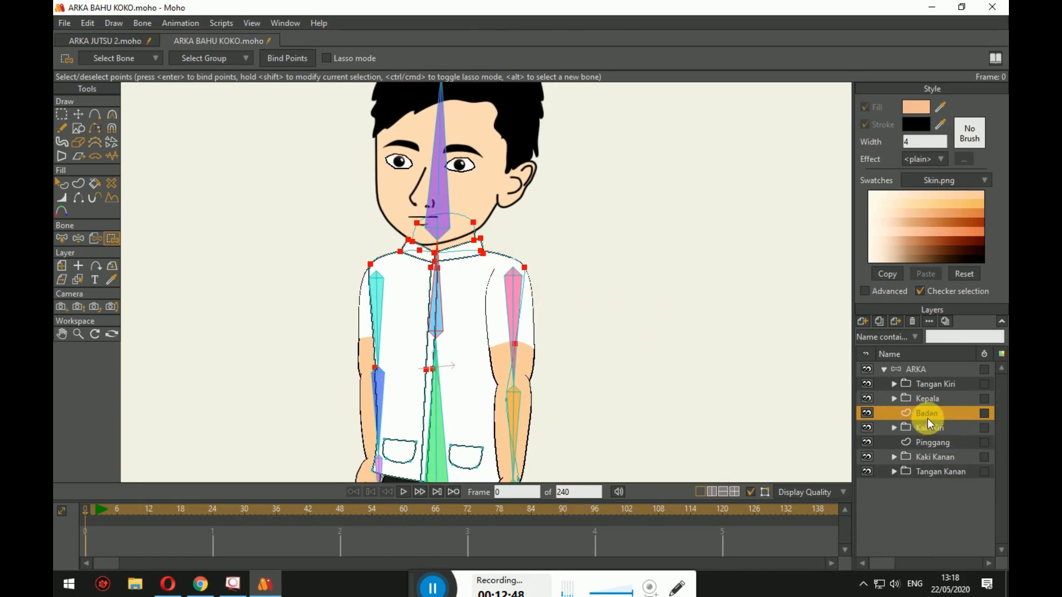
{"action": "scroll", "coordinate": [393, 252], "scroll_direction": "down", "scroll_amount": 1}
{"action": "left_click_drag", "start_coordinate": [388, 253], "coordinate": [380, 218]}
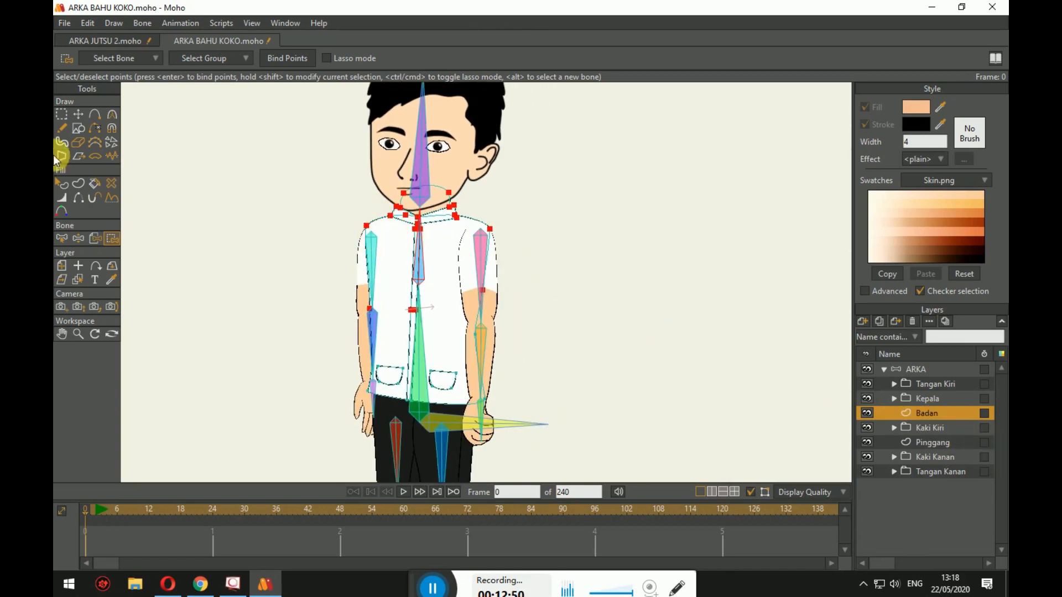
Bind the lower points of the Badan layer, including the pockets and shirt hem, to the lower spine bone B2.
{"action": "left_click", "coordinate": [960, 373]}
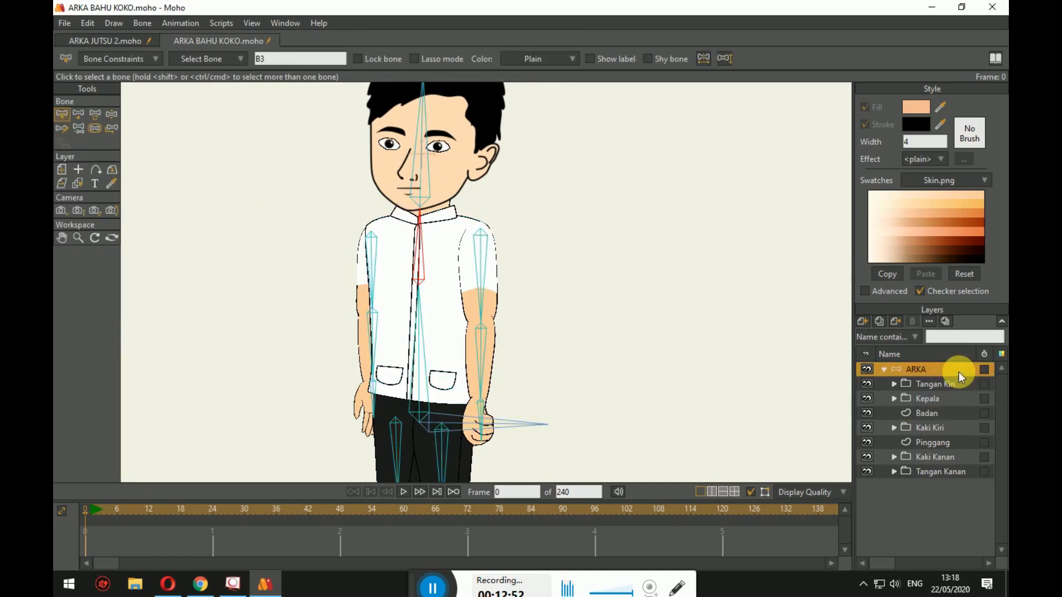
{"action": "left_click_drag", "start_coordinate": [391, 277], "coordinate": [398, 230]}
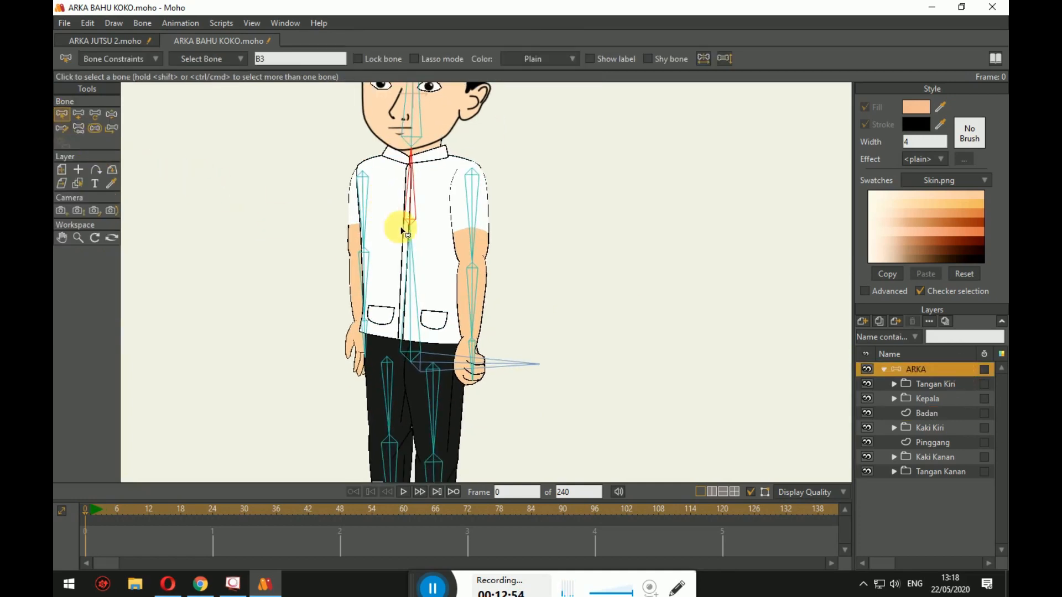
{"action": "left_click", "coordinate": [413, 259]}
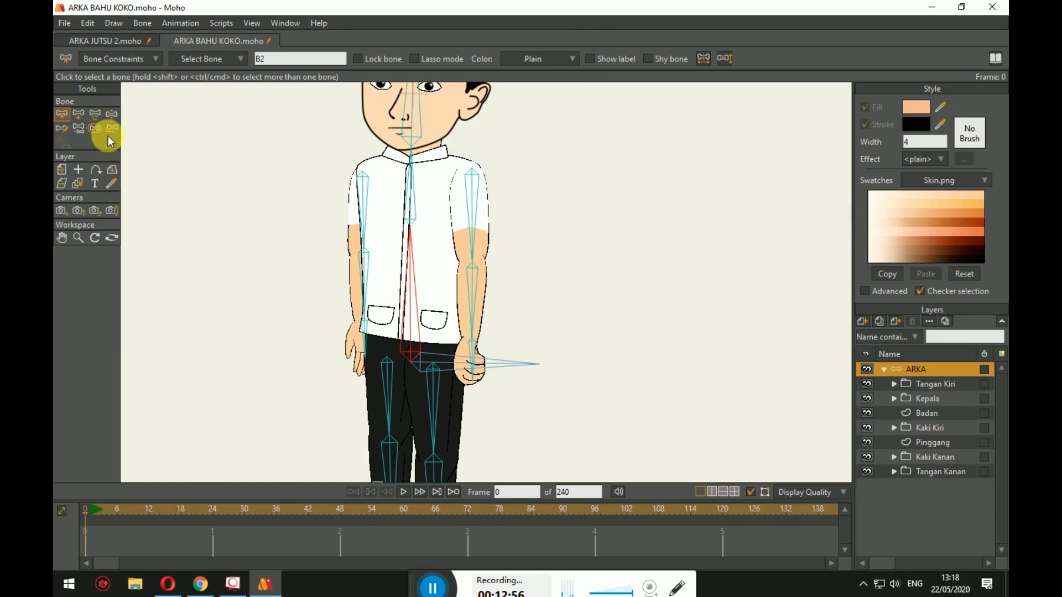
{"action": "left_click", "coordinate": [928, 413]}
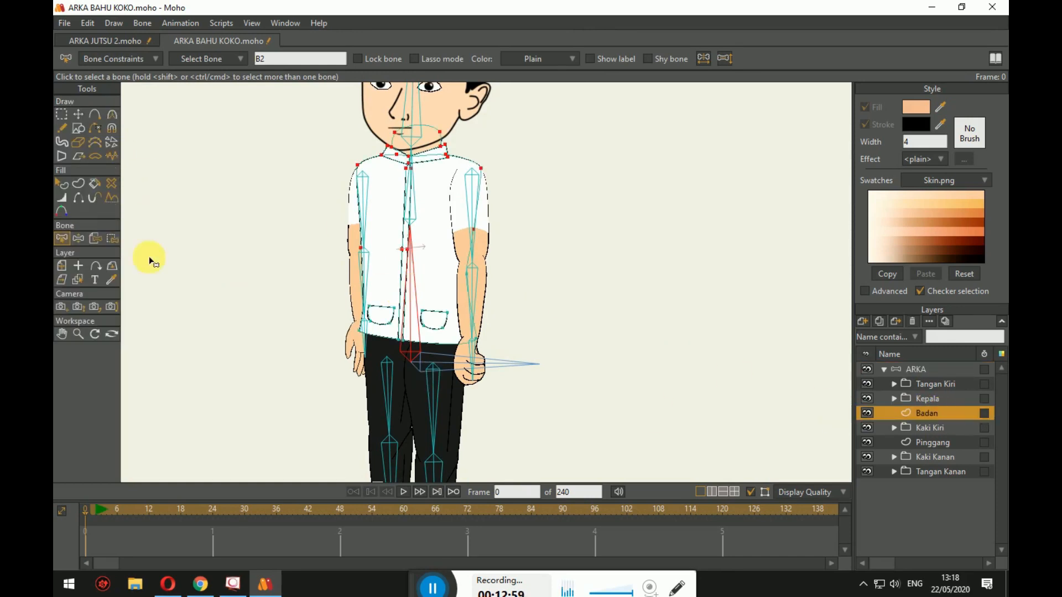
{"action": "left_click", "coordinate": [111, 238]}
{"action": "left_click_drag", "start_coordinate": [331, 281], "coordinate": [581, 376]}
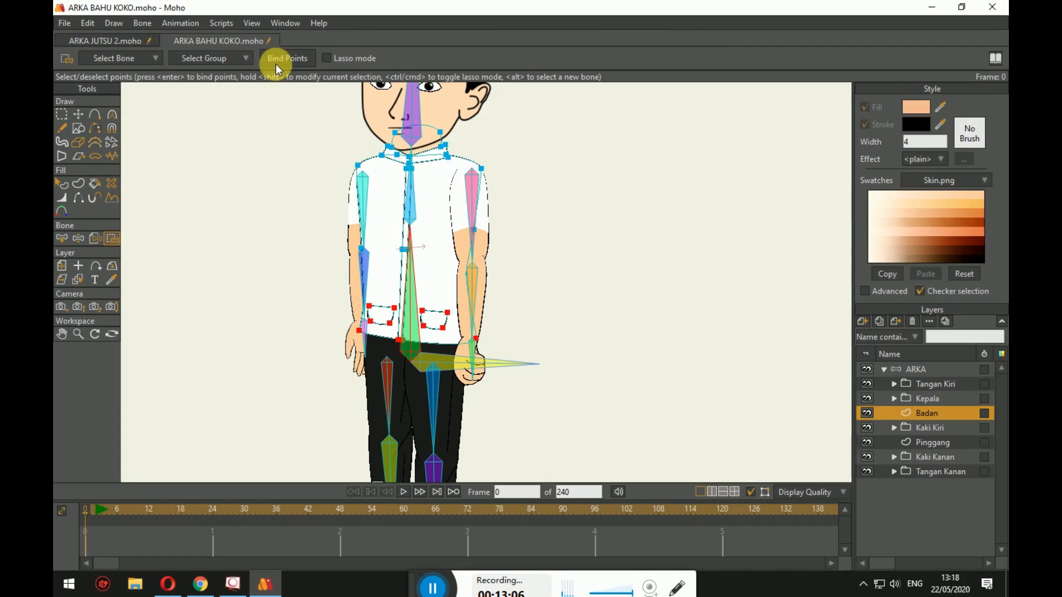
Bind all points of the Pinggang layer to the lower spine bone B2.
{"action": "left_click", "coordinate": [931, 441]}
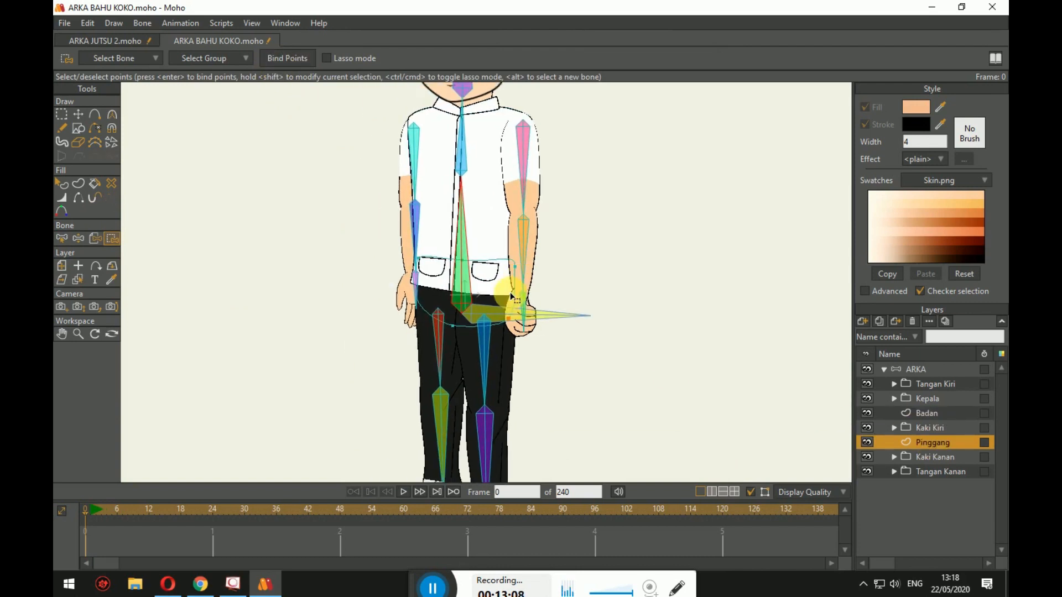
{"action": "left_click_drag", "start_coordinate": [277, 209], "coordinate": [562, 339]}
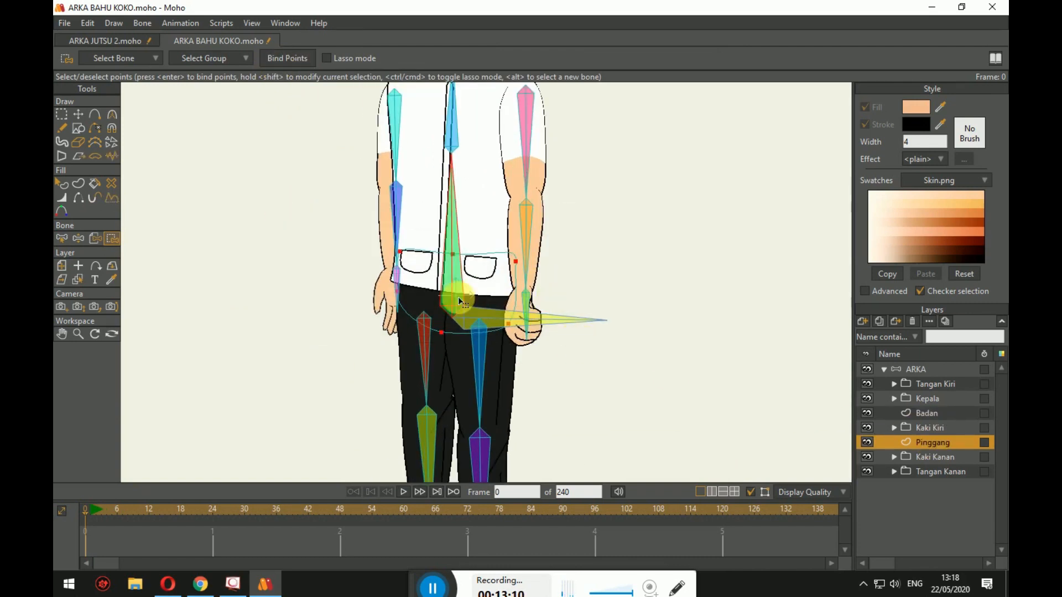
{"action": "left_click", "coordinate": [271, 57]}
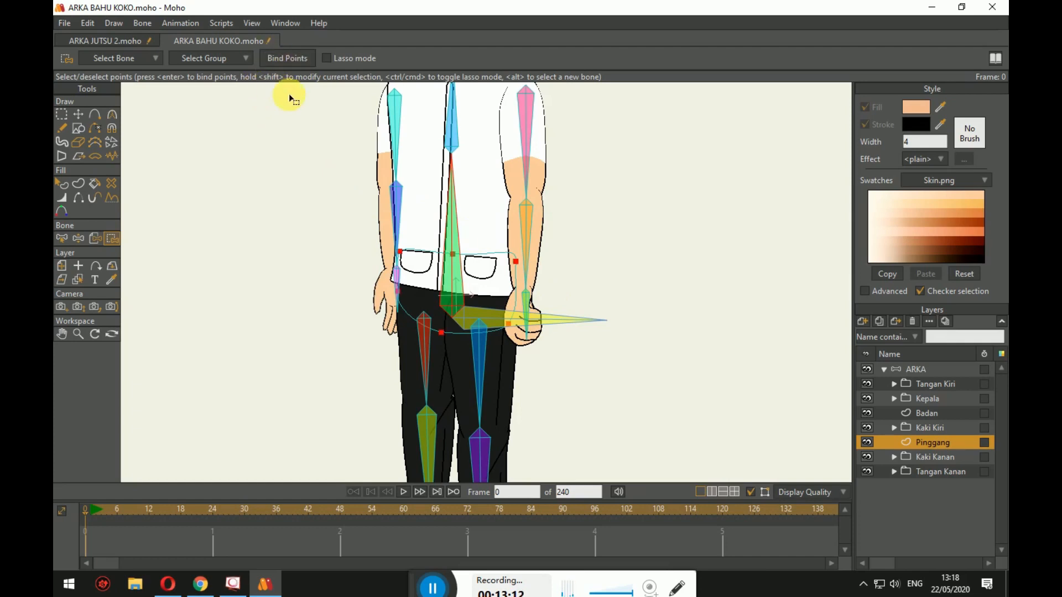
Return to the ARKA bone layer and test the torso binding by bending the spine bones.
{"action": "left_click", "coordinate": [927, 369]}
{"action": "left_click", "coordinate": [111, 115]}
{"action": "left_click_drag", "start_coordinate": [448, 243], "coordinate": [454, 318]}
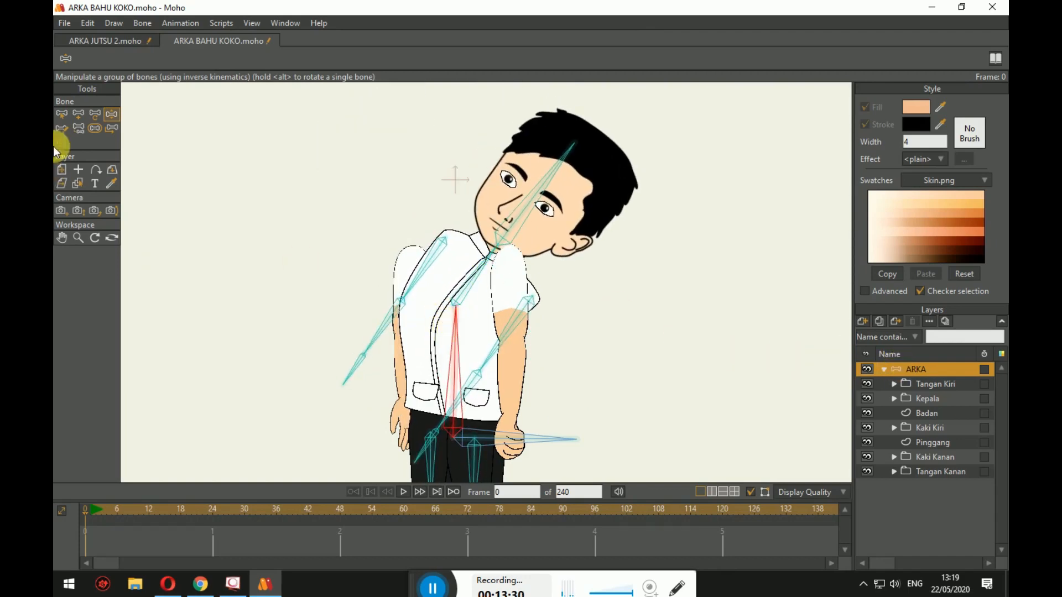
Reparent the lower spine bone B2 to the upper spine bone B3.
{"action": "left_click", "coordinate": [67, 117]}
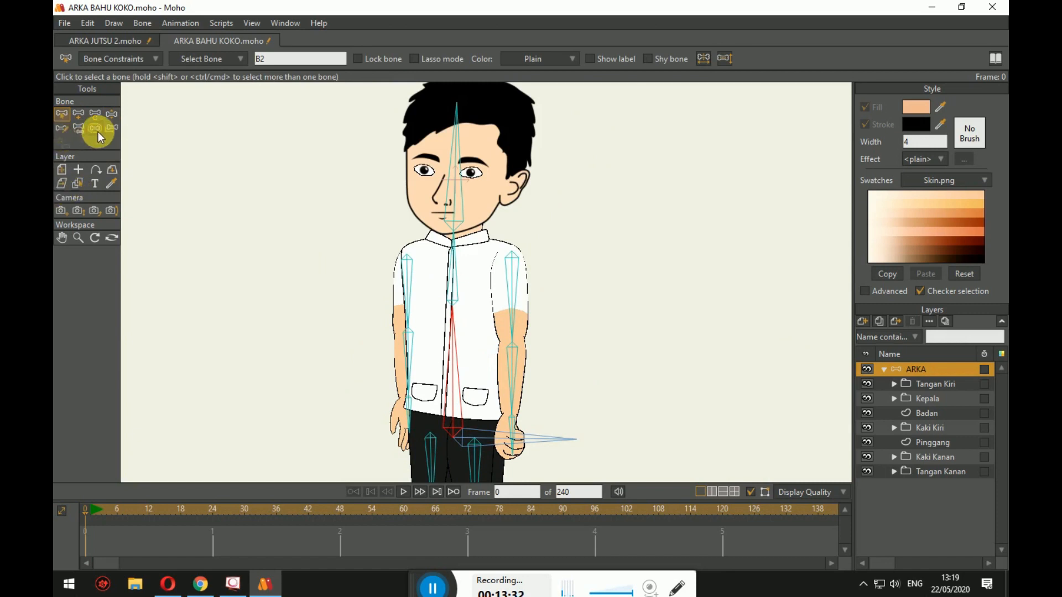
{"action": "left_click", "coordinate": [85, 128]}
{"action": "scroll", "coordinate": [368, 244], "scroll_direction": "up", "scroll_amount": 5}
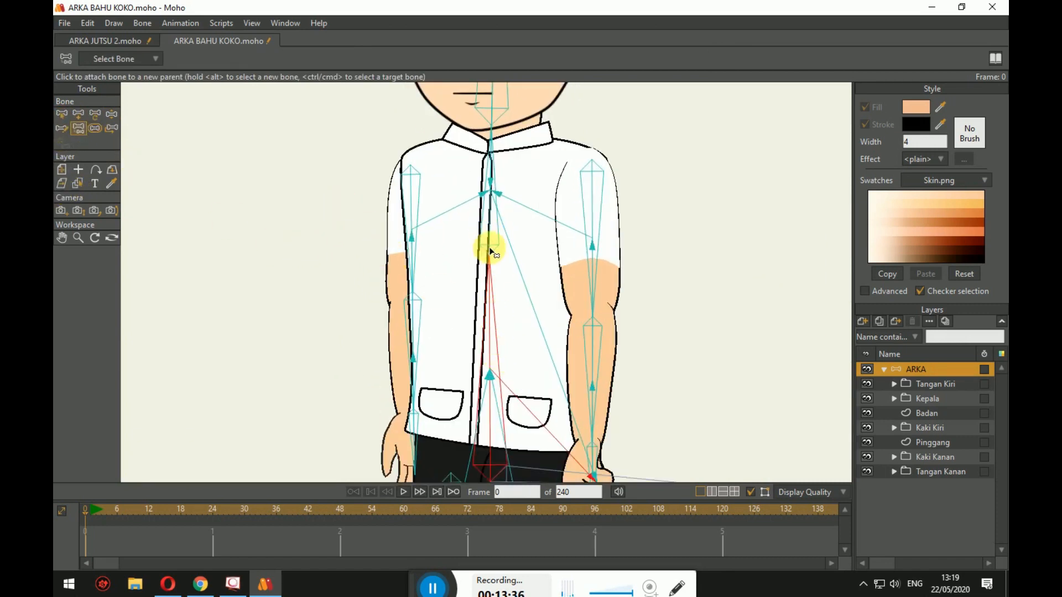
{"action": "left_click", "coordinate": [486, 223]}
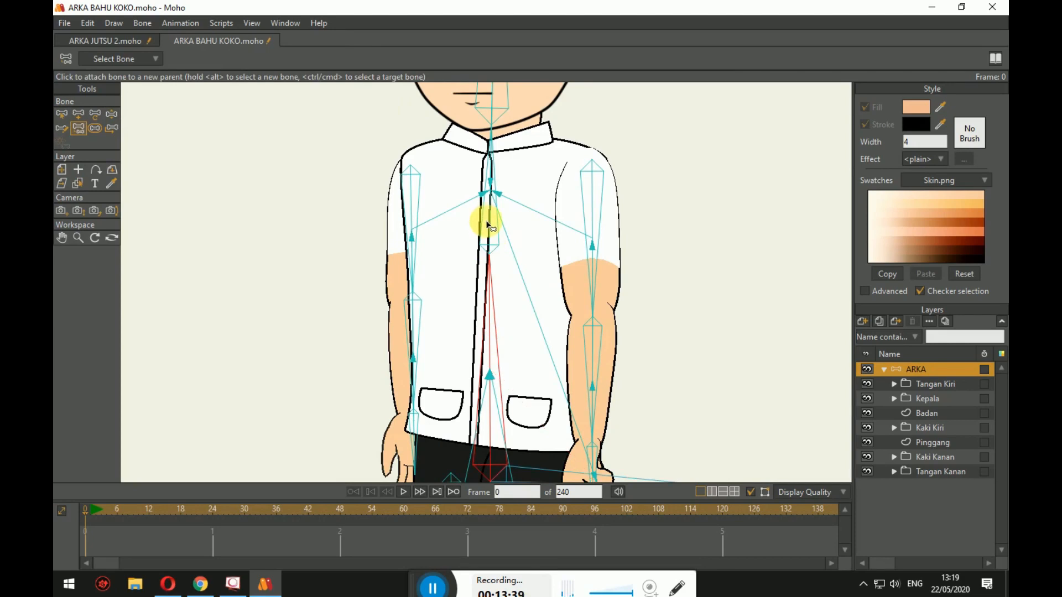
{"action": "left_click_drag", "start_coordinate": [487, 222], "coordinate": [476, 163]}
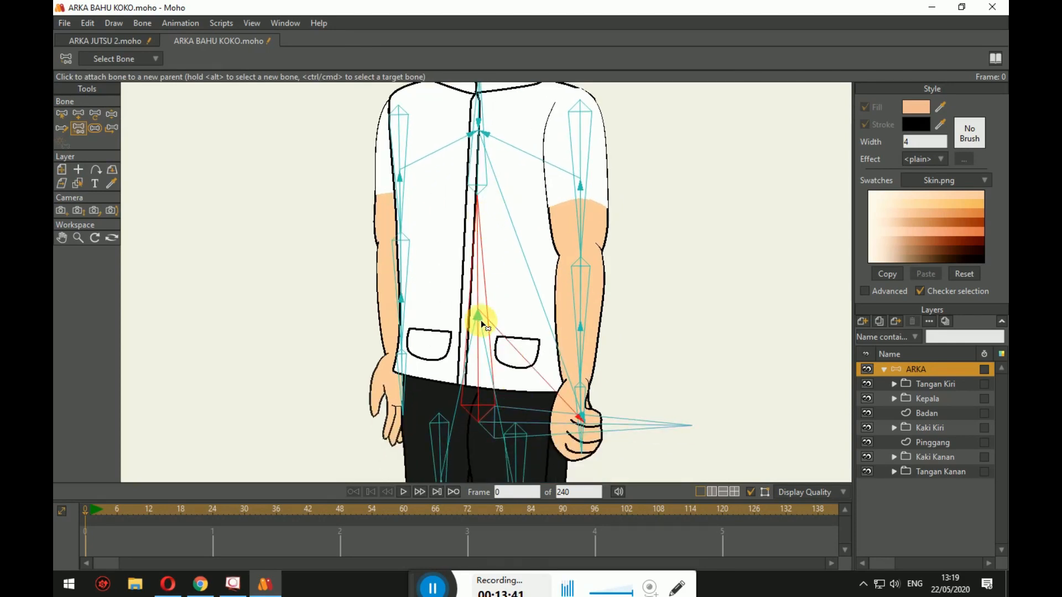
{"action": "left_click_drag", "start_coordinate": [500, 289], "coordinate": [536, 380]}
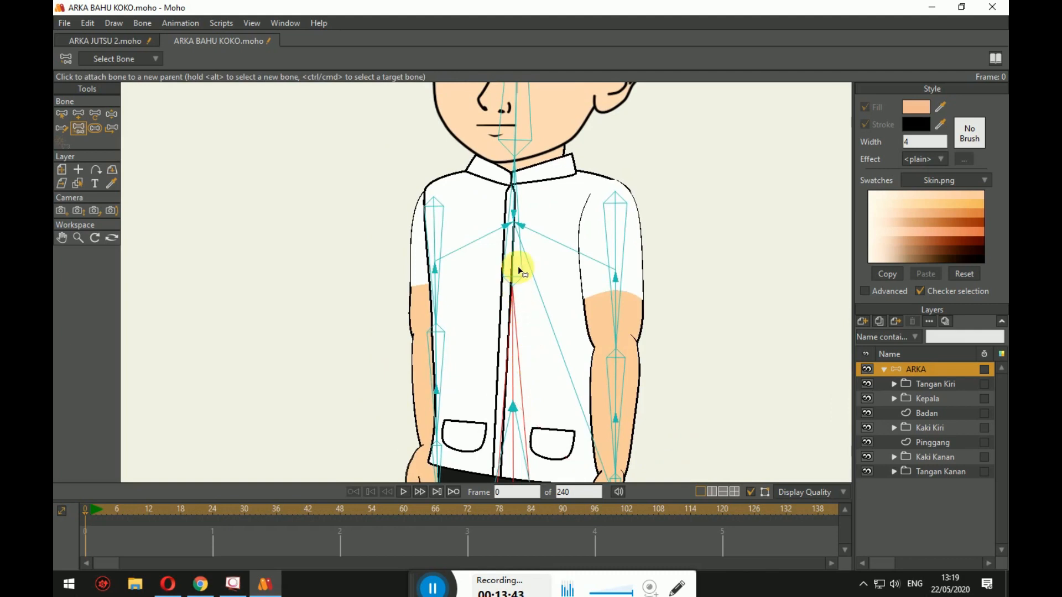
{"action": "left_click", "coordinate": [515, 269]}
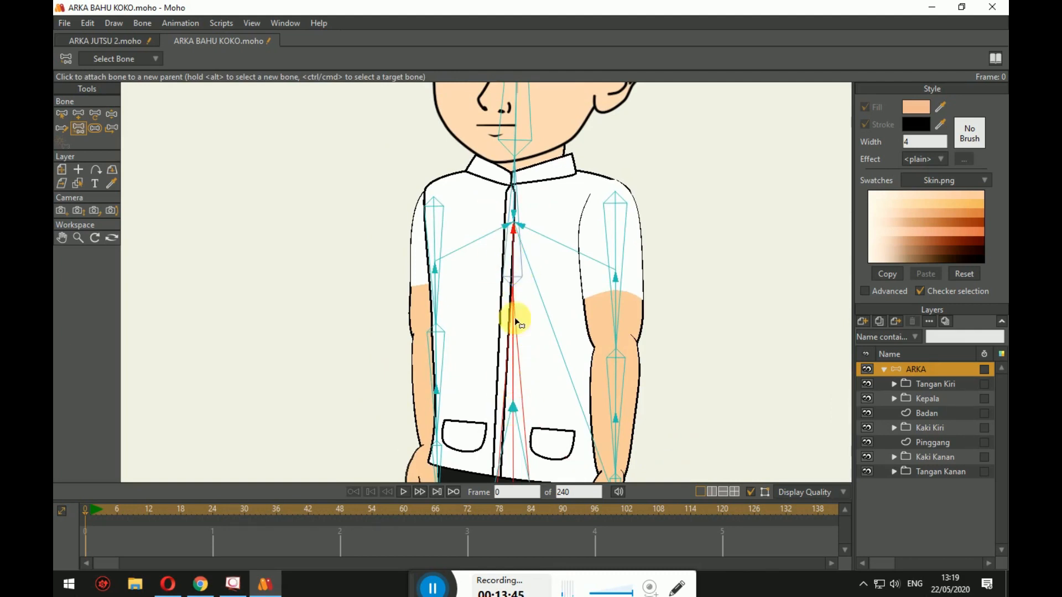
Test the changed spine parenting by manipulating the character's bones.
{"action": "left_click", "coordinate": [106, 120]}
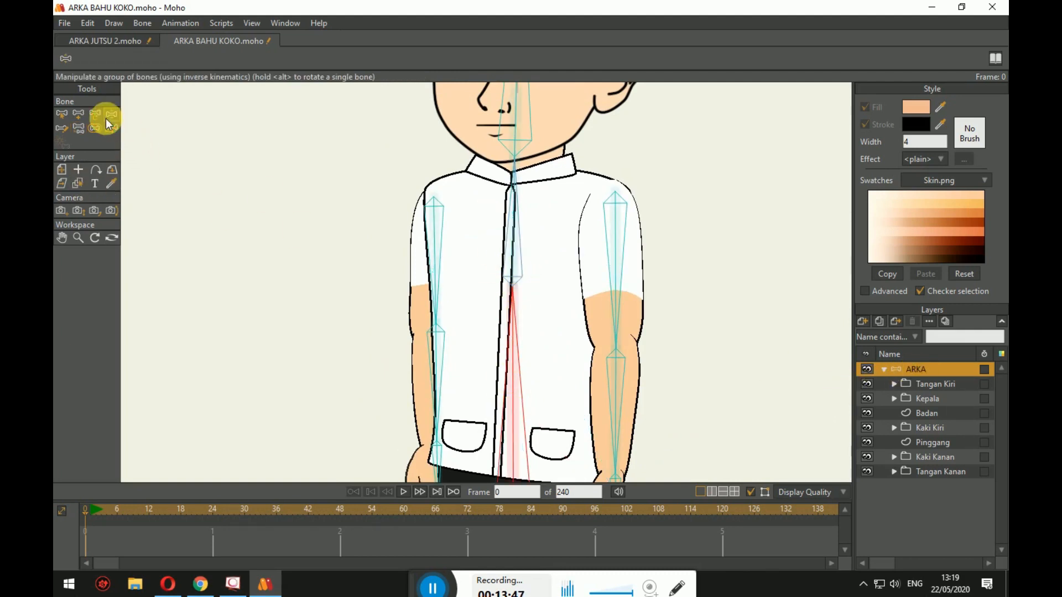
{"action": "left_click_drag", "start_coordinate": [280, 219], "coordinate": [467, 280]}
{"action": "left_click", "coordinate": [432, 209]}
{"action": "left_click_drag", "start_coordinate": [432, 207], "coordinate": [461, 203]}
Select the upper spine bone B3 and release it from its parent link to the hip bone.
{"action": "left_click", "coordinate": [78, 128]}
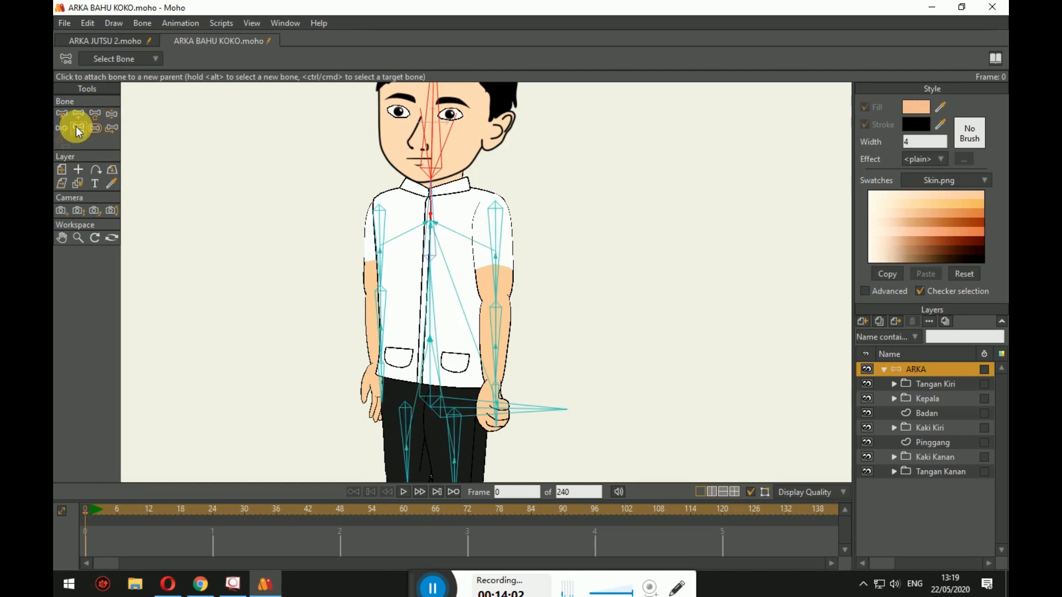
{"action": "scroll", "coordinate": [378, 227], "scroll_direction": "up", "scroll_amount": 2}
{"action": "scroll", "coordinate": [449, 212], "scroll_direction": "up", "scroll_amount": 3}
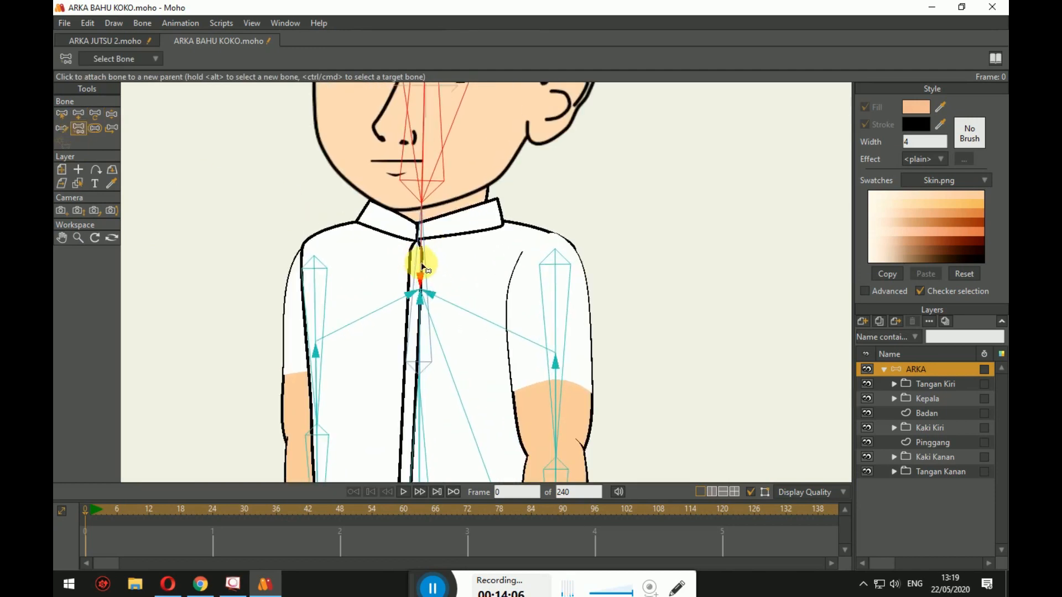
{"action": "left_click", "coordinate": [62, 114]}
{"action": "left_click", "coordinate": [420, 265]}
{"action": "left_click", "coordinate": [78, 128]}
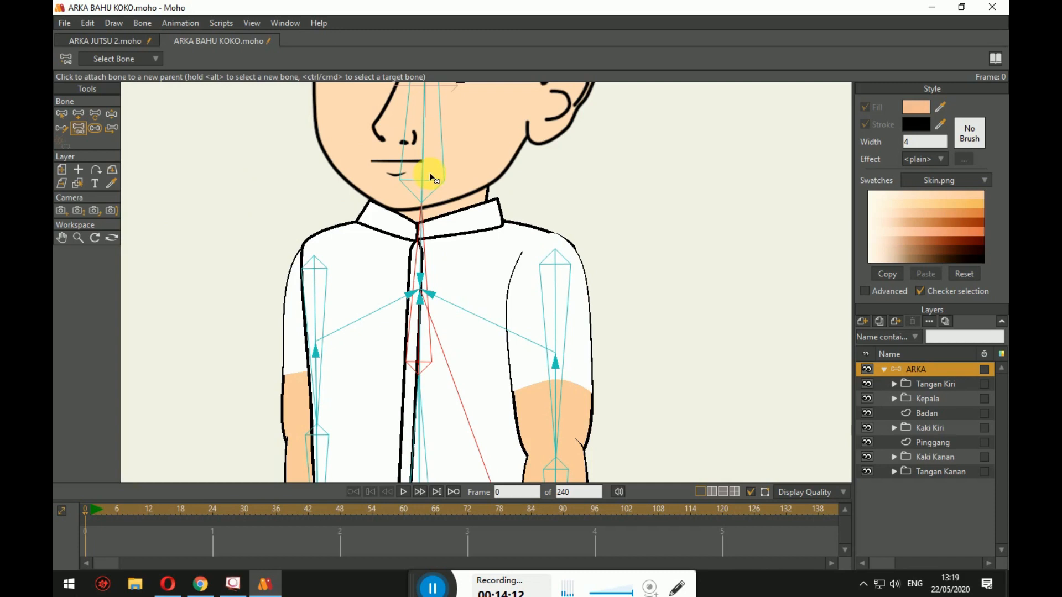
{"action": "left_click", "coordinate": [437, 146]}
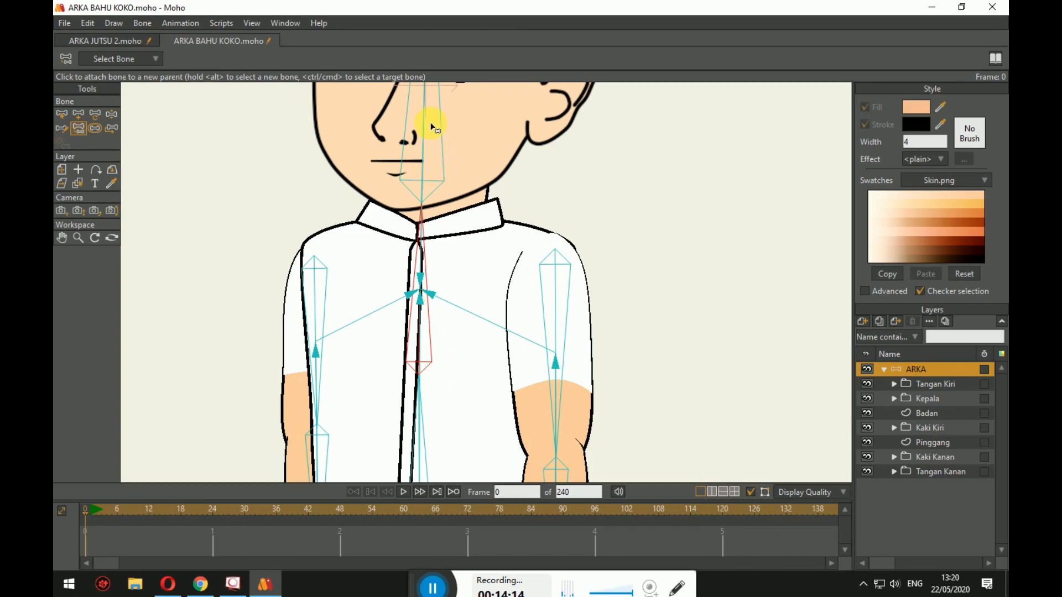
Examine the parent links between the head, spine and arm bones around the upper spine.
{"action": "scroll", "coordinate": [434, 128], "scroll_direction": "down", "scroll_amount": 2}
{"action": "scroll", "coordinate": [402, 221], "scroll_direction": "up", "scroll_amount": 2}
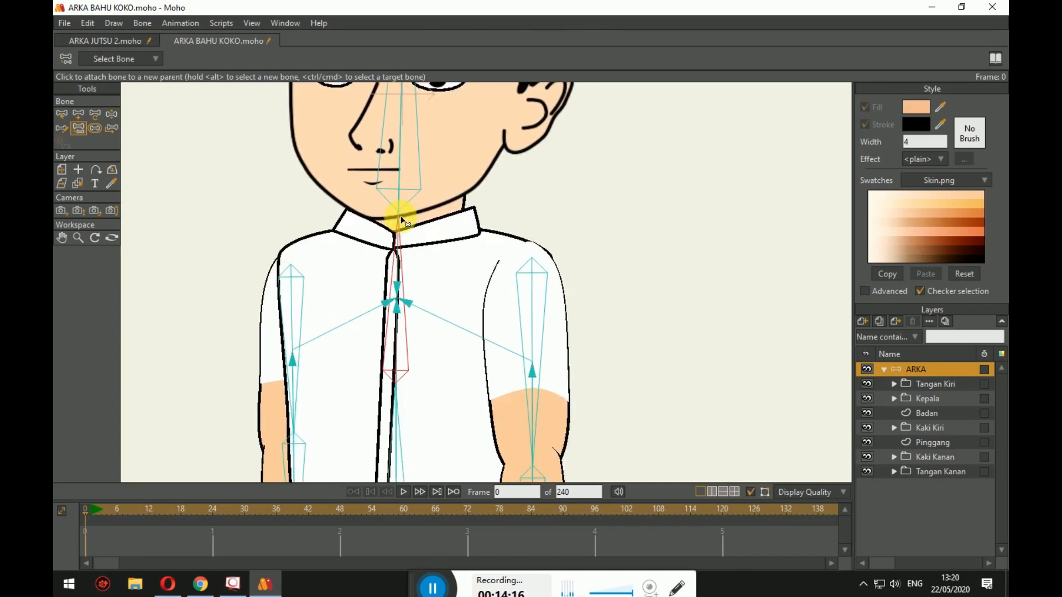
{"action": "scroll", "coordinate": [387, 309], "scroll_direction": "down", "scroll_amount": 4}
{"action": "left_click", "coordinate": [376, 267]}
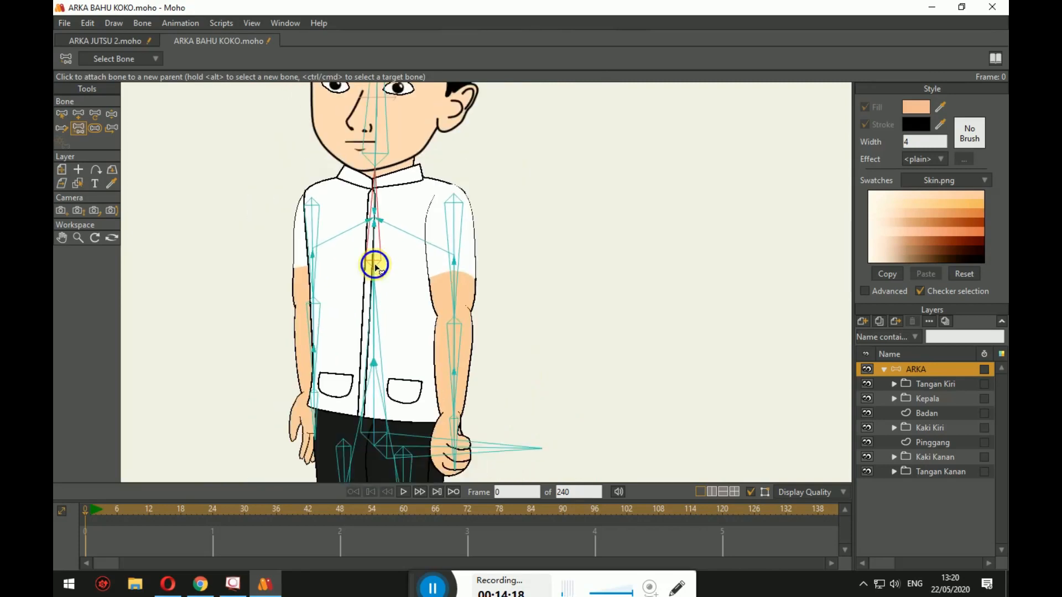
{"action": "left_click_drag", "start_coordinate": [376, 268], "coordinate": [382, 310]}
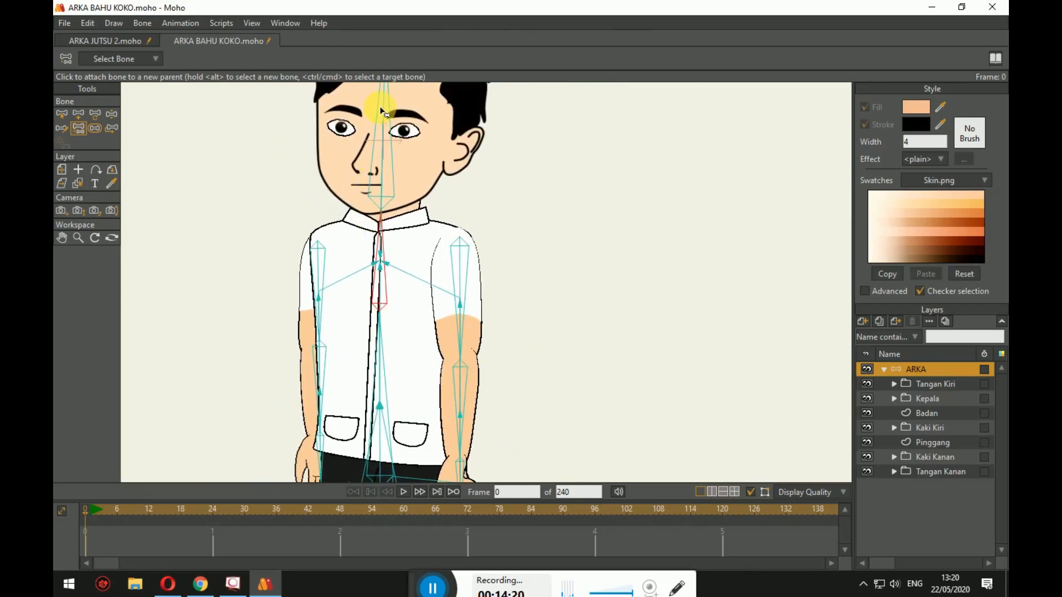
{"action": "left_click", "coordinate": [379, 380]}
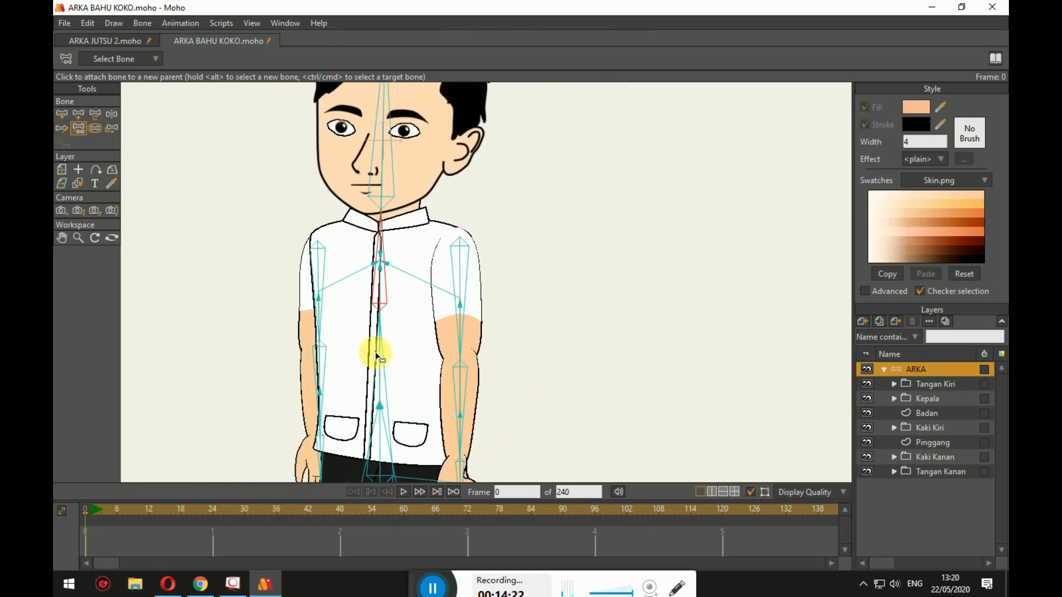
{"action": "scroll", "coordinate": [373, 349], "scroll_direction": "up", "scroll_amount": 2}
{"action": "left_click_drag", "start_coordinate": [386, 198], "coordinate": [380, 290]}
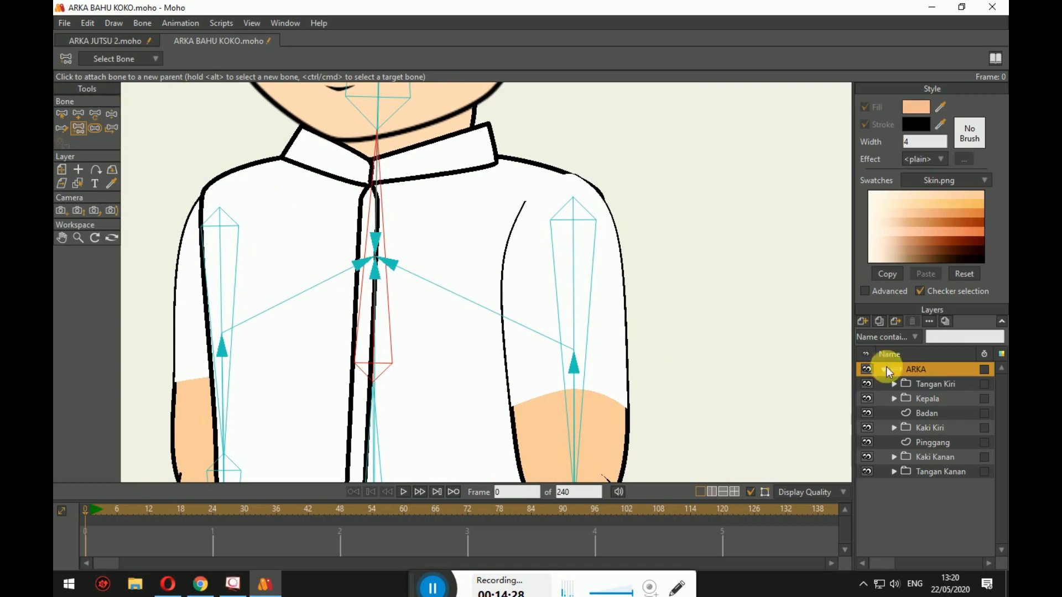
Select the upper arm bone B8 that belongs to the Tangan Kanan arm.
{"action": "left_click", "coordinate": [66, 112]}
{"action": "scroll", "coordinate": [526, 221], "scroll_direction": "down", "scroll_amount": 5}
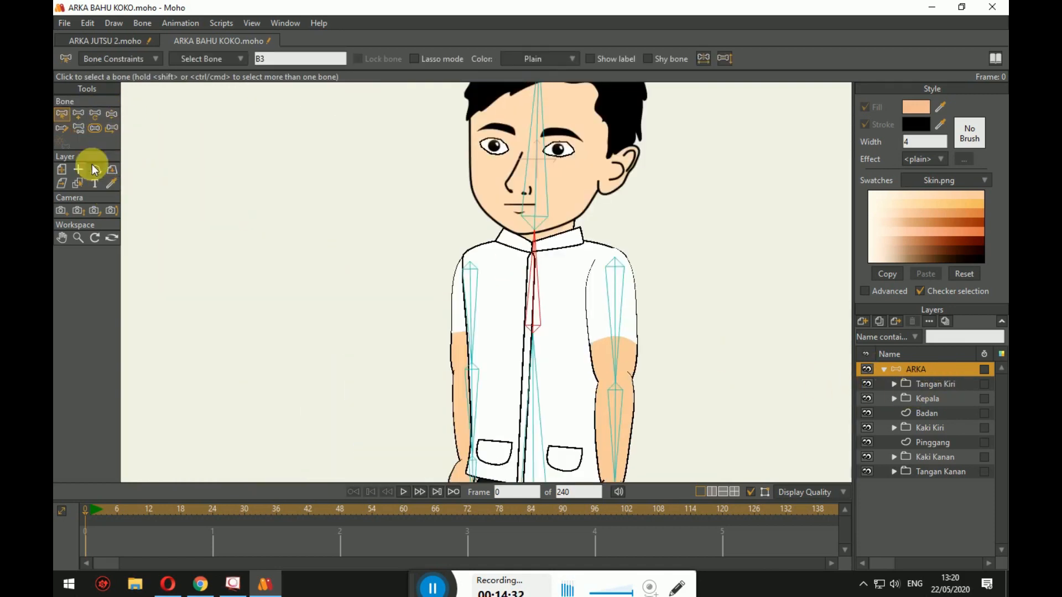
{"action": "left_click_drag", "start_coordinate": [750, 330], "coordinate": [743, 186]}
{"action": "left_click", "coordinate": [525, 271]}
{"action": "left_click", "coordinate": [536, 159]}
{"action": "left_click_drag", "start_coordinate": [534, 174], "coordinate": [533, 262]}
{"action": "left_click_drag", "start_coordinate": [533, 404], "coordinate": [531, 359]}
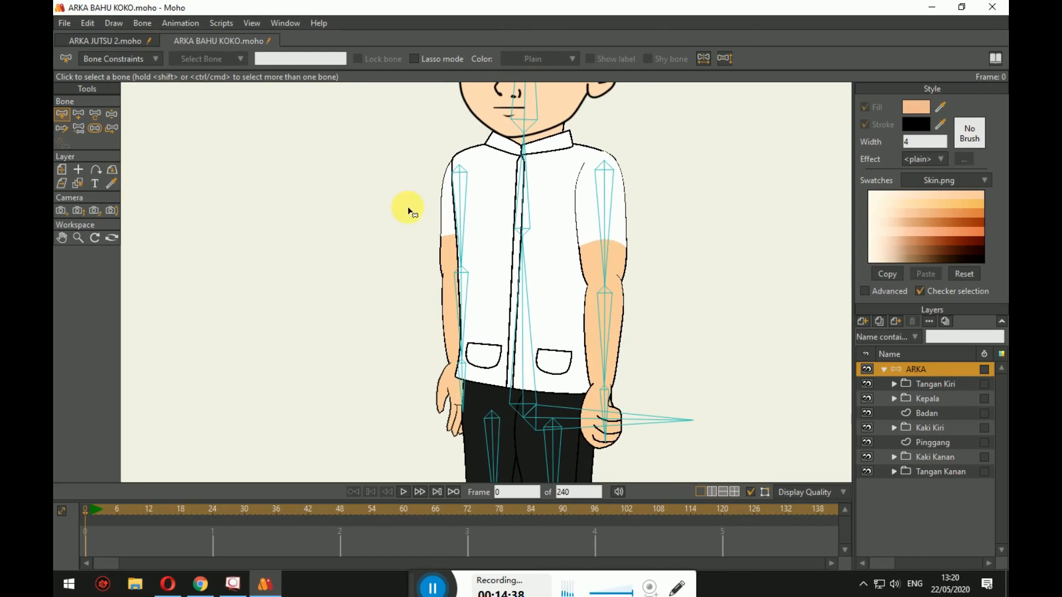
{"action": "left_click", "coordinate": [465, 191]}
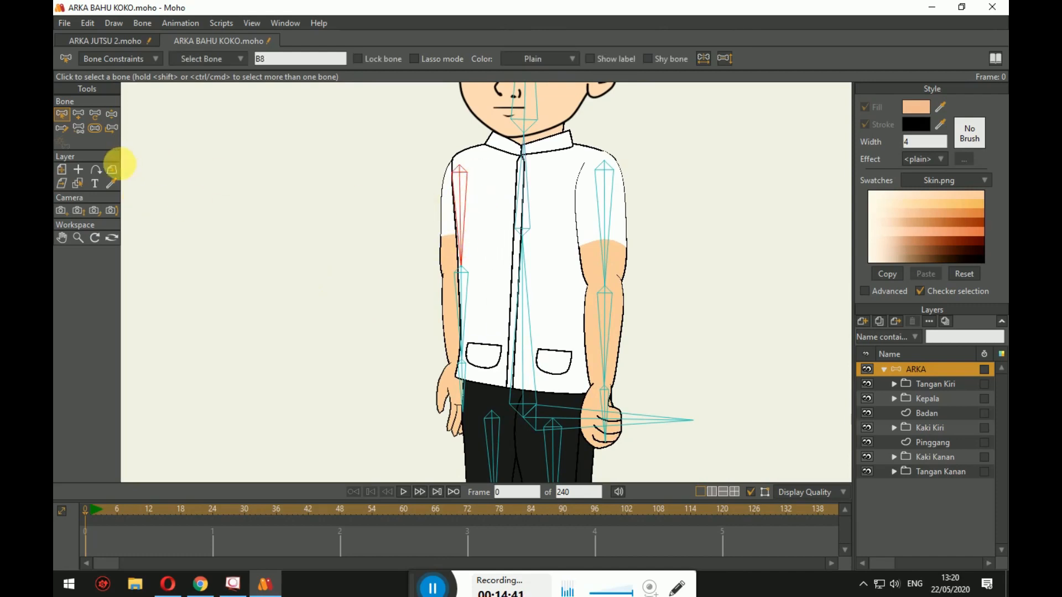
{"action": "left_click", "coordinate": [894, 384]}
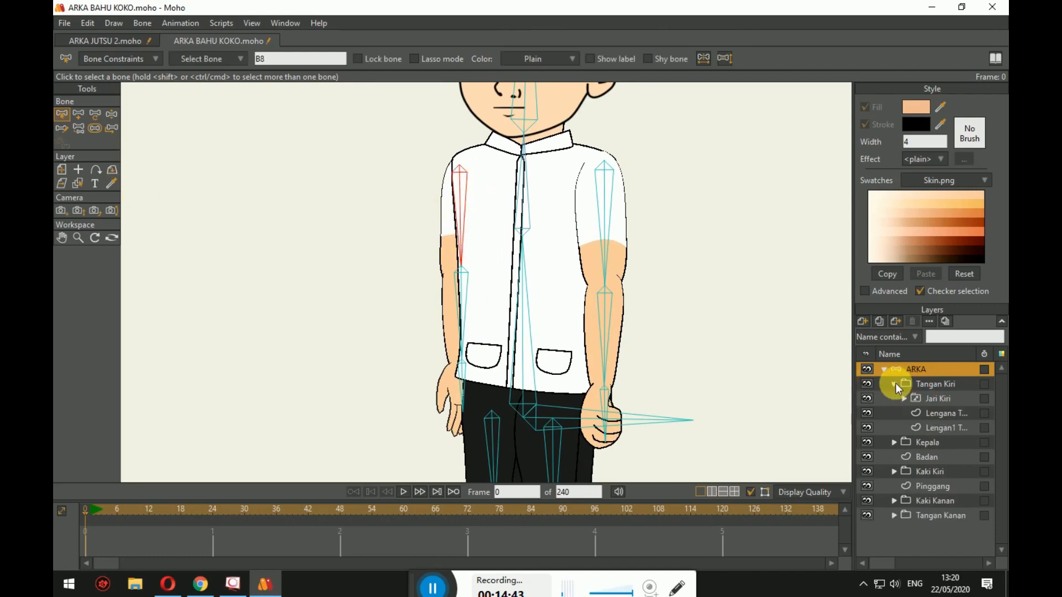
{"action": "left_click", "coordinate": [936, 427]}
{"action": "left_click", "coordinate": [940, 413]}
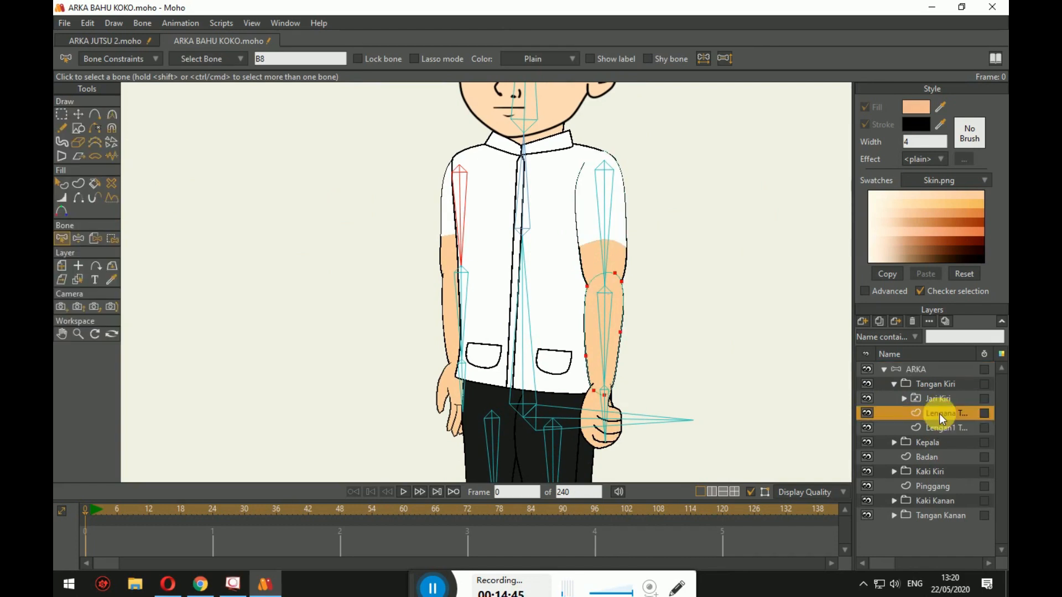
{"action": "left_click", "coordinate": [895, 383]}
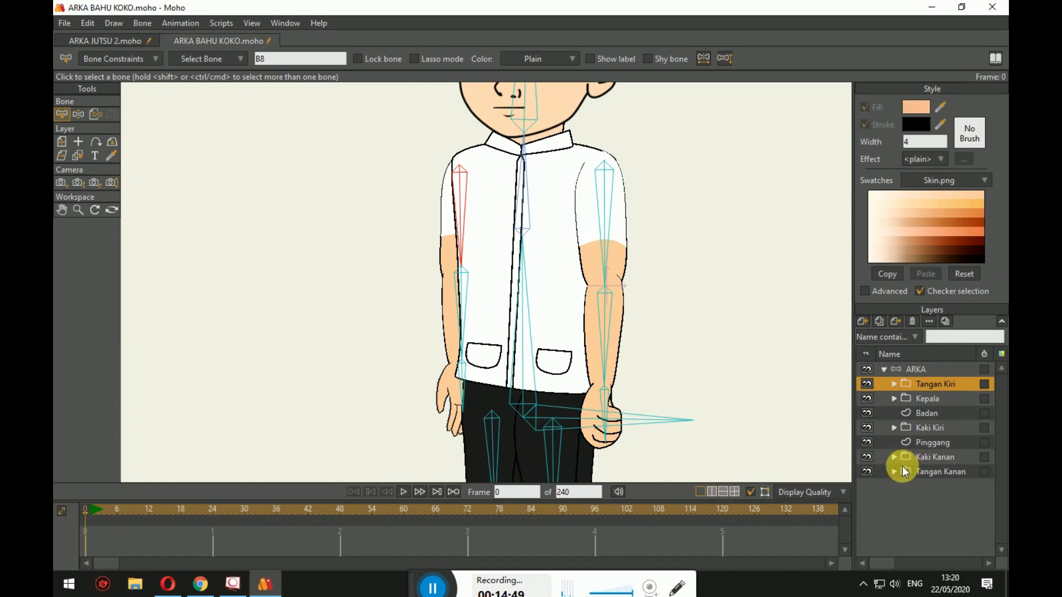
Bind all points of the Lengan1 layer in the Tangan Kanan group to the upper arm bone B8.
{"action": "left_click", "coordinate": [895, 472]}
{"action": "left_click", "coordinate": [932, 498]}
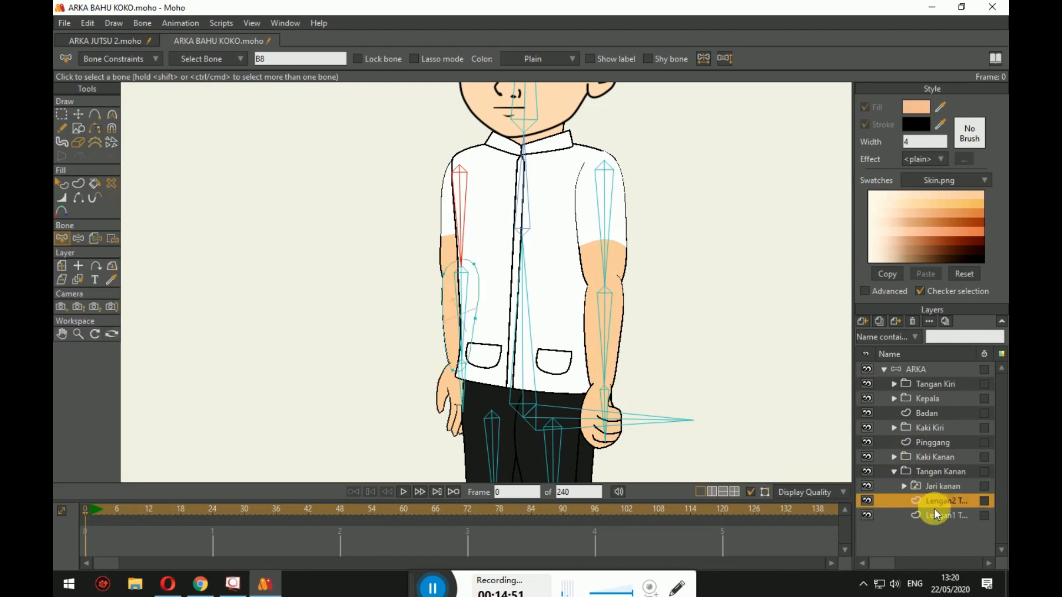
{"action": "left_click", "coordinate": [935, 515]}
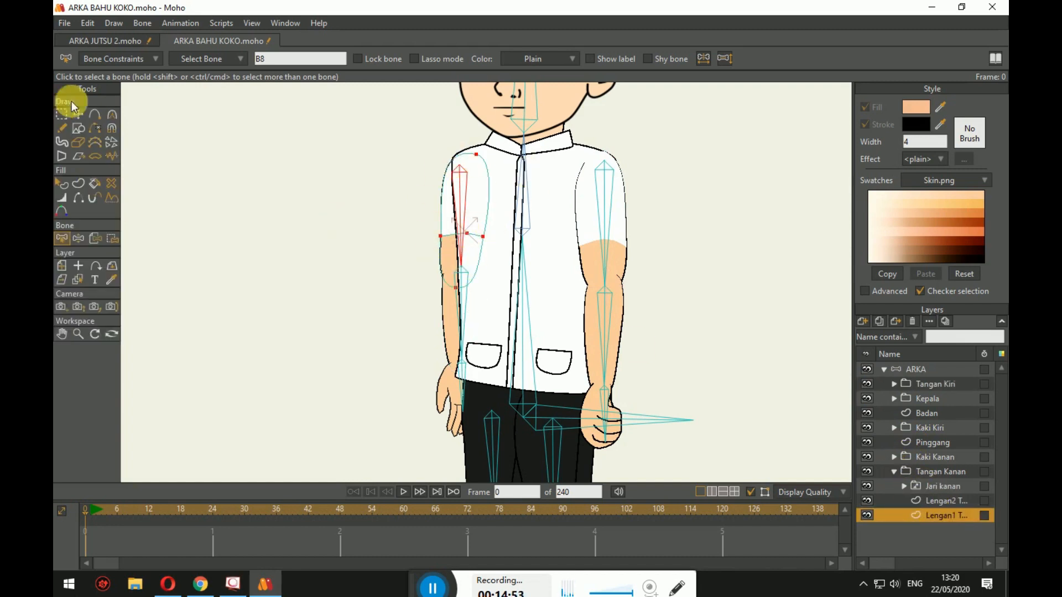
{"action": "left_click", "coordinate": [112, 239]}
{"action": "left_click_drag", "start_coordinate": [423, 132], "coordinate": [522, 311]}
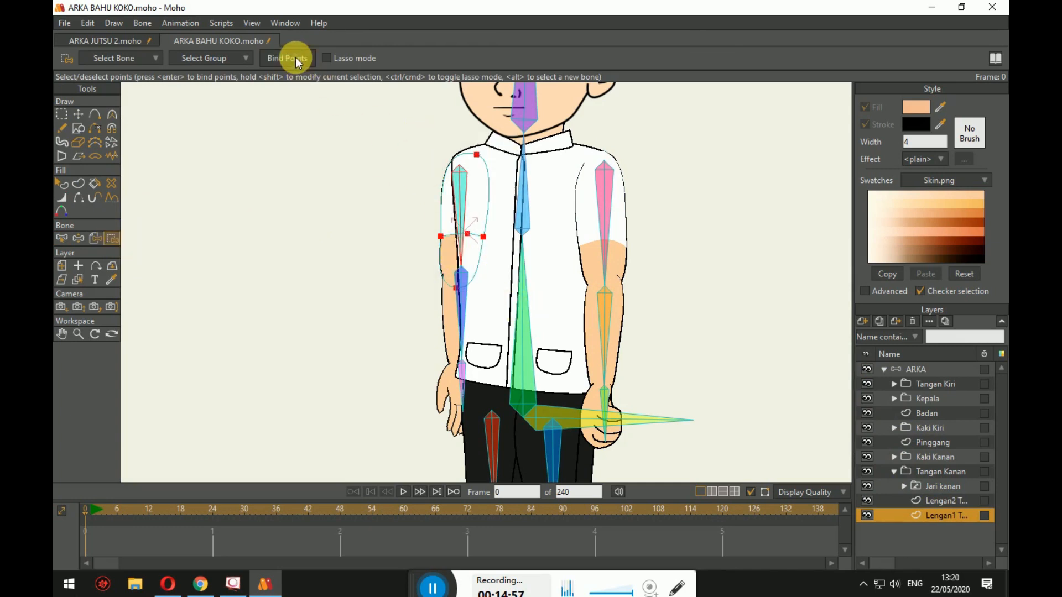
Bind all points of the Lengan2 layer in the Tangan Kanan group to the forearm bone B9.
{"action": "left_click", "coordinate": [938, 373]}
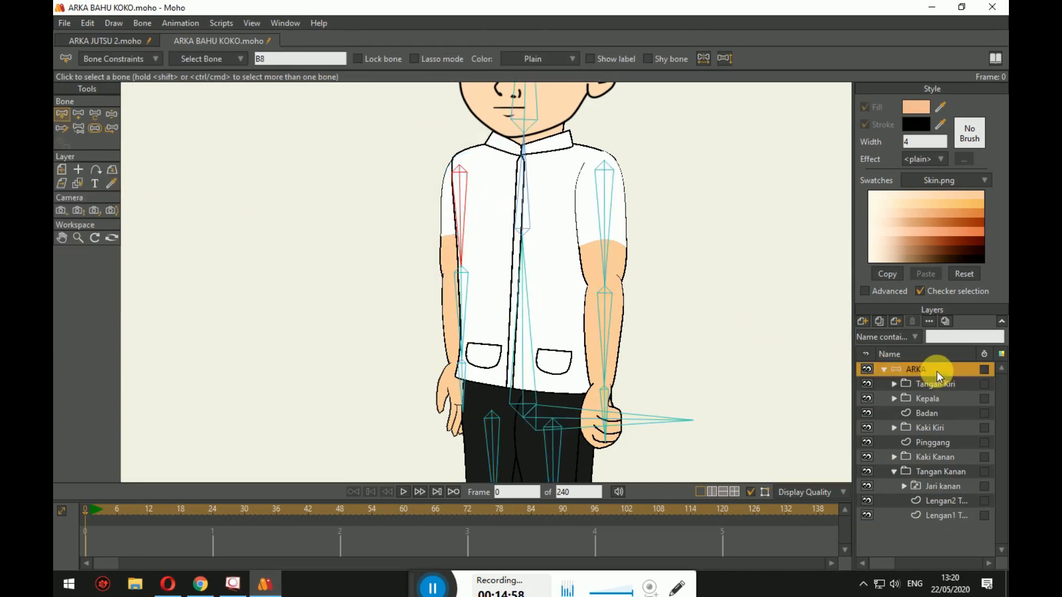
{"action": "left_click", "coordinate": [466, 299]}
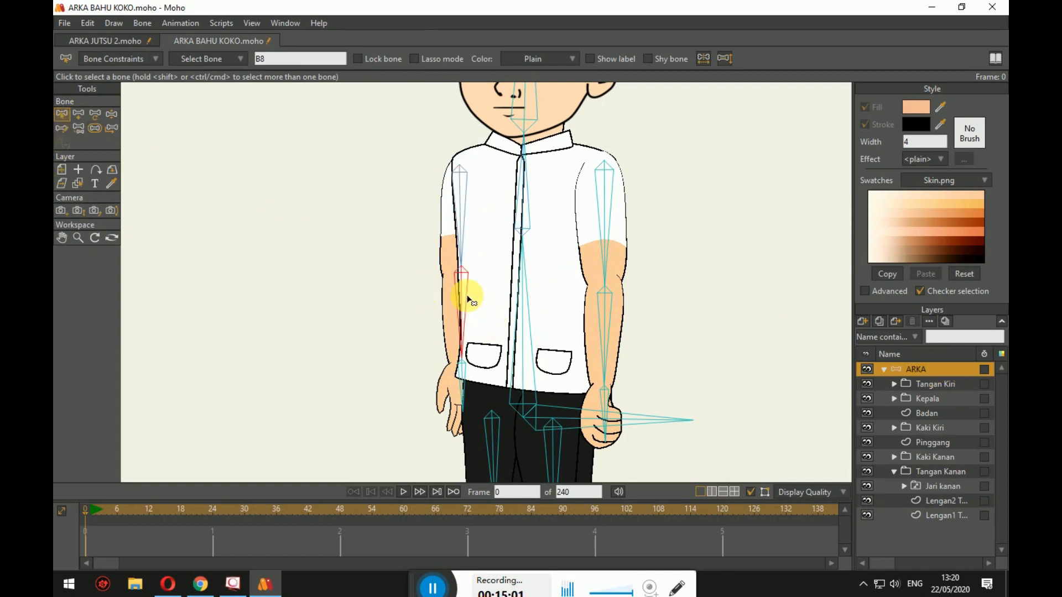
{"action": "left_click", "coordinate": [944, 517]}
{"action": "left_click", "coordinate": [948, 501]}
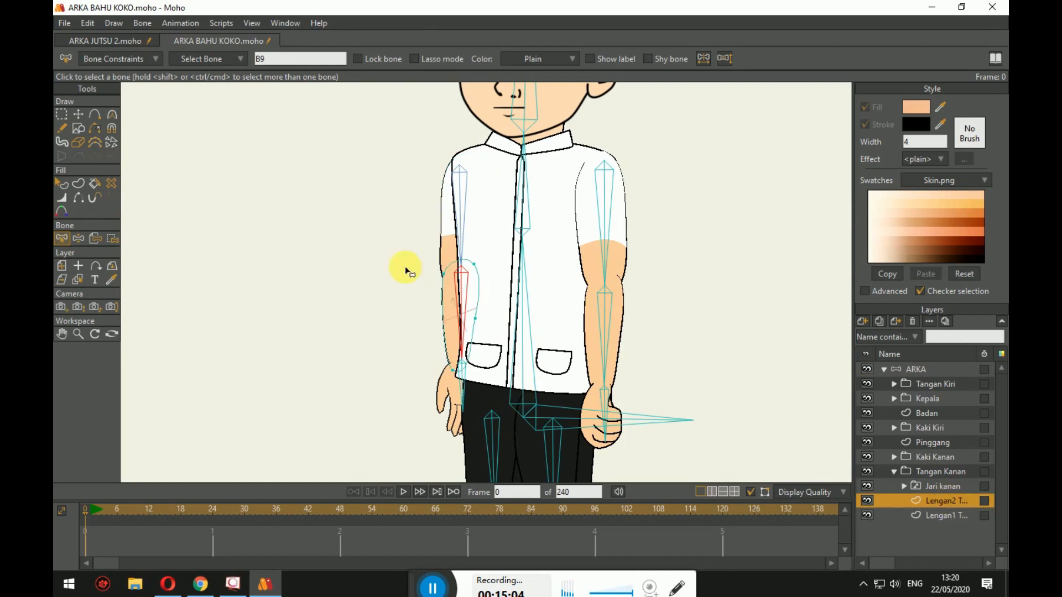
{"action": "left_click", "coordinate": [115, 239]}
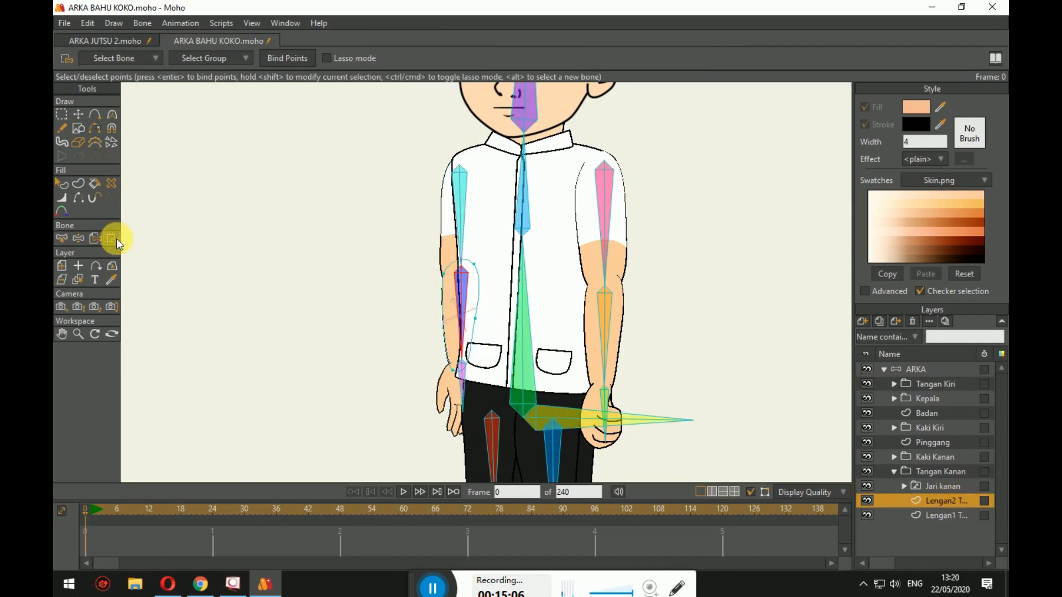
{"action": "left_click_drag", "start_coordinate": [397, 250], "coordinate": [520, 418]}
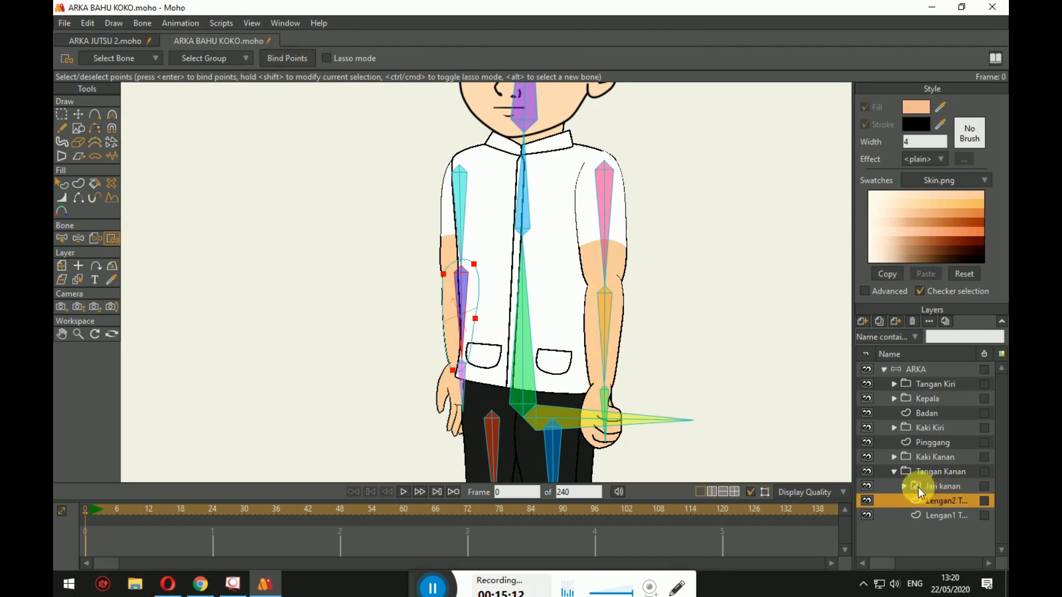
Bind the points of the Nunjuk hand layer in Jari kanan to the hand bone B10.
{"action": "left_click", "coordinate": [934, 368]}
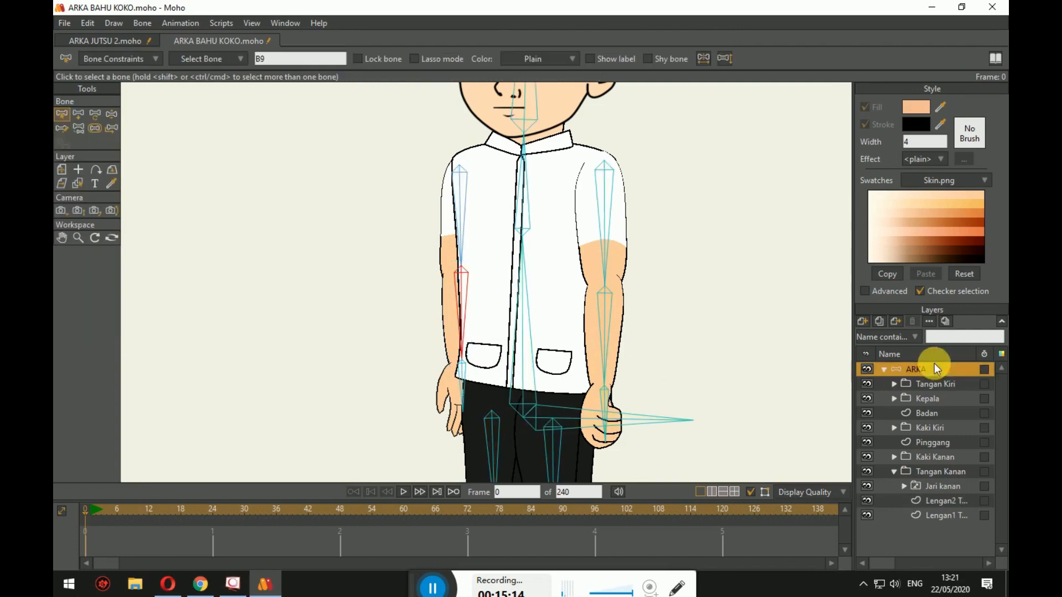
{"action": "left_click", "coordinate": [462, 386]}
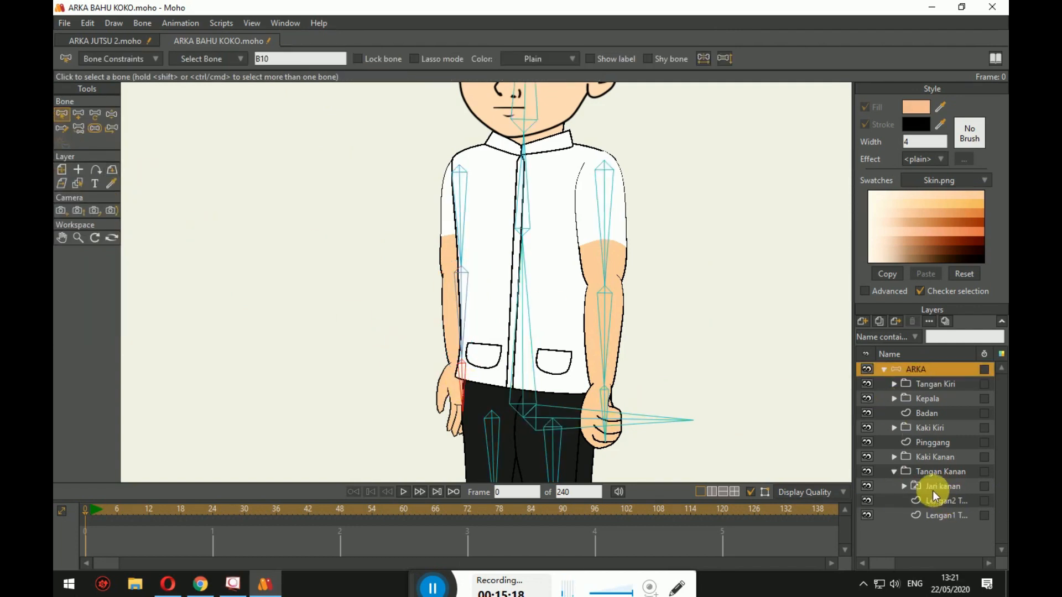
{"action": "left_click", "coordinate": [905, 487]}
{"action": "scroll", "coordinate": [955, 491], "scroll_direction": "down", "scroll_amount": 1}
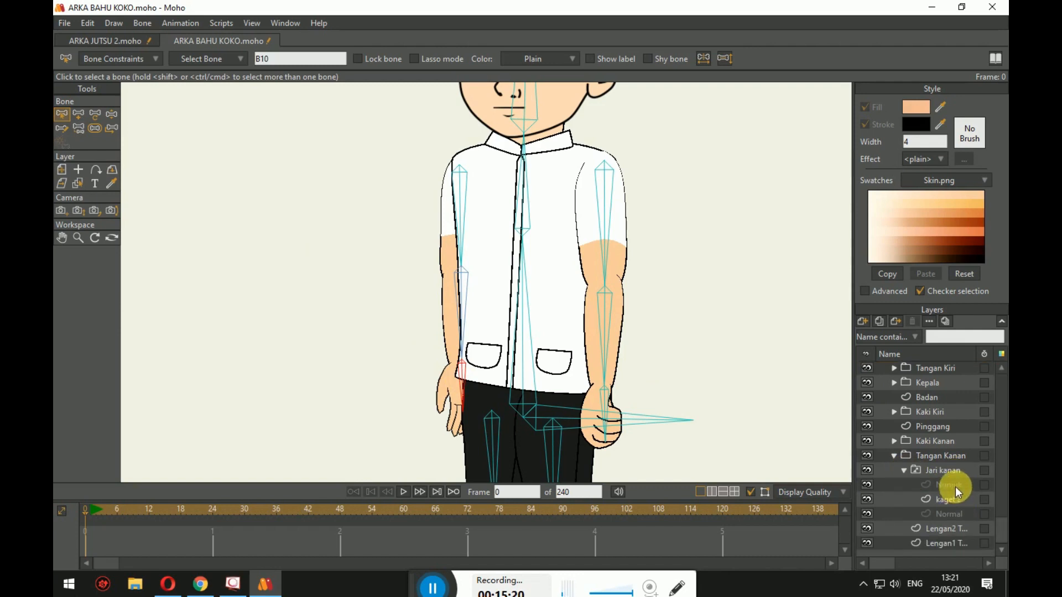
{"action": "left_click", "coordinate": [955, 486]}
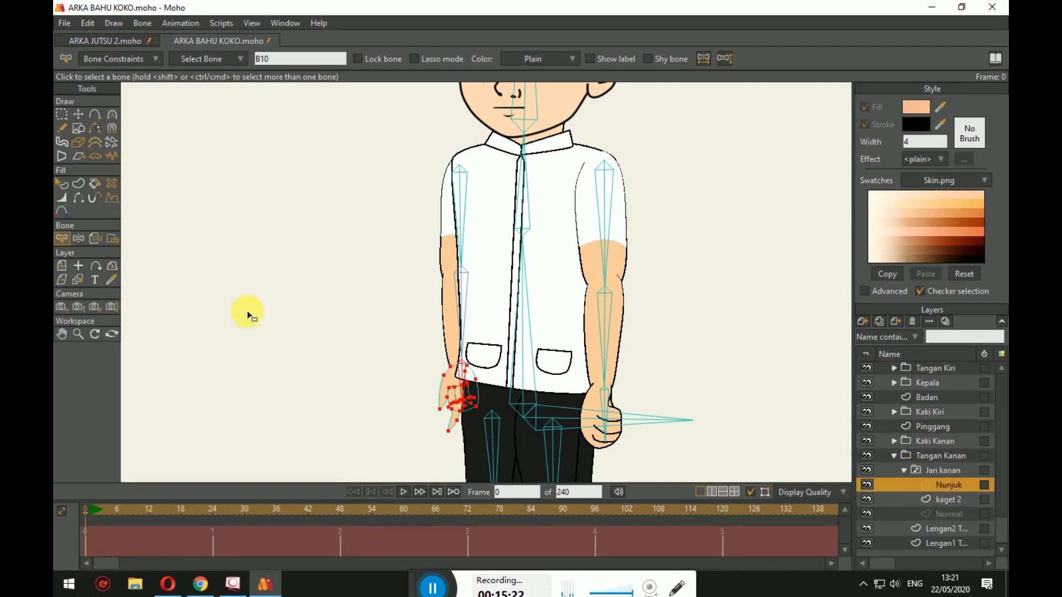
{"action": "left_click", "coordinate": [112, 238]}
{"action": "left_click", "coordinate": [291, 58]}
Bind the points of the kaget 2 and Normal hand layers in Jari kanan to the hand bone B10.
{"action": "left_click", "coordinate": [957, 502]}
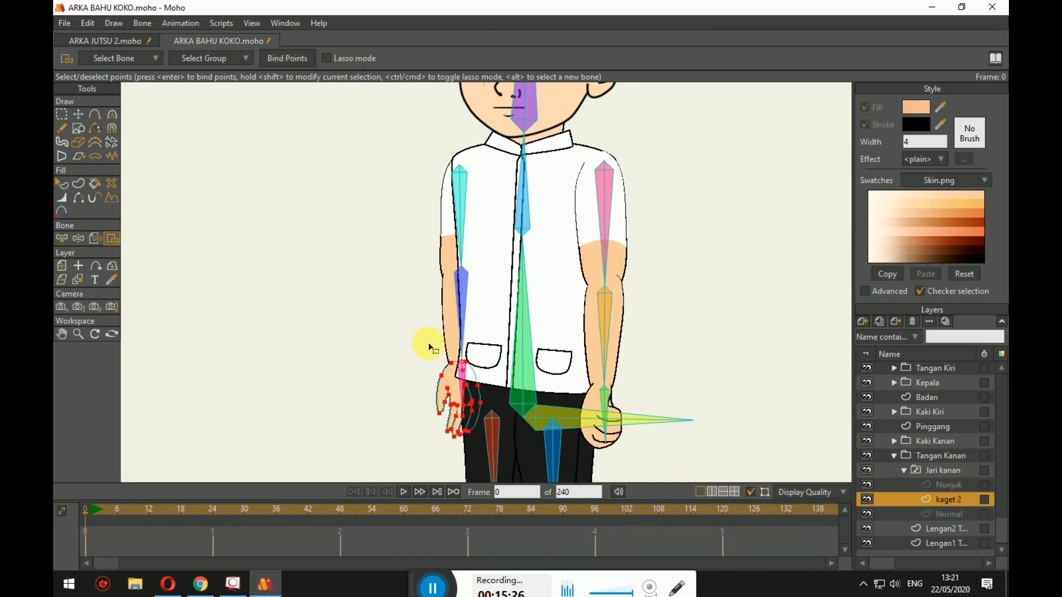
{"action": "left_click", "coordinate": [287, 57]}
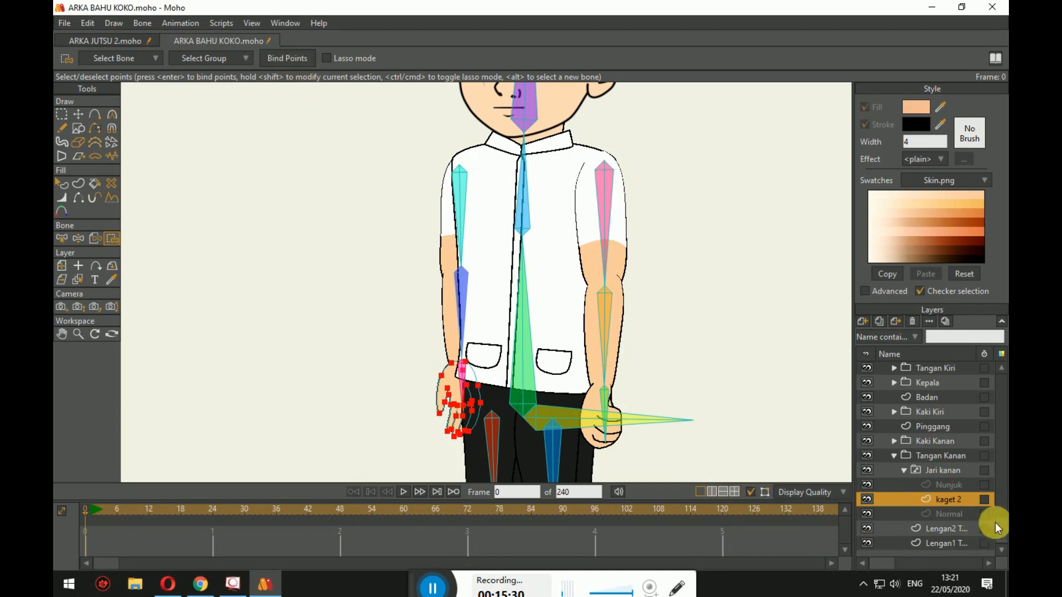
{"action": "left_click", "coordinate": [967, 515]}
{"action": "left_click", "coordinate": [286, 61]}
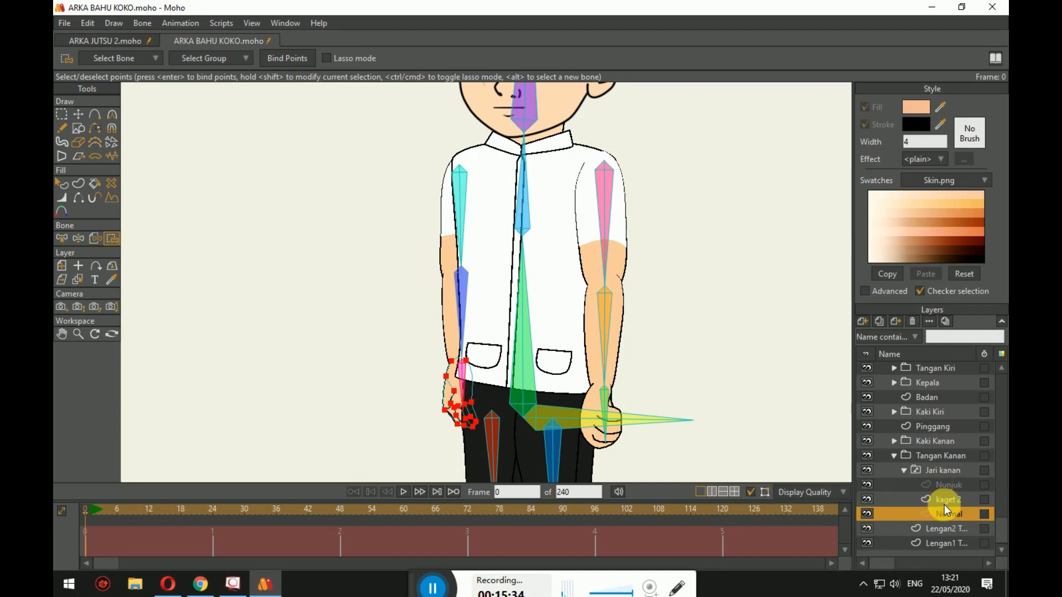
{"action": "left_click", "coordinate": [904, 473]}
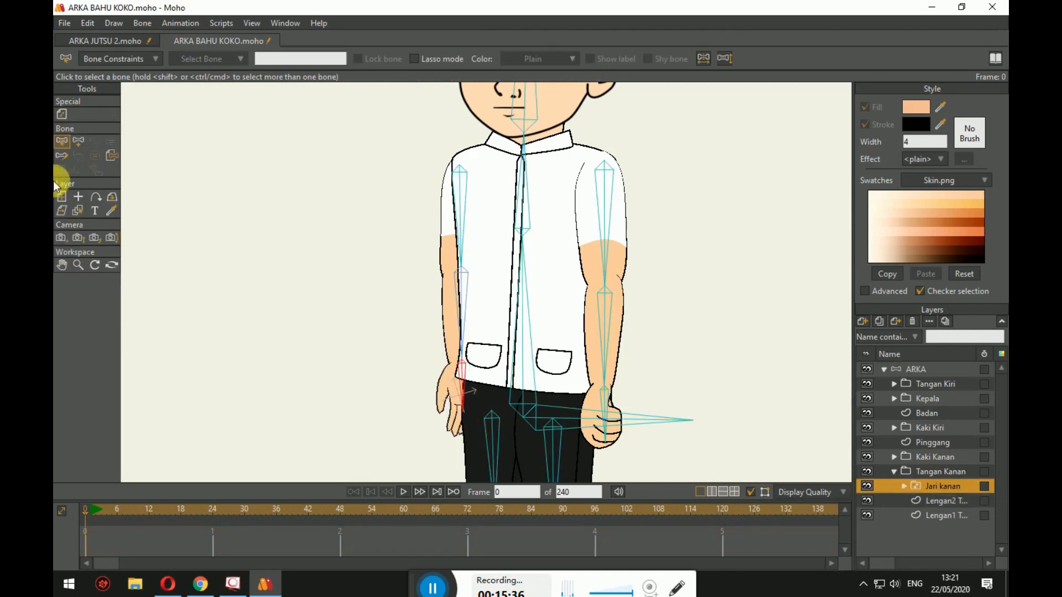
Test the Tangan Kanan arm by bending its bones on the ARKA layer with Manipulate Bones, and undo the poses.
{"action": "left_click", "coordinate": [948, 370]}
{"action": "left_click", "coordinate": [111, 114]}
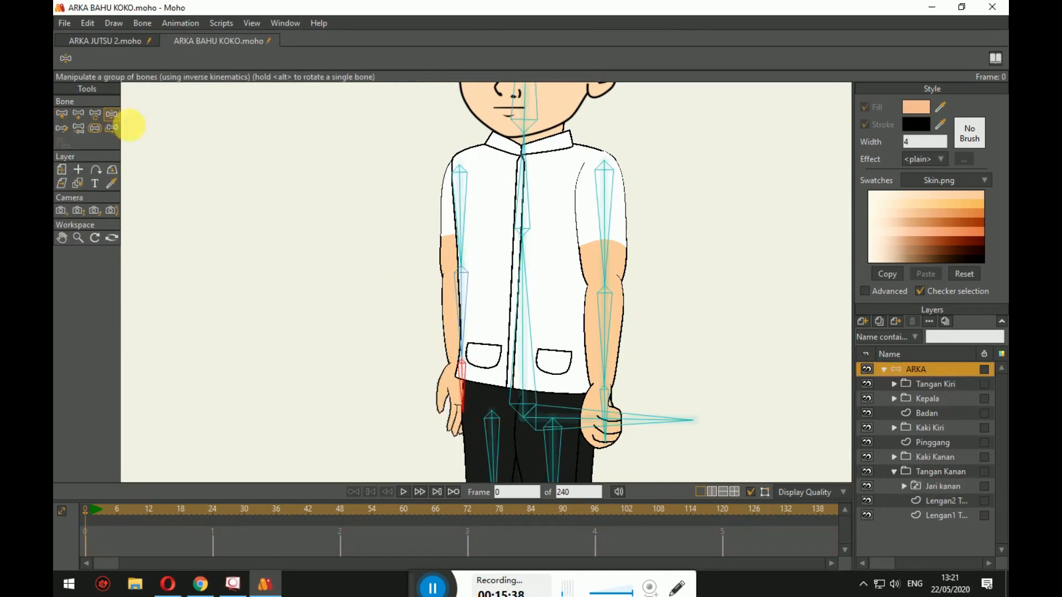
{"action": "left_click_drag", "start_coordinate": [466, 381], "coordinate": [335, 246]}
{"action": "left_click_drag", "start_coordinate": [348, 196], "coordinate": [353, 207]}
{"action": "scroll", "coordinate": [354, 210], "scroll_direction": "up", "scroll_amount": 3}
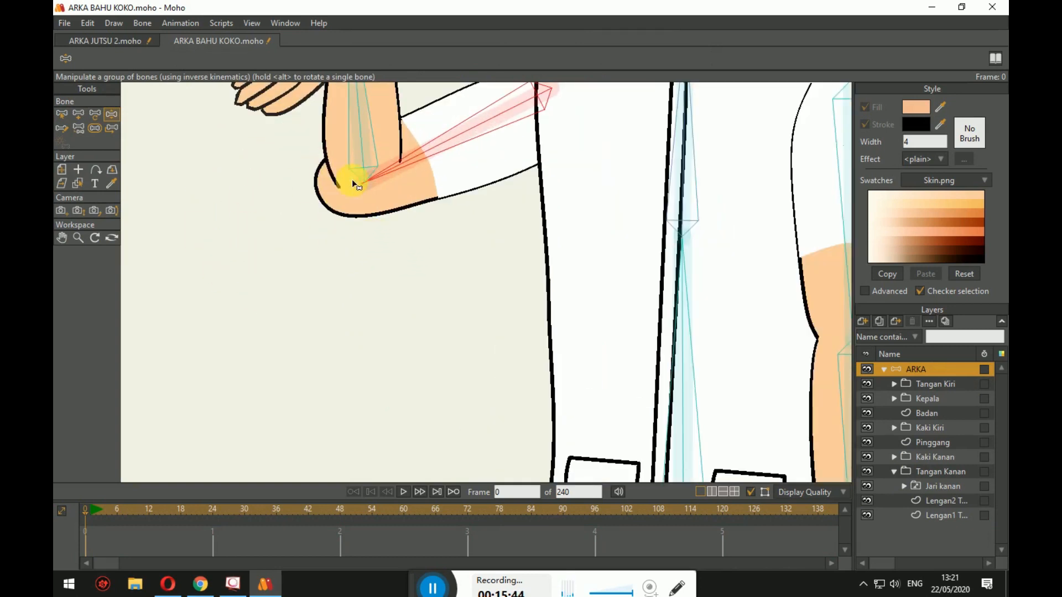
{"action": "scroll", "coordinate": [437, 216], "scroll_direction": "down", "scroll_amount": 2}
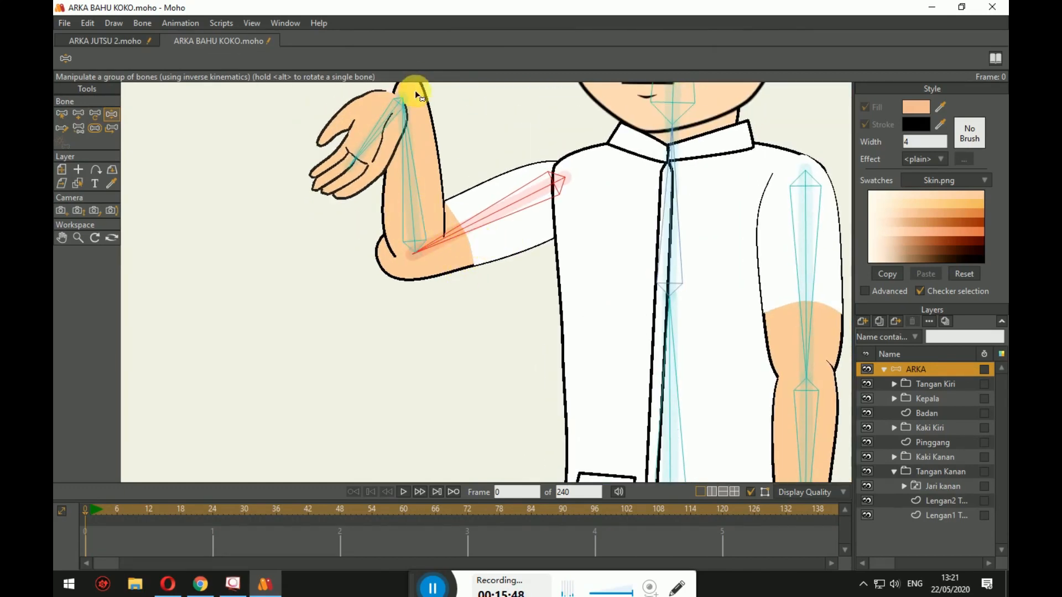
{"action": "left_click_drag", "start_coordinate": [375, 185], "coordinate": [390, 119]}
{"action": "left_click_drag", "start_coordinate": [464, 177], "coordinate": [394, 136]}
{"action": "scroll", "coordinate": [185, 168], "scroll_direction": "down", "scroll_amount": 4}
{"action": "left_click_drag", "start_coordinate": [388, 234], "coordinate": [352, 143]}
{"action": "key", "text": "ctrl+z"}
{"action": "key", "text": "ctrl+z"}
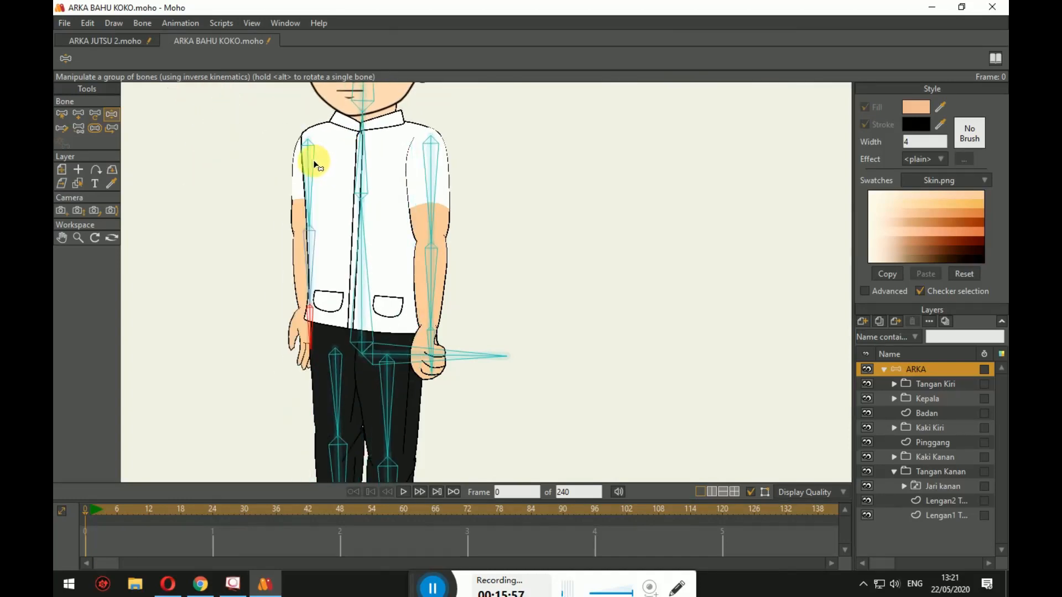
Bind all points of the Lengan1 layer in the Tangan Kiri group to the upper arm bone B5.
{"action": "left_click", "coordinate": [63, 113]}
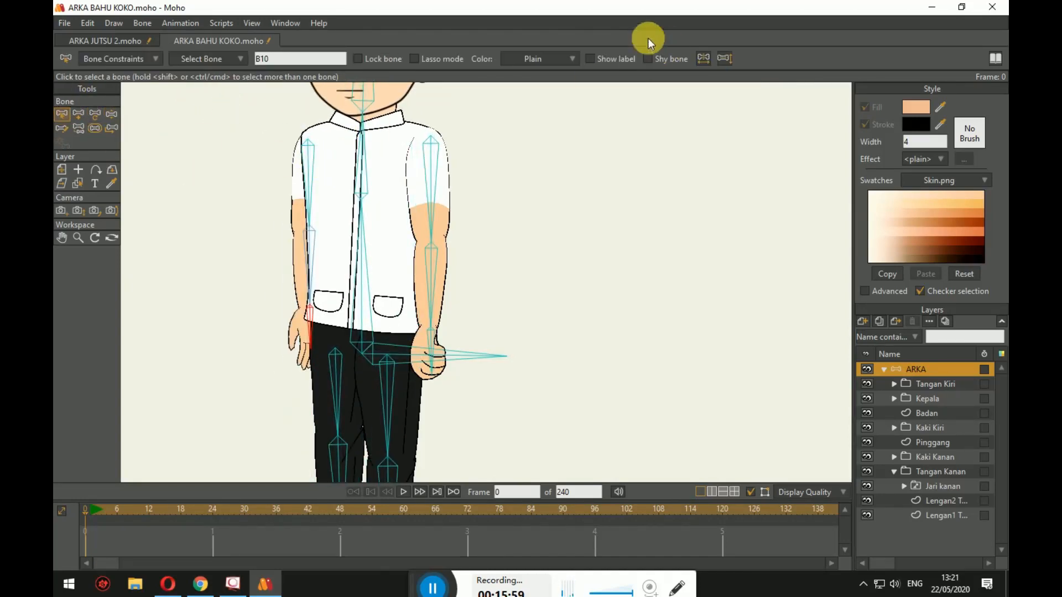
{"action": "left_click", "coordinate": [436, 164]}
{"action": "left_click", "coordinate": [438, 181]}
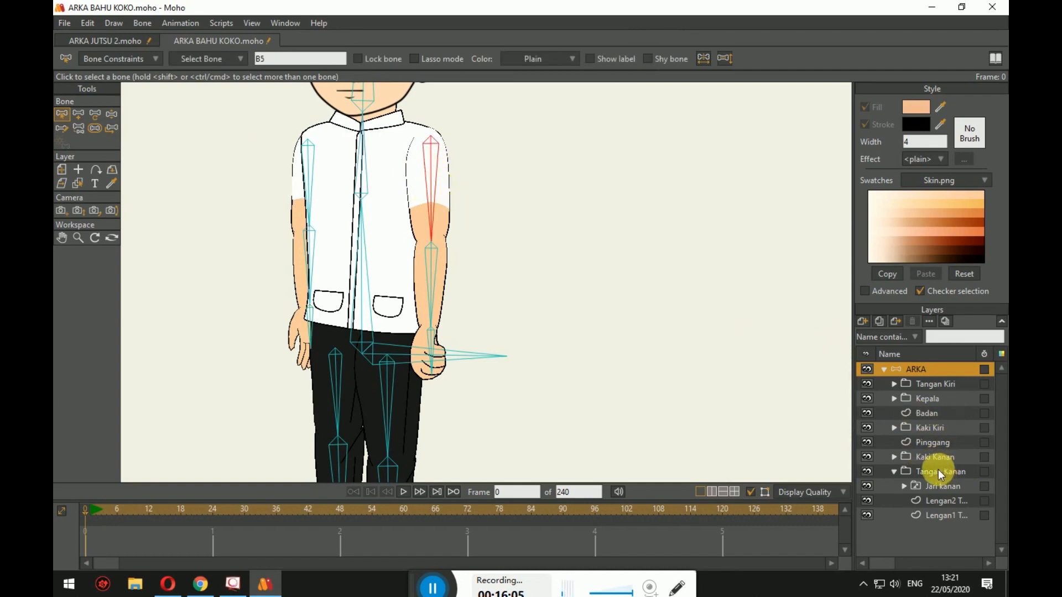
{"action": "left_click", "coordinate": [894, 384]}
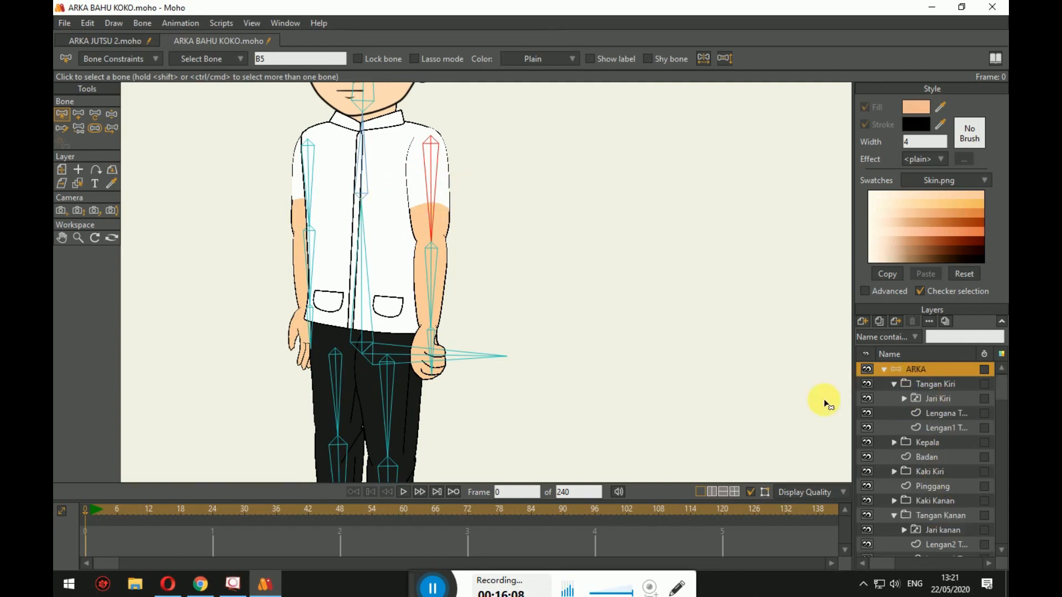
{"action": "left_click", "coordinate": [954, 411]}
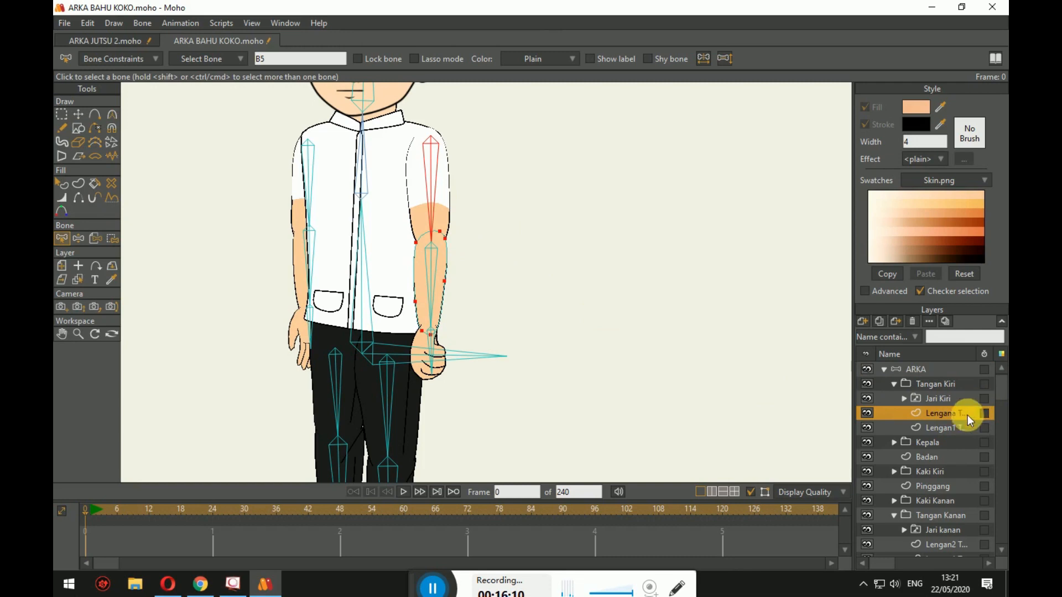
{"action": "left_click", "coordinate": [961, 430]}
{"action": "left_click", "coordinate": [112, 239]}
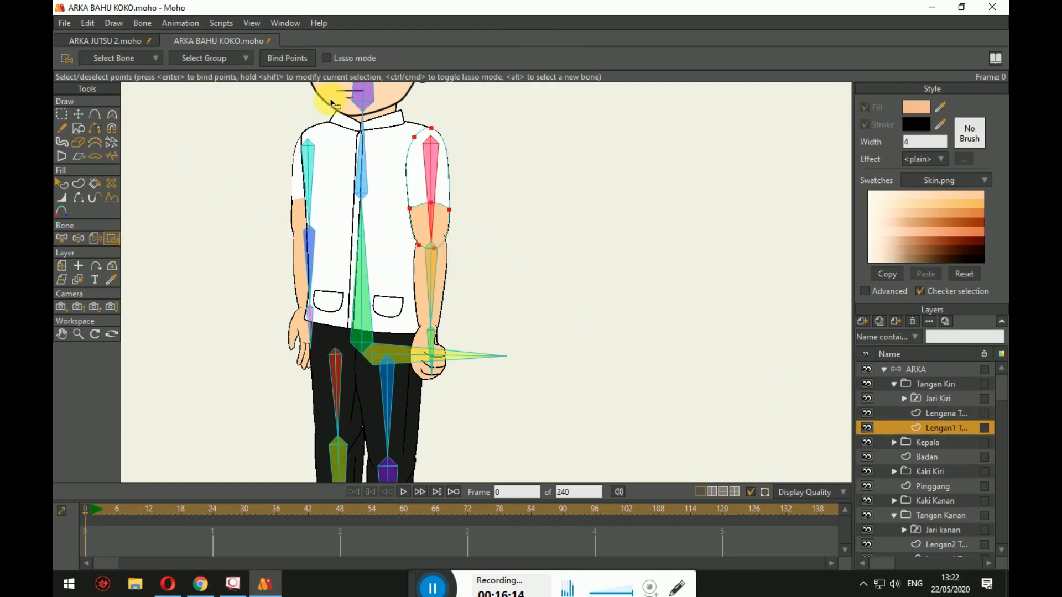
{"action": "left_click", "coordinate": [306, 62]}
{"action": "left_click", "coordinate": [648, 200]}
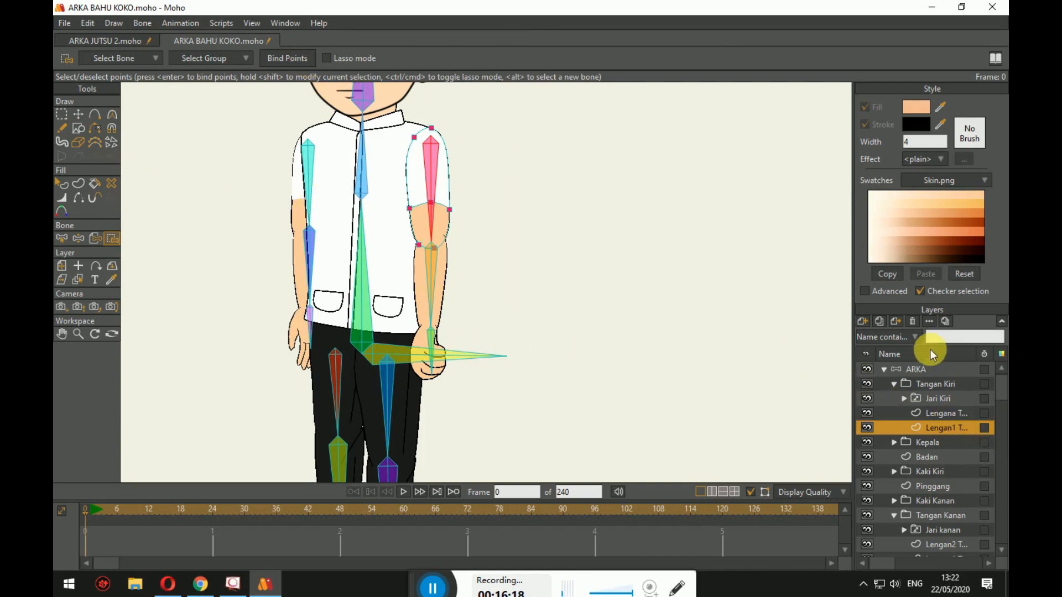
Select the forearm bone B6 and make the Lengana layer in the Tangan Kiri group active for point binding.
{"action": "left_click", "coordinate": [934, 368]}
{"action": "left_click", "coordinate": [439, 266]}
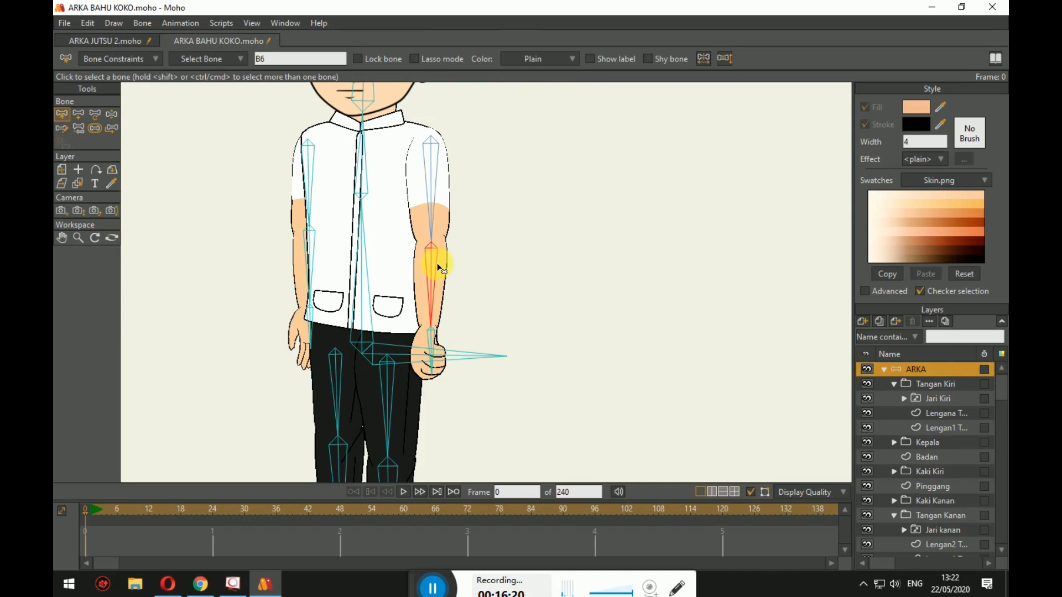
{"action": "left_click", "coordinate": [944, 428]}
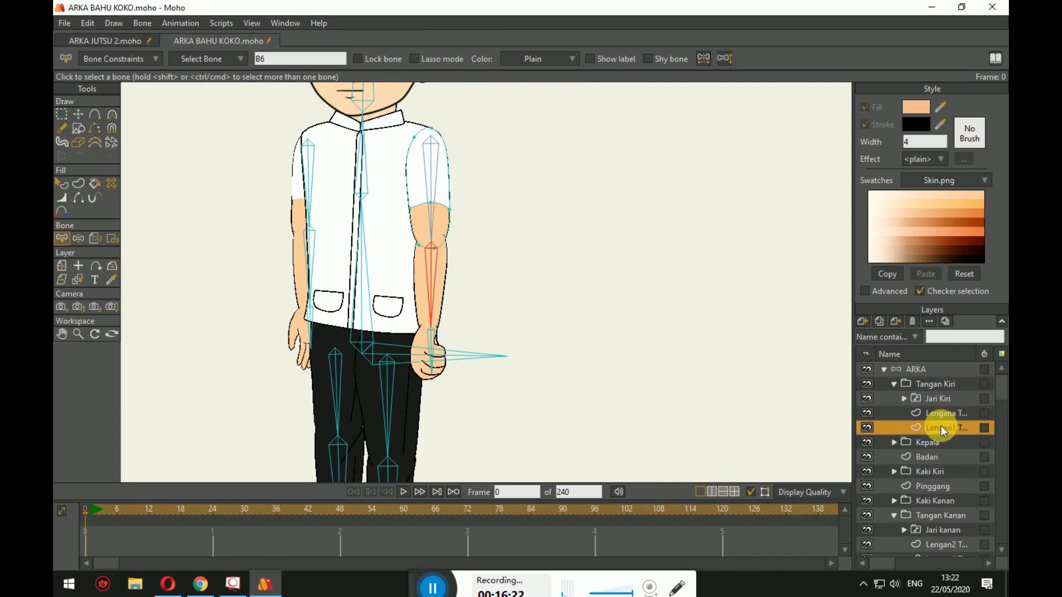
{"action": "left_click", "coordinate": [900, 412]}
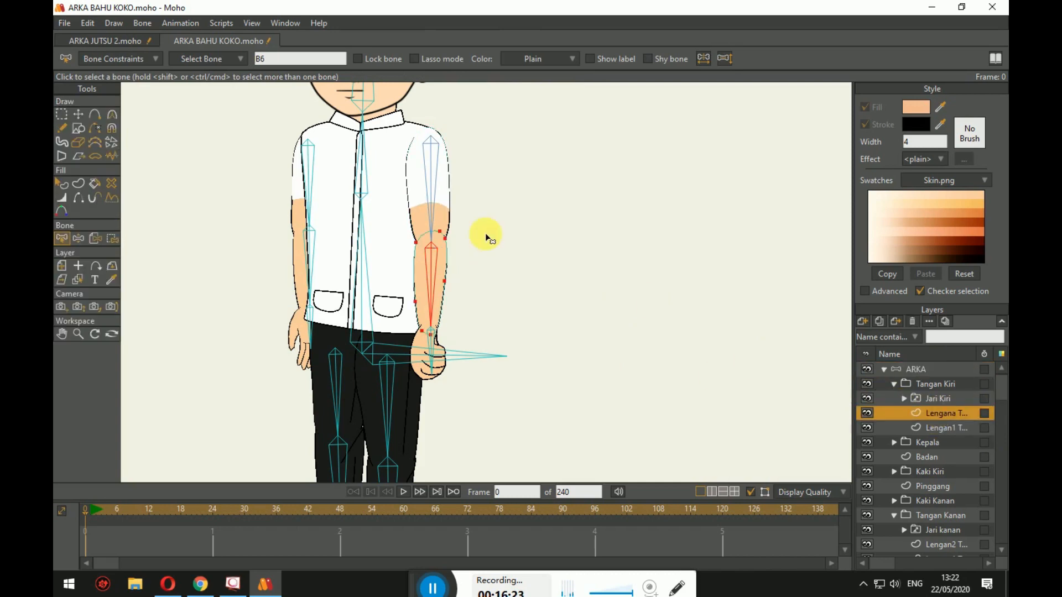
Bind the Tangan Kiri forearm points to bone B6 and the Jari Kiri layer 4 points to hand bone B7.
{"action": "left_click", "coordinate": [109, 241]}
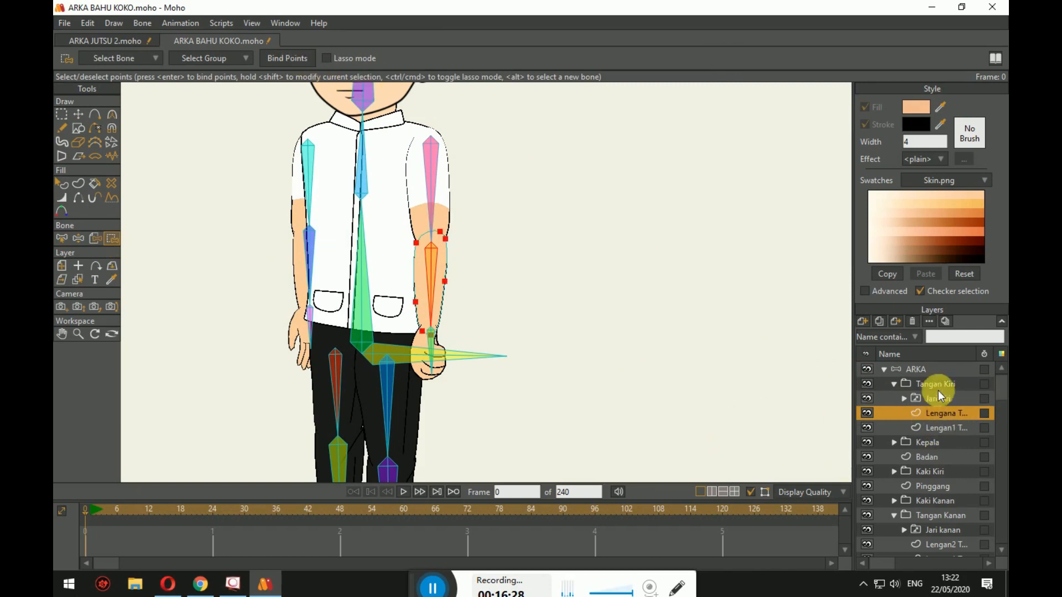
{"action": "left_click", "coordinate": [935, 370]}
{"action": "left_click", "coordinate": [429, 353]}
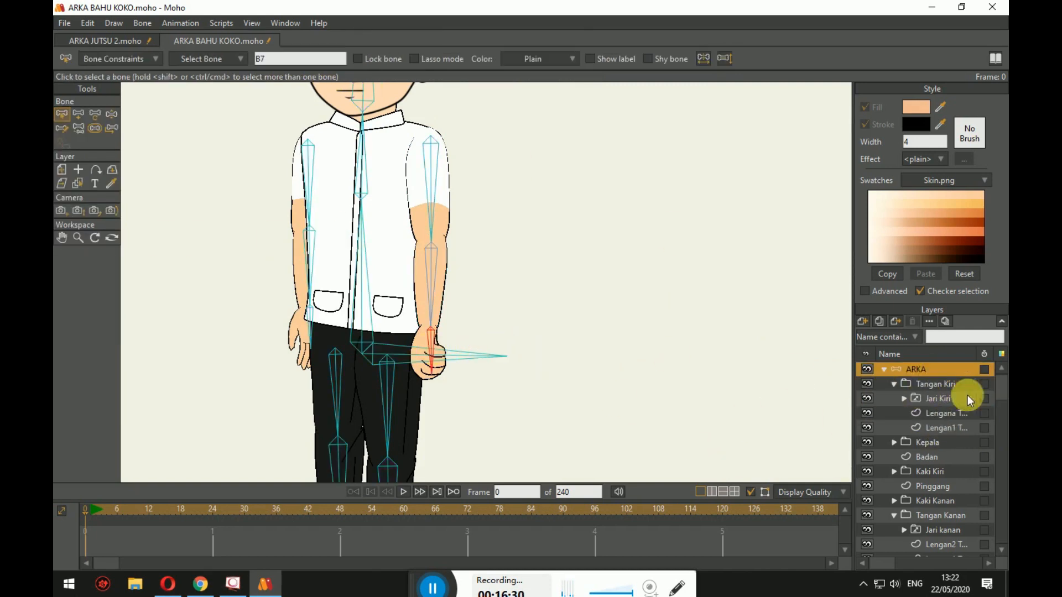
{"action": "left_click", "coordinate": [904, 398]}
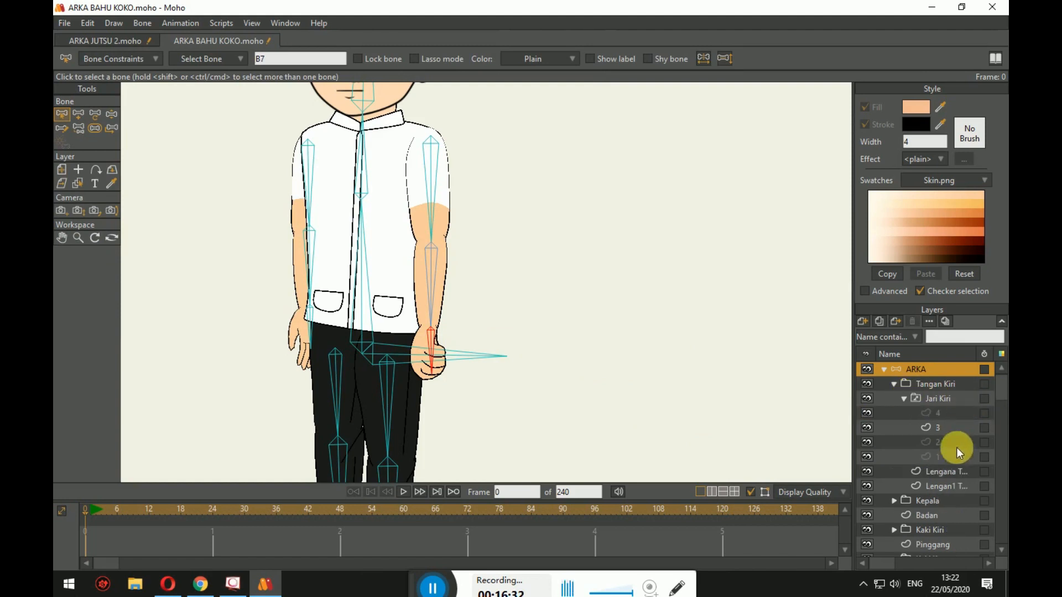
{"action": "left_click", "coordinate": [949, 414]}
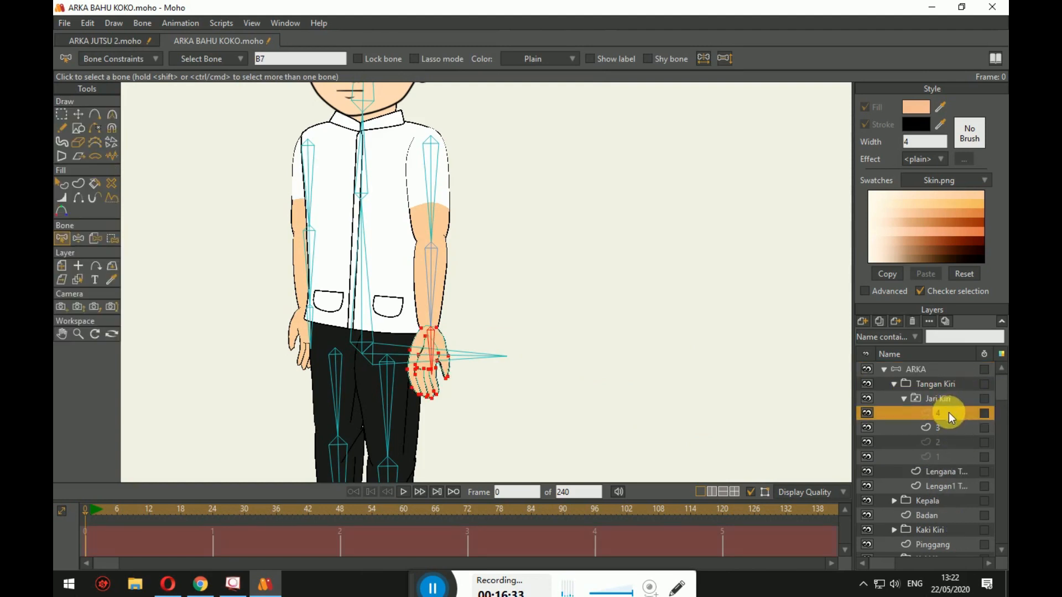
{"action": "left_click", "coordinate": [112, 238]}
{"action": "left_click", "coordinate": [291, 60]}
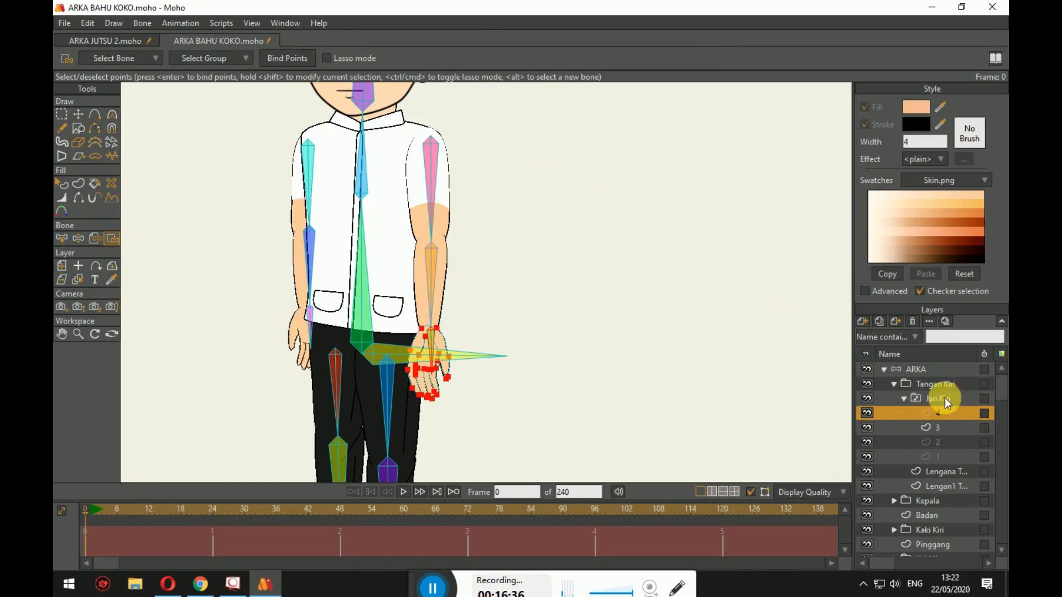
Bind the points of Jari Kiri hand layers 3, 2 and 1 to hand bone B7.
{"action": "left_click", "coordinate": [958, 429]}
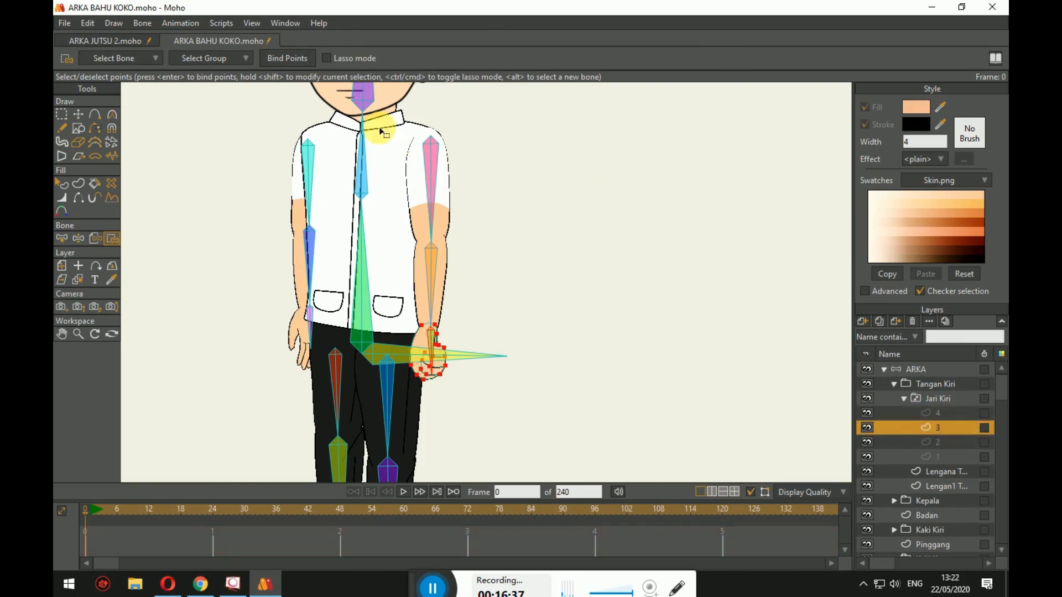
{"action": "left_click", "coordinate": [960, 443]}
{"action": "left_click", "coordinate": [300, 58]}
{"action": "left_click", "coordinate": [938, 456]}
{"action": "left_click", "coordinate": [290, 60]}
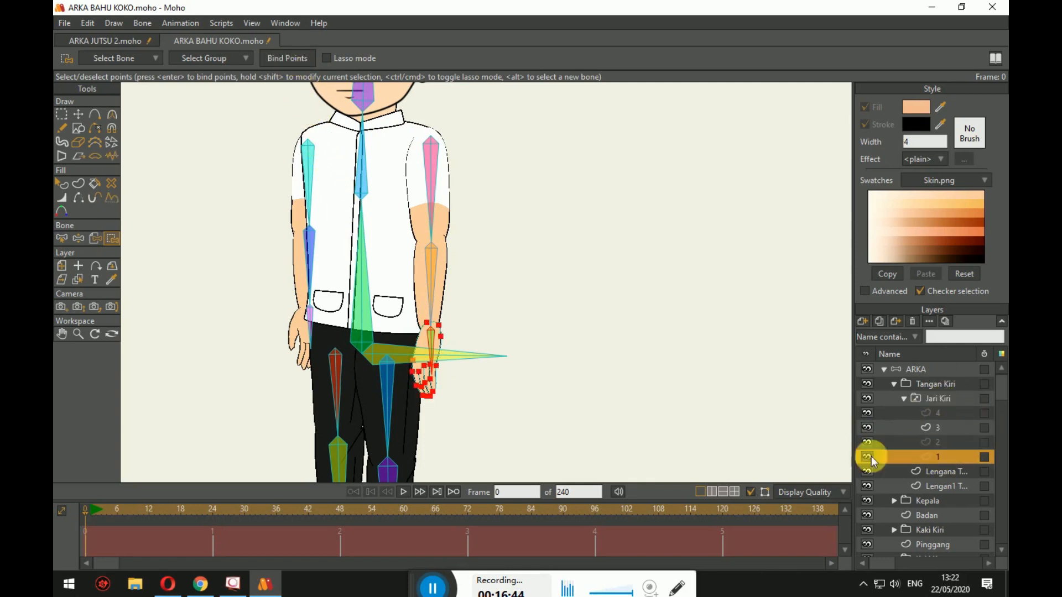
Review hand layers 3 and 2, and collapse the Jari Kiri and Tangan Kiri groups.
{"action": "left_click", "coordinate": [925, 428]}
{"action": "left_click", "coordinate": [928, 442]}
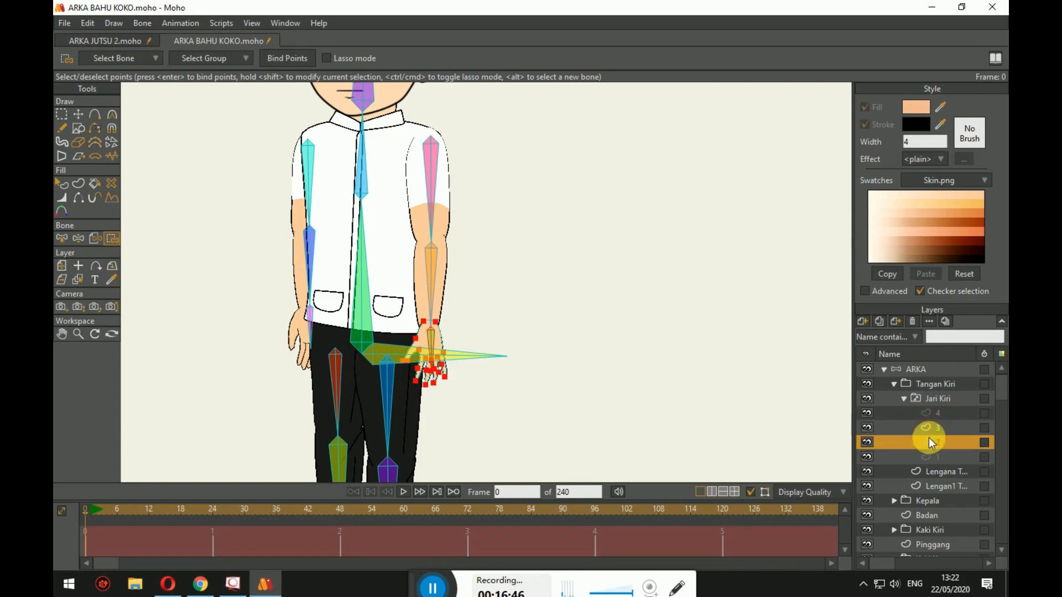
{"action": "left_click", "coordinate": [905, 399]}
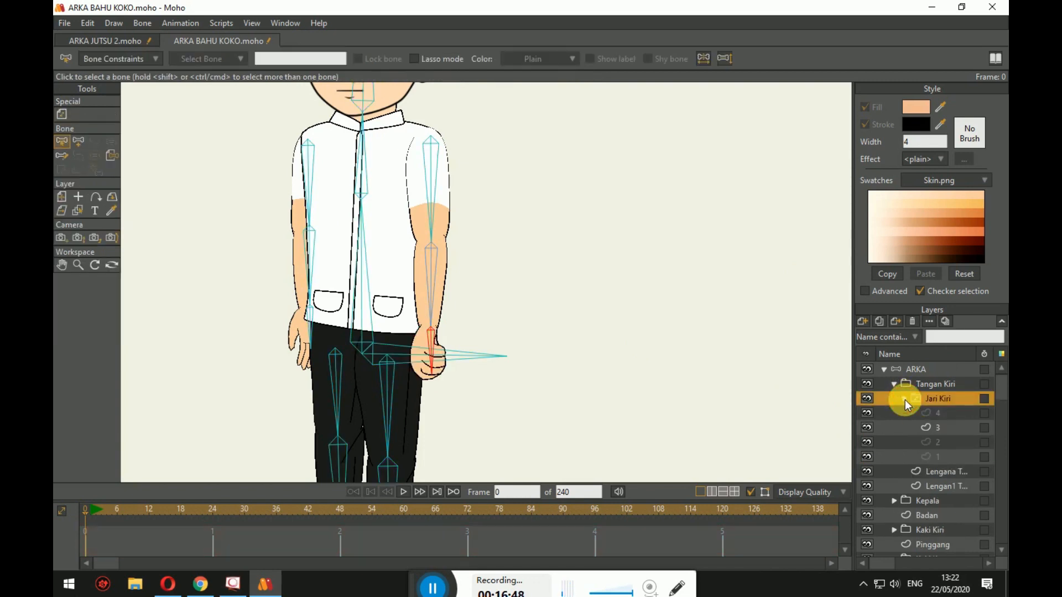
{"action": "left_click", "coordinate": [904, 398]}
{"action": "left_click", "coordinate": [894, 385]}
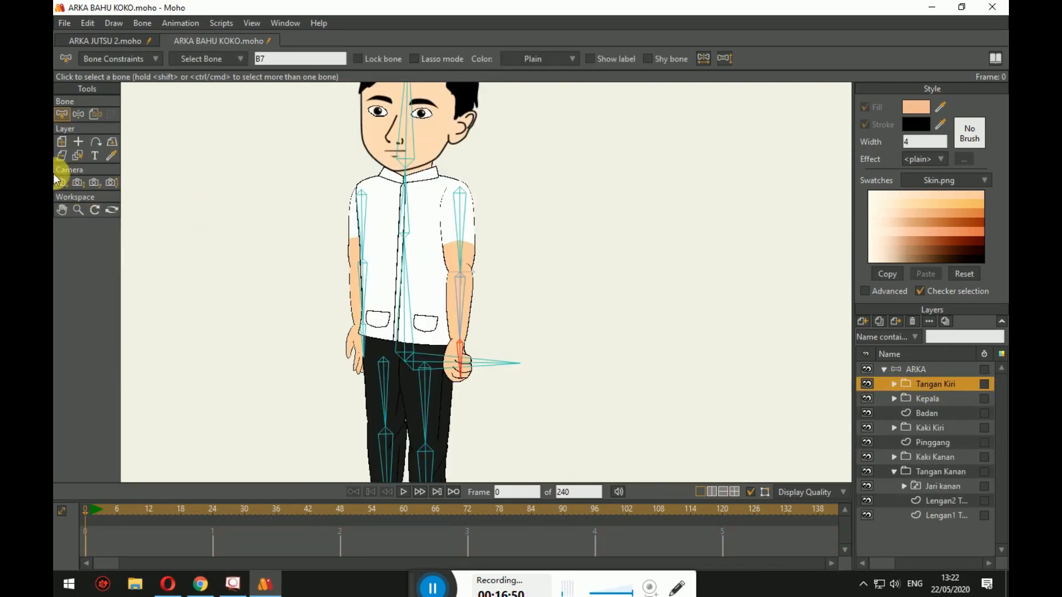
Select the ARKA bone layer and collapse its layer tree.
{"action": "left_click", "coordinate": [965, 372]}
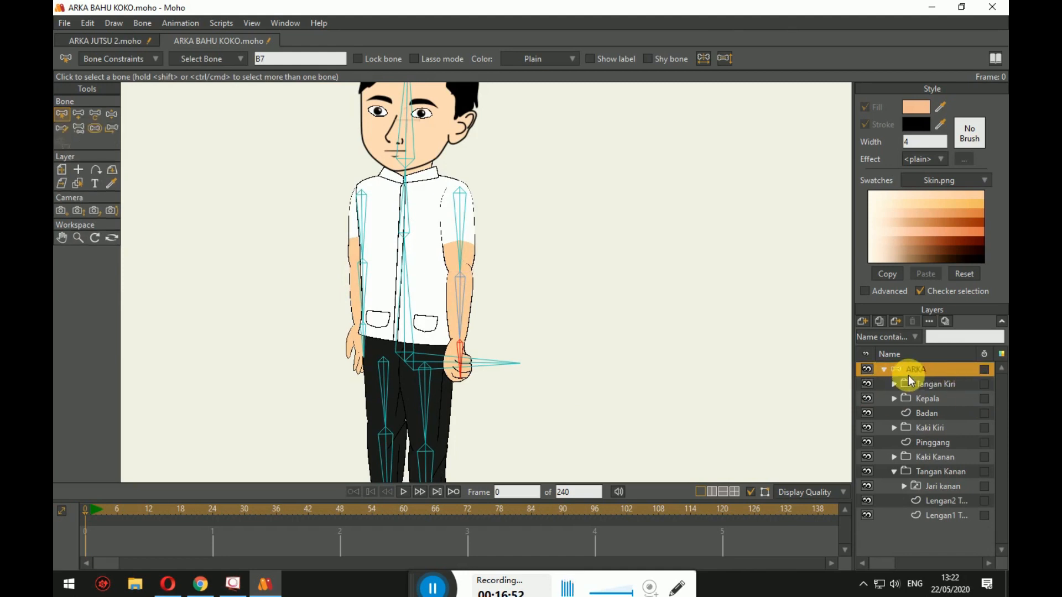
{"action": "left_click", "coordinate": [883, 370]}
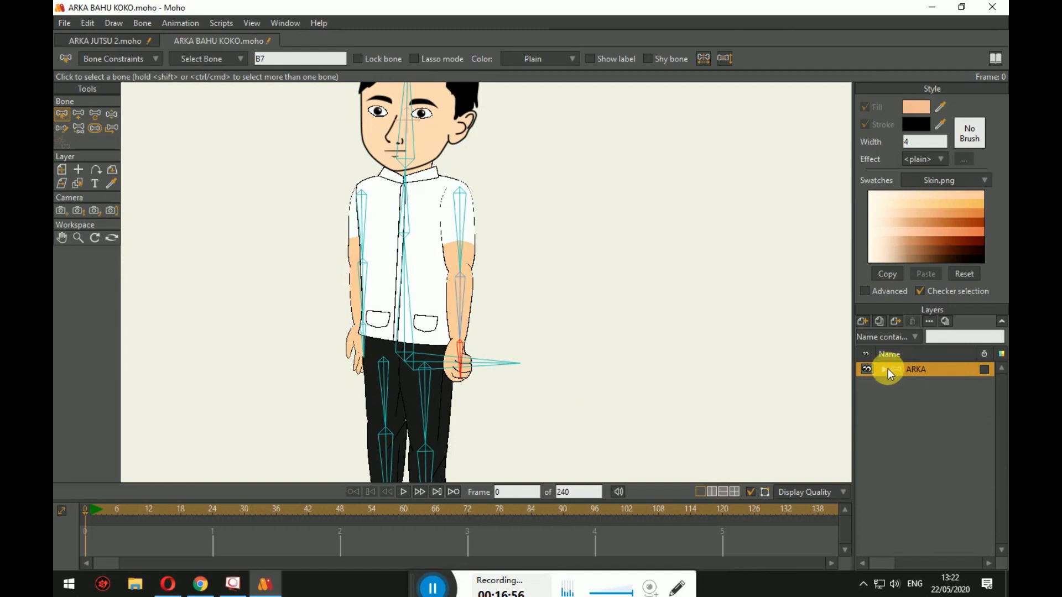
{"action": "left_click", "coordinate": [885, 370]}
{"action": "left_click", "coordinate": [934, 384]}
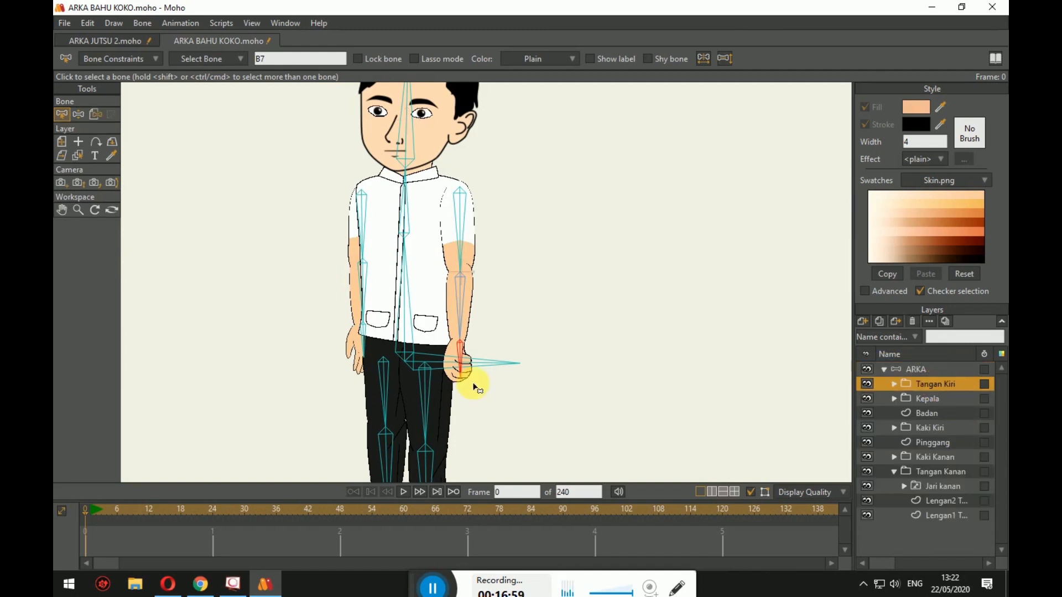
{"action": "left_click", "coordinate": [926, 371]}
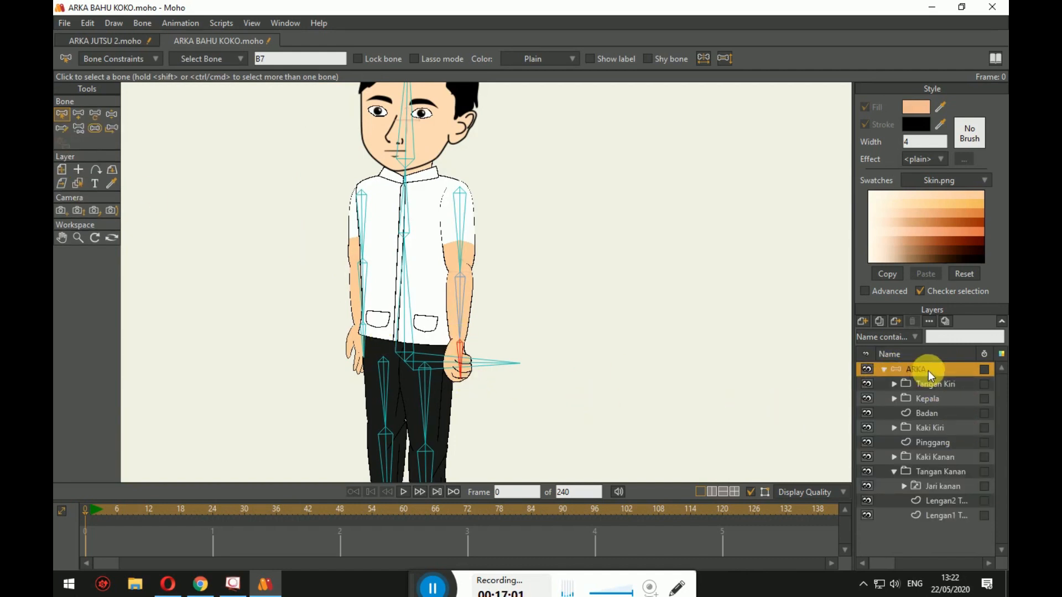
{"action": "left_click", "coordinate": [886, 373]}
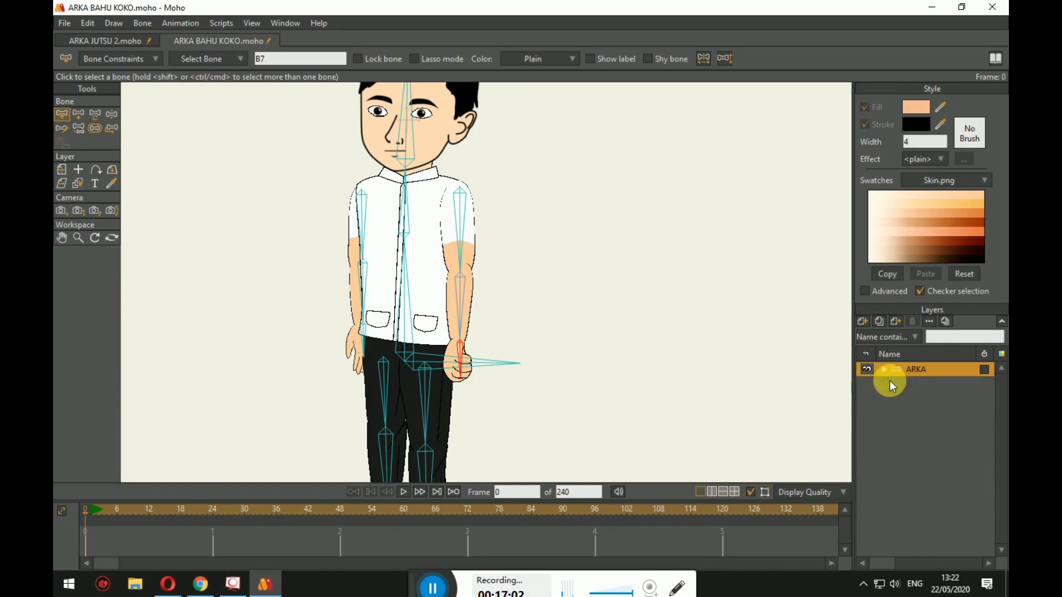
Test the rig by posing the arm and head bones with Manipulate Bones, and undo the pose changes.
{"action": "left_click", "coordinate": [110, 120]}
{"action": "left_click_drag", "start_coordinate": [482, 368], "coordinate": [586, 135]}
{"action": "left_click_drag", "start_coordinate": [359, 338], "coordinate": [332, 195]}
{"action": "mouse_move", "coordinate": [434, 166]}
{"action": "left_mouse_down"}
{"action": "mouse_move", "coordinate": [467, 177]}
{"action": "mouse_move", "coordinate": [443, 177]}
{"action": "left_mouse_up"}
{"action": "mouse_move", "coordinate": [434, 268]}
{"action": "left_mouse_down"}
{"action": "mouse_move", "coordinate": [395, 283]}
{"action": "mouse_move", "coordinate": [491, 287]}
{"action": "mouse_move", "coordinate": [424, 262]}
{"action": "left_mouse_up"}
{"action": "key", "text": "ctrl+z"}
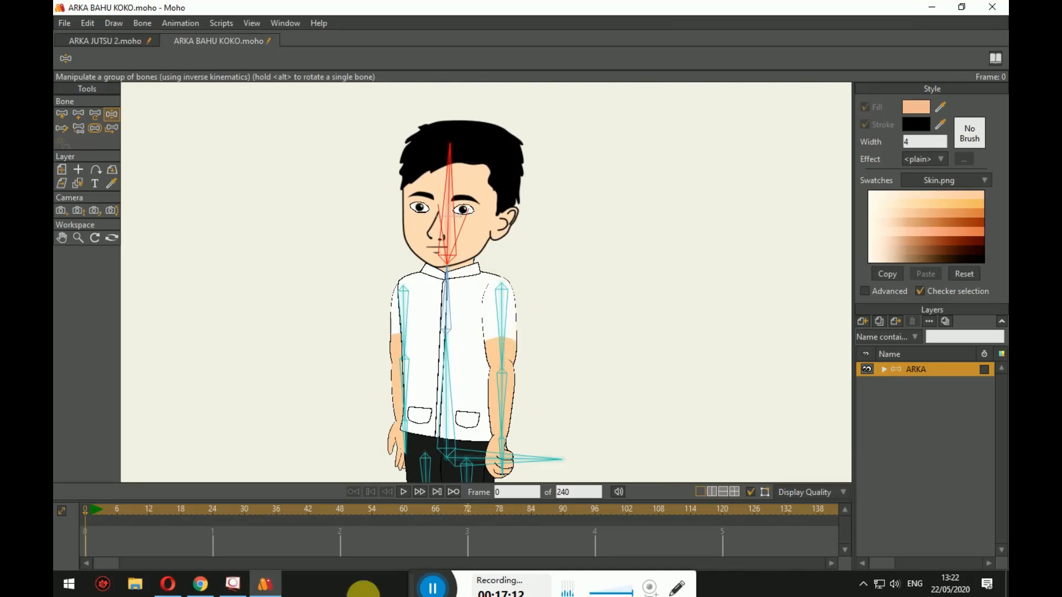
Bind the Paha Kiri thigh points in the Kaki Kanan group to bone B11.
{"action": "scroll", "coordinate": [461, 449], "scroll_direction": "down", "scroll_amount": 5}
{"action": "left_click_drag", "start_coordinate": [491, 281], "coordinate": [505, 28]}
{"action": "scroll", "coordinate": [466, 246], "scroll_direction": "up", "scroll_amount": 5}
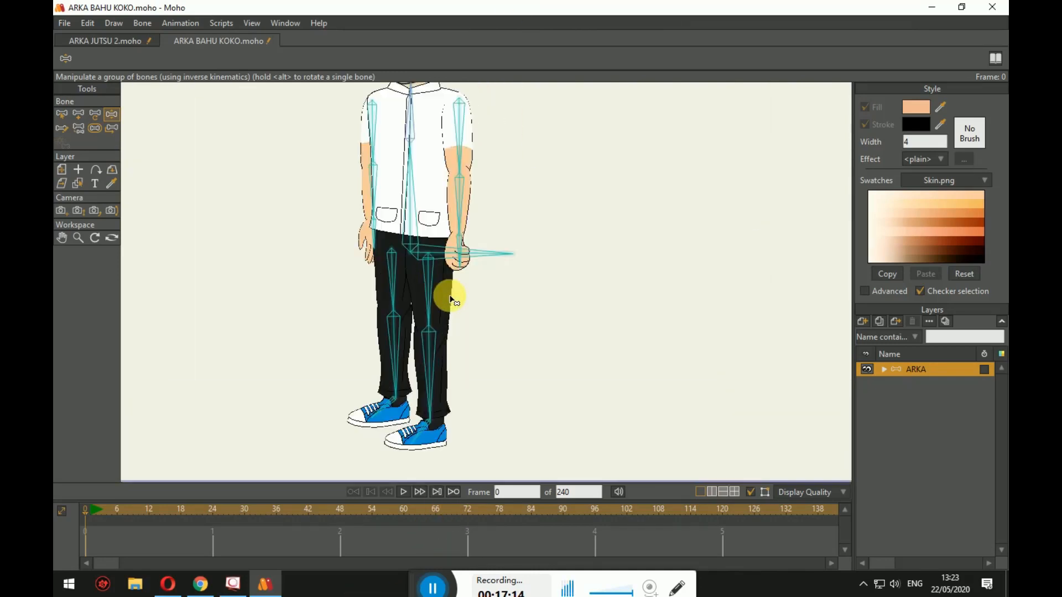
{"action": "left_click", "coordinate": [885, 370]}
{"action": "left_click", "coordinate": [61, 114]}
{"action": "left_click", "coordinate": [368, 251]}
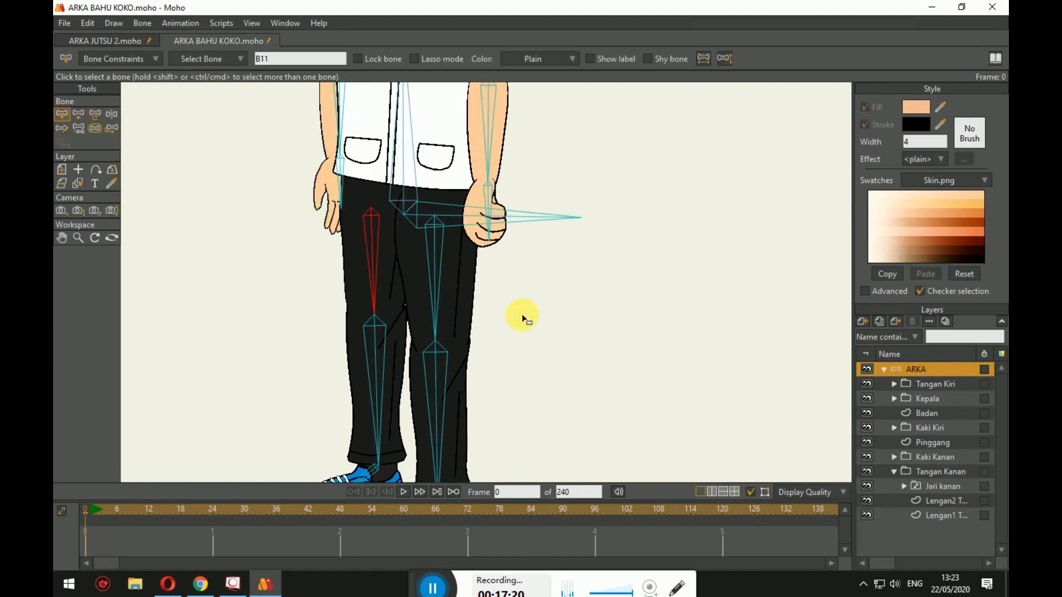
{"action": "left_click_drag", "start_coordinate": [571, 341], "coordinate": [577, 322]}
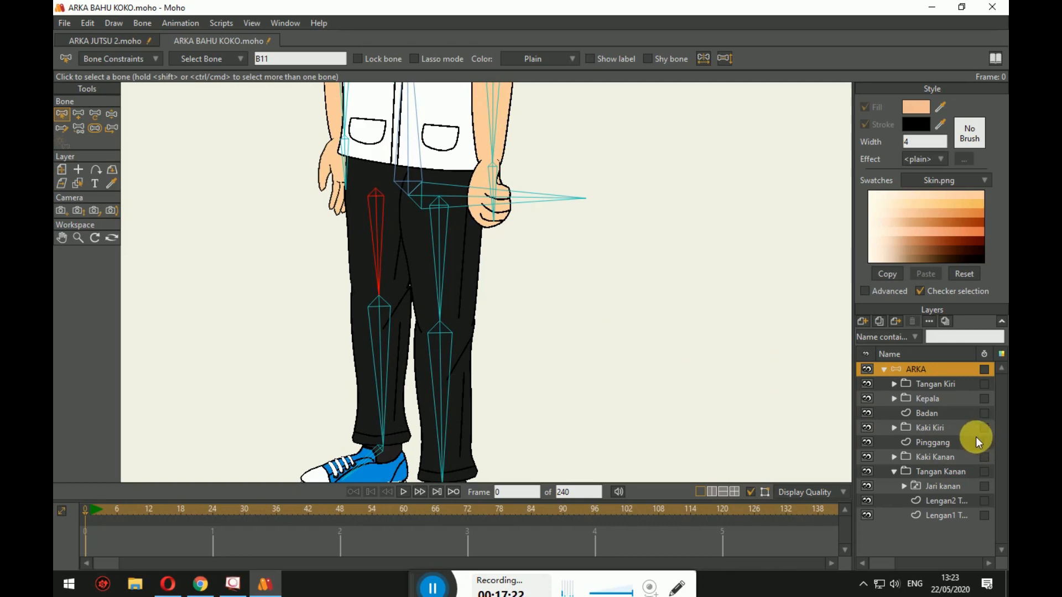
{"action": "left_click", "coordinate": [894, 457]}
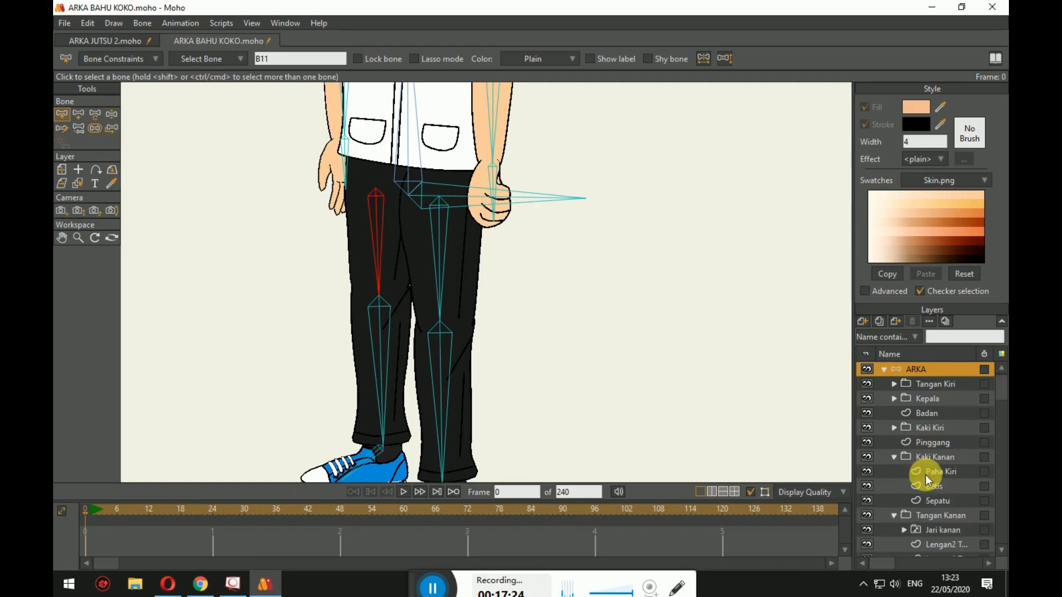
{"action": "left_click", "coordinate": [934, 473]}
{"action": "left_click", "coordinate": [112, 238]}
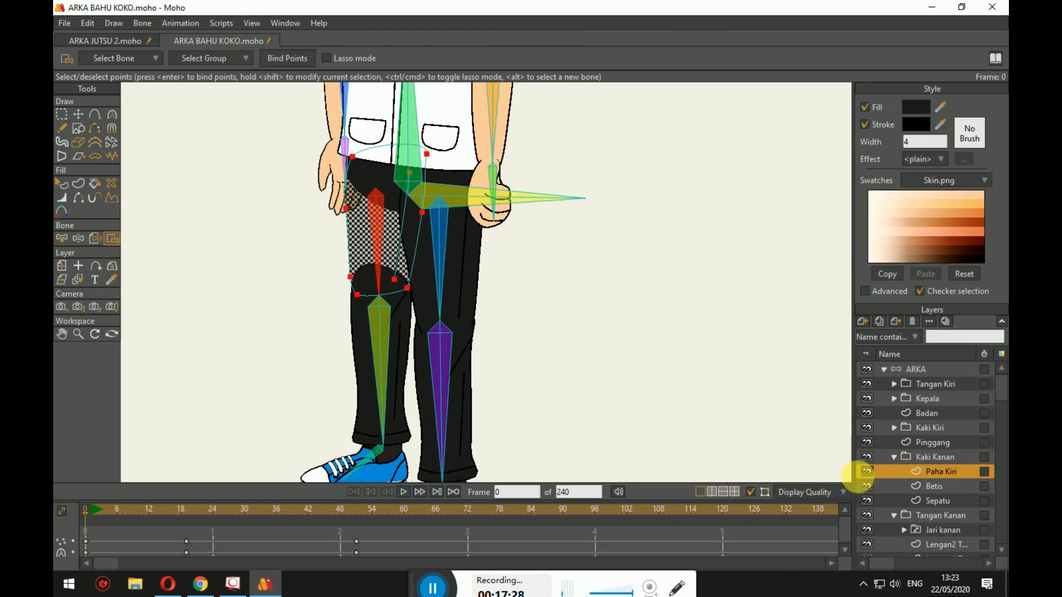
Bind the Betis calf points in the Kaki Kanan group to bone B12.
{"action": "left_click", "coordinate": [916, 369]}
{"action": "left_click", "coordinate": [382, 342]}
{"action": "left_click", "coordinate": [391, 344]}
{"action": "left_click", "coordinate": [950, 491]}
{"action": "left_click", "coordinate": [115, 243]}
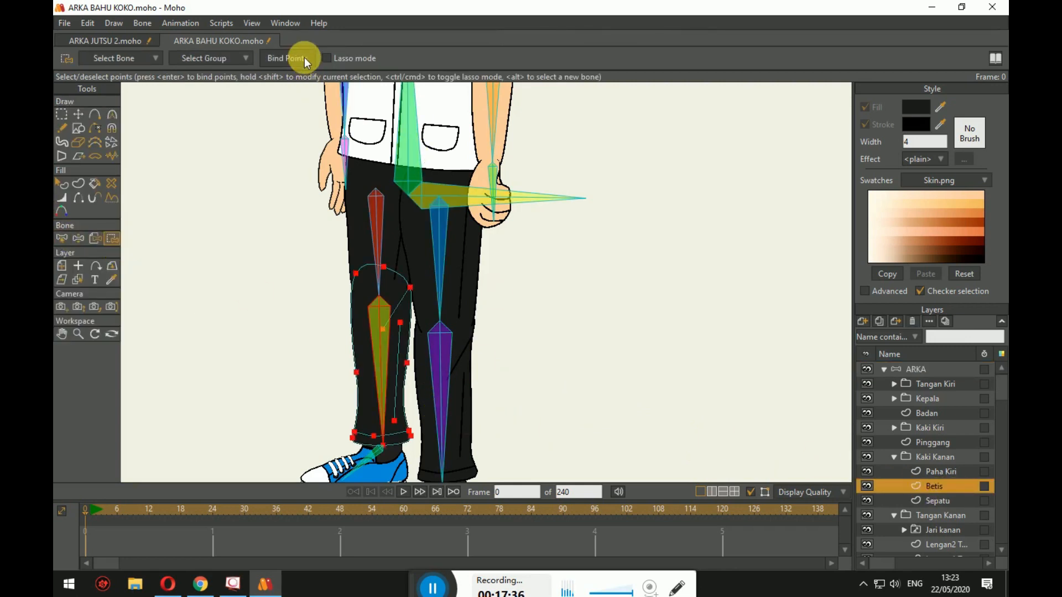
Bind the Sepatu shoe points in the Kaki Kanan group to foot bone B13.
{"action": "left_click", "coordinate": [61, 243]}
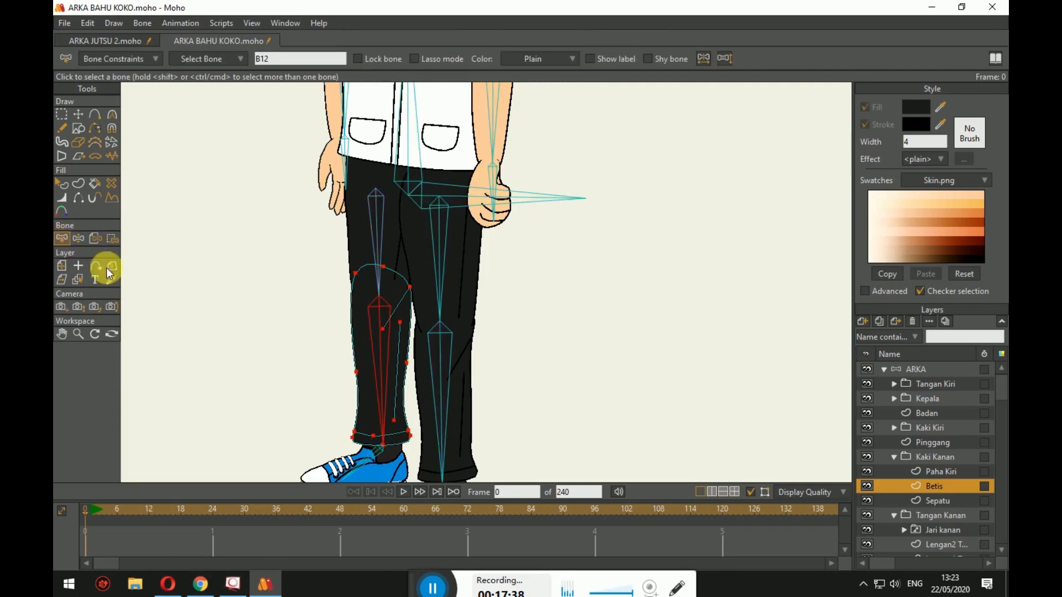
{"action": "scroll", "coordinate": [320, 296], "scroll_direction": "down", "scroll_amount": 3}
{"action": "left_click", "coordinate": [346, 362]}
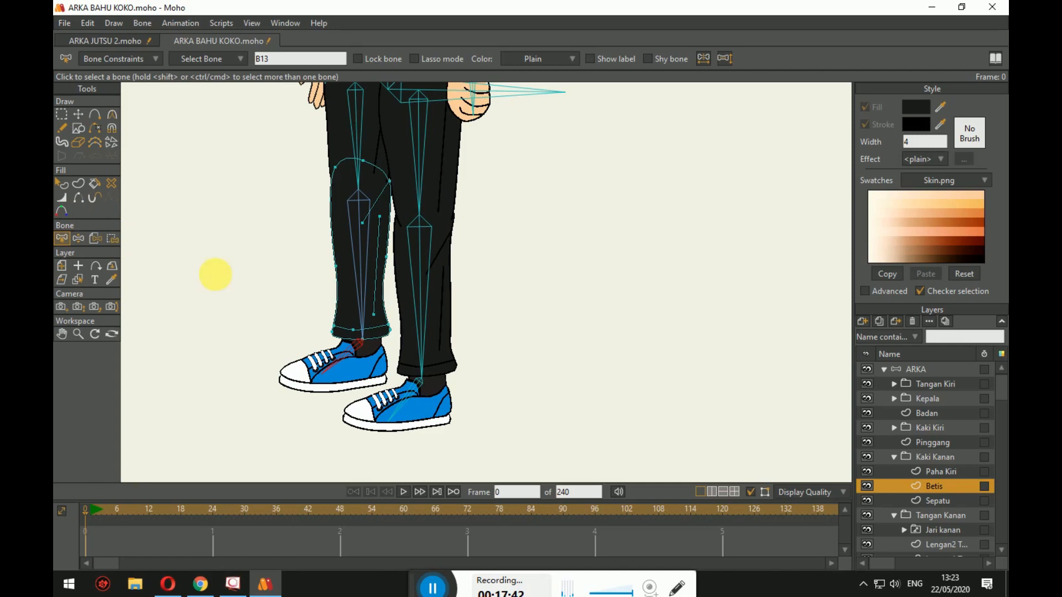
{"action": "left_click", "coordinate": [113, 238]}
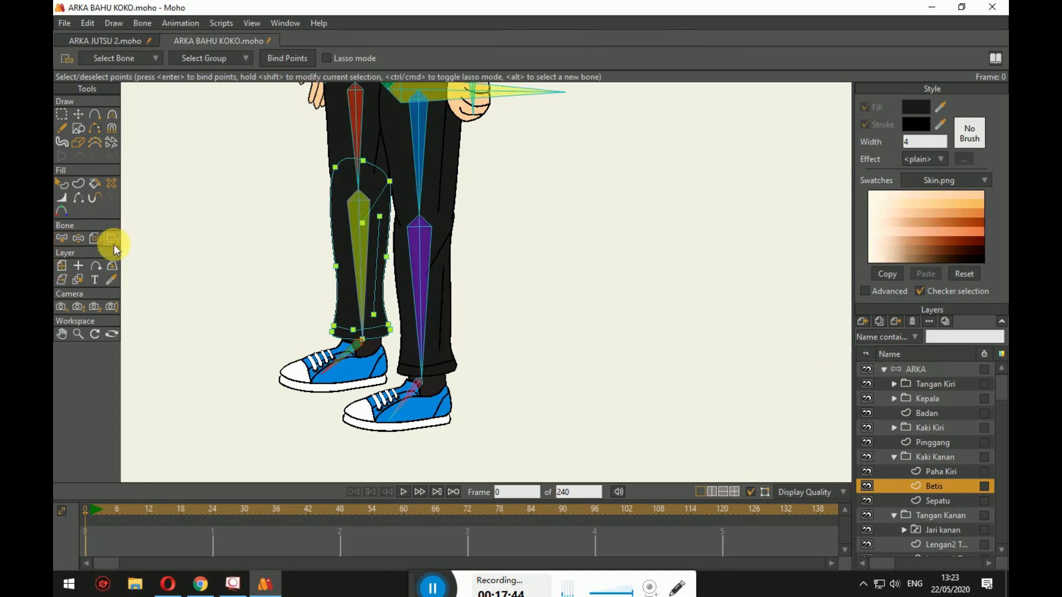
{"action": "left_click", "coordinate": [60, 238]}
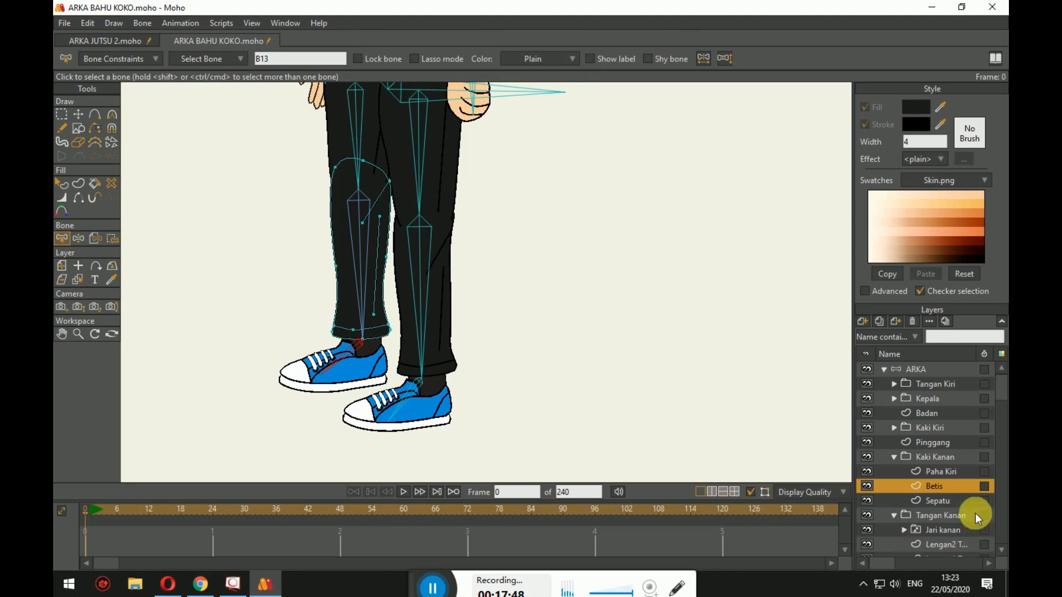
{"action": "left_click", "coordinate": [964, 504]}
{"action": "left_click", "coordinate": [106, 243]}
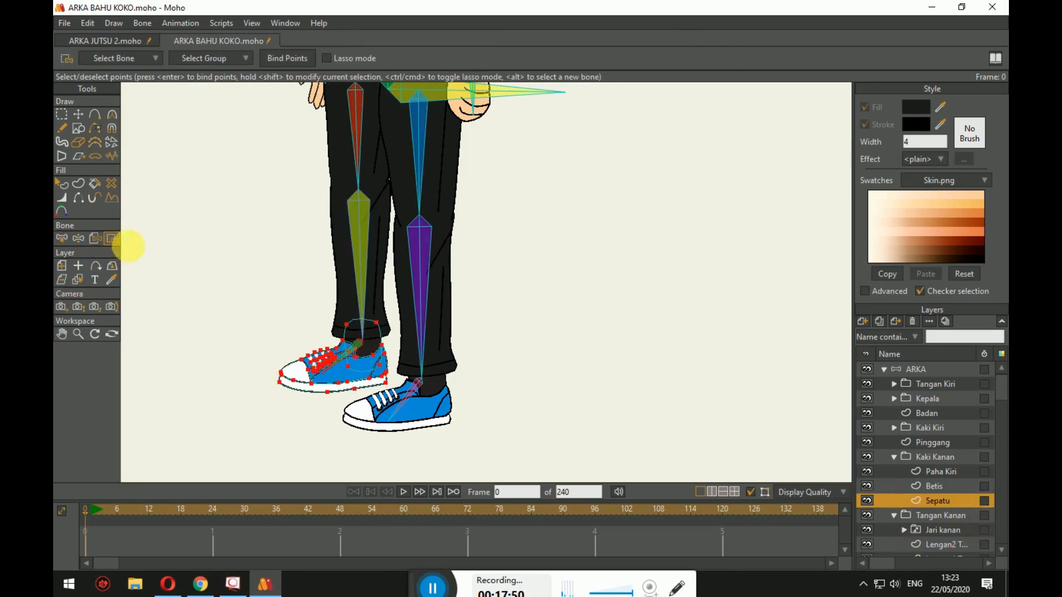
Collapse the Kaki Kanan group and bind the Paha Kiri thigh points in the Kaki Kiri group to bone B14.
{"action": "left_click", "coordinate": [63, 240]}
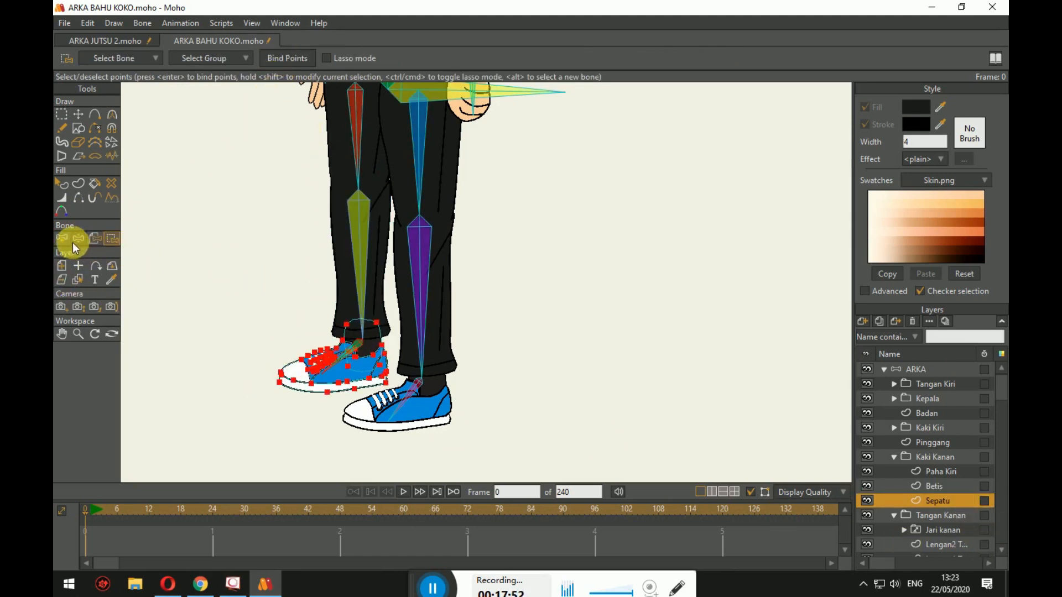
{"action": "left_click", "coordinate": [416, 114]}
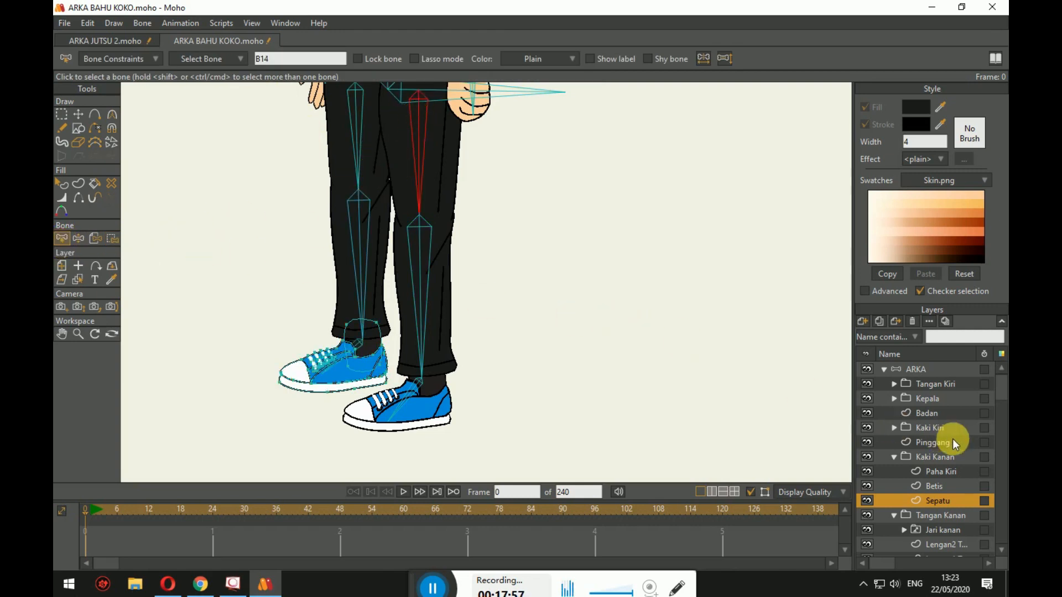
{"action": "scroll", "coordinate": [953, 479], "scroll_direction": "down", "scroll_amount": 1}
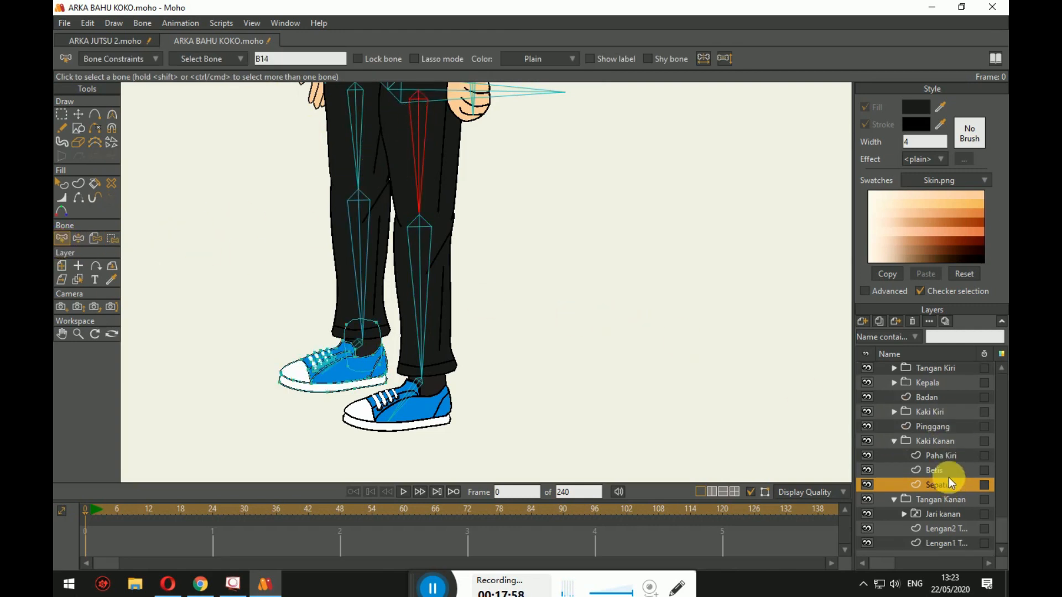
{"action": "left_click", "coordinate": [895, 439]}
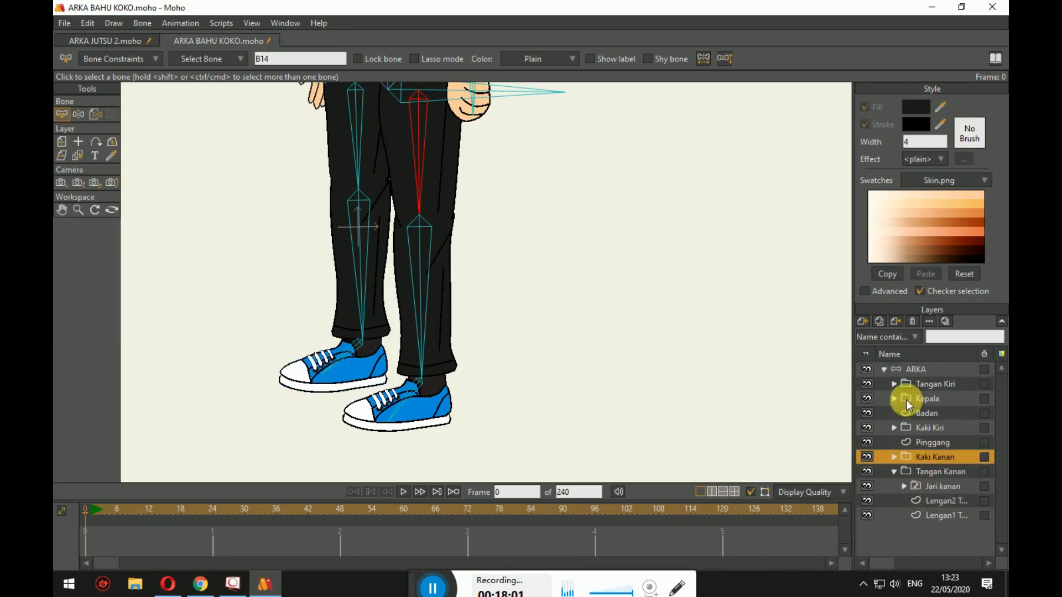
{"action": "left_click", "coordinate": [894, 428]}
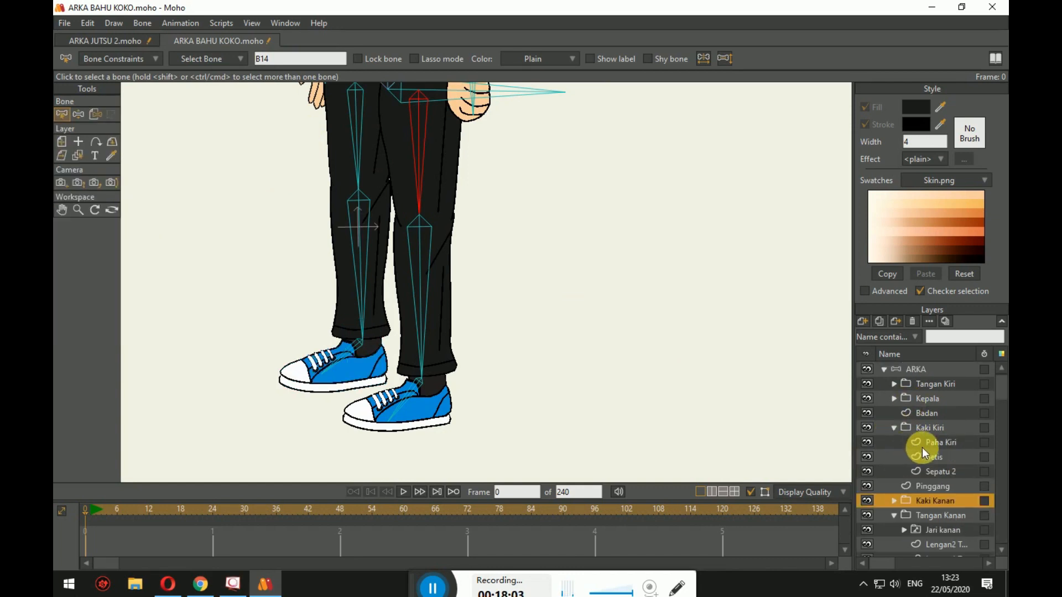
{"action": "left_click", "coordinate": [925, 446]}
{"action": "left_click", "coordinate": [112, 239]}
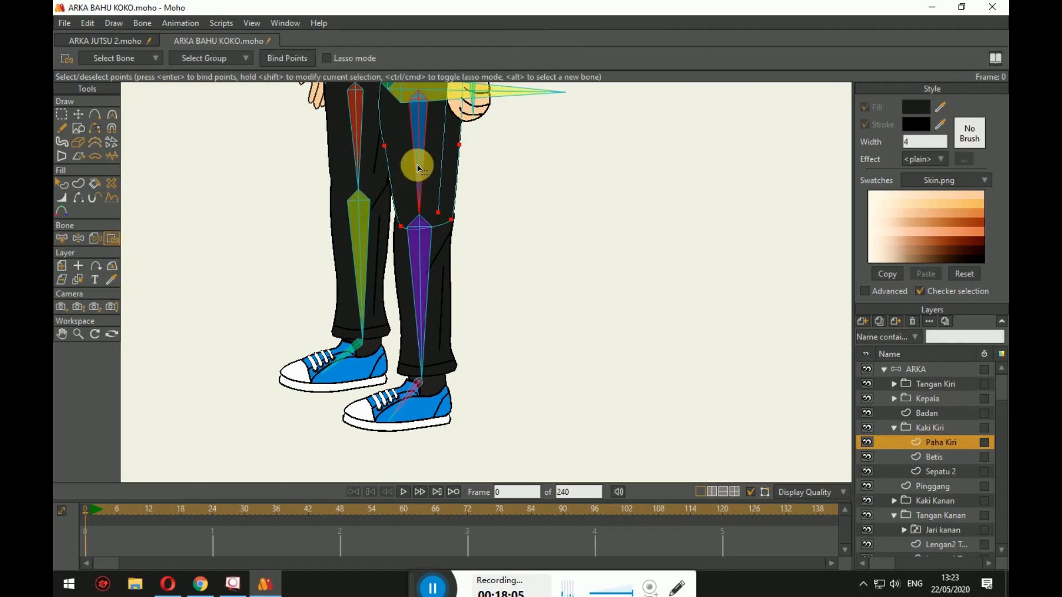
{"action": "left_click", "coordinate": [271, 61]}
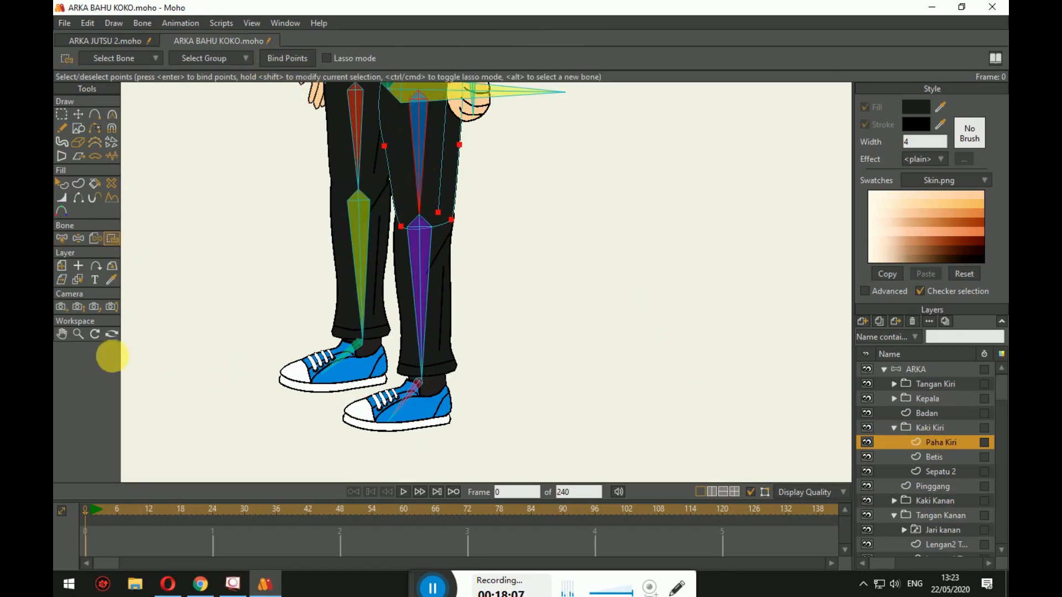
{"action": "left_click", "coordinate": [60, 237]}
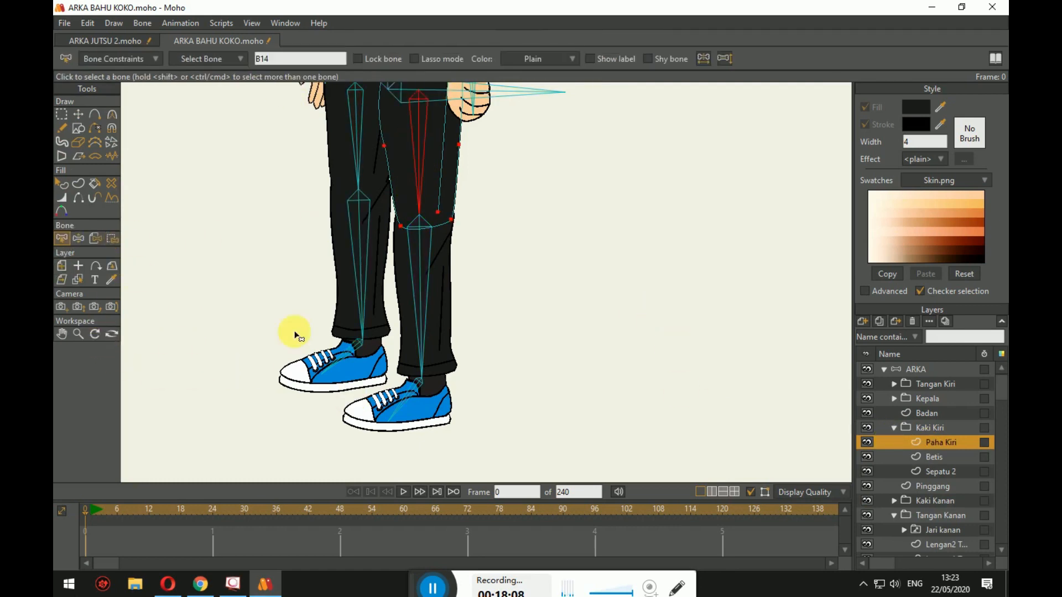
Try to bind the Betis calf points in the Kaki Kiri group.
{"action": "left_click", "coordinate": [937, 459]}
{"action": "left_click", "coordinate": [104, 237]}
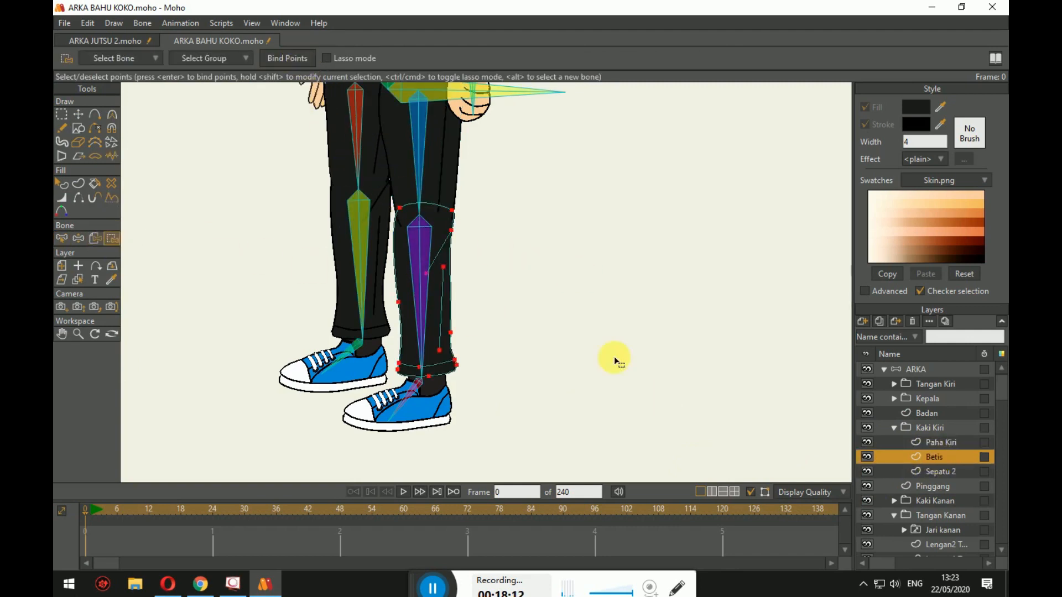
Bind the Sepatu 2 shoe points in the Kaki Kiri group to foot bone B16.
{"action": "left_click", "coordinate": [62, 239]}
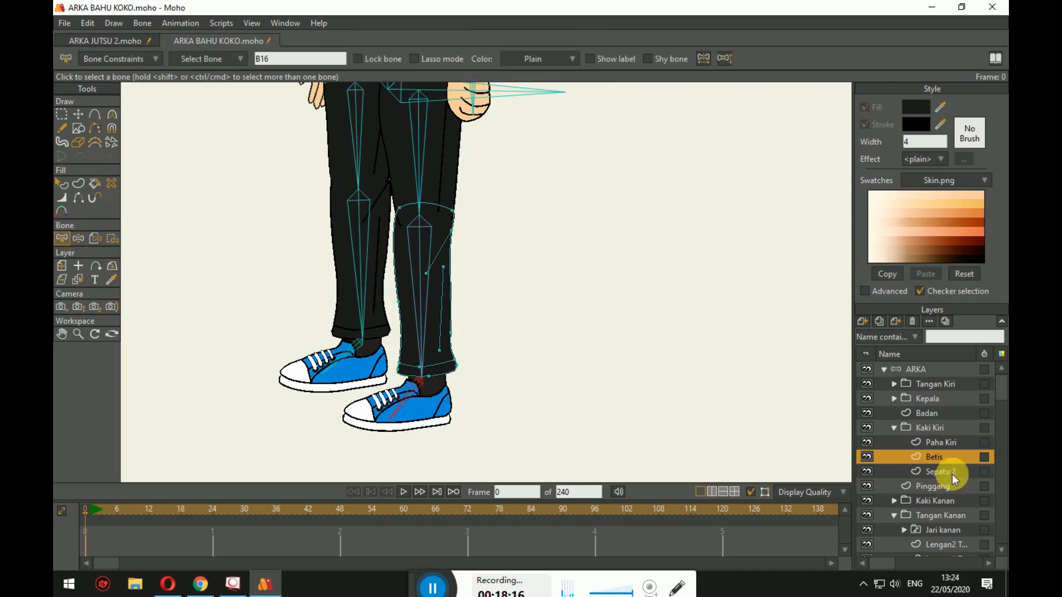
{"action": "left_click", "coordinate": [947, 471]}
{"action": "left_click", "coordinate": [112, 239]}
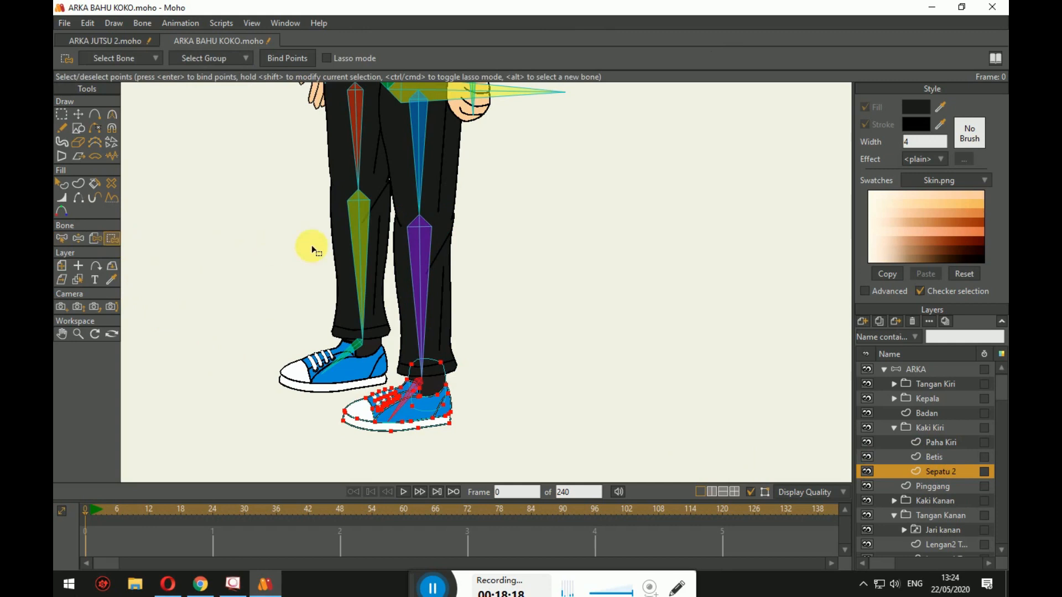
Test the leg and arm bindings on the ARKA bone layer by posing both legs and one arm with Manipulate Bones.
{"action": "scroll", "coordinate": [518, 250], "scroll_direction": "down", "scroll_amount": 2}
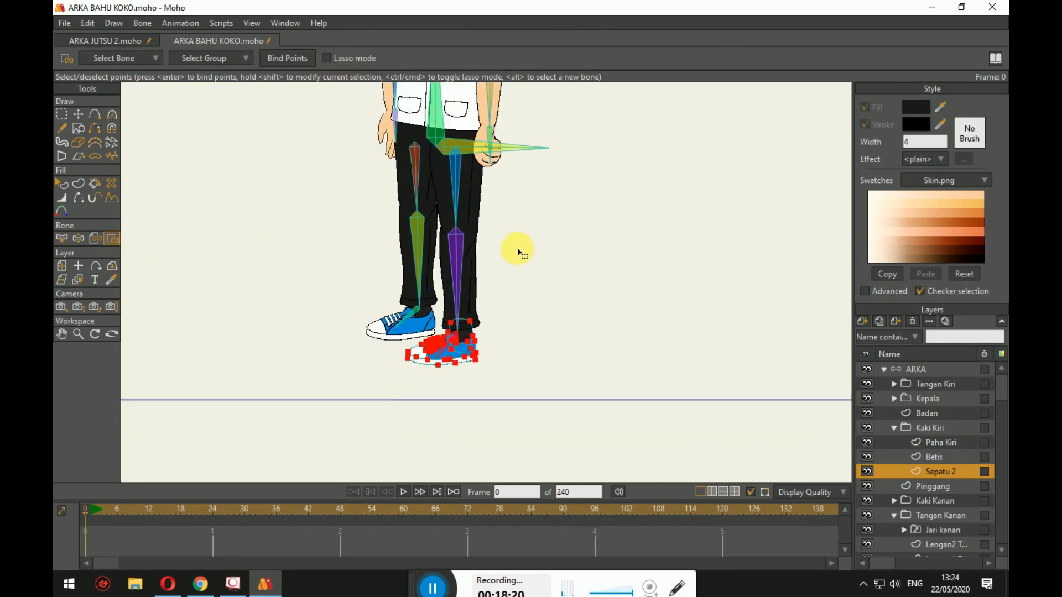
{"action": "scroll", "coordinate": [395, 360], "scroll_direction": "down", "scroll_amount": 3}
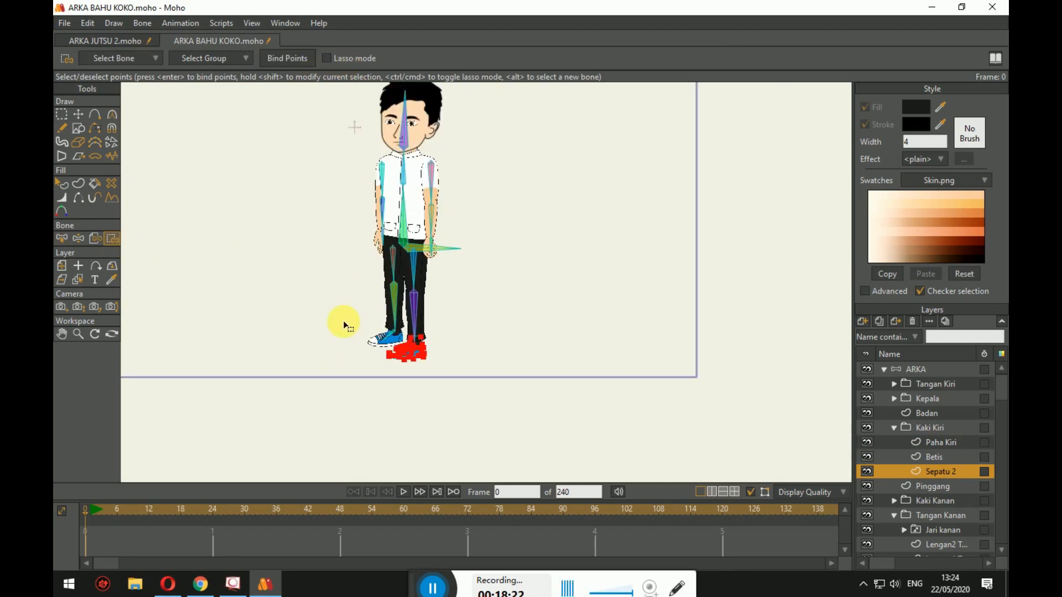
{"action": "left_click", "coordinate": [956, 370]}
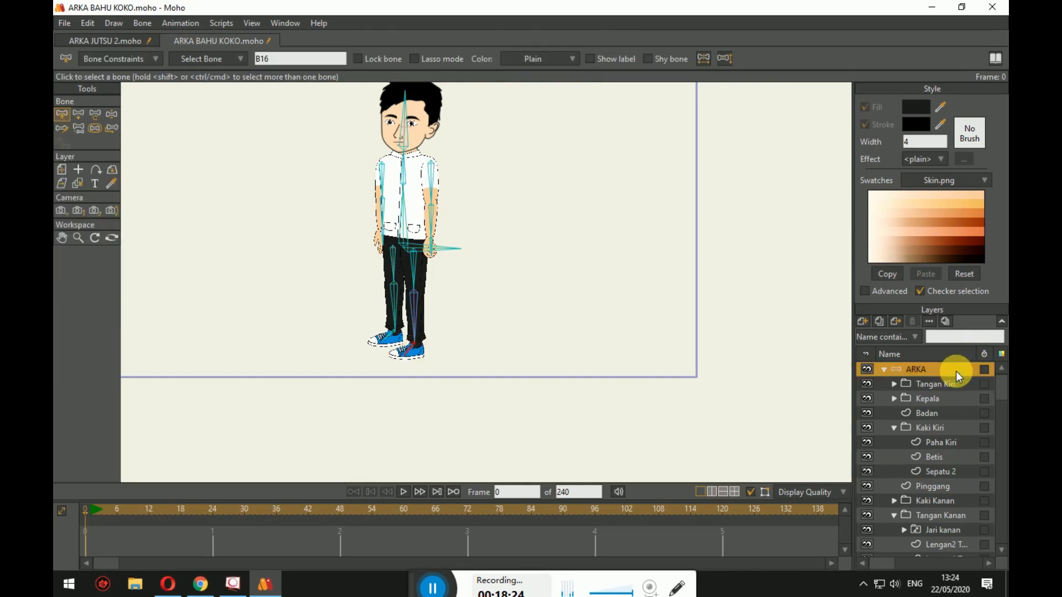
{"action": "scroll", "coordinate": [450, 266], "scroll_direction": "up", "scroll_amount": 3}
{"action": "left_click", "coordinate": [112, 120]}
{"action": "left_click_drag", "start_coordinate": [387, 202], "coordinate": [584, 231]}
{"action": "left_click_drag", "start_coordinate": [438, 243], "coordinate": [484, 242]}
{"action": "left_click_drag", "start_coordinate": [387, 143], "coordinate": [316, 398]}
{"action": "left_click_drag", "start_coordinate": [388, 385], "coordinate": [418, 328]}
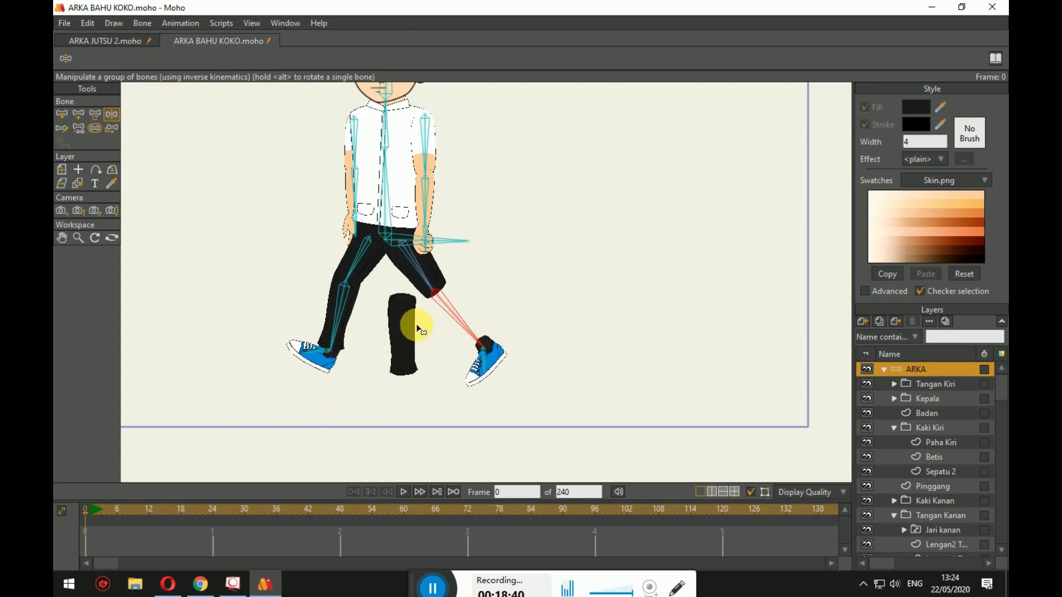
{"action": "left_click_drag", "start_coordinate": [428, 275], "coordinate": [408, 282]}
{"action": "left_click_drag", "start_coordinate": [350, 222], "coordinate": [193, 111]}
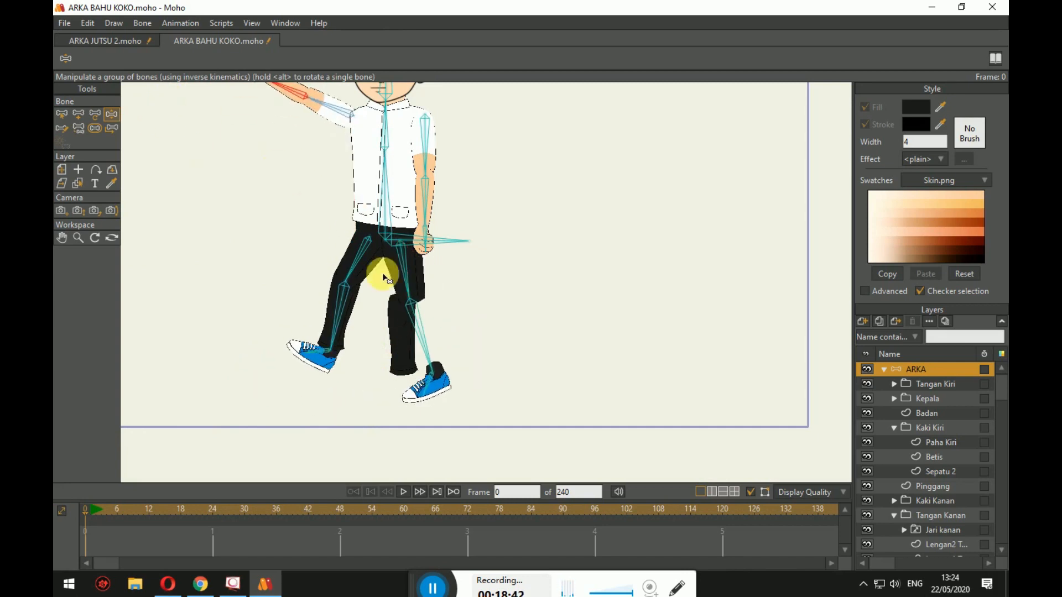
Bind the Betis calf points in the Kaki Kiri group to bone B15.
{"action": "left_click", "coordinate": [65, 109]}
{"action": "left_click", "coordinate": [402, 320]}
{"action": "scroll", "coordinate": [288, 286], "scroll_direction": "up", "scroll_amount": 2}
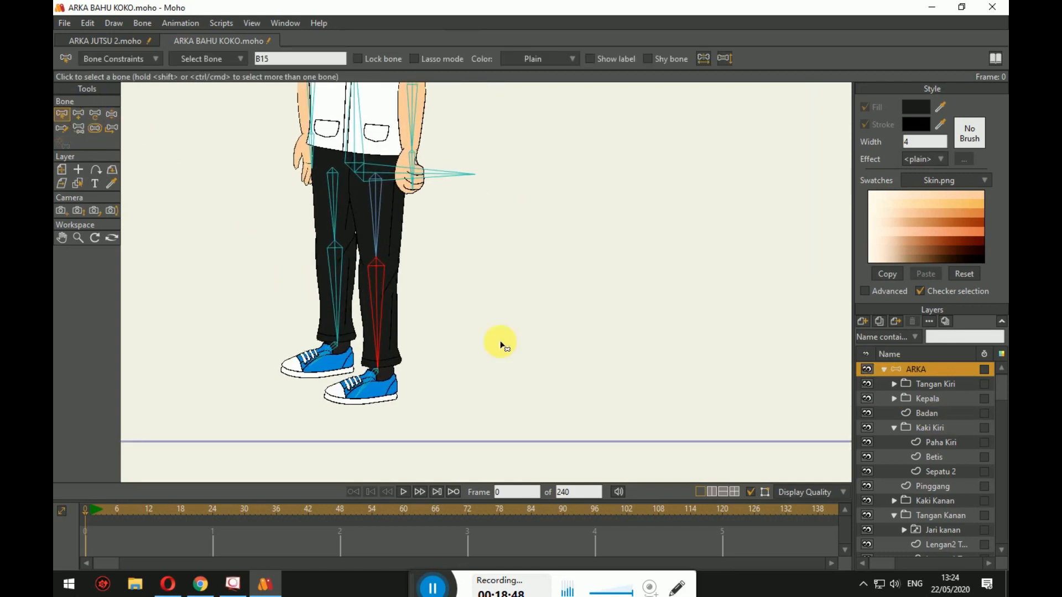
{"action": "scroll", "coordinate": [898, 416], "scroll_direction": "down", "scroll_amount": 1}
{"action": "left_click", "coordinate": [957, 441]}
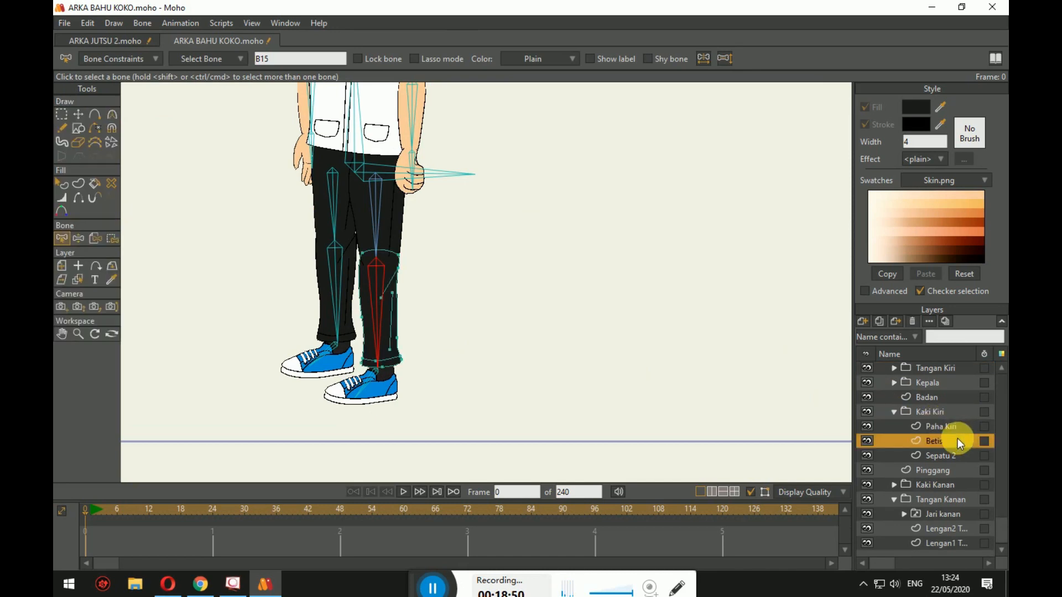
{"action": "left_click", "coordinate": [112, 239]}
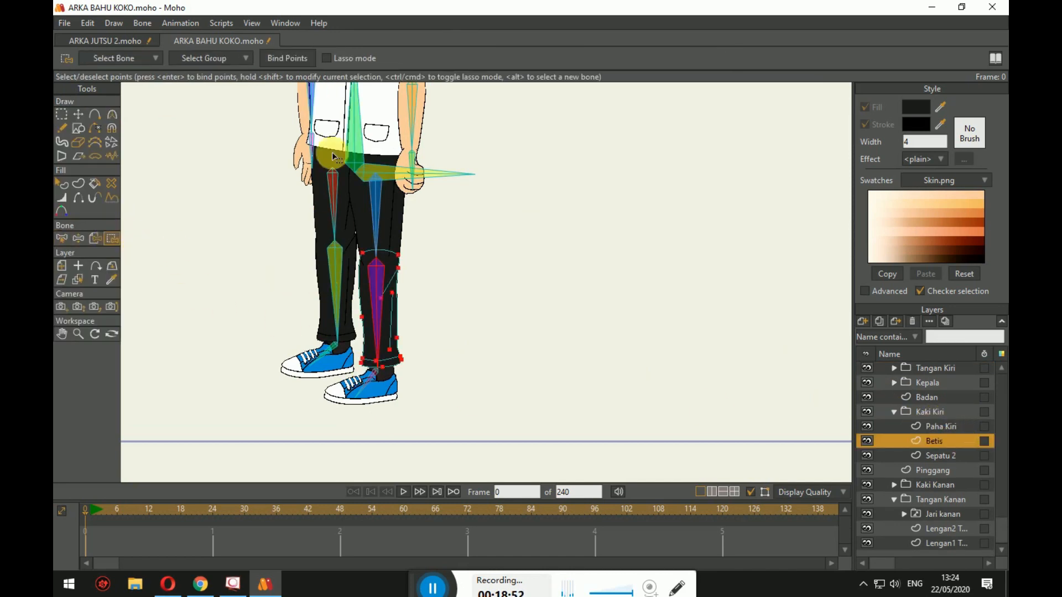
Test the rig on the ARKA layer by bending both legs and moving hip bone B1 with Manipulate Bones.
{"action": "scroll", "coordinate": [934, 410], "scroll_direction": "up", "scroll_amount": 1}
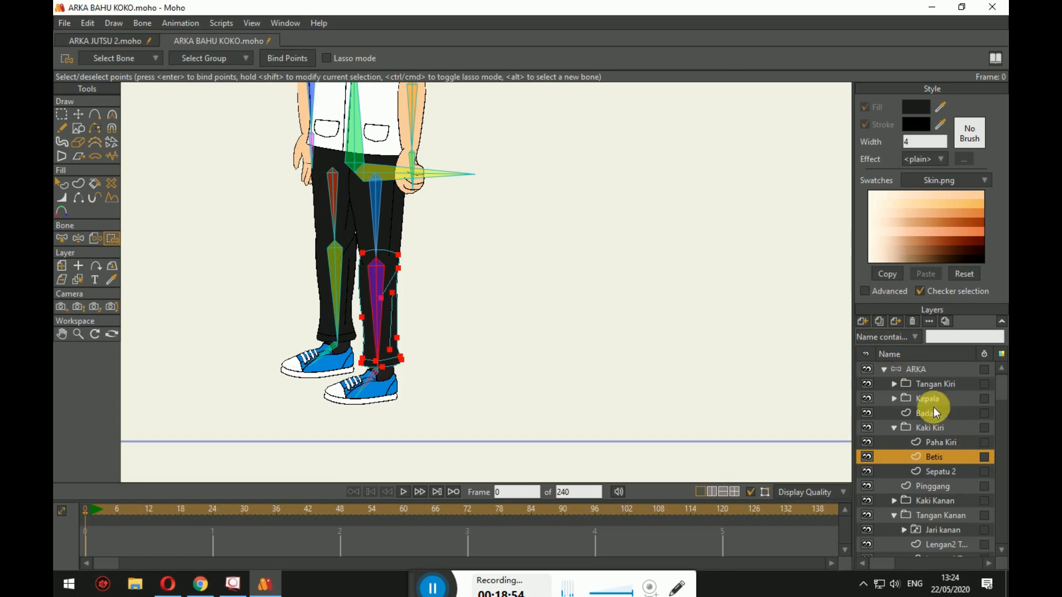
{"action": "left_click", "coordinate": [941, 370]}
{"action": "left_click", "coordinate": [113, 115]}
{"action": "left_click_drag", "start_coordinate": [376, 378], "coordinate": [550, 213]}
{"action": "left_click_drag", "start_coordinate": [329, 361], "coordinate": [224, 260]}
{"action": "left_click_drag", "start_coordinate": [401, 281], "coordinate": [447, 419]}
{"action": "mouse_move", "coordinate": [408, 303]}
{"action": "left_mouse_down"}
{"action": "mouse_move", "coordinate": [333, 277]}
{"action": "mouse_move", "coordinate": [426, 297]}
{"action": "left_mouse_up"}
{"action": "left_click_drag", "start_coordinate": [485, 323], "coordinate": [562, 318]}
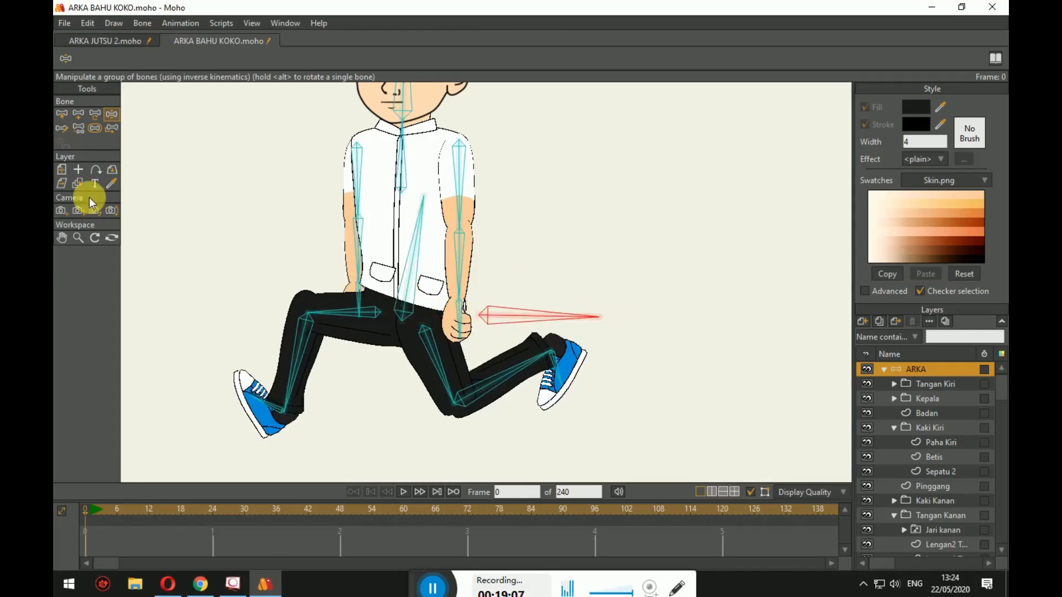
Reparent hip bone B1 to the spine bone above it.
{"action": "left_click", "coordinate": [62, 117]}
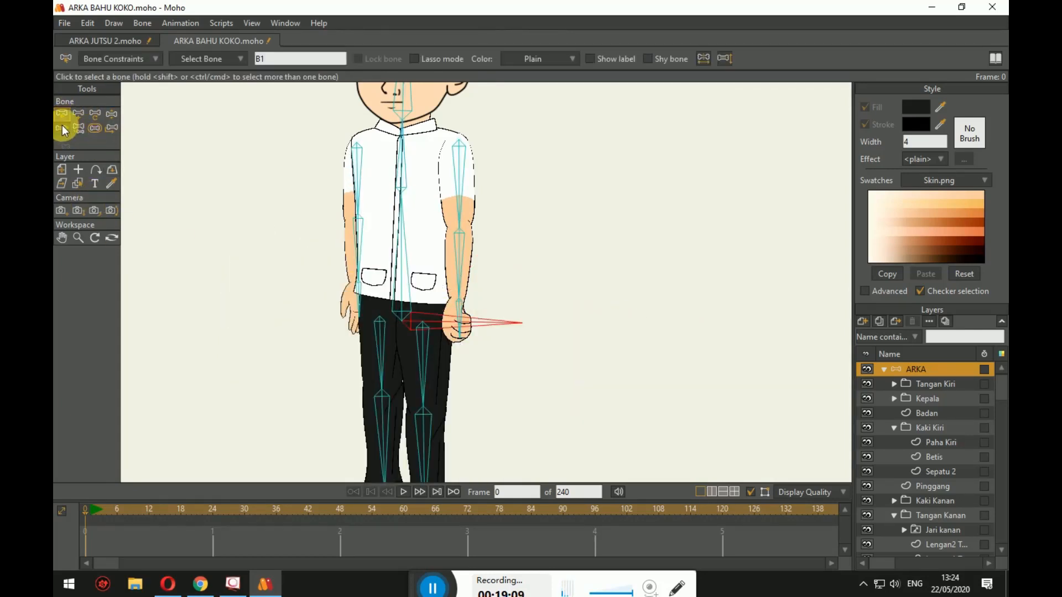
{"action": "left_click", "coordinate": [82, 135]}
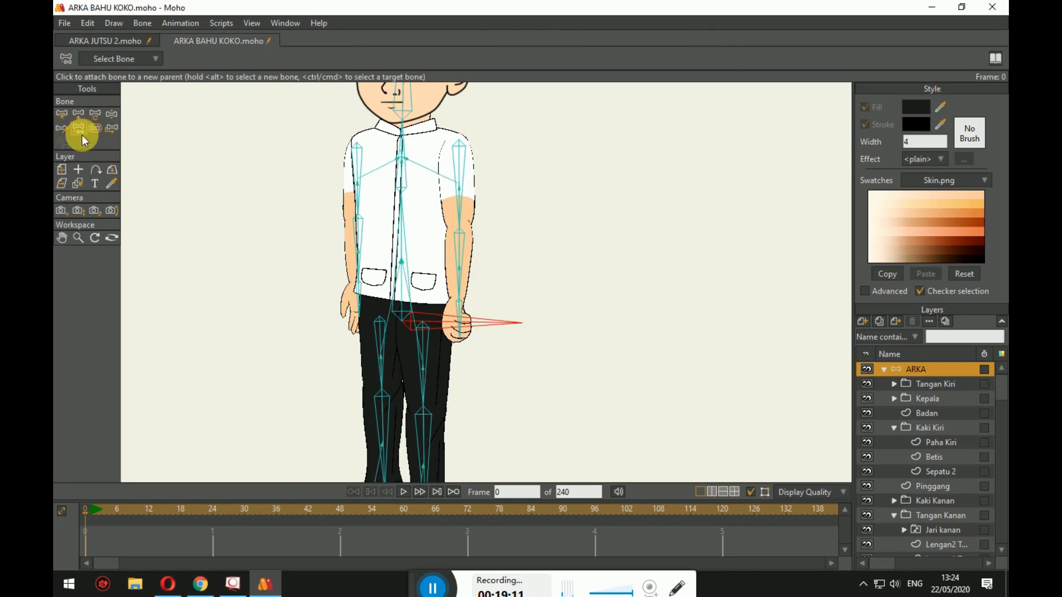
{"action": "scroll", "coordinate": [326, 363], "scroll_direction": "up", "scroll_amount": 3}
{"action": "left_click_drag", "start_coordinate": [337, 361], "coordinate": [232, 388]}
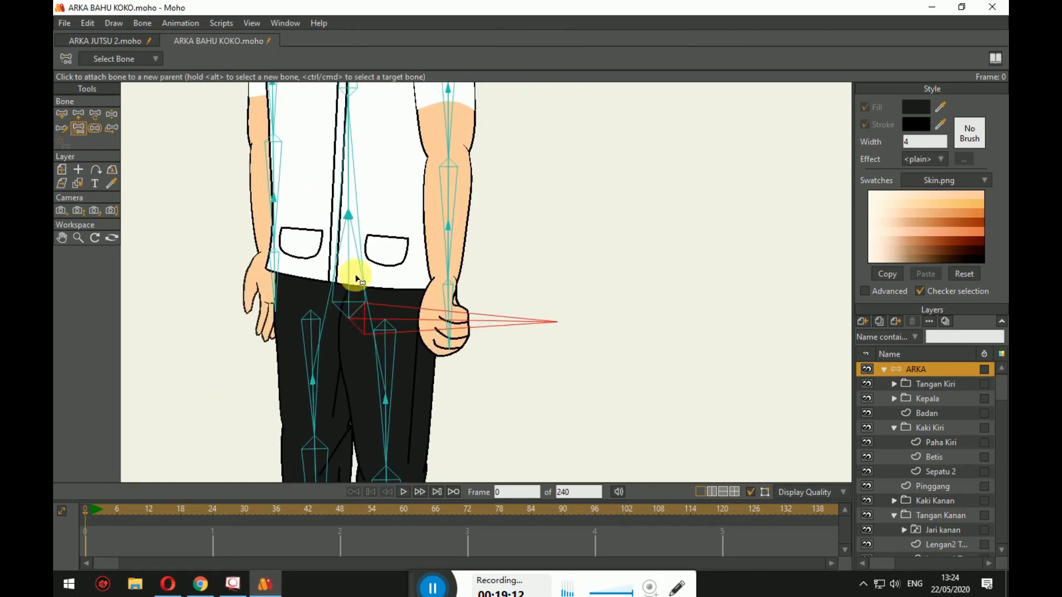
{"action": "left_click", "coordinate": [357, 259]}
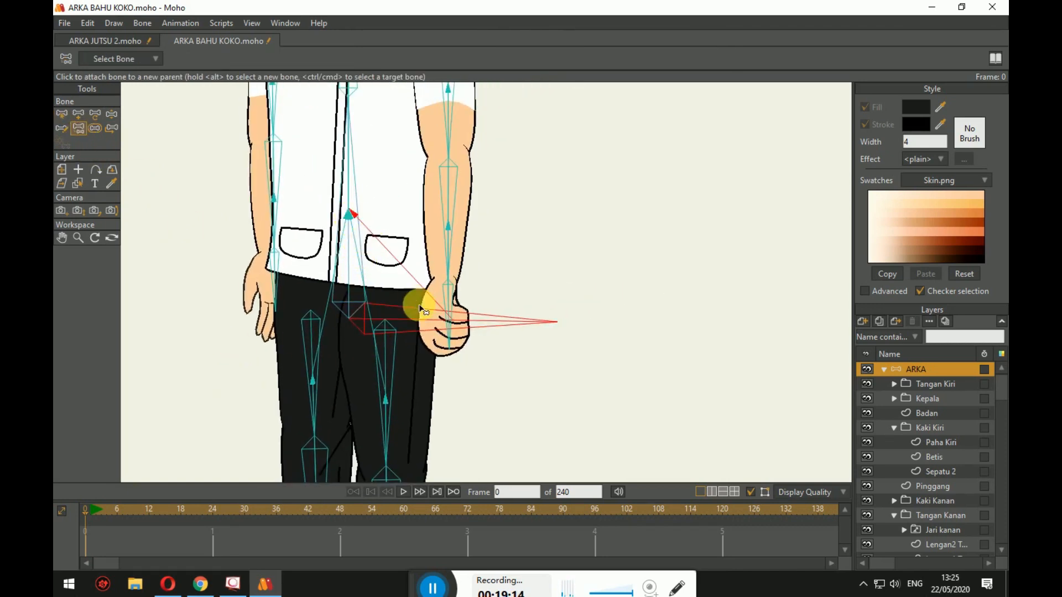
Test-move hip bone B1 with Manipulate Bones and undo the last move.
{"action": "left_click", "coordinate": [110, 115]}
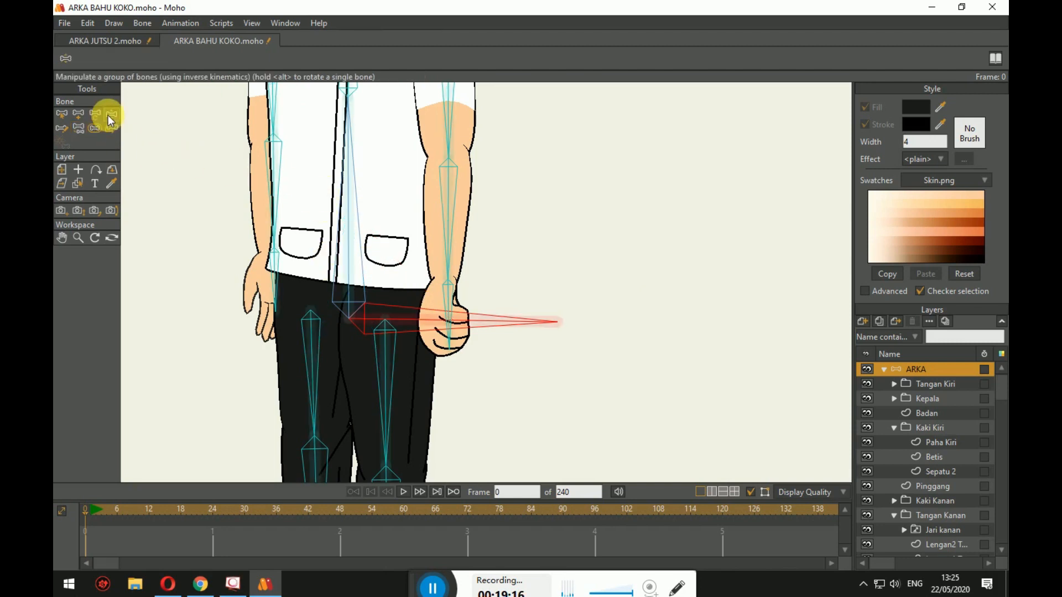
{"action": "left_click_drag", "start_coordinate": [407, 321], "coordinate": [585, 323]}
{"action": "left_click_drag", "start_coordinate": [350, 317], "coordinate": [463, 327]}
{"action": "key", "text": "ctrl+z"}
Test rotating the spine bone and hip bone B1 with Manipulate Bones, undoing the trial poses.
{"action": "scroll", "coordinate": [467, 324], "scroll_direction": "down", "scroll_amount": 3}
{"action": "left_click_drag", "start_coordinate": [412, 272], "coordinate": [446, 266]}
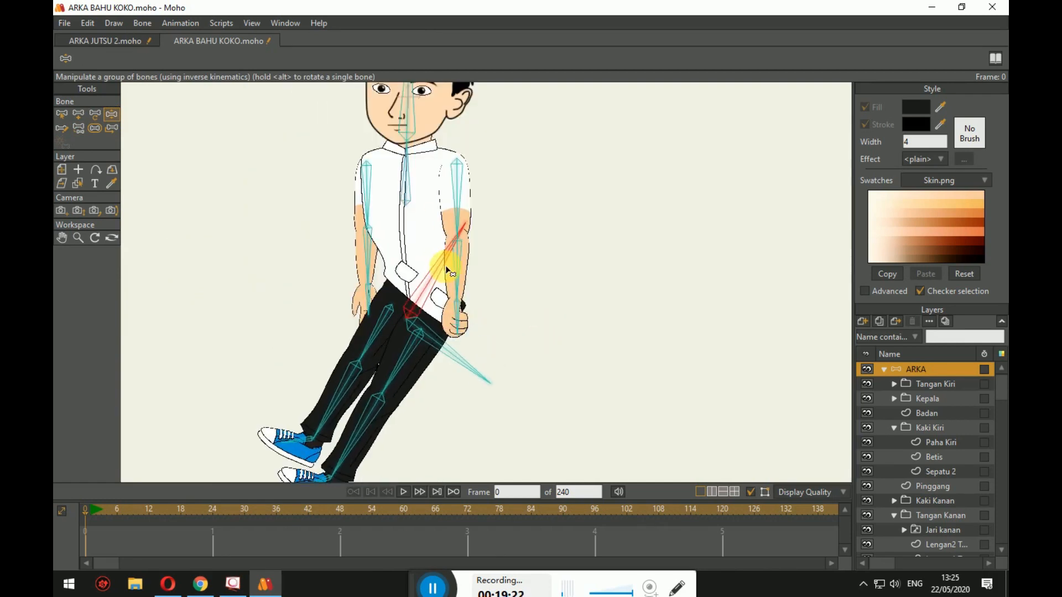
{"action": "key", "text": "ctrl+z"}
{"action": "left_click_drag", "start_coordinate": [415, 323], "coordinate": [477, 354]}
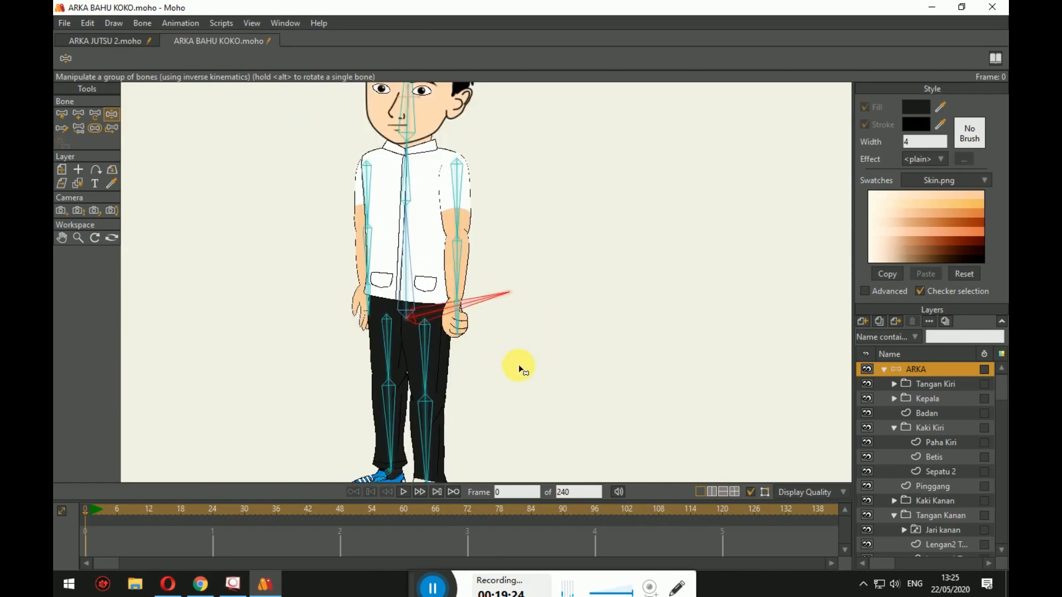
{"action": "left_click_drag", "start_coordinate": [490, 298], "coordinate": [543, 332]}
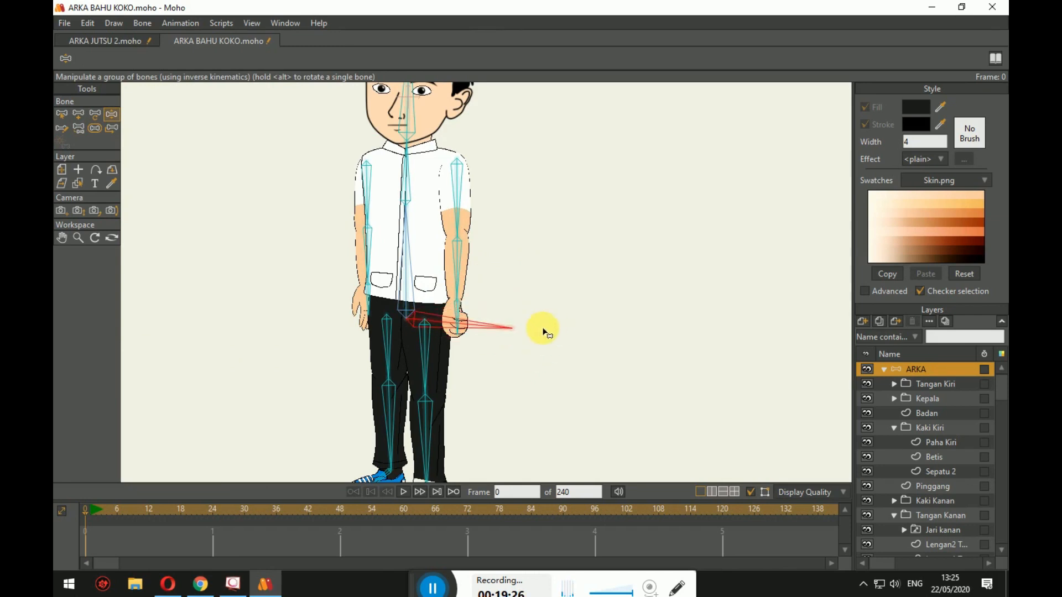
{"action": "left_click_drag", "start_coordinate": [406, 319], "coordinate": [463, 325]}
{"action": "key", "text": "ctrl+z"}
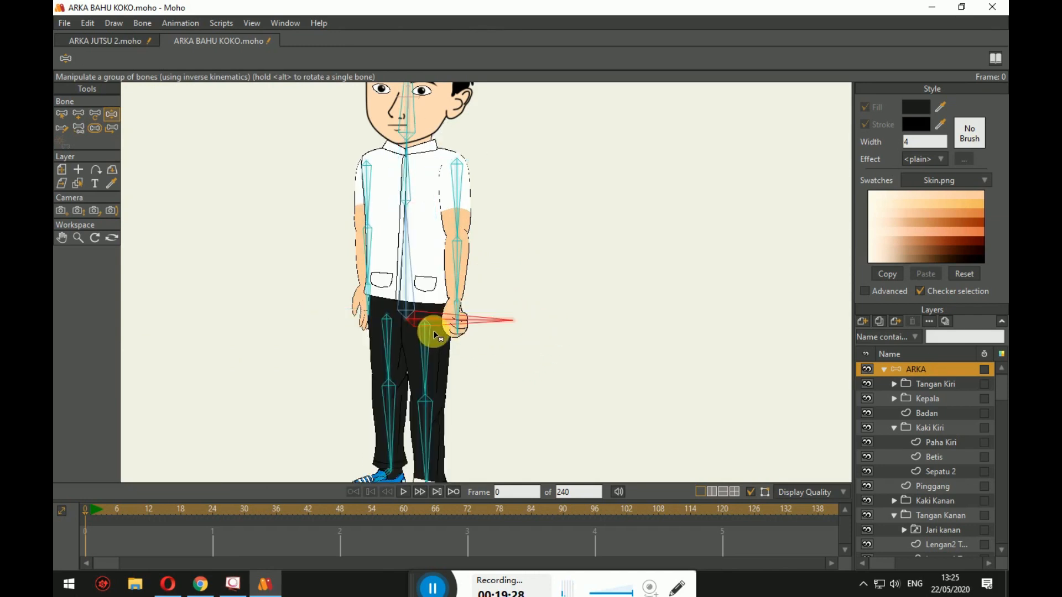
{"action": "scroll", "coordinate": [435, 332], "scroll_direction": "up", "scroll_amount": 8}
{"action": "scroll", "coordinate": [409, 316], "scroll_direction": "down", "scroll_amount": 8}
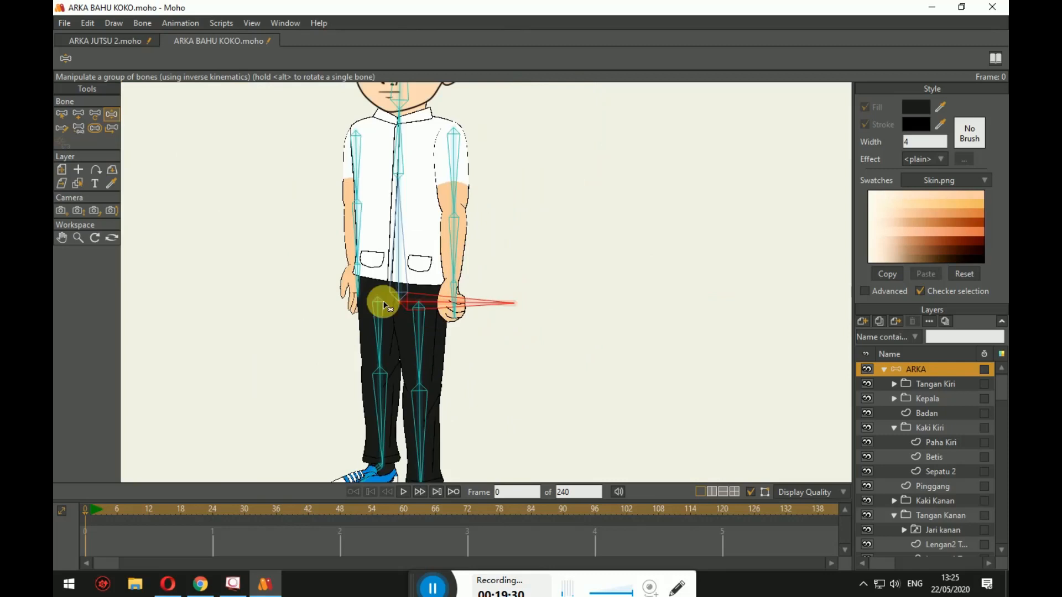
Check the parent link of hip bone B1 and try to reparent spine bone B2 to it.
{"action": "left_click", "coordinate": [62, 115]}
{"action": "left_click", "coordinate": [469, 316]}
{"action": "left_click", "coordinate": [475, 304]}
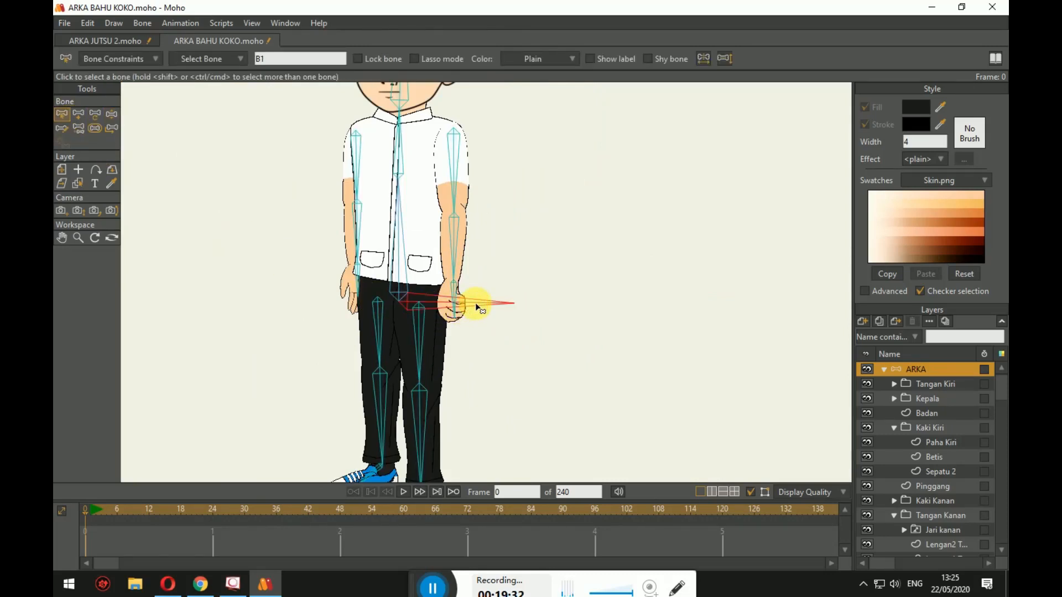
{"action": "left_click", "coordinate": [80, 127]}
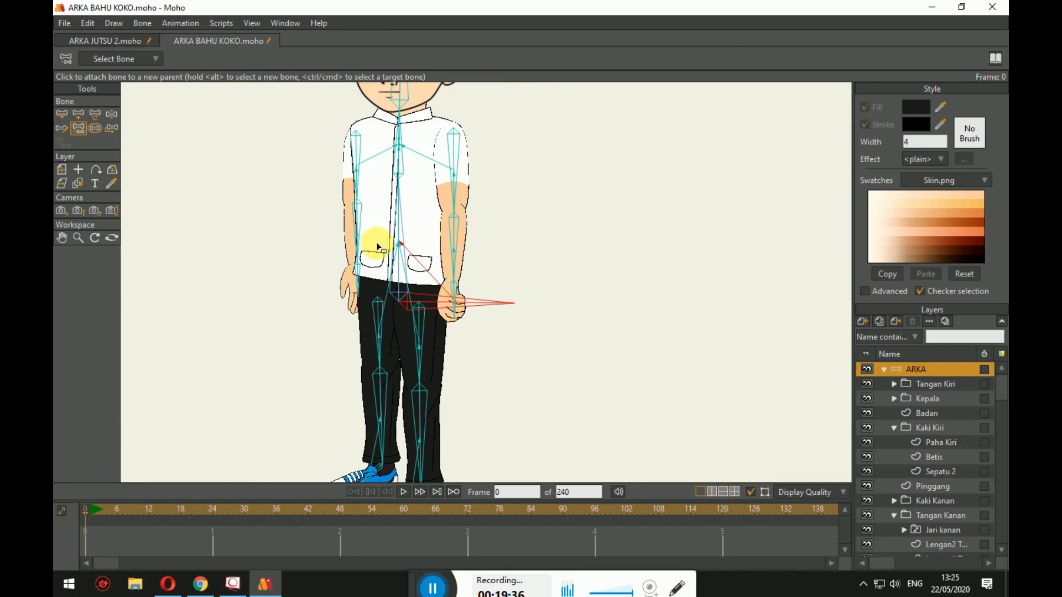
{"action": "left_click", "coordinate": [63, 114]}
{"action": "left_click", "coordinate": [400, 247]}
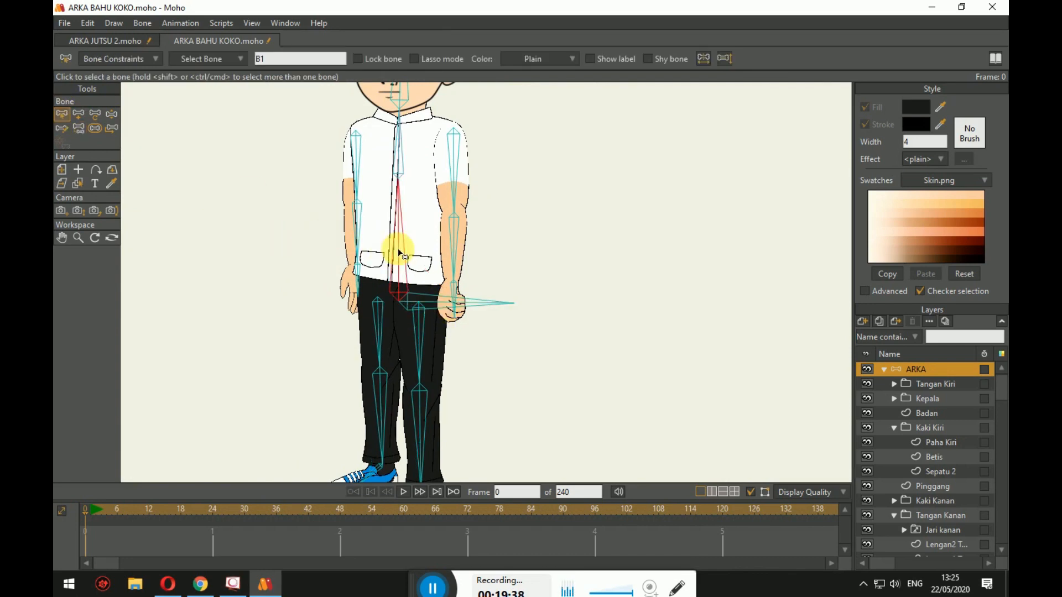
{"action": "left_click", "coordinate": [79, 128]}
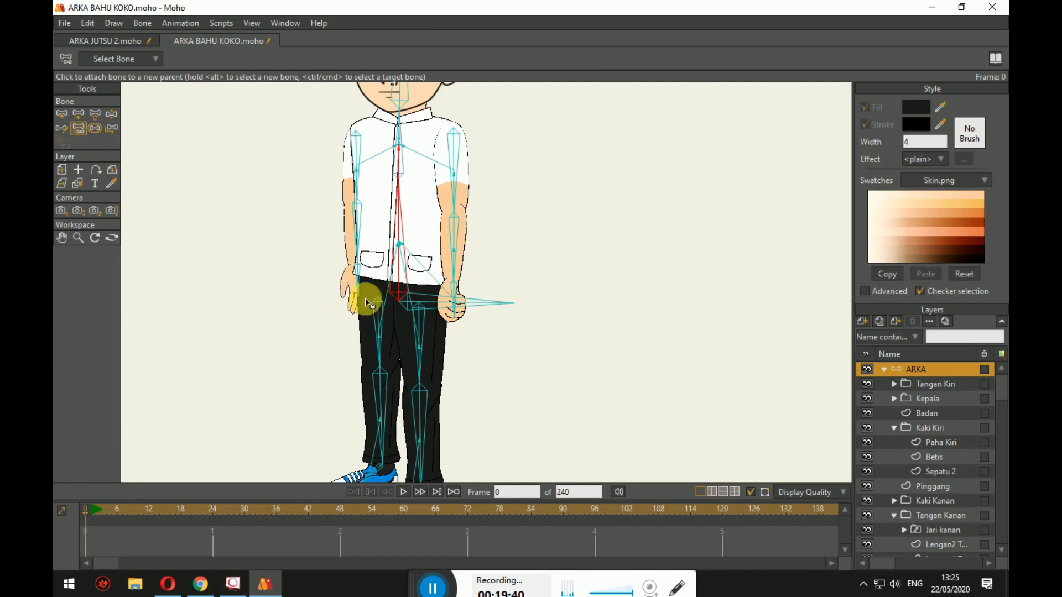
{"action": "left_click", "coordinate": [437, 312]}
Detach hip bone B1 from its parent bone with Reparent Bone.
{"action": "left_click", "coordinate": [65, 116]}
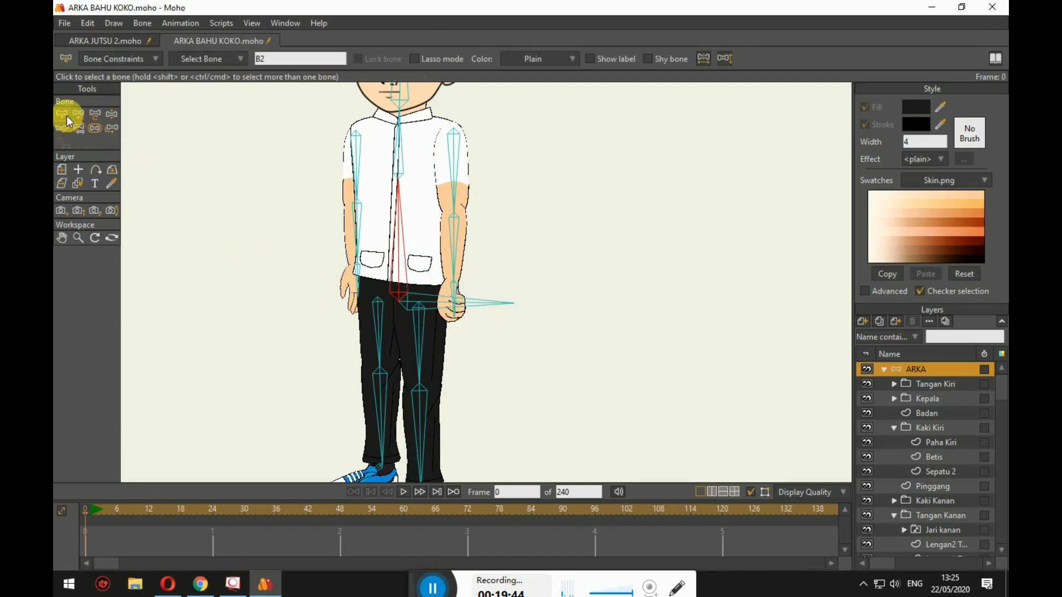
{"action": "left_click", "coordinate": [427, 301]}
{"action": "left_click", "coordinate": [79, 132]}
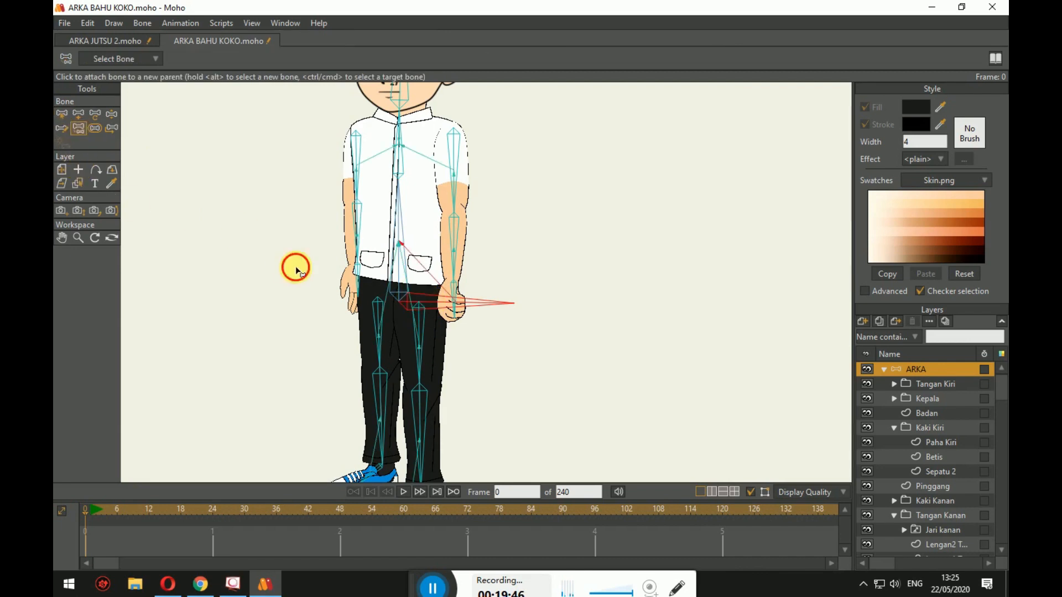
Reparent spine bone B2 to hip bone B1.
{"action": "left_click", "coordinate": [60, 114]}
{"action": "left_click", "coordinate": [402, 288]}
{"action": "left_click", "coordinate": [406, 274]}
{"action": "left_click", "coordinate": [78, 128]}
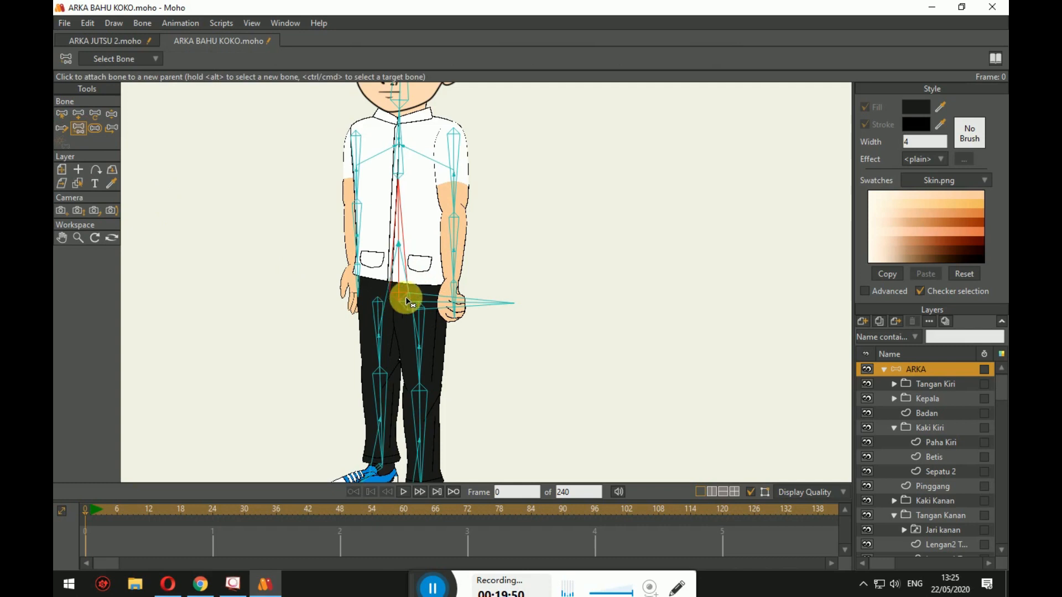
{"action": "left_click", "coordinate": [433, 296]}
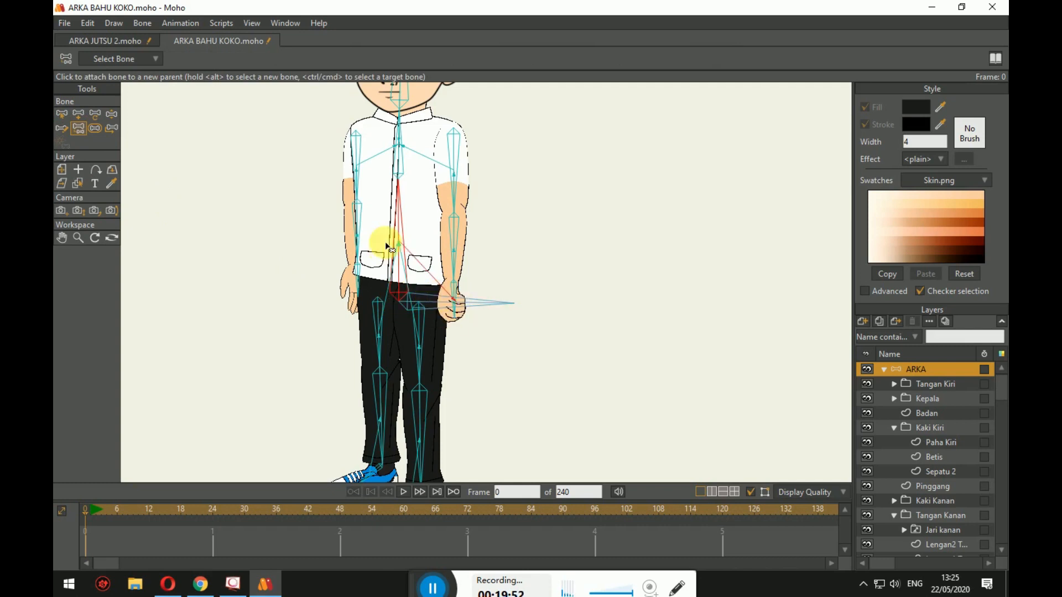
{"action": "scroll", "coordinate": [469, 298], "scroll_direction": "up", "scroll_amount": 3}
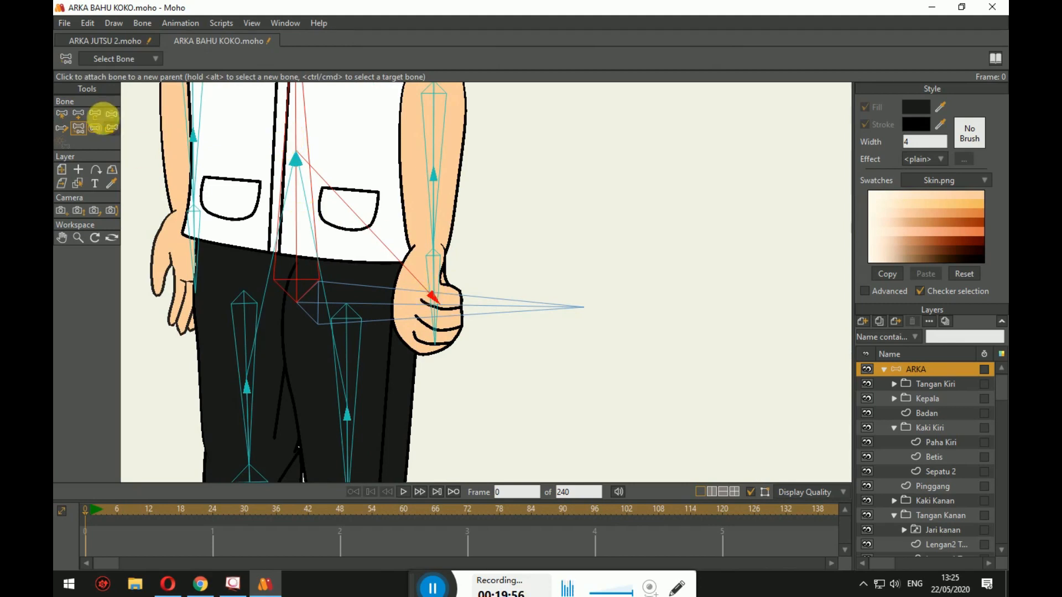
Test how the body follows hip bone B1 by moving it with Manipulate Bones.
{"action": "left_click", "coordinate": [111, 114]}
{"action": "scroll", "coordinate": [368, 380], "scroll_direction": "down", "scroll_amount": 3}
{"action": "left_click", "coordinate": [374, 329]}
{"action": "mouse_move", "coordinate": [383, 341]}
{"action": "left_mouse_down"}
{"action": "mouse_move", "coordinate": [625, 287]}
{"action": "mouse_move", "coordinate": [349, 327]}
{"action": "mouse_move", "coordinate": [517, 315]}
{"action": "mouse_move", "coordinate": [497, 342]}
{"action": "mouse_move", "coordinate": [377, 343]}
{"action": "left_mouse_up"}
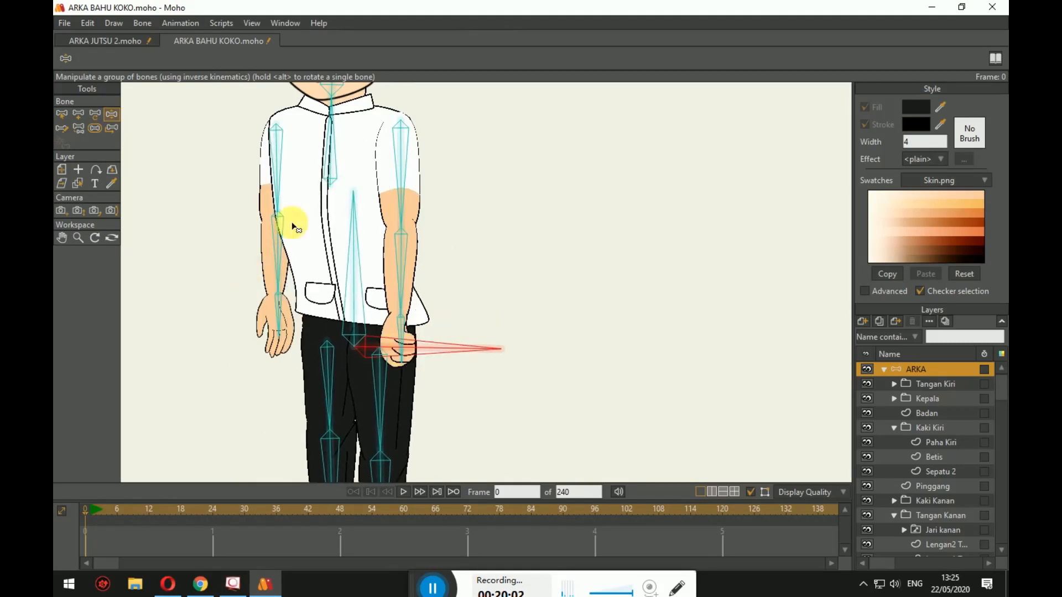
Check hip bone B1's parent link and reparent spine bone B2 to the upper torso bone above it.
{"action": "left_click", "coordinate": [61, 114]}
{"action": "left_click", "coordinate": [78, 130]}
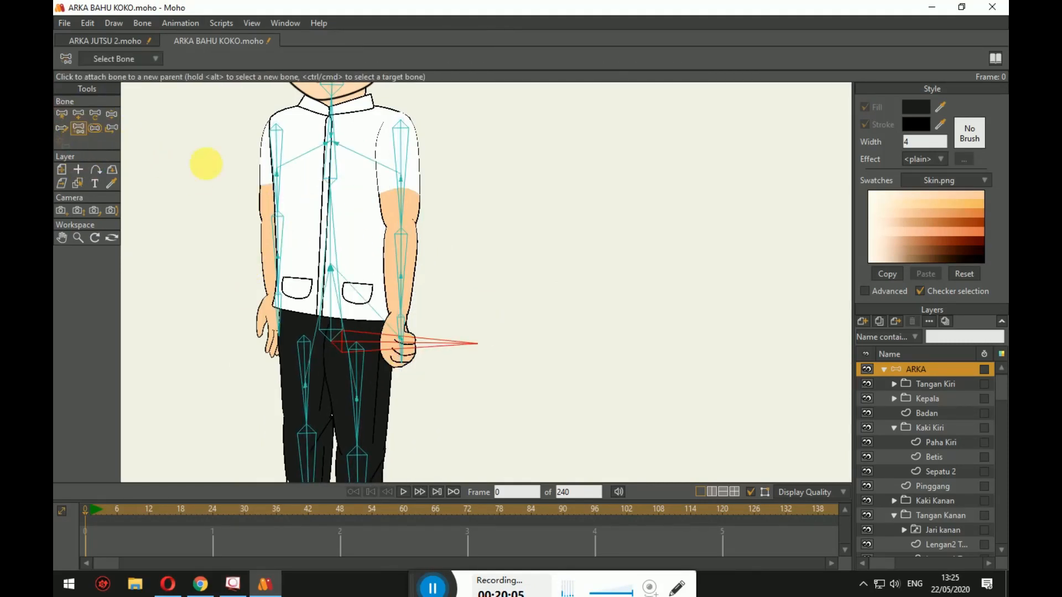
{"action": "left_click", "coordinate": [67, 114]}
{"action": "left_click", "coordinate": [332, 241]}
{"action": "left_click", "coordinate": [78, 129]}
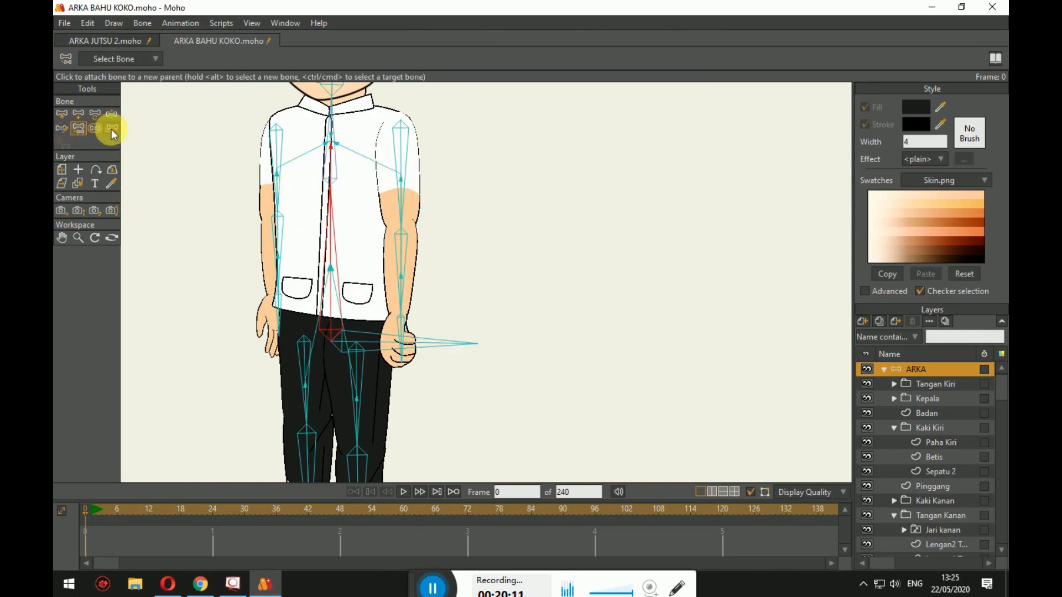
Test how the body follows hip bone B1 and the spine with Manipulate Bones, undoing the moves.
{"action": "left_click", "coordinate": [66, 112]}
{"action": "left_click", "coordinate": [112, 113]}
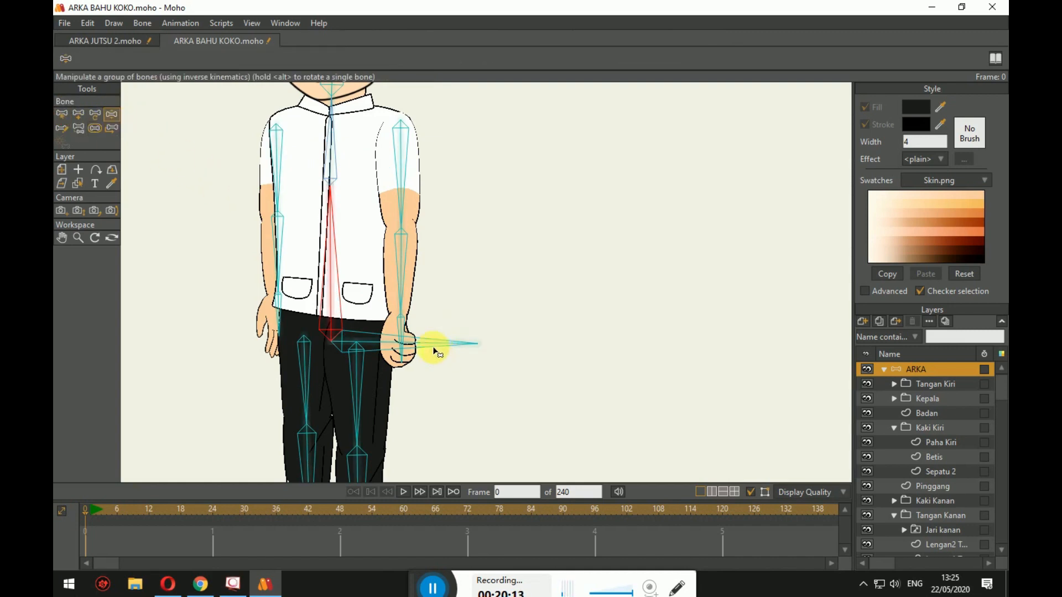
{"action": "left_click_drag", "start_coordinate": [434, 352], "coordinate": [560, 310]}
{"action": "key", "text": "ctrl+z"}
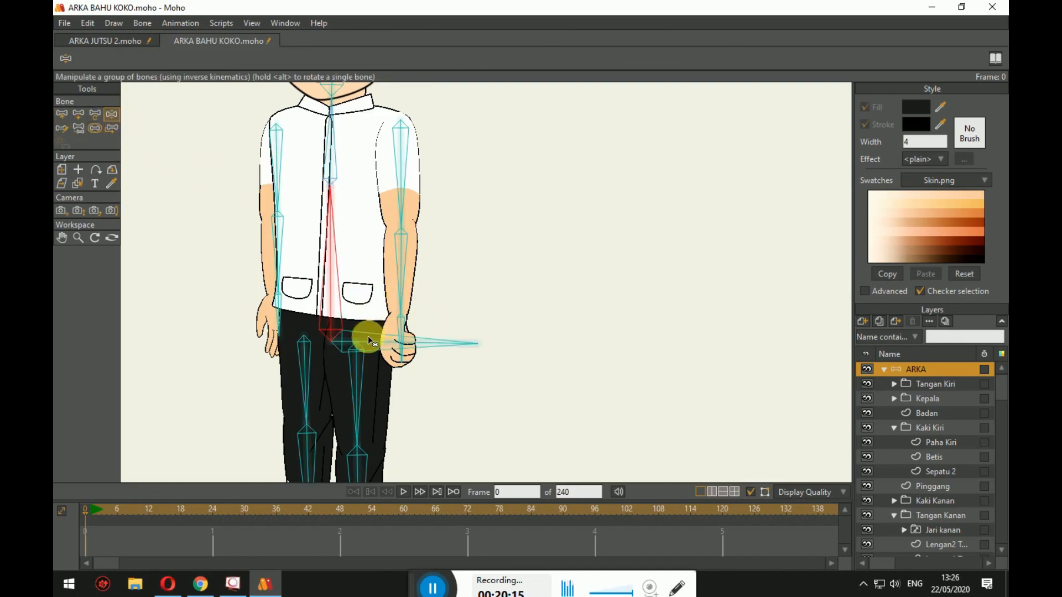
{"action": "left_click_drag", "start_coordinate": [370, 339], "coordinate": [487, 303]}
{"action": "left_click_drag", "start_coordinate": [319, 260], "coordinate": [353, 252]}
{"action": "key", "text": "ctrl+z"}
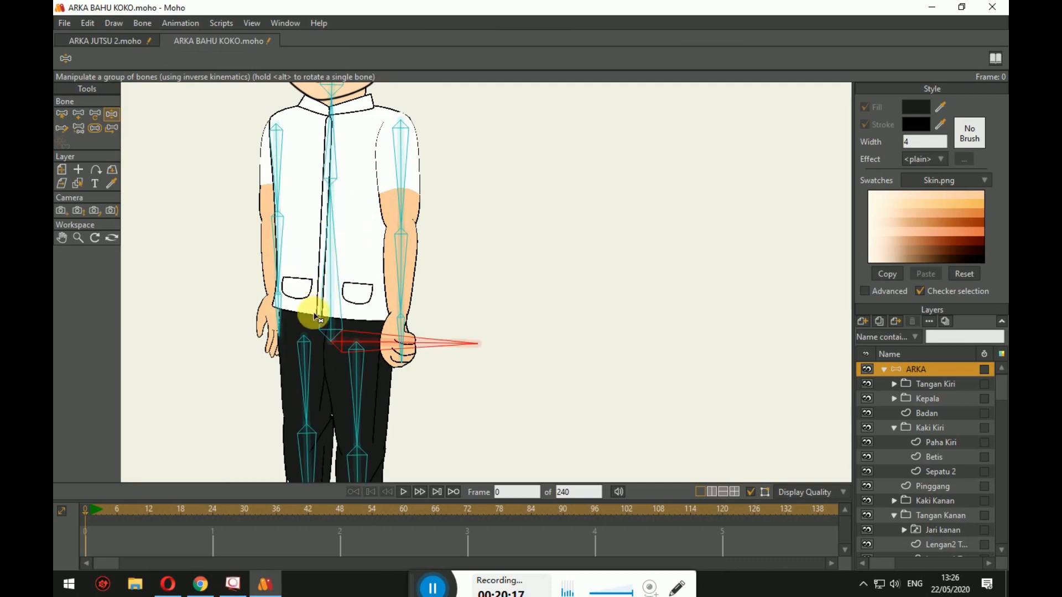
Review the character's hip and spine parent links with Reparent Bone.
{"action": "left_click", "coordinate": [63, 114]}
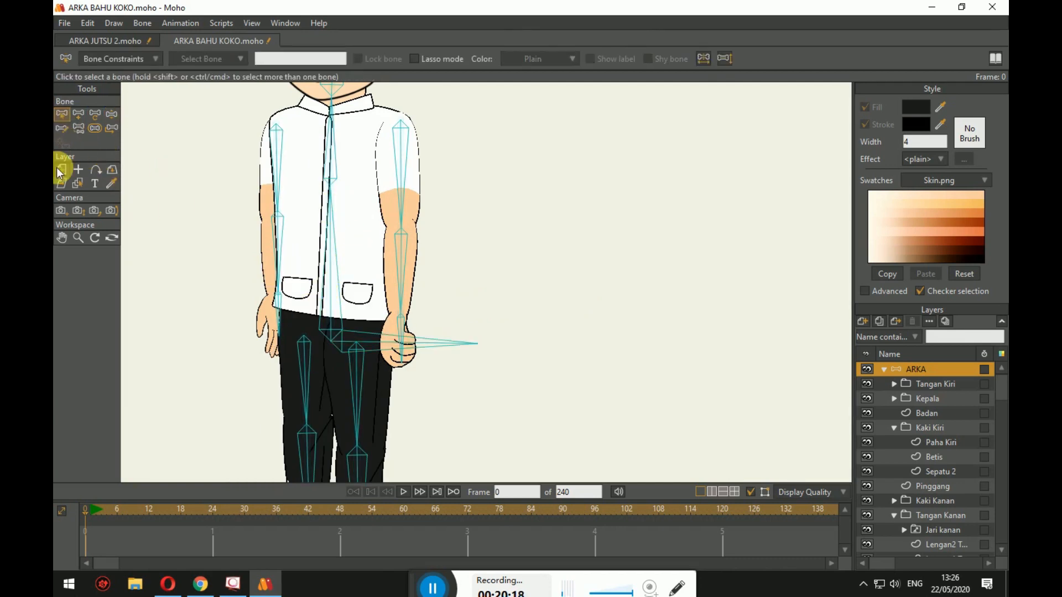
{"action": "left_click", "coordinate": [78, 128]}
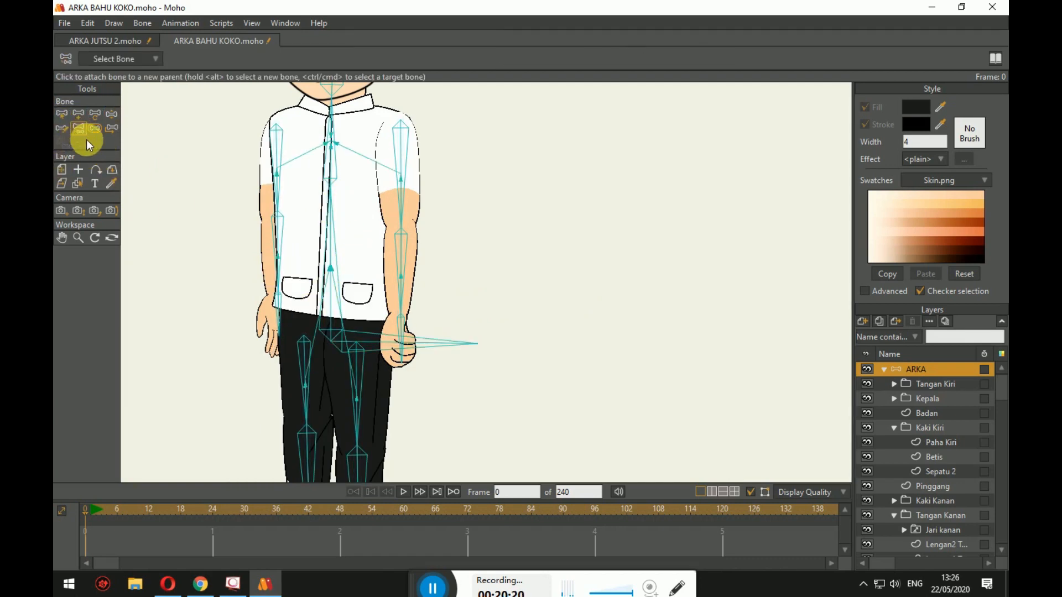
{"action": "scroll", "coordinate": [313, 307], "scroll_direction": "up", "scroll_amount": 2}
{"action": "scroll", "coordinate": [342, 315], "scroll_direction": "down", "scroll_amount": 1}
{"action": "scroll", "coordinate": [348, 323], "scroll_direction": "down", "scroll_amount": 2}
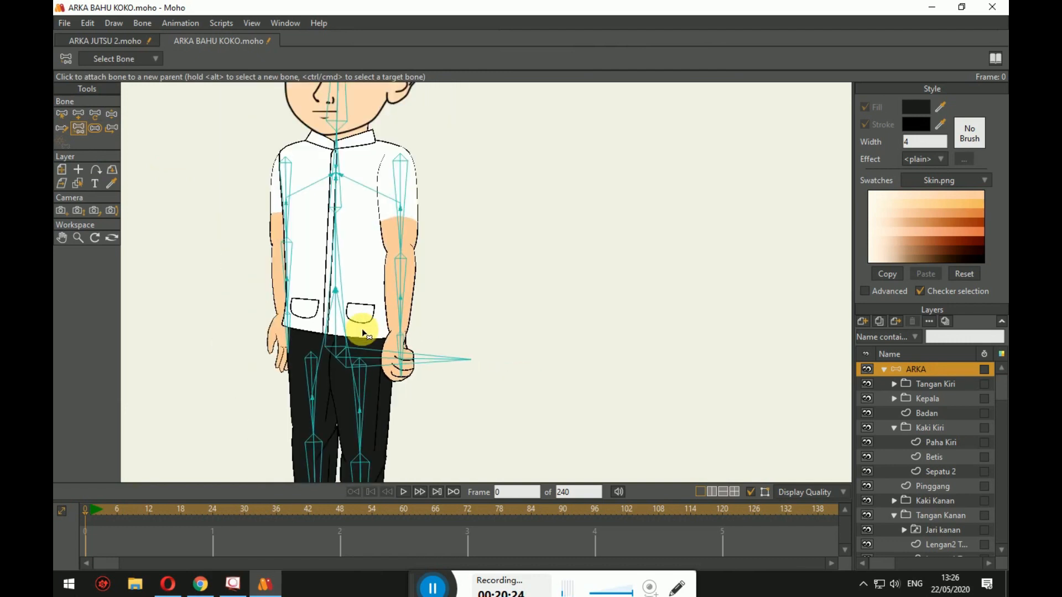
{"action": "scroll", "coordinate": [364, 332], "scroll_direction": "down", "scroll_amount": 2}
Draw a sample skeleton in the empty area beside the character: a horizontal hip bone and two stacked vertical bones.
{"action": "left_click", "coordinate": [82, 115]}
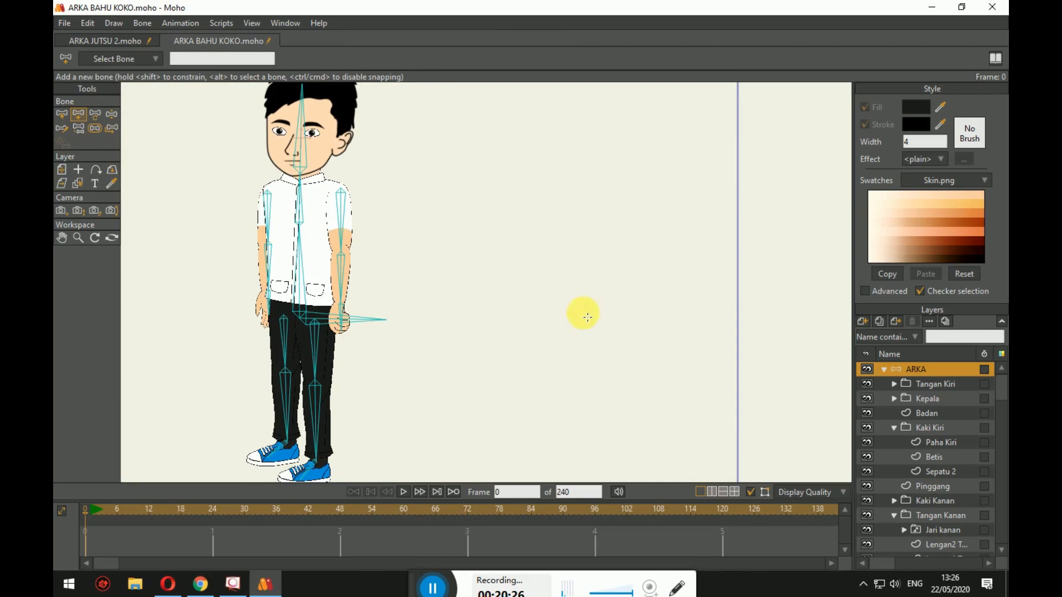
{"action": "left_click_drag", "start_coordinate": [656, 325], "coordinate": [570, 333]}
{"action": "key", "text": "ctrl+z"}
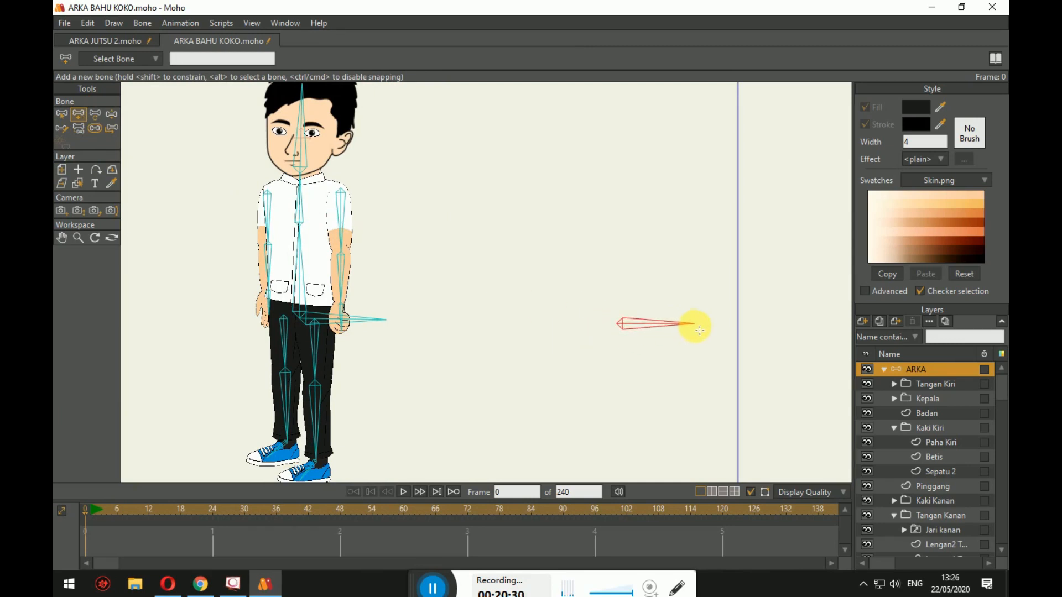
{"action": "left_click_drag", "start_coordinate": [619, 319], "coordinate": [618, 155]}
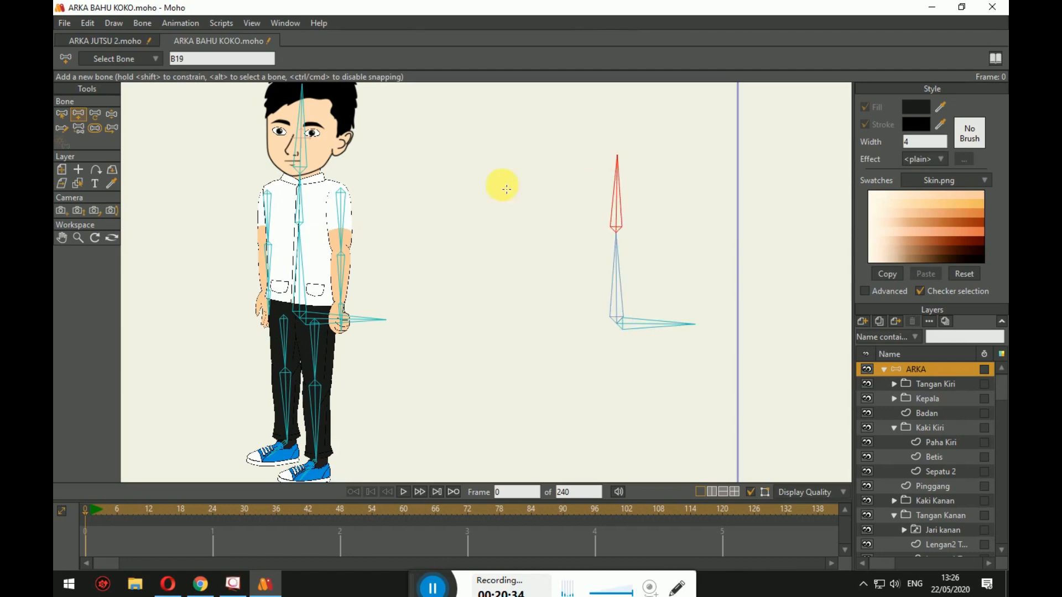
Examine the parent links of the sample bones with Reparent Bone and compare them with the character's skeleton.
{"action": "left_click", "coordinate": [62, 115]}
{"action": "left_click", "coordinate": [79, 129]}
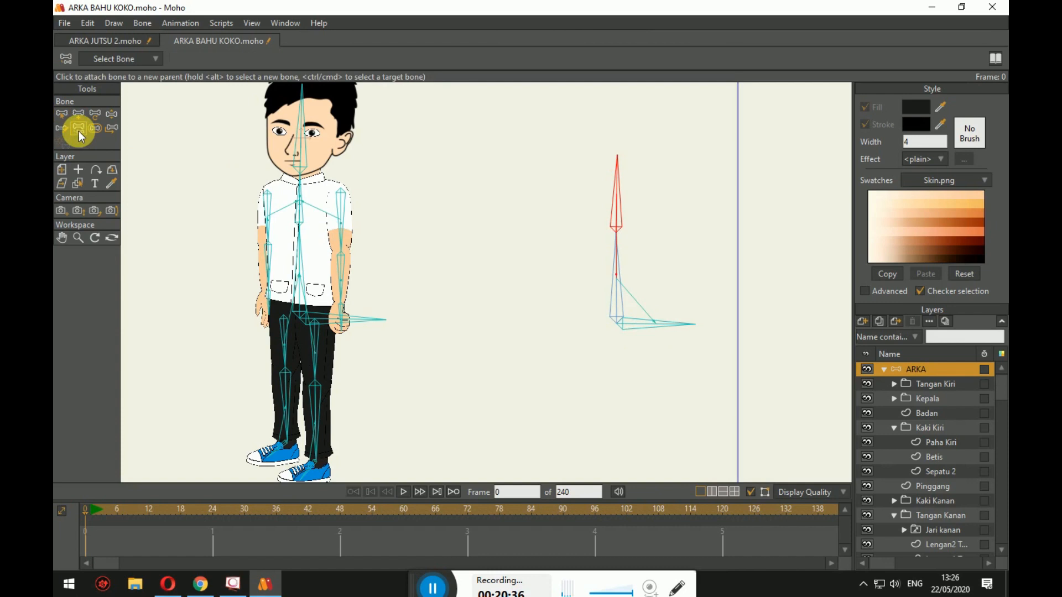
{"action": "scroll", "coordinate": [620, 324], "scroll_direction": "up", "scroll_amount": 5}
{"action": "left_click_drag", "start_coordinate": [660, 353], "coordinate": [629, 417]}
{"action": "scroll", "coordinate": [630, 418], "scroll_direction": "up", "scroll_amount": 1}
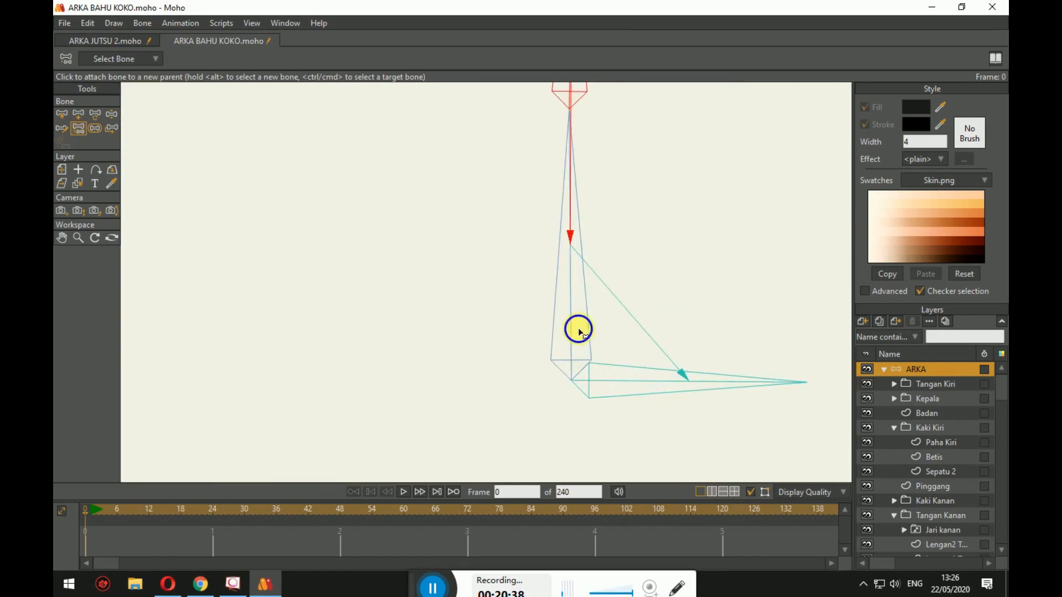
{"action": "left_click_drag", "start_coordinate": [579, 330], "coordinate": [543, 422]}
{"action": "scroll", "coordinate": [548, 415], "scroll_direction": "down", "scroll_amount": 1}
{"action": "scroll", "coordinate": [349, 333], "scroll_direction": "down", "scroll_amount": 3}
{"action": "left_click_drag", "start_coordinate": [325, 347], "coordinate": [488, 361]}
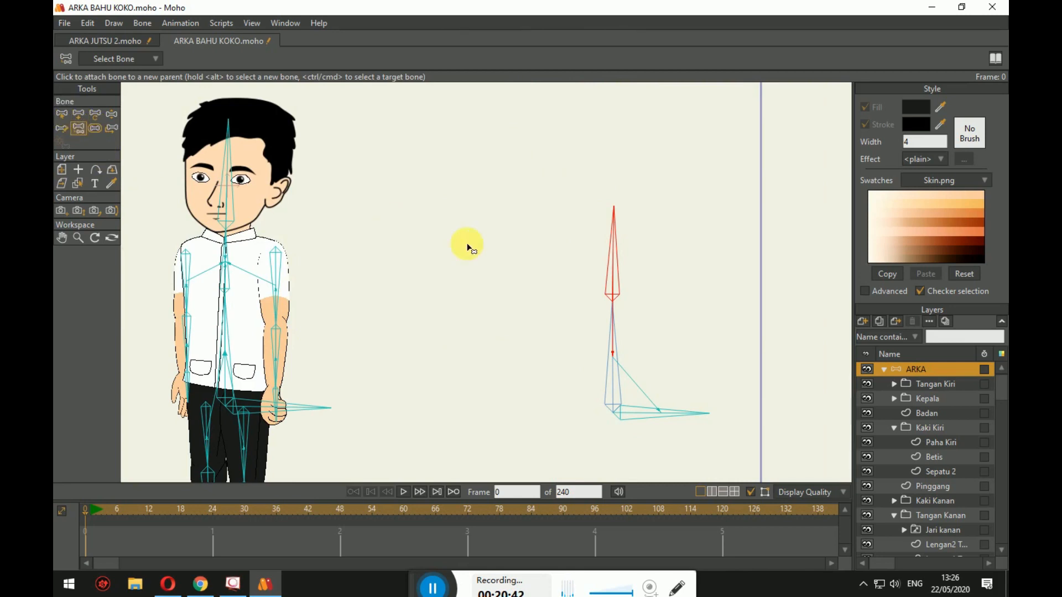
Delete the three sample bones beside the character.
{"action": "key", "text": "Delete"}
{"action": "key", "text": "Delete"}
{"action": "key", "text": "Delete"}
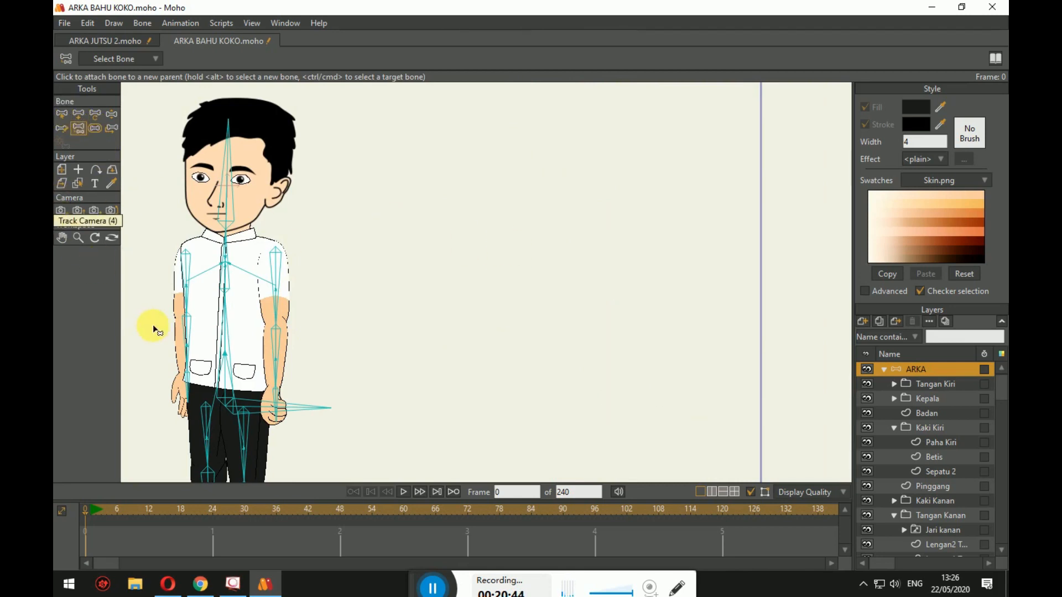
Check the parent link of the upper torso bone on the character with Reparent Bone.
{"action": "left_click_drag", "start_coordinate": [152, 325], "coordinate": [276, 290]}
{"action": "scroll", "coordinate": [273, 320], "scroll_direction": "up", "scroll_amount": 2}
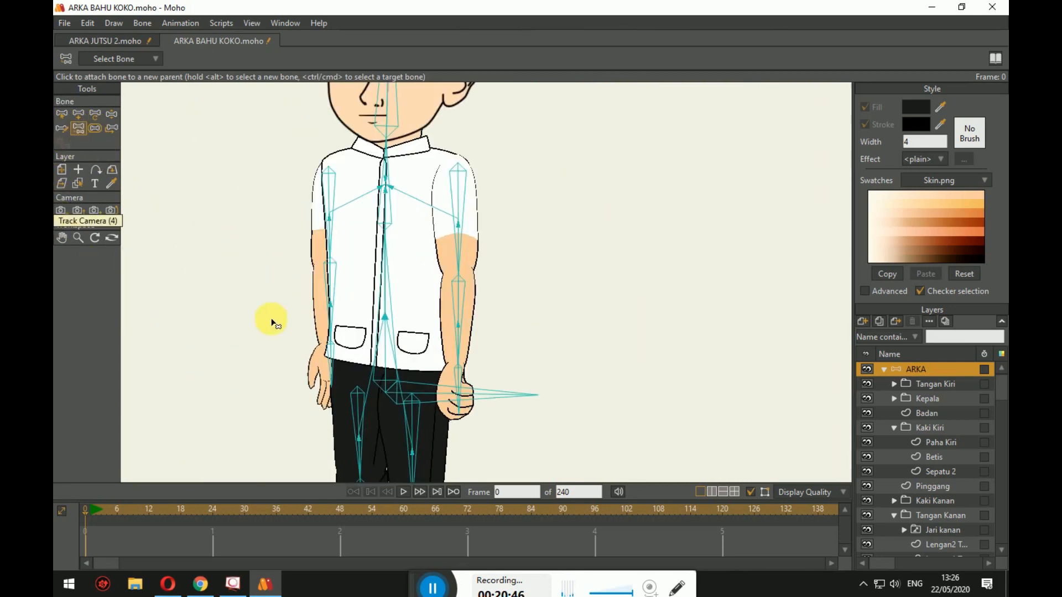
{"action": "left_click", "coordinate": [64, 111]}
{"action": "left_click", "coordinate": [349, 195]}
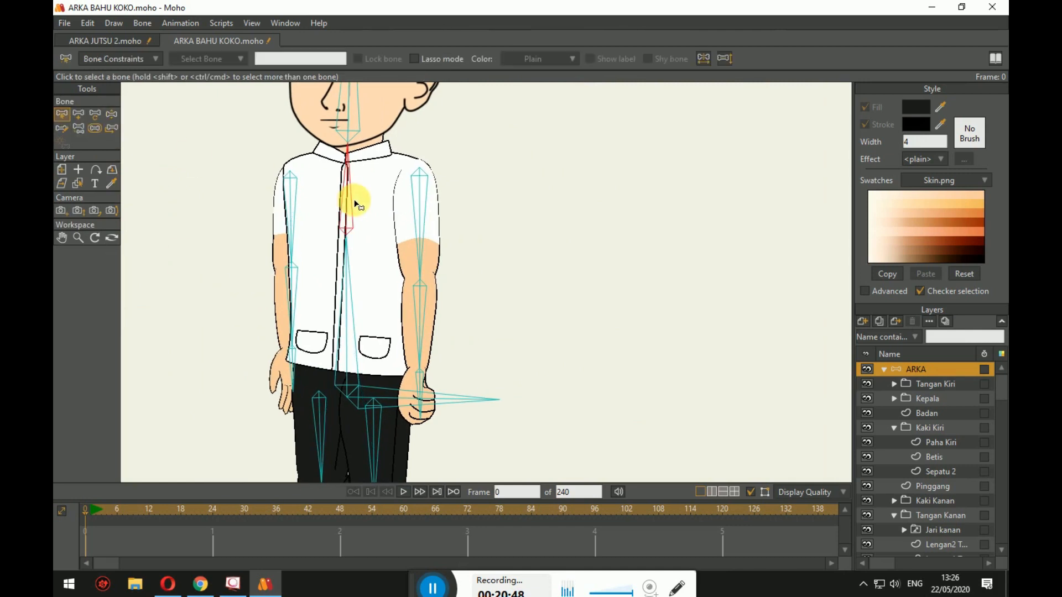
{"action": "left_click", "coordinate": [80, 129]}
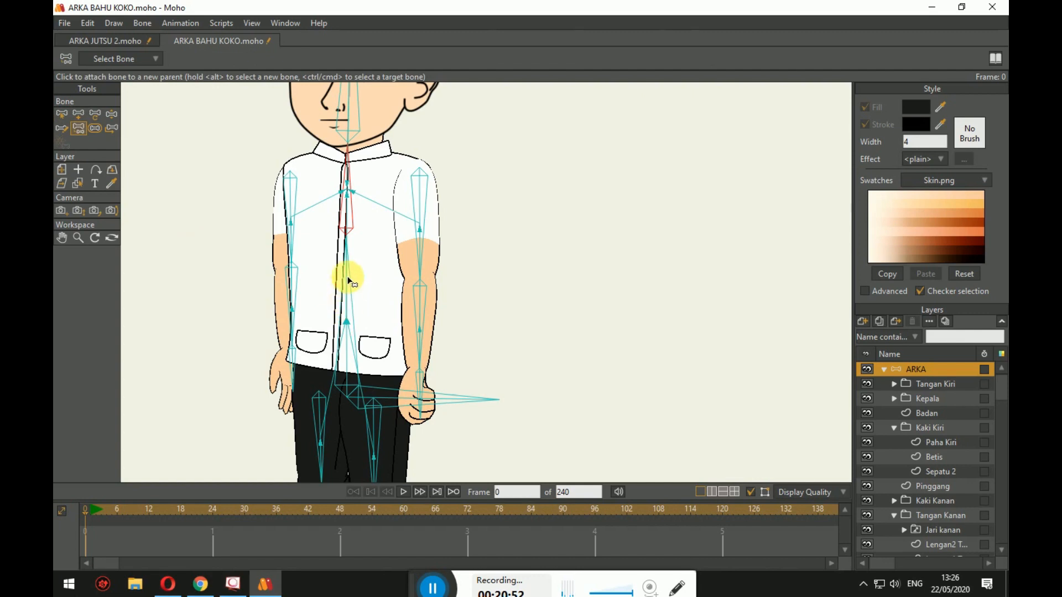
{"action": "scroll", "coordinate": [352, 280], "scroll_direction": "up", "scroll_amount": 3}
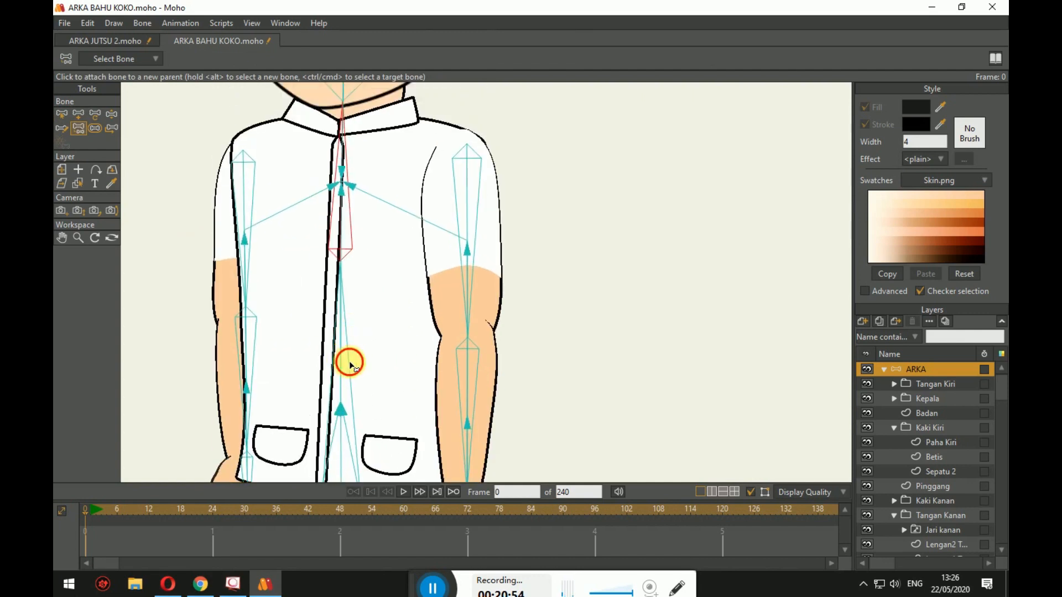
{"action": "scroll", "coordinate": [350, 363], "scroll_direction": "down", "scroll_amount": 3}
Compare the parent links of head bone B4 and upper torso bone B3.
{"action": "left_click", "coordinate": [63, 114]}
{"action": "left_click", "coordinate": [343, 163]}
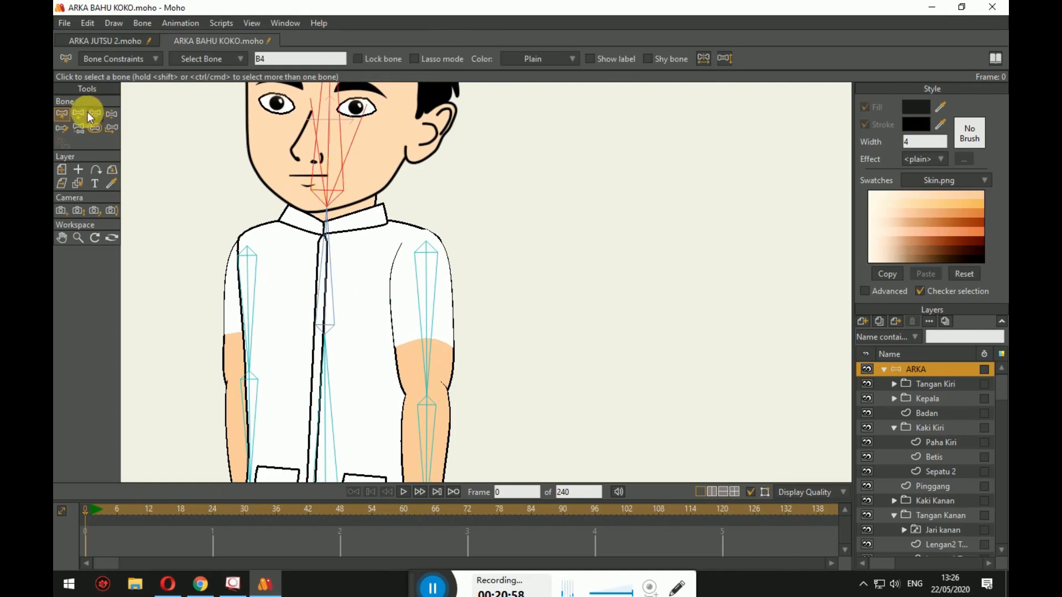
{"action": "left_click", "coordinate": [79, 129]}
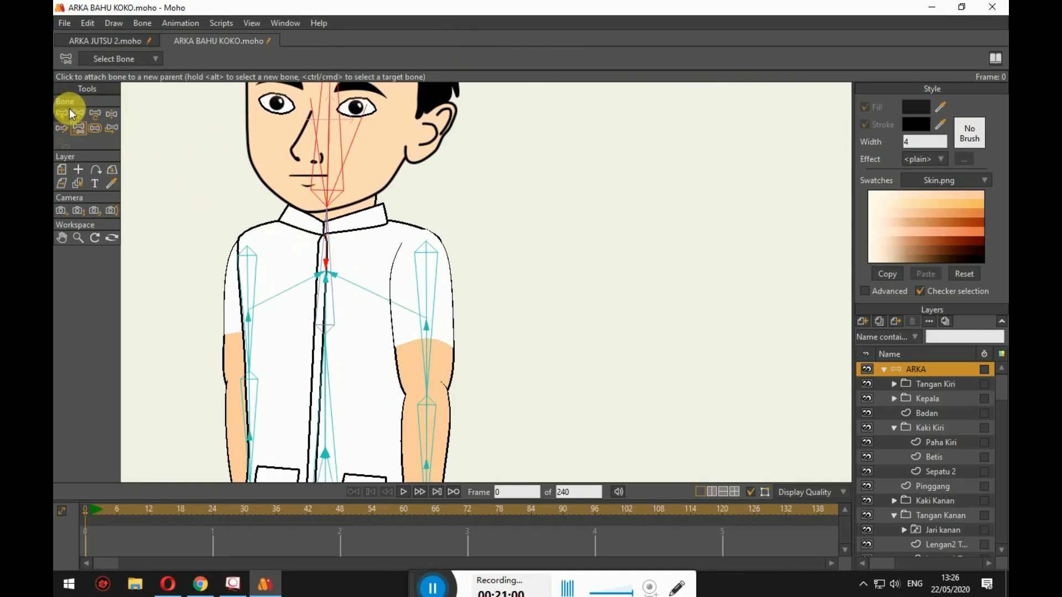
{"action": "left_click", "coordinate": [64, 114]}
{"action": "left_click", "coordinate": [336, 331]}
{"action": "left_click_drag", "start_coordinate": [348, 335], "coordinate": [383, 202]}
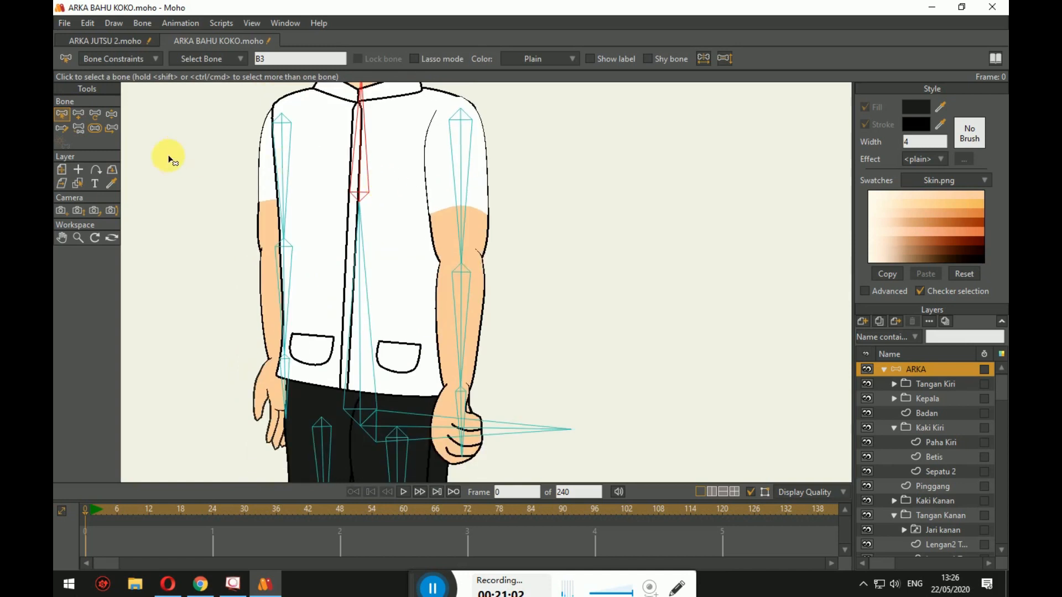
{"action": "left_click", "coordinate": [79, 128]}
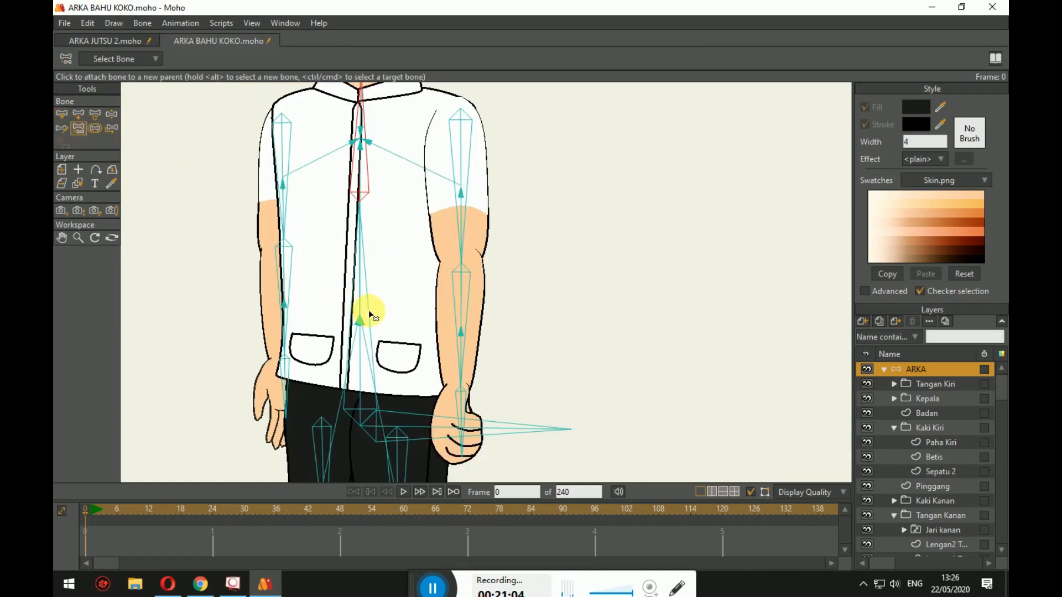
Reparent the lower spine bone B2 to the horizontal hip bone B1.
{"action": "left_click", "coordinate": [64, 115]}
{"action": "left_click", "coordinate": [363, 297]}
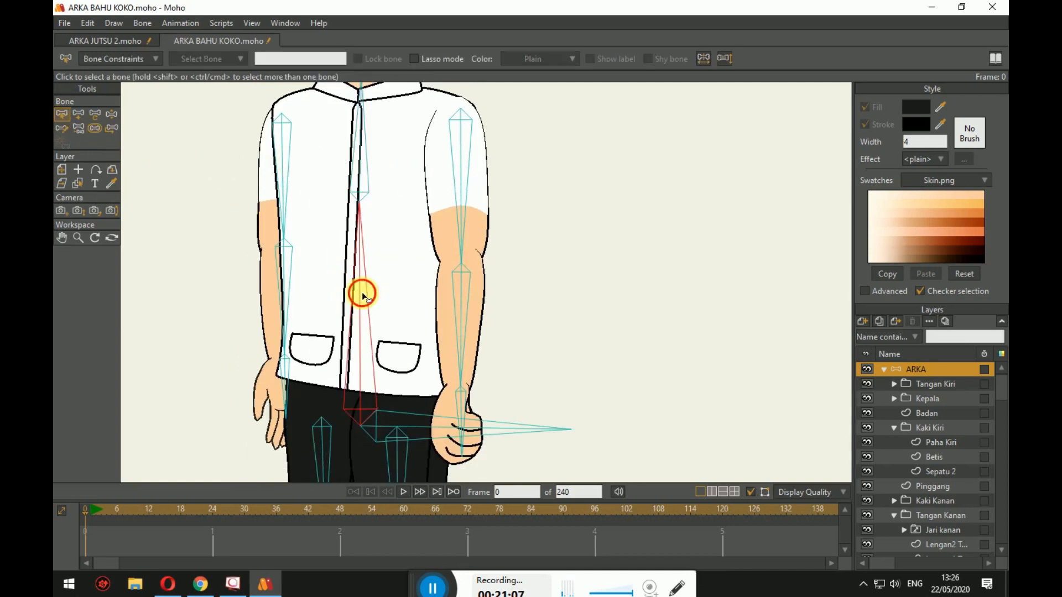
{"action": "left_click", "coordinate": [79, 128]}
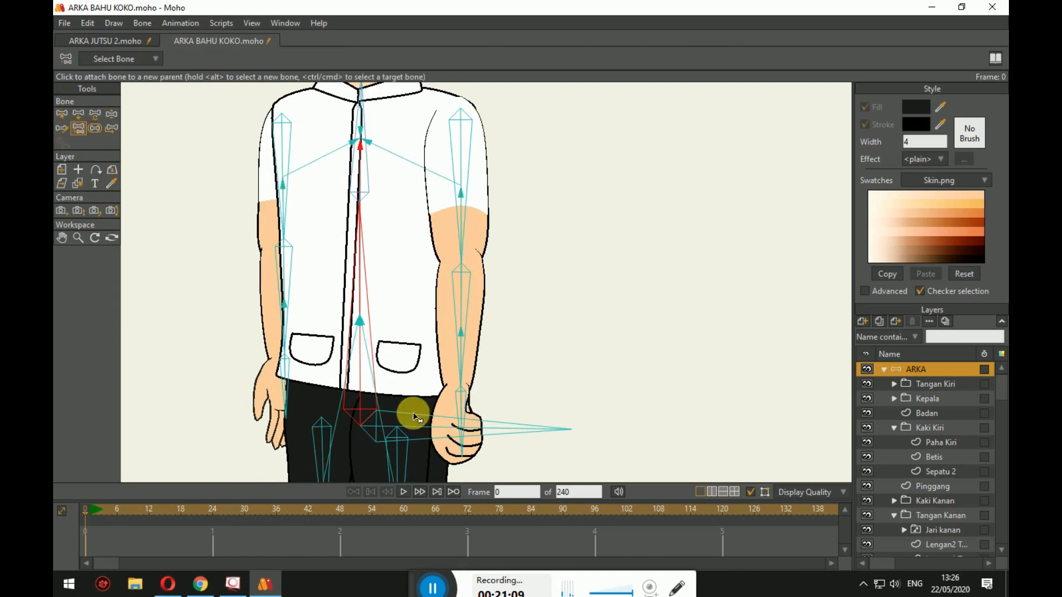
{"action": "left_click", "coordinate": [434, 418]}
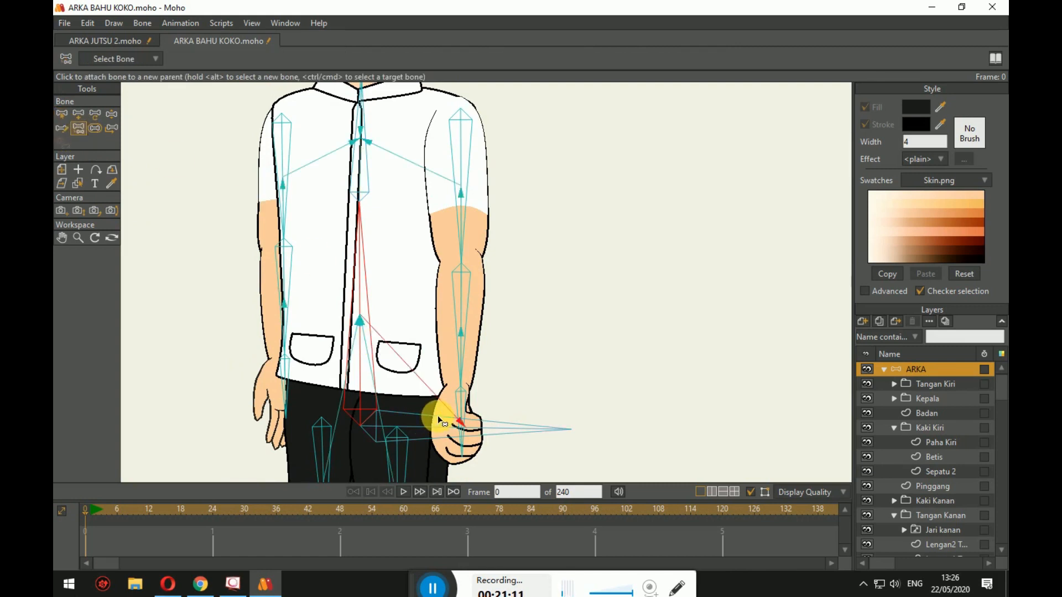
Reparent upper torso bone B3 to the lower spine bone B2.
{"action": "left_click", "coordinate": [64, 115]}
{"action": "left_click", "coordinate": [360, 181]}
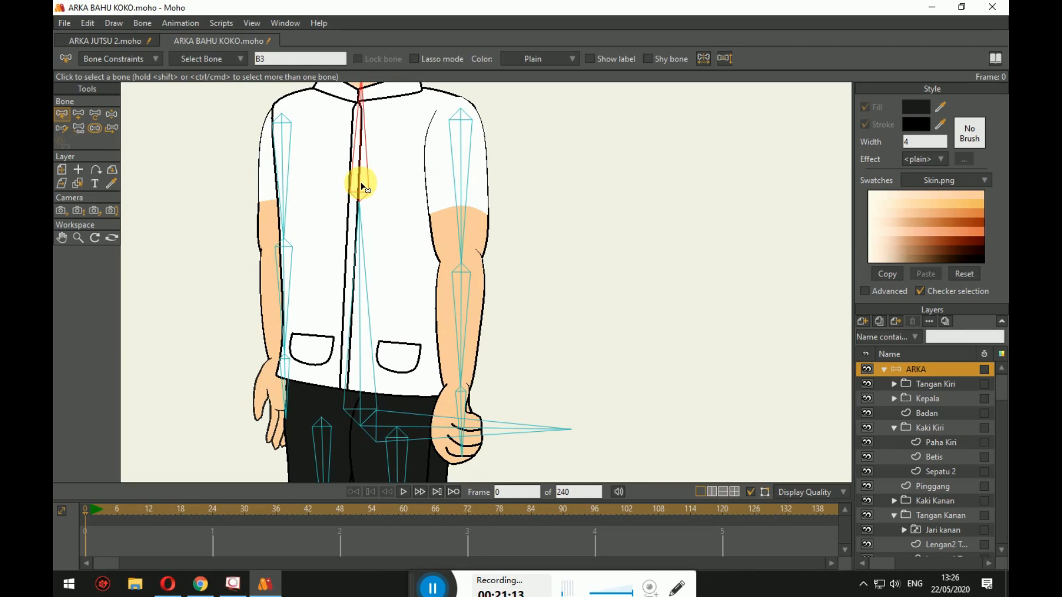
{"action": "left_click", "coordinate": [79, 128]}
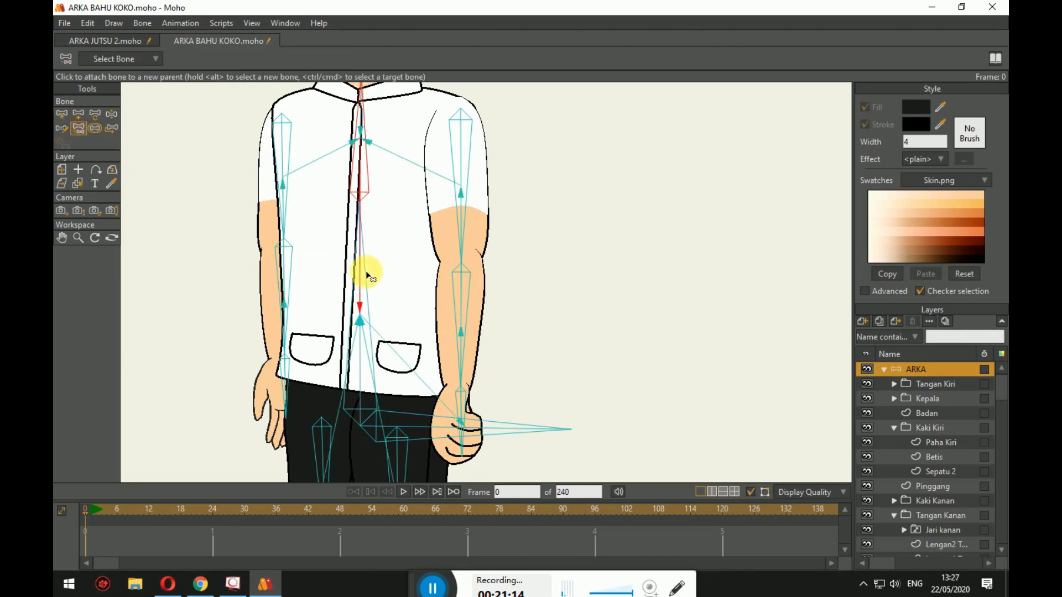
Test the corrected hierarchy with Manipulate Bones by posing the arms and torso and moving hip bone B1.
{"action": "left_click", "coordinate": [113, 117]}
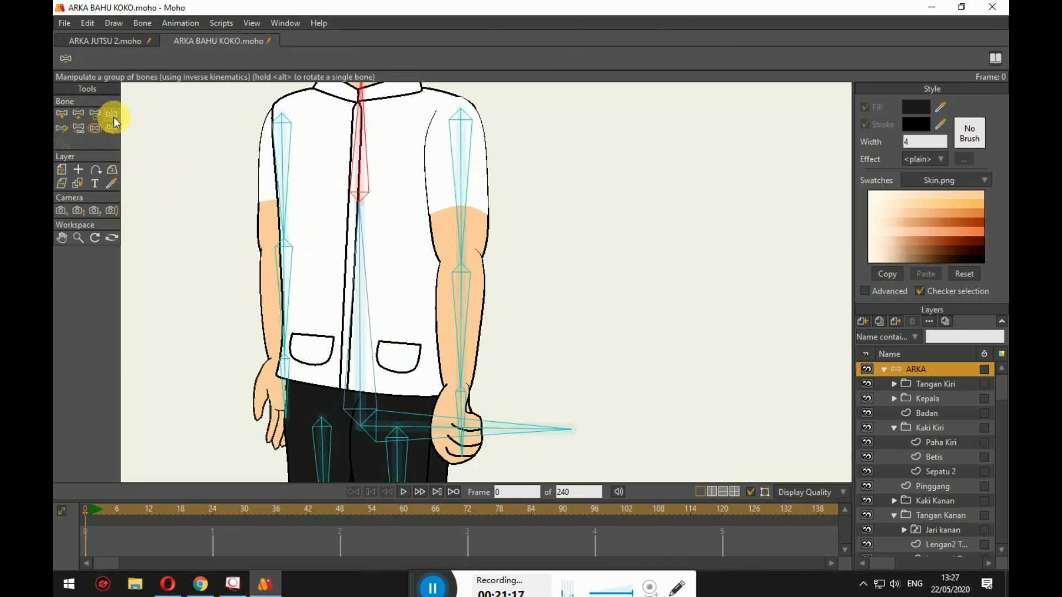
{"action": "scroll", "coordinate": [523, 289], "scroll_direction": "down", "scroll_amount": 3}
{"action": "left_click_drag", "start_coordinate": [451, 347], "coordinate": [695, 239]}
{"action": "scroll", "coordinate": [586, 309], "scroll_direction": "down", "scroll_amount": 3}
{"action": "left_click_drag", "start_coordinate": [569, 303], "coordinate": [494, 224]}
{"action": "mouse_move", "coordinate": [563, 285]}
{"action": "left_mouse_down"}
{"action": "mouse_move", "coordinate": [537, 303]}
{"action": "mouse_move", "coordinate": [564, 286]}
{"action": "left_mouse_up"}
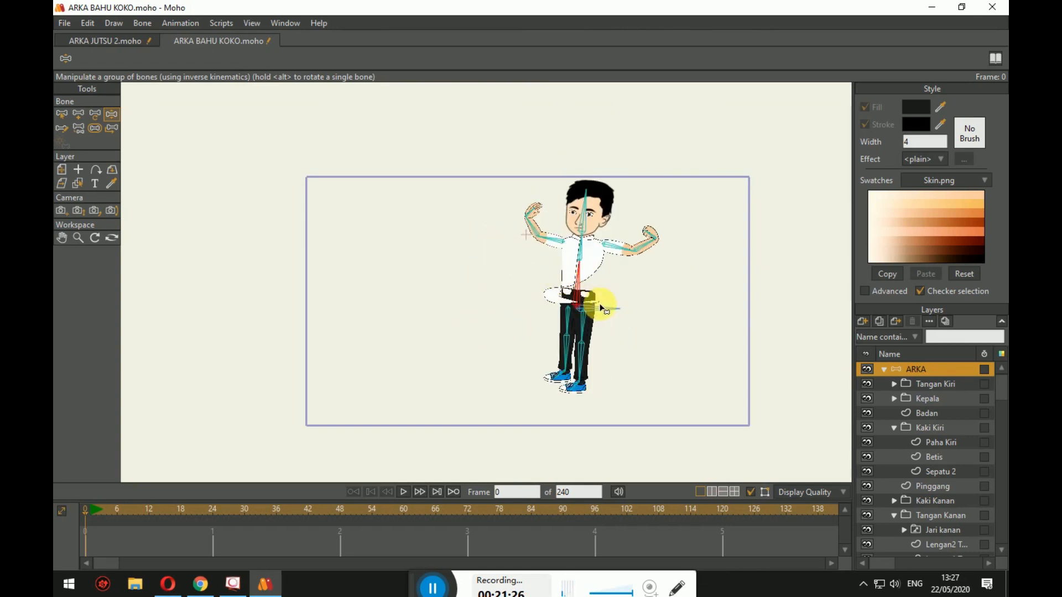
{"action": "left_click_drag", "start_coordinate": [576, 237], "coordinate": [562, 257]}
{"action": "left_click_drag", "start_coordinate": [599, 308], "coordinate": [714, 340]}
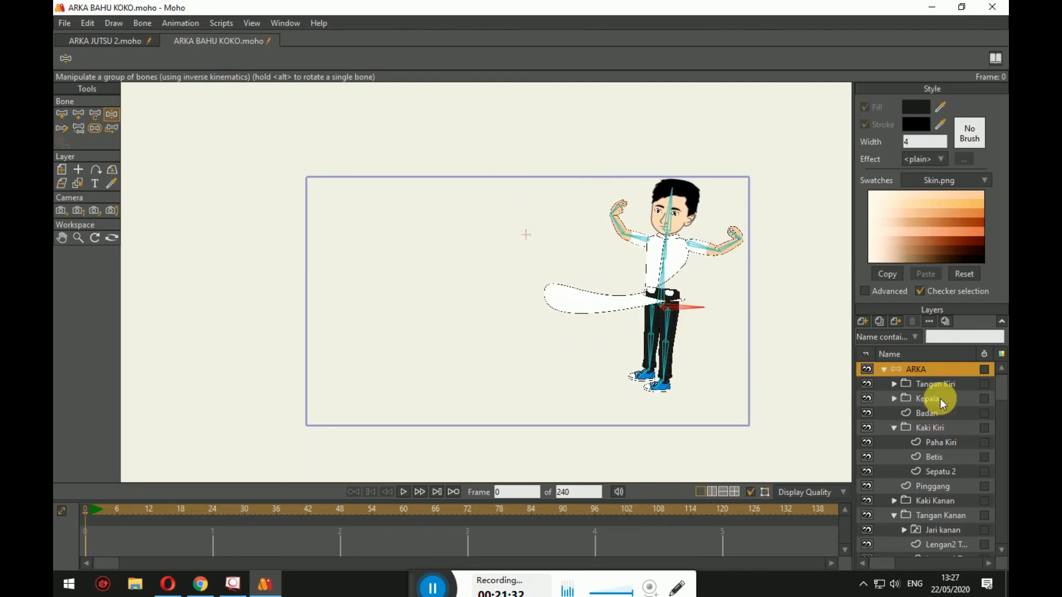
Bind the lower points of the Badan layer, around the pockets and shirt hem, to the lower spine bone B2.
{"action": "left_click", "coordinate": [62, 114]}
{"action": "scroll", "coordinate": [557, 315], "scroll_direction": "up", "scroll_amount": 5}
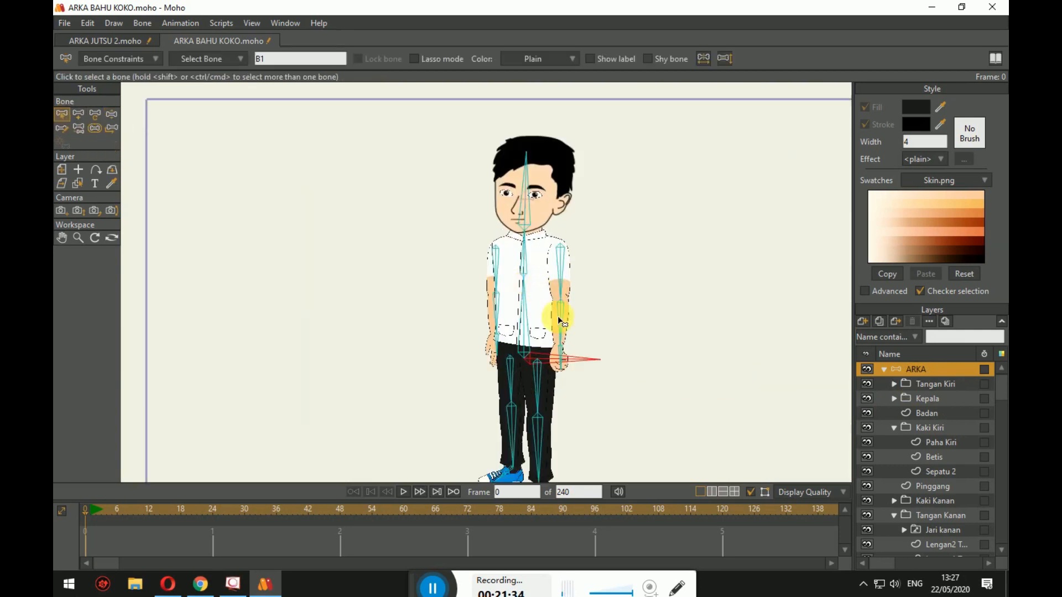
{"action": "left_click", "coordinate": [471, 254]}
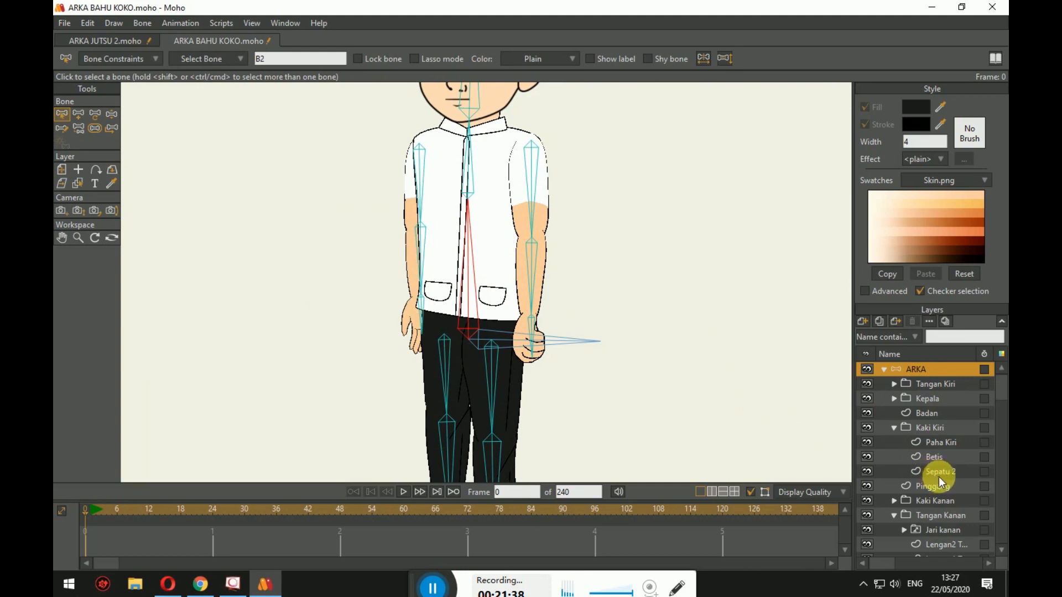
{"action": "left_click", "coordinate": [935, 415]}
{"action": "scroll", "coordinate": [621, 349], "scroll_direction": "up", "scroll_amount": 5}
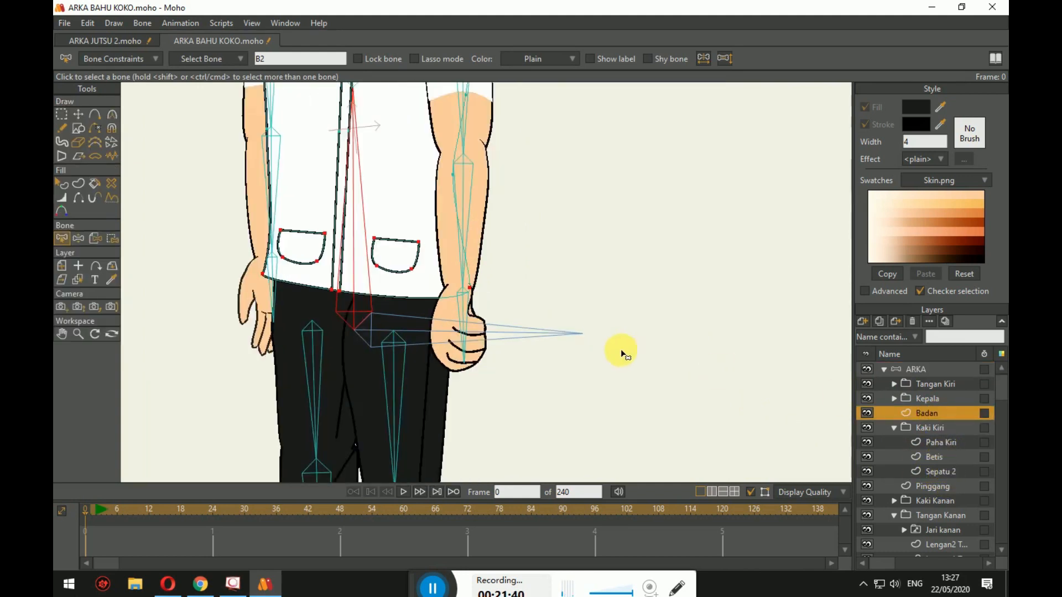
{"action": "left_click_drag", "start_coordinate": [406, 306], "coordinate": [488, 405]}
{"action": "left_click", "coordinate": [360, 349]}
{"action": "left_click_drag", "start_coordinate": [361, 350], "coordinate": [397, 376]}
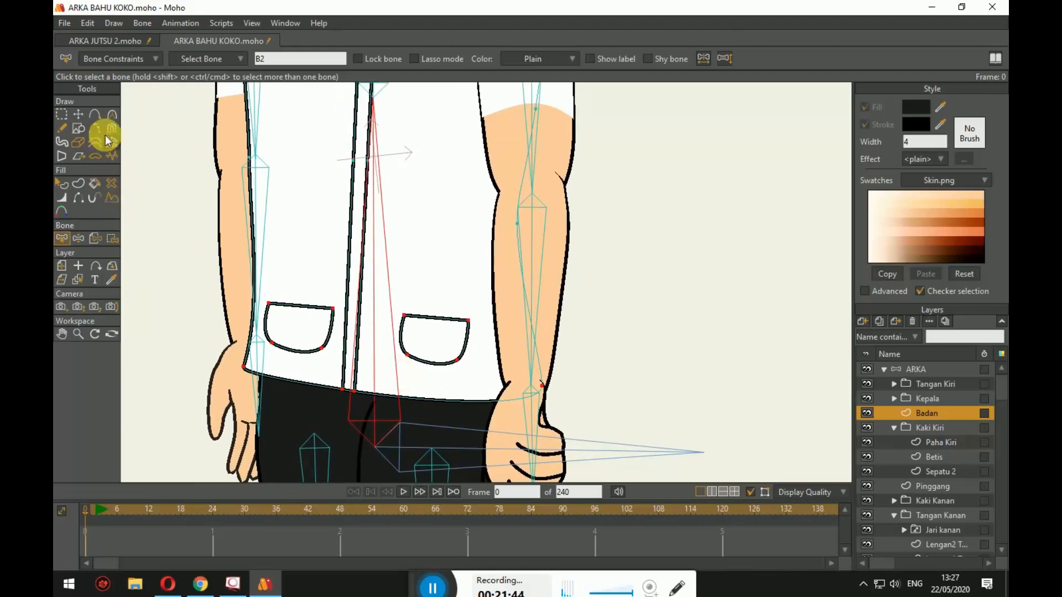
{"action": "left_click", "coordinate": [109, 238]}
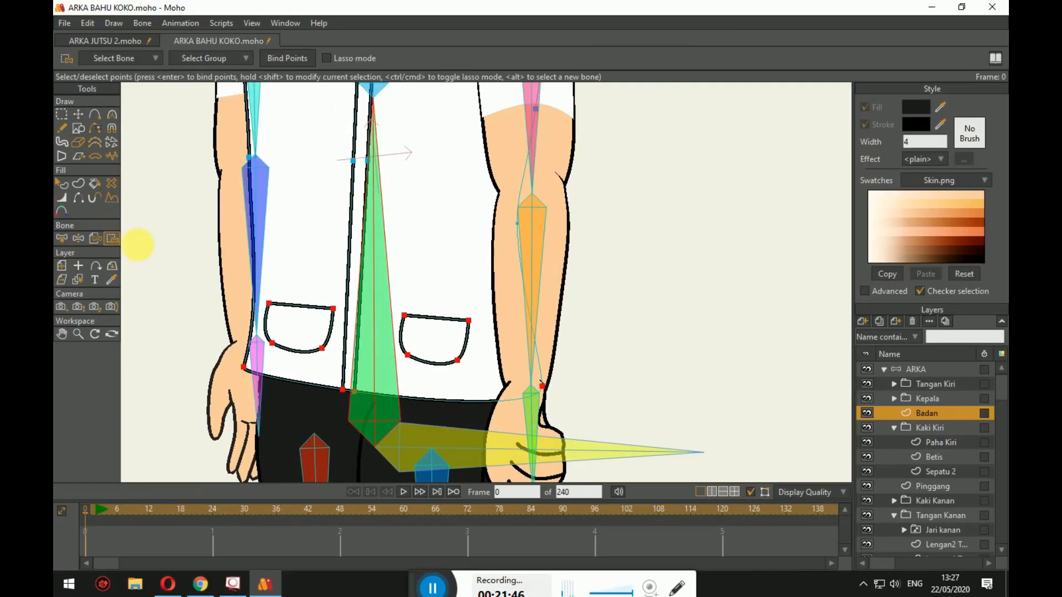
{"action": "scroll", "coordinate": [579, 408], "scroll_direction": "down", "scroll_amount": 2}
{"action": "left_click_drag", "start_coordinate": [602, 412], "coordinate": [286, 230]}
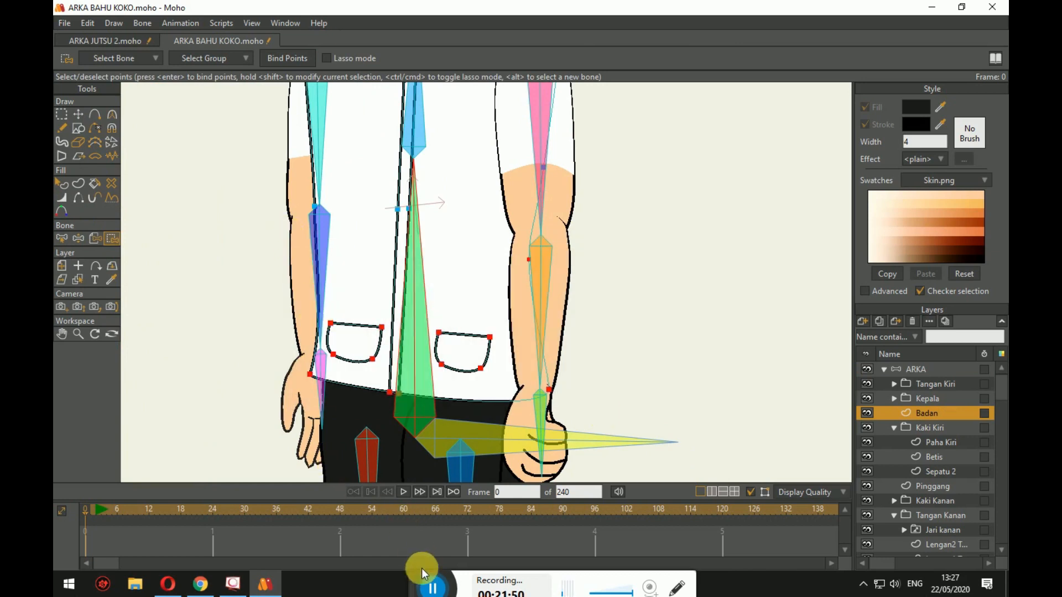
{"action": "left_click", "coordinate": [432, 587]}
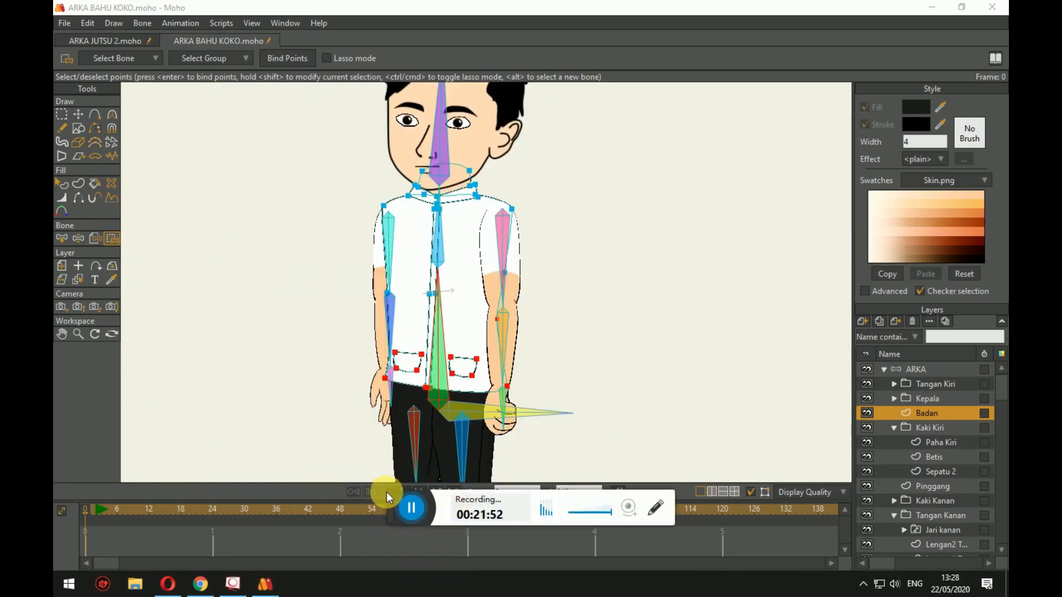
{"action": "left_click_drag", "start_coordinate": [388, 498], "coordinate": [410, 536]}
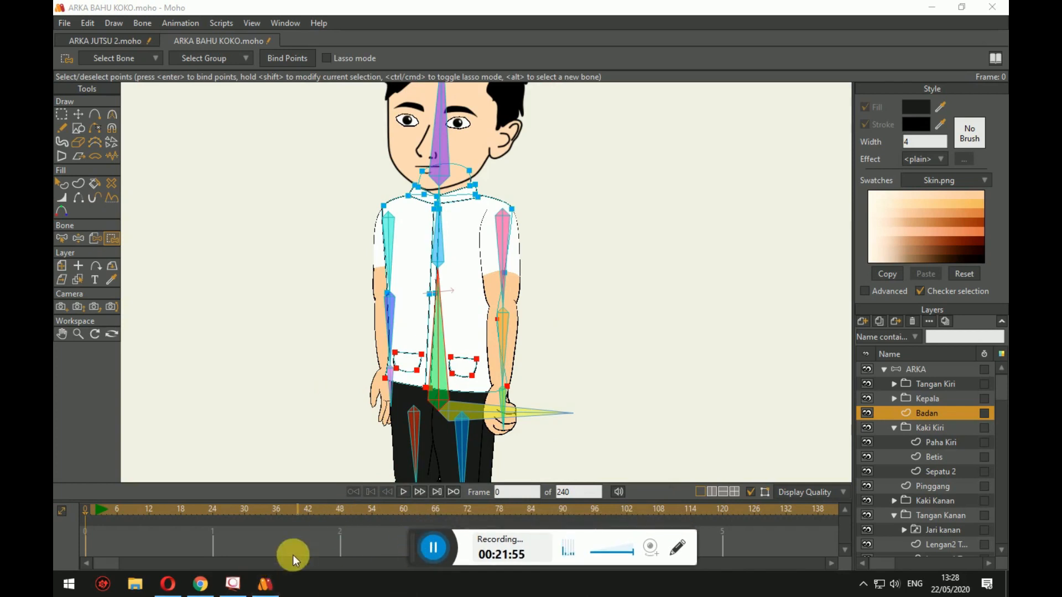
{"action": "scroll", "coordinate": [536, 320], "scroll_direction": "up", "scroll_amount": 4}
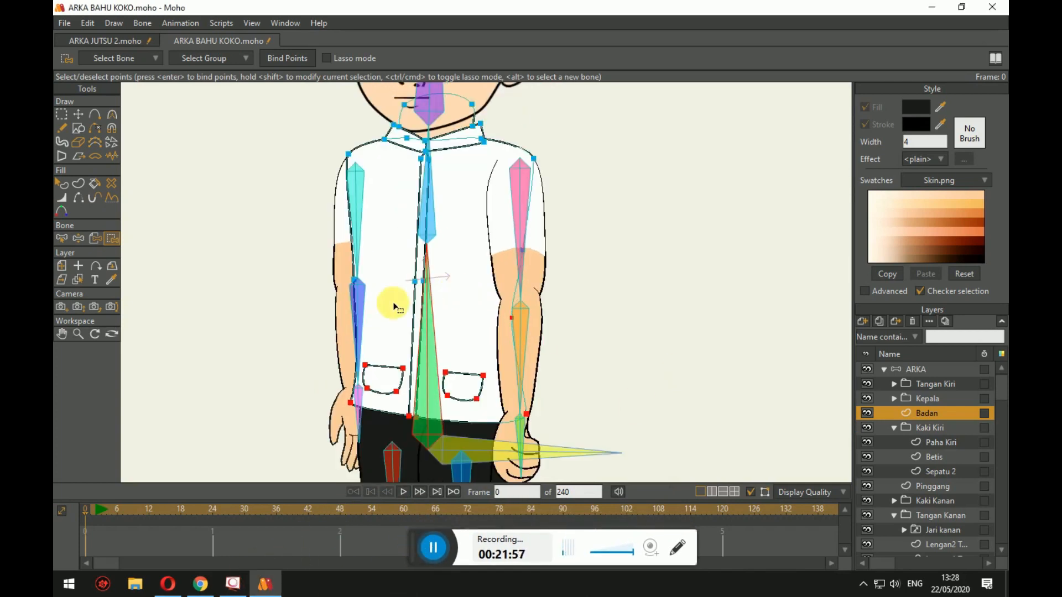
{"action": "left_click_drag", "start_coordinate": [306, 271], "coordinate": [578, 426]}
{"action": "left_click", "coordinate": [286, 61]}
Test the new binding with Manipulate Bones by posing the torso, arms and legs of the ARKA layer.
{"action": "left_click", "coordinate": [952, 368]}
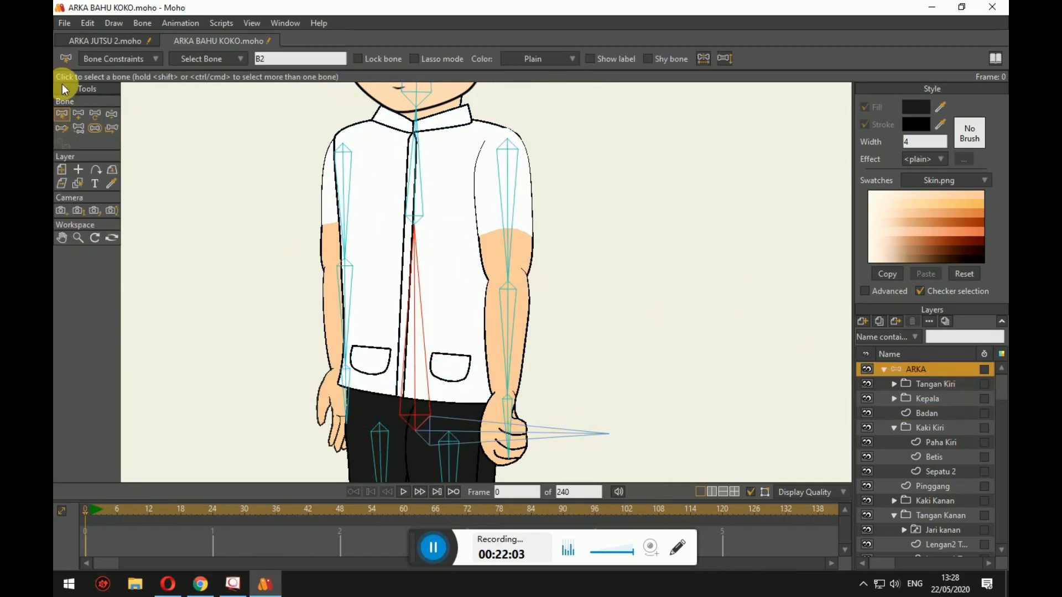
{"action": "left_click", "coordinate": [111, 114]}
{"action": "scroll", "coordinate": [282, 307], "scroll_direction": "down", "scroll_amount": 3}
{"action": "left_click_drag", "start_coordinate": [308, 318], "coordinate": [411, 289]}
{"action": "left_click_drag", "start_coordinate": [331, 278], "coordinate": [222, 301]}
{"action": "scroll", "coordinate": [223, 302], "scroll_direction": "down", "scroll_amount": 3}
{"action": "left_click_drag", "start_coordinate": [342, 252], "coordinate": [316, 186]}
{"action": "left_click_drag", "start_coordinate": [355, 309], "coordinate": [325, 274]}
{"action": "left_click_drag", "start_coordinate": [425, 283], "coordinate": [403, 281]}
{"action": "left_click_drag", "start_coordinate": [363, 248], "coordinate": [340, 254]}
{"action": "left_click_drag", "start_coordinate": [310, 202], "coordinate": [339, 214]}
{"action": "scroll", "coordinate": [346, 257], "scroll_direction": "up", "scroll_amount": 5}
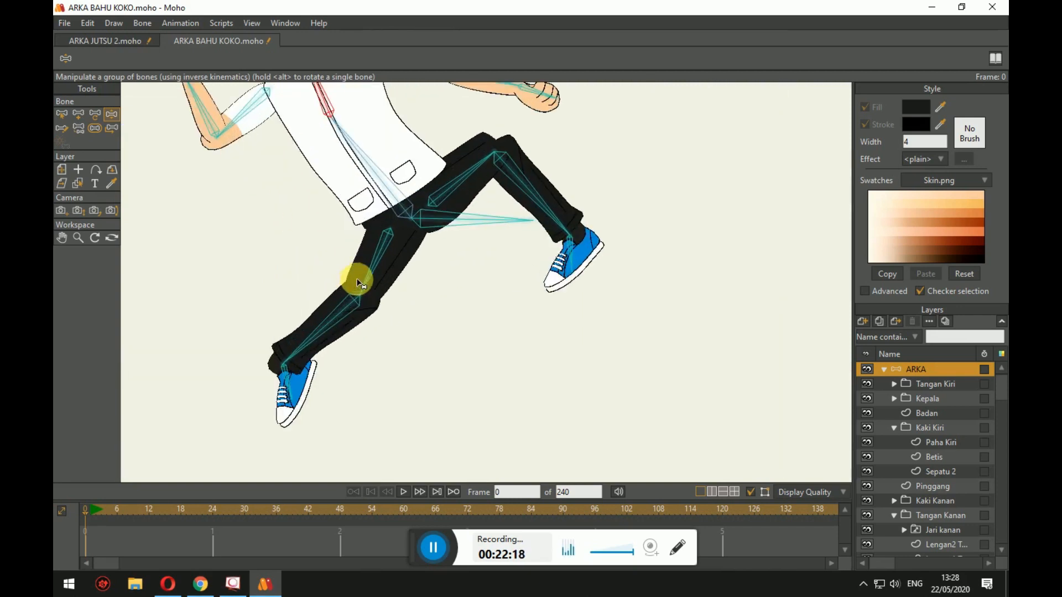
Examine the bones along both legs from the hips down to the shoes.
{"action": "left_click", "coordinate": [62, 114]}
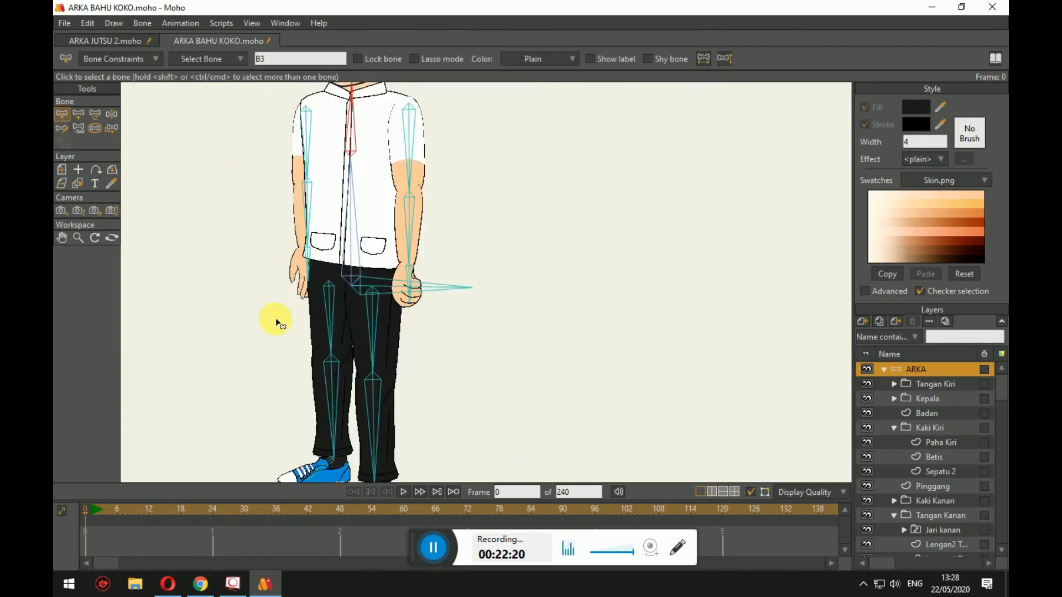
{"action": "left_click_drag", "start_coordinate": [350, 459], "coordinate": [344, 303]}
{"action": "scroll", "coordinate": [316, 299], "scroll_direction": "up", "scroll_amount": 6}
{"action": "left_click_drag", "start_coordinate": [346, 218], "coordinate": [319, 340]}
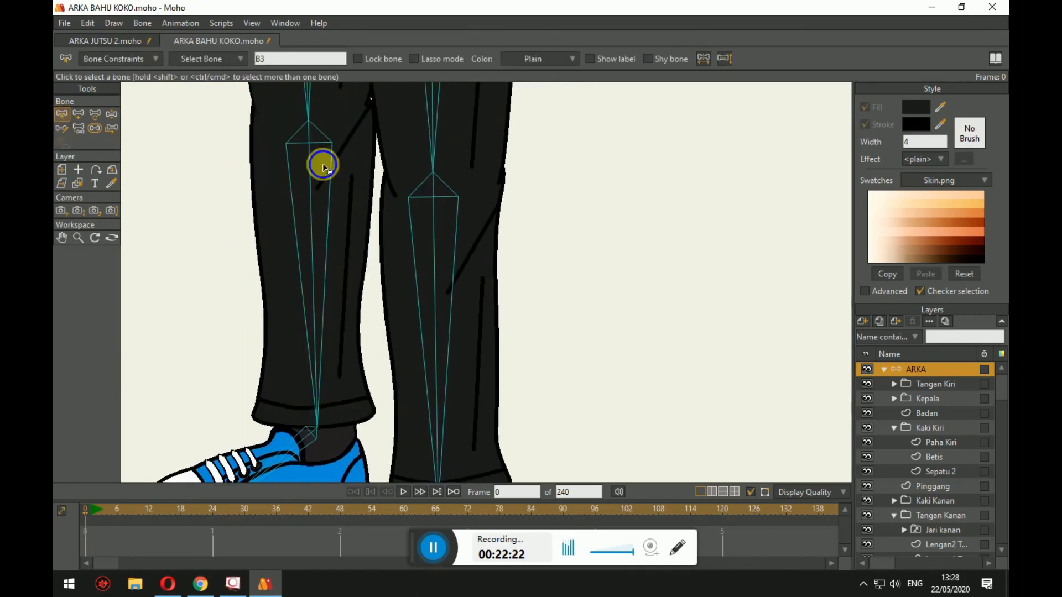
{"action": "left_click_drag", "start_coordinate": [324, 168], "coordinate": [326, 306]}
{"action": "scroll", "coordinate": [327, 304], "scroll_direction": "down", "scroll_amount": 5}
{"action": "left_click_drag", "start_coordinate": [346, 119], "coordinate": [330, 447]}
{"action": "left_click", "coordinate": [327, 198]}
{"action": "left_click", "coordinate": [344, 171]}
{"action": "left_click_drag", "start_coordinate": [311, 390], "coordinate": [308, 120]}
{"action": "left_click_drag", "start_coordinate": [247, 391], "coordinate": [291, 53]}
{"action": "scroll", "coordinate": [296, 301], "scroll_direction": "up", "scroll_amount": 5}
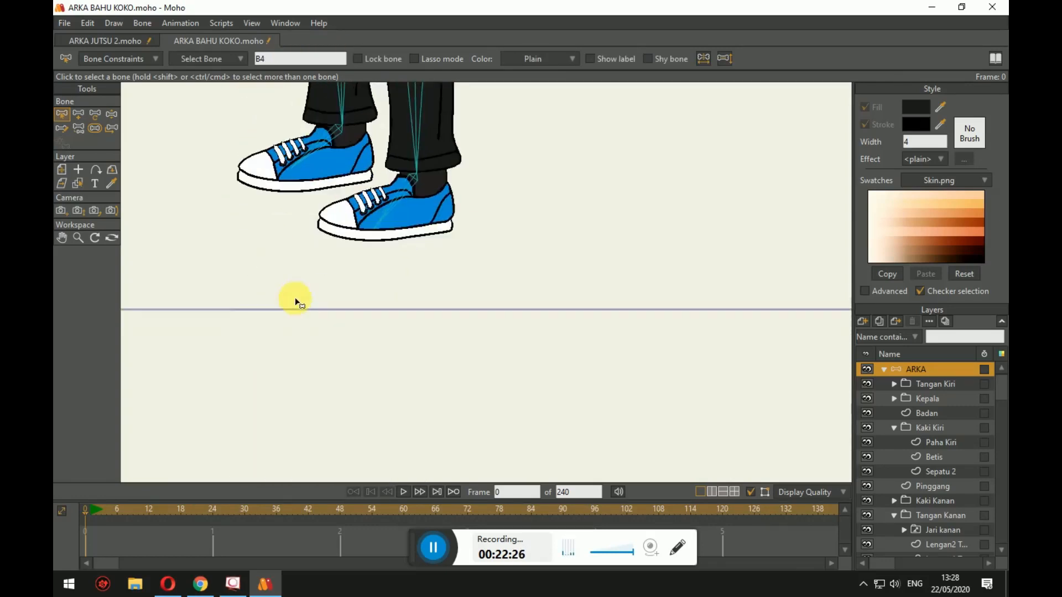
Test the rotation of foot bone B13 with Manipulate Bones.
{"action": "left_click_drag", "start_coordinate": [343, 114], "coordinate": [325, 304]}
{"action": "left_click", "coordinate": [111, 114]}
{"action": "mouse_move", "coordinate": [238, 327]}
{"action": "left_mouse_down"}
{"action": "mouse_move", "coordinate": [278, 330]}
{"action": "mouse_move", "coordinate": [249, 350]}
{"action": "mouse_move", "coordinate": [356, 225]}
{"action": "mouse_move", "coordinate": [295, 171]}
{"action": "mouse_move", "coordinate": [237, 296]}
{"action": "mouse_move", "coordinate": [235, 327]}
{"action": "left_mouse_up"}
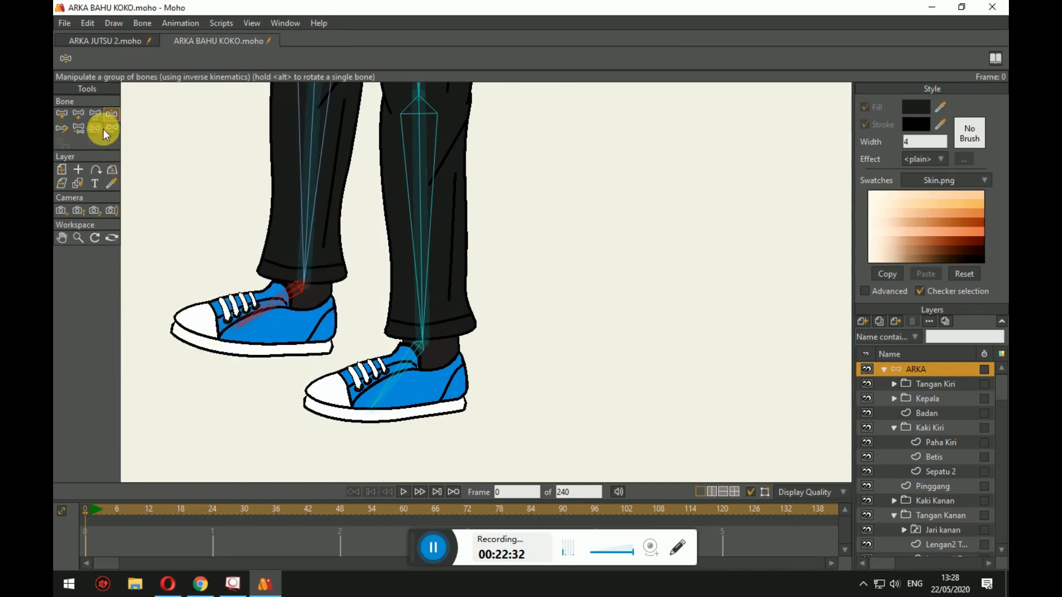
Enable angle constraints on foot bone B13 with a minimum of -10 and a maximum of 10 degrees.
{"action": "left_click", "coordinate": [62, 114]}
{"action": "left_click", "coordinate": [128, 58]}
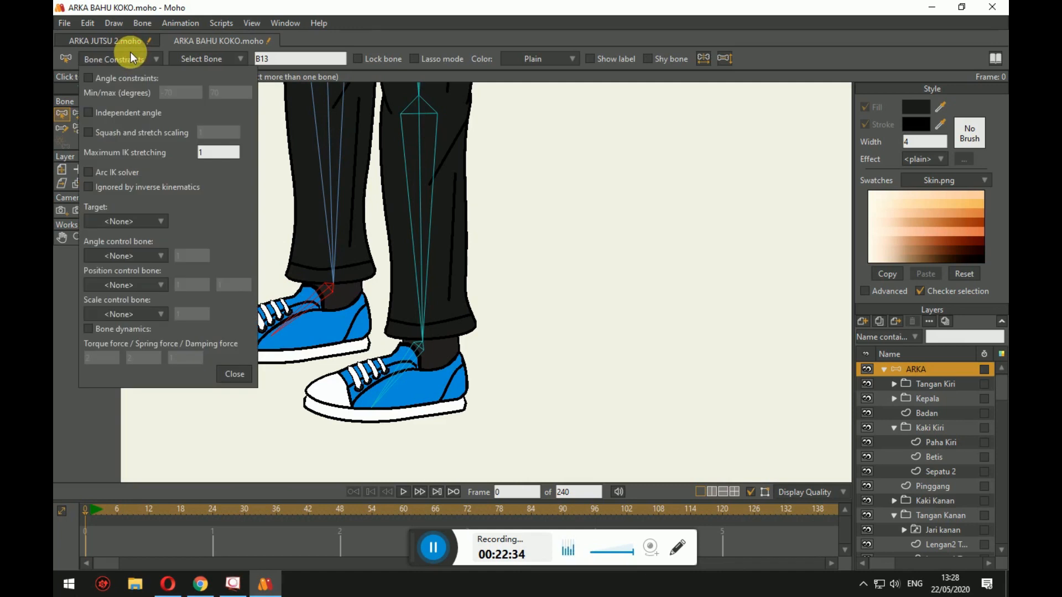
{"action": "double_click", "coordinate": [184, 96]}
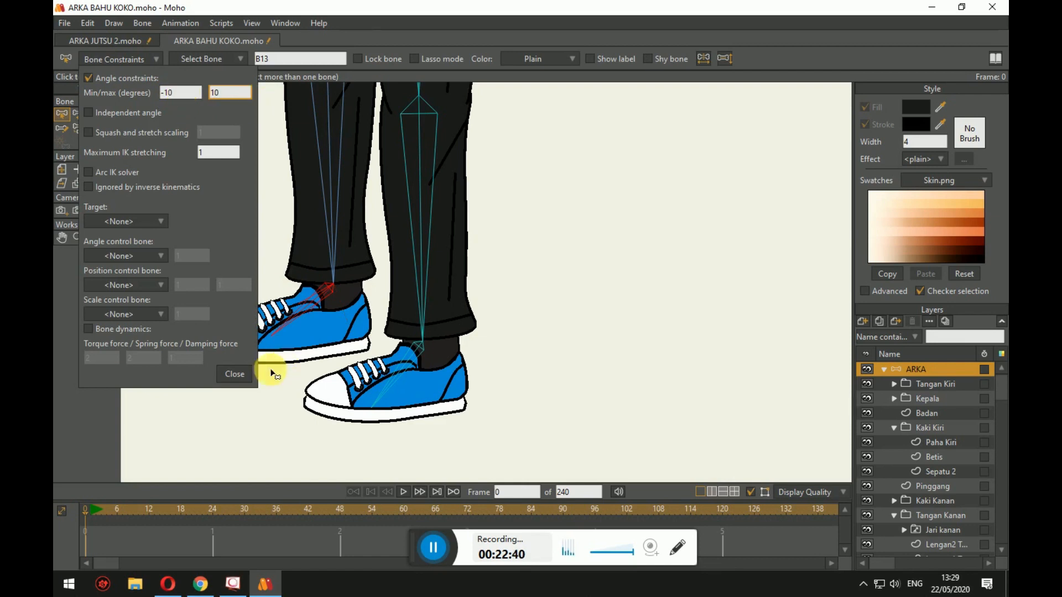
{"action": "left_click", "coordinate": [235, 374]}
Enable angle constraints on the other foot bone B16, limited from -10 to 10 degrees.
{"action": "left_click", "coordinate": [393, 363]}
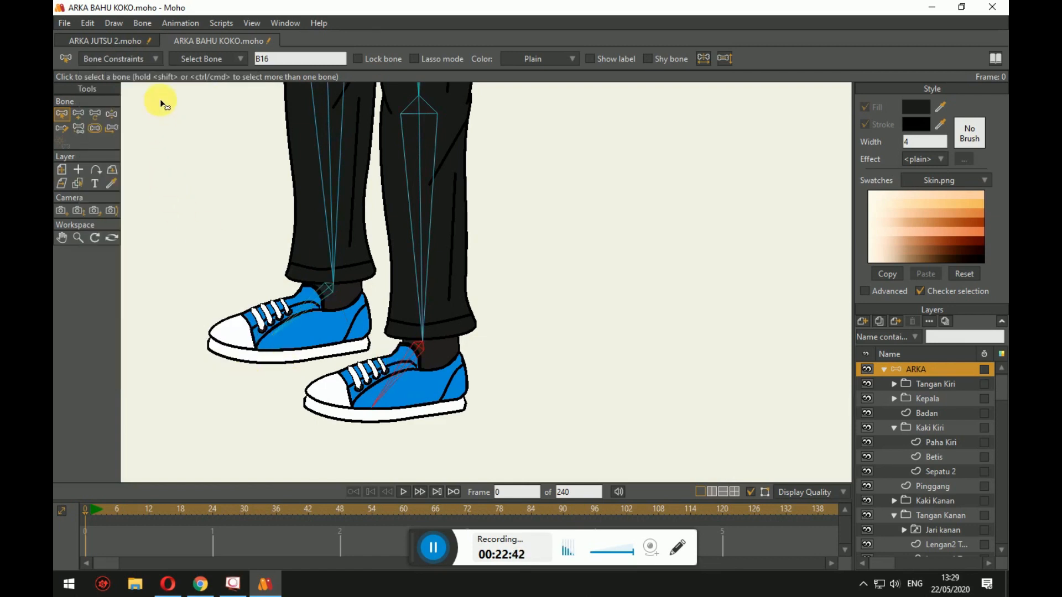
{"action": "left_click", "coordinate": [147, 62]}
{"action": "left_click", "coordinate": [137, 80]}
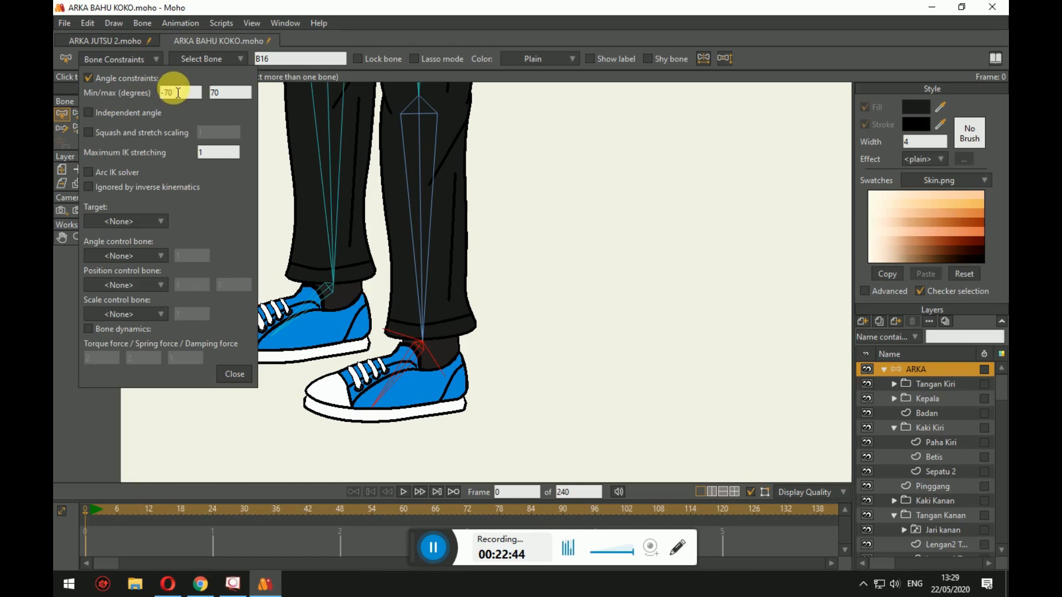
{"action": "left_click_drag", "start_coordinate": [171, 94], "coordinate": [206, 95]}
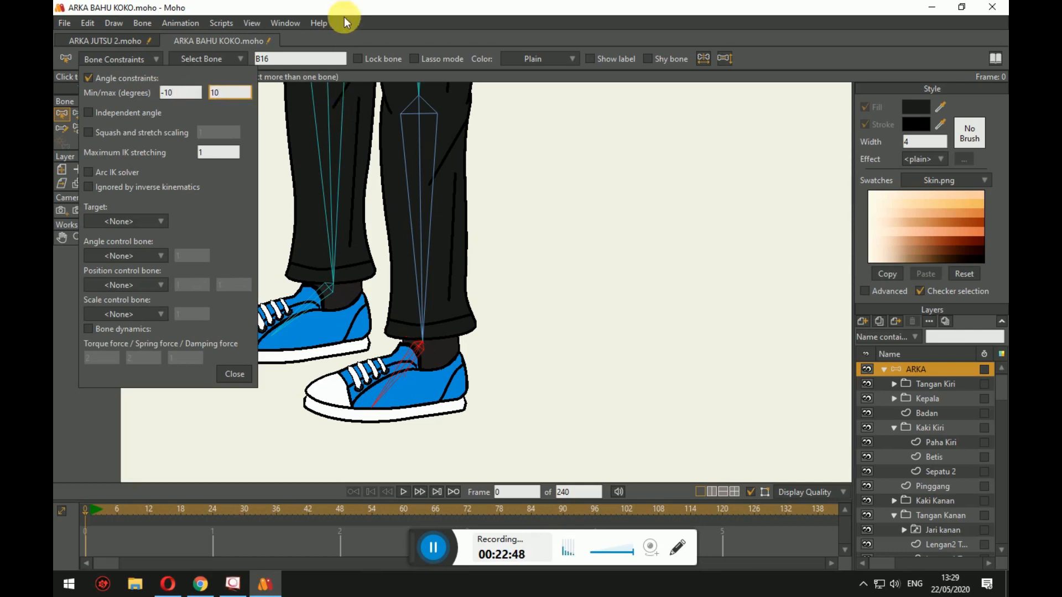
{"action": "left_click", "coordinate": [90, 77]}
{"action": "left_click", "coordinate": [89, 77]}
{"action": "left_click", "coordinate": [90, 77]}
{"action": "left_click", "coordinate": [90, 77]}
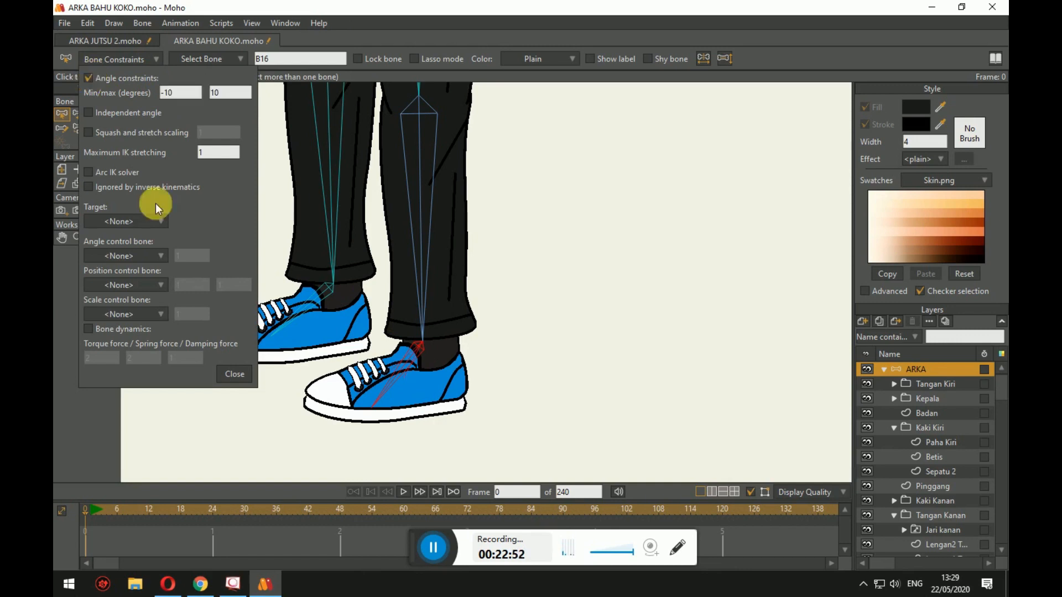
{"action": "left_click", "coordinate": [233, 377]}
Test the constrained feet with Manipulate Bones by rotating both foot bones and swinging both legs.
{"action": "left_click", "coordinate": [123, 122]}
{"action": "left_click", "coordinate": [112, 115]}
{"action": "left_click_drag", "start_coordinate": [281, 322], "coordinate": [260, 309]}
{"action": "left_click_drag", "start_coordinate": [356, 379], "coordinate": [376, 365]}
{"action": "scroll", "coordinate": [394, 301], "scroll_direction": "down", "scroll_amount": 2}
{"action": "left_click_drag", "start_coordinate": [396, 317], "coordinate": [288, 388]}
{"action": "scroll", "coordinate": [412, 382], "scroll_direction": "down", "scroll_amount": 3}
{"action": "left_click_drag", "start_coordinate": [438, 271], "coordinate": [398, 242]}
{"action": "left_click_drag", "start_coordinate": [379, 332], "coordinate": [468, 408]}
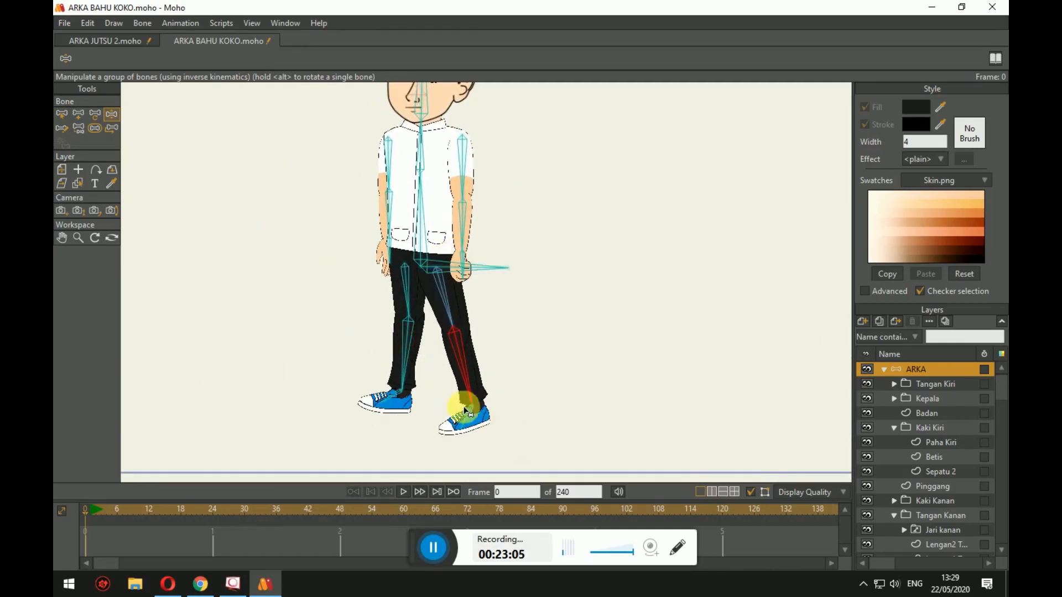
{"action": "left_click_drag", "start_coordinate": [400, 382], "coordinate": [417, 415]}
{"action": "scroll", "coordinate": [332, 271], "scroll_direction": "down", "scroll_amount": 3}
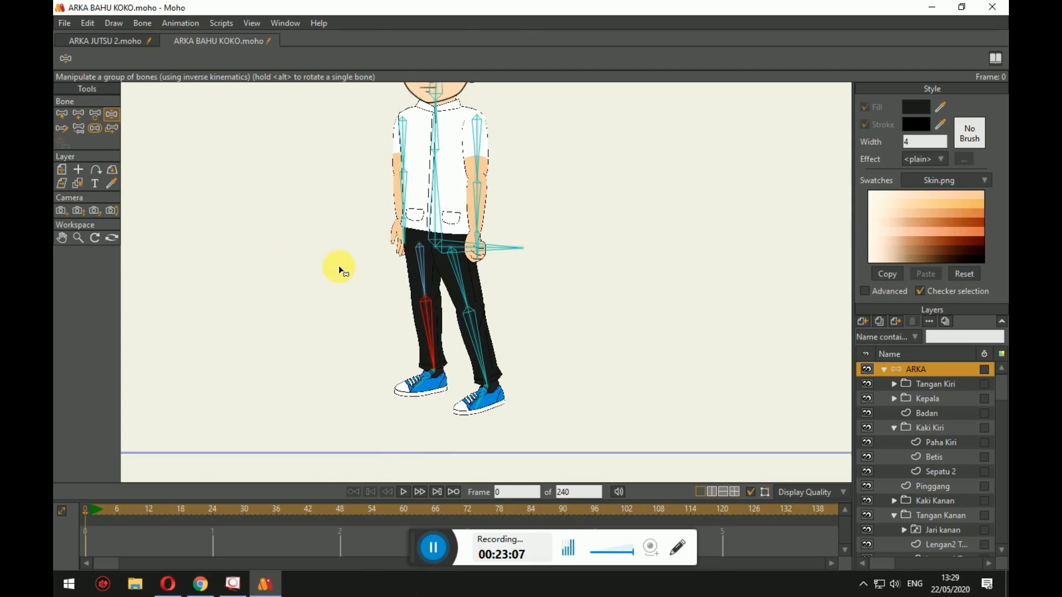
{"action": "left_click_drag", "start_coordinate": [406, 325], "coordinate": [446, 375]}
{"action": "left_click_drag", "start_coordinate": [408, 328], "coordinate": [404, 347]}
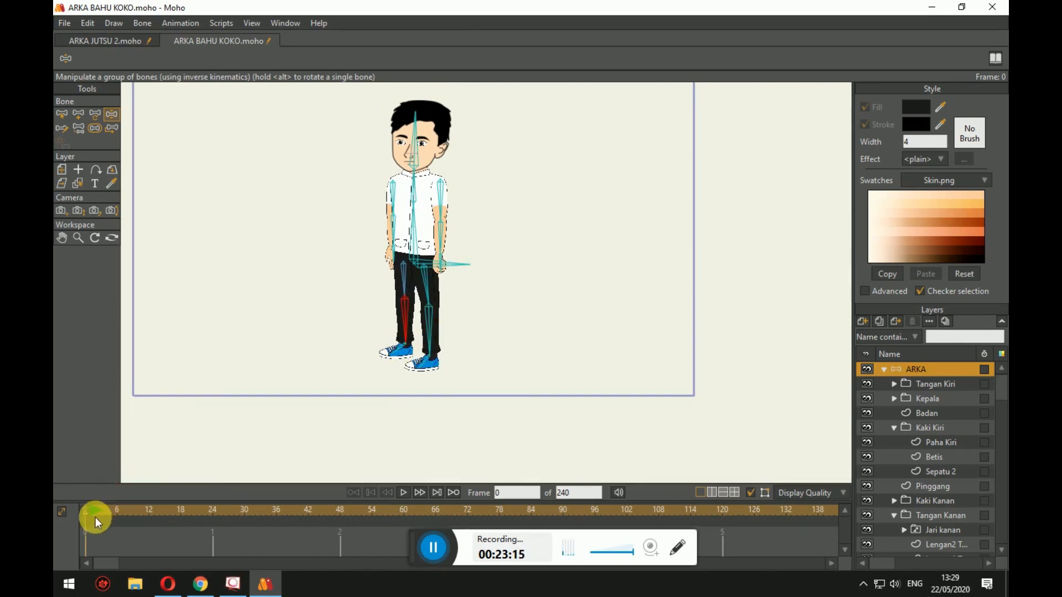
Pose one leg stepping across the other at frame 12 and shift the hip bone B1 down slightly.
{"action": "left_click", "coordinate": [151, 516]}
{"action": "left_click_drag", "start_coordinate": [433, 357], "coordinate": [356, 348]}
{"action": "mouse_move", "coordinate": [434, 268]}
{"action": "left_mouse_down"}
{"action": "mouse_move", "coordinate": [340, 282]}
{"action": "mouse_move", "coordinate": [463, 270]}
{"action": "mouse_move", "coordinate": [425, 276]}
{"action": "left_mouse_up"}
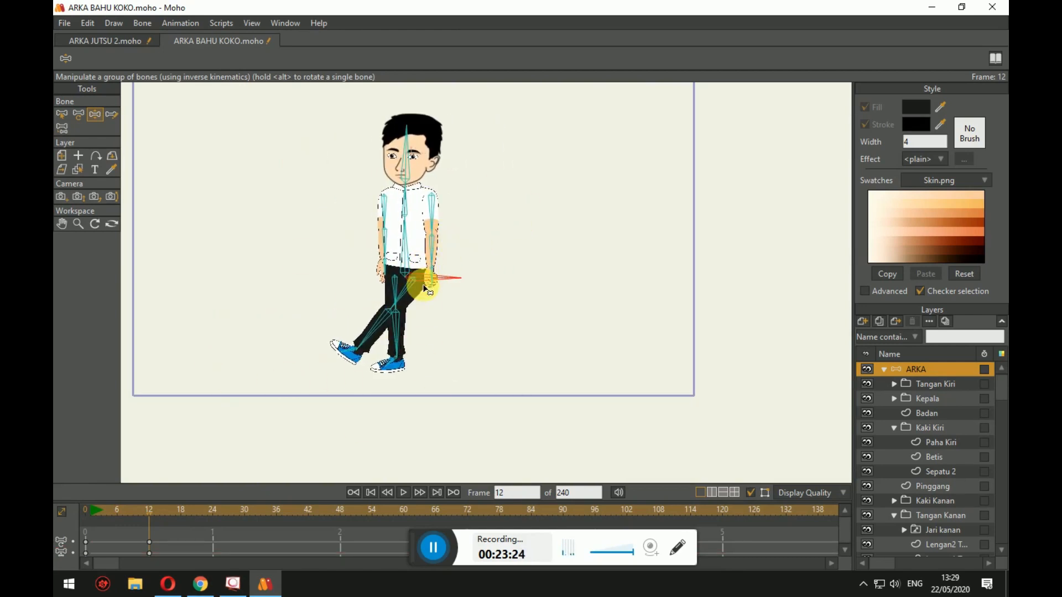
{"action": "left_click_drag", "start_coordinate": [426, 290], "coordinate": [430, 289]}
Enlarge the timeline and delete the bone keyframes of the test pose at frame 12.
{"action": "left_click", "coordinate": [62, 114]}
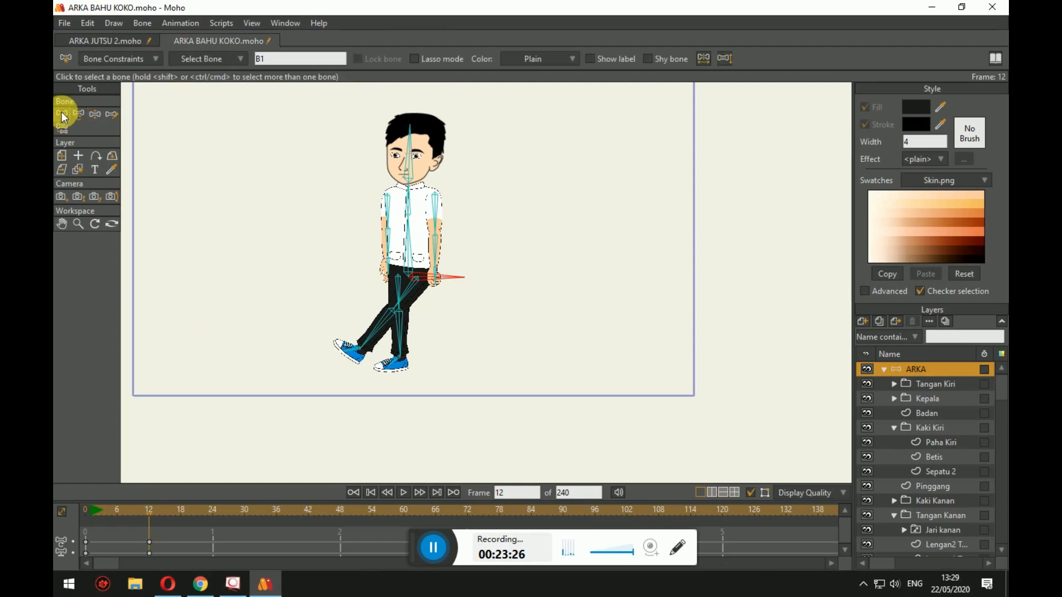
{"action": "left_click_drag", "start_coordinate": [178, 502], "coordinate": [195, 401]}
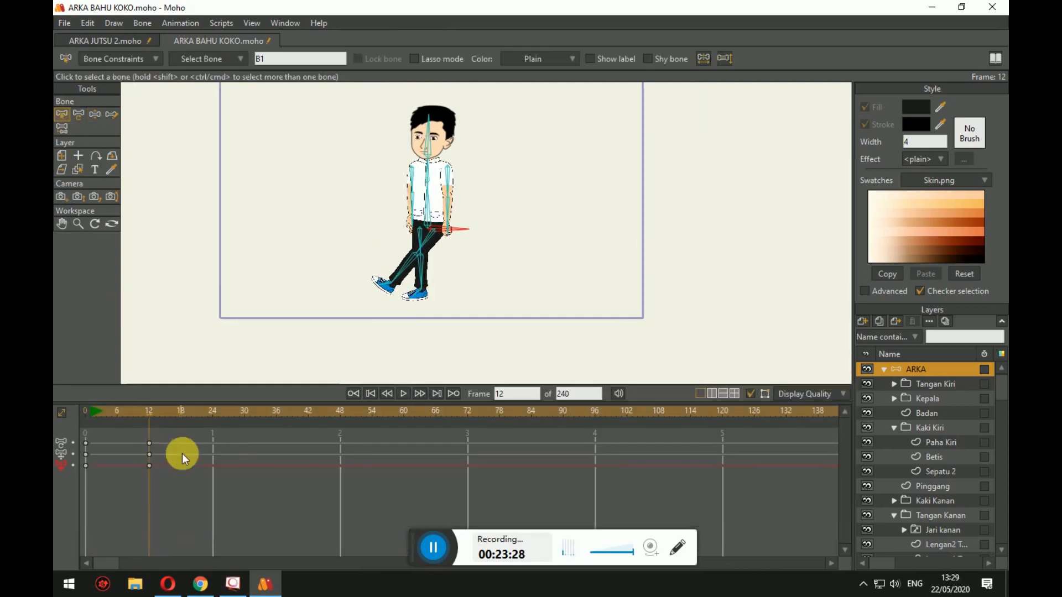
{"action": "left_click_drag", "start_coordinate": [135, 438], "coordinate": [81, 404]}
{"action": "key", "text": "Delete"}
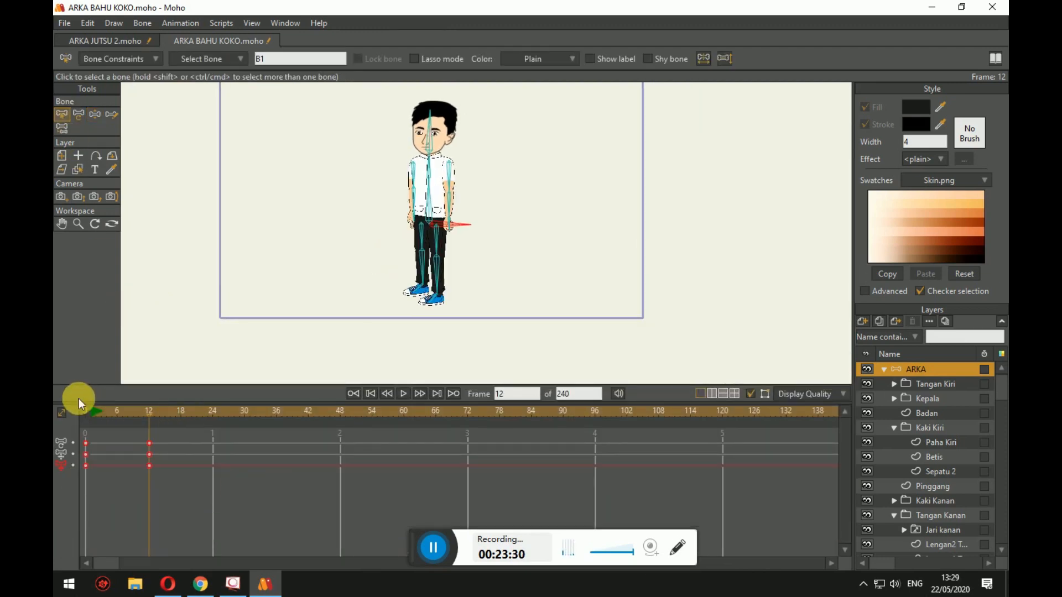
Return to frame 0 and add a separate horizontal bone at each ankle, extending behind the shoes.
{"action": "scroll", "coordinate": [408, 304], "scroll_direction": "up", "scroll_amount": 3}
{"action": "scroll", "coordinate": [416, 294], "scroll_direction": "up", "scroll_amount": 5}
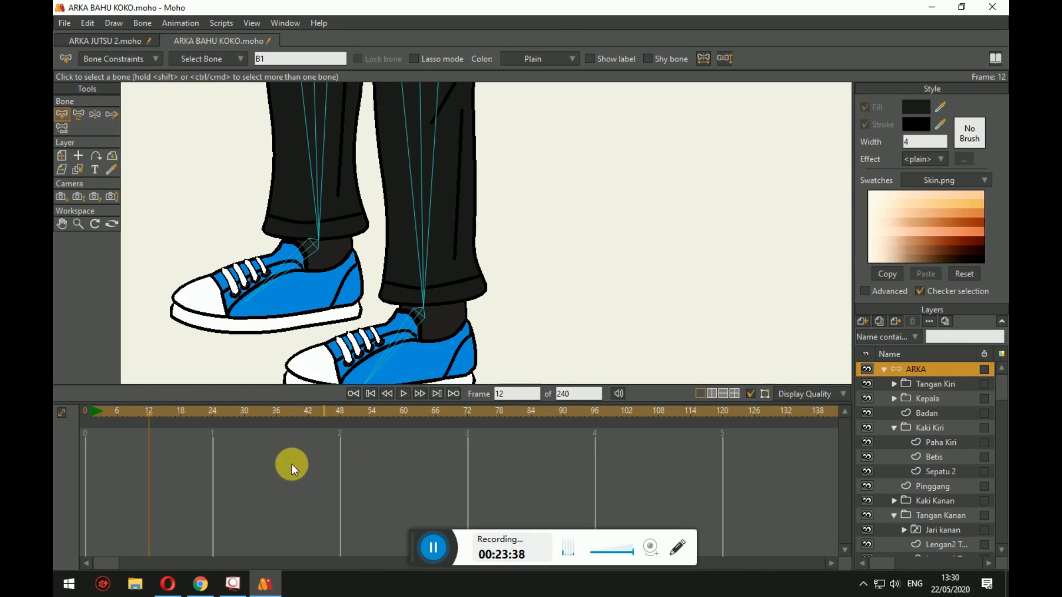
{"action": "left_click_drag", "start_coordinate": [144, 412], "coordinate": [196, 413]}
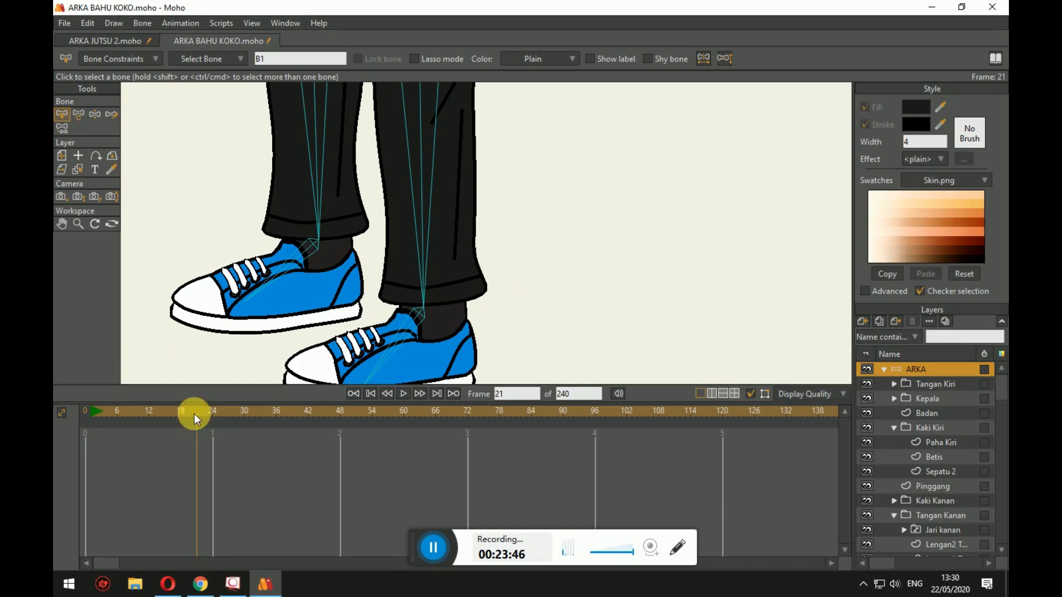
{"action": "left_click_drag", "start_coordinate": [194, 414], "coordinate": [61, 413]}
{"action": "scroll", "coordinate": [304, 185], "scroll_direction": "down", "scroll_amount": 4}
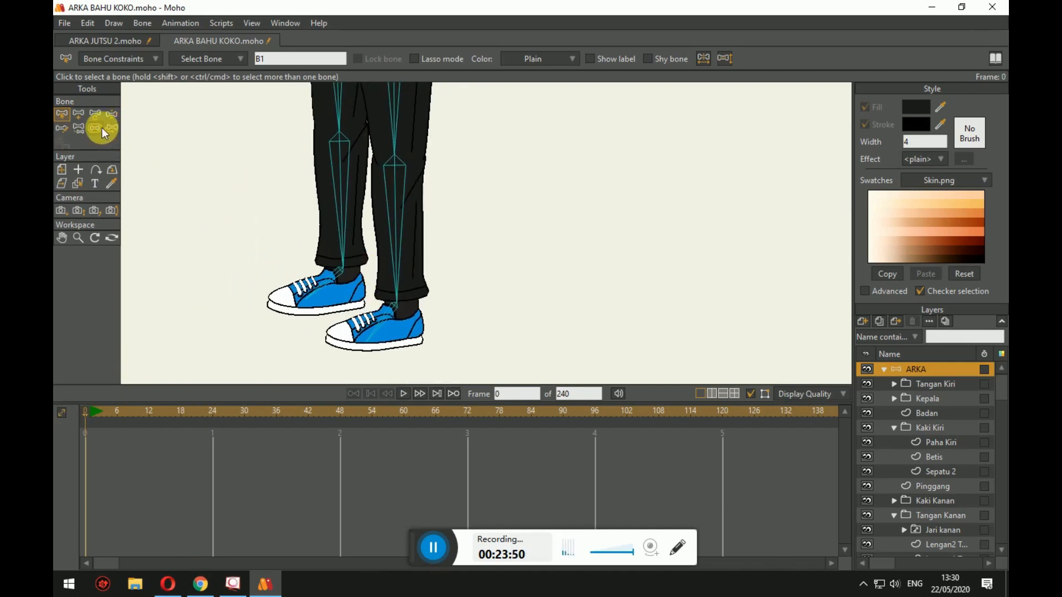
{"action": "left_click", "coordinate": [78, 114]}
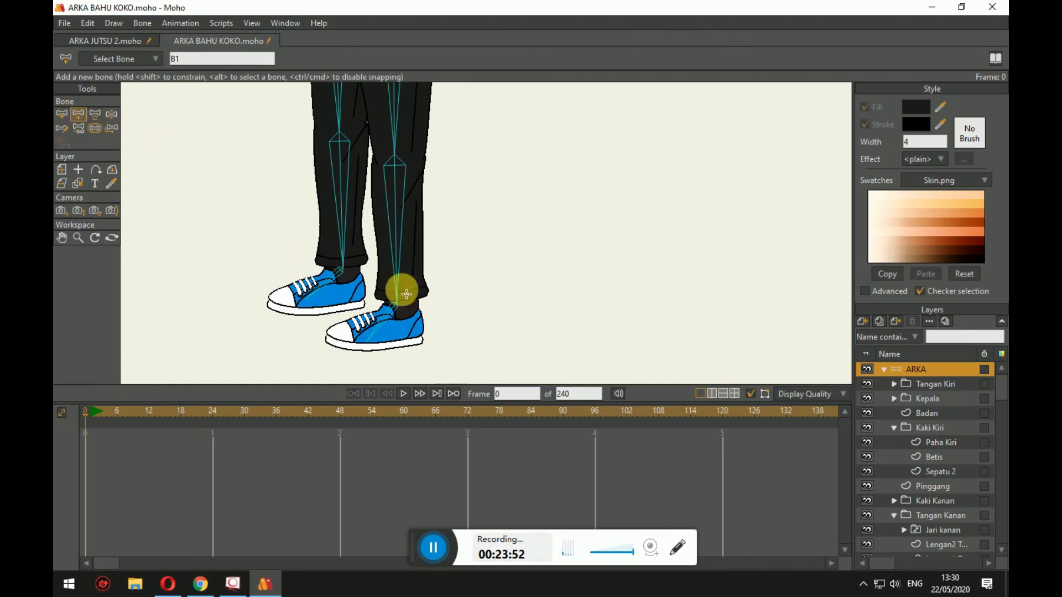
{"action": "scroll", "coordinate": [420, 307], "scroll_direction": "up", "scroll_amount": 4}
{"action": "left_click_drag", "start_coordinate": [372, 296], "coordinate": [527, 301]}
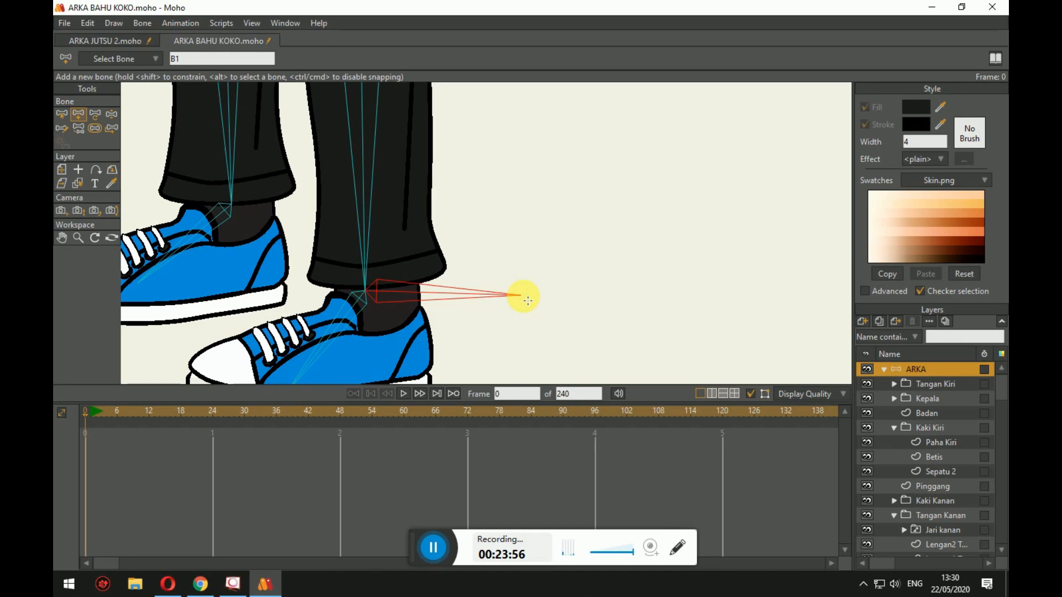
{"action": "left_click_drag", "start_coordinate": [238, 210], "coordinate": [342, 206]}
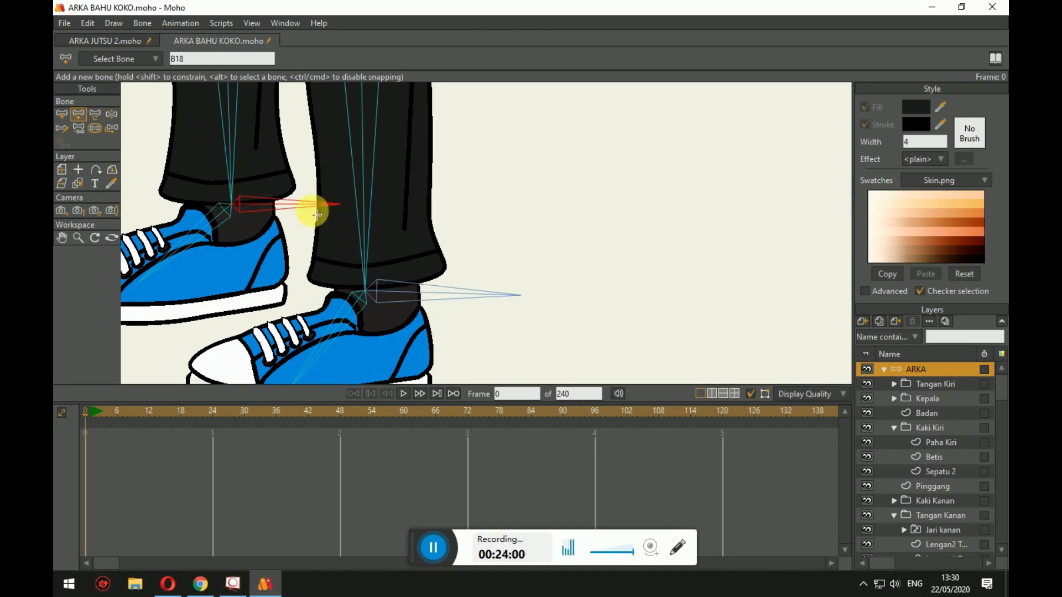
Rename the horizontal bone at the rear ankle to Target 1 and the one at the front ankle to Target 2.
{"action": "left_click", "coordinate": [61, 114]}
{"action": "double_click", "coordinate": [304, 59]}
{"action": "type", "text": "Target"}
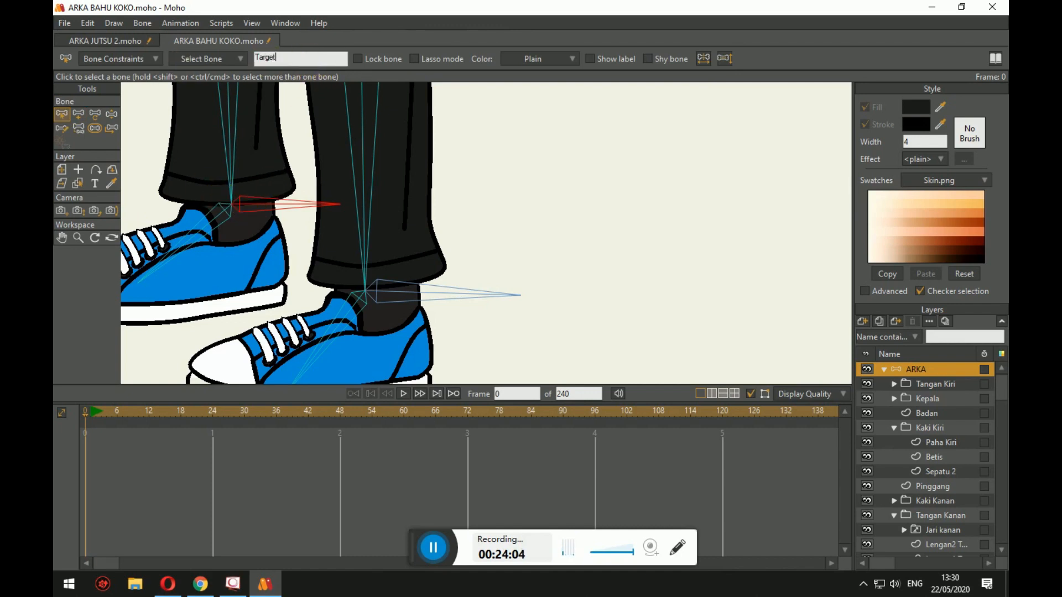
{"action": "type", "text": " 1"}
{"action": "left_click", "coordinate": [439, 295]}
{"action": "double_click", "coordinate": [284, 59]}
{"action": "type", "text": "T"}
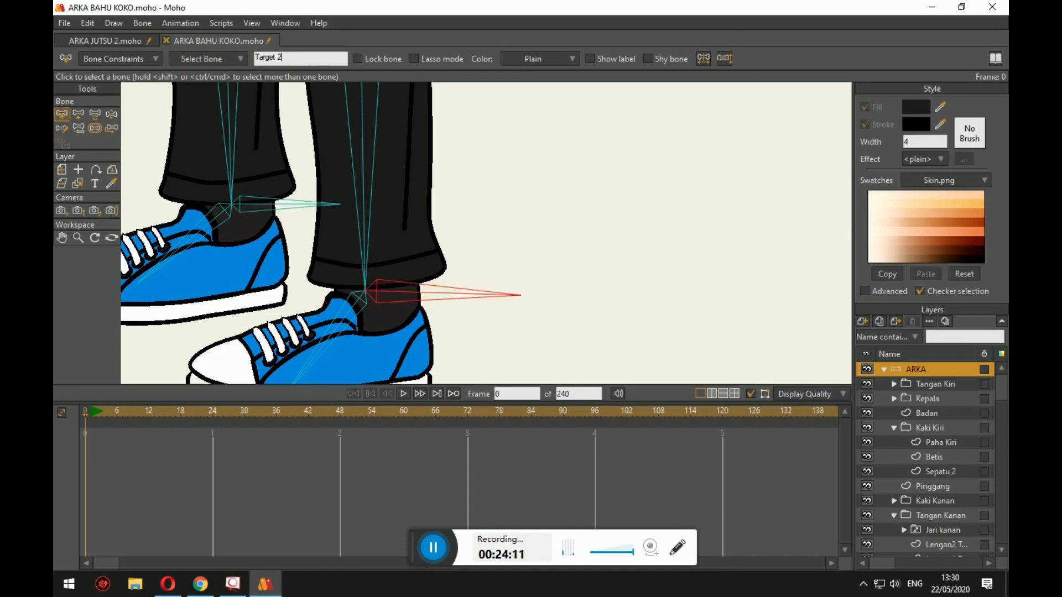
{"action": "left_click", "coordinate": [322, 236]}
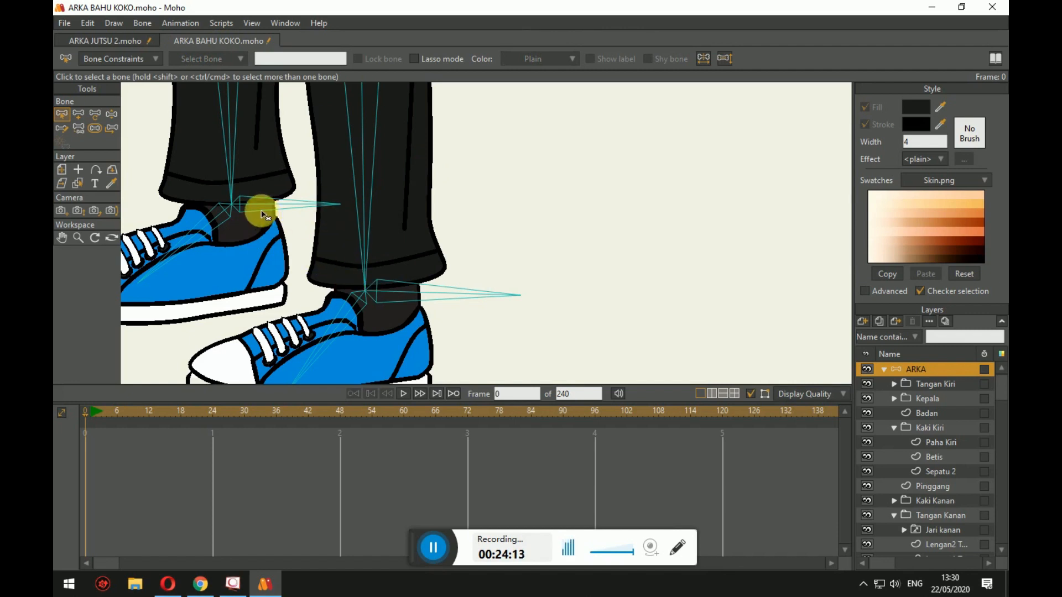
Check the parent links of the Target 1 and Target 2 bones with the Reparent Bone tool.
{"action": "left_click", "coordinate": [278, 211]}
{"action": "left_click", "coordinate": [78, 133]}
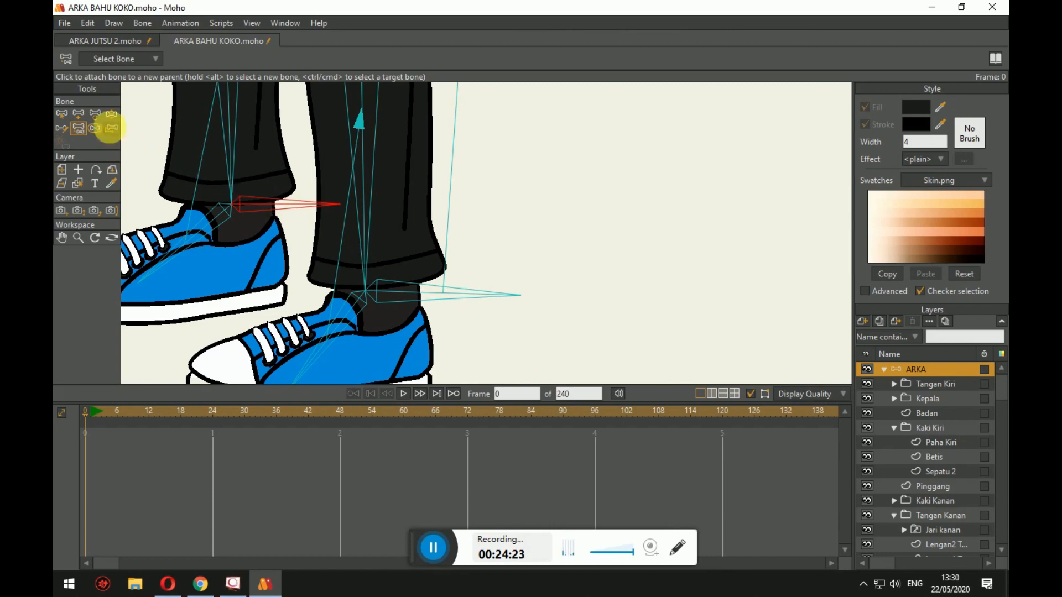
{"action": "left_click", "coordinate": [62, 114]}
{"action": "left_click", "coordinate": [397, 283]}
{"action": "left_click", "coordinate": [78, 127]}
{"action": "scroll", "coordinate": [580, 299], "scroll_direction": "down", "scroll_amount": 2}
{"action": "left_click_drag", "start_coordinate": [586, 303], "coordinate": [548, 374]}
{"action": "scroll", "coordinate": [482, 210], "scroll_direction": "down", "scroll_amount": 3}
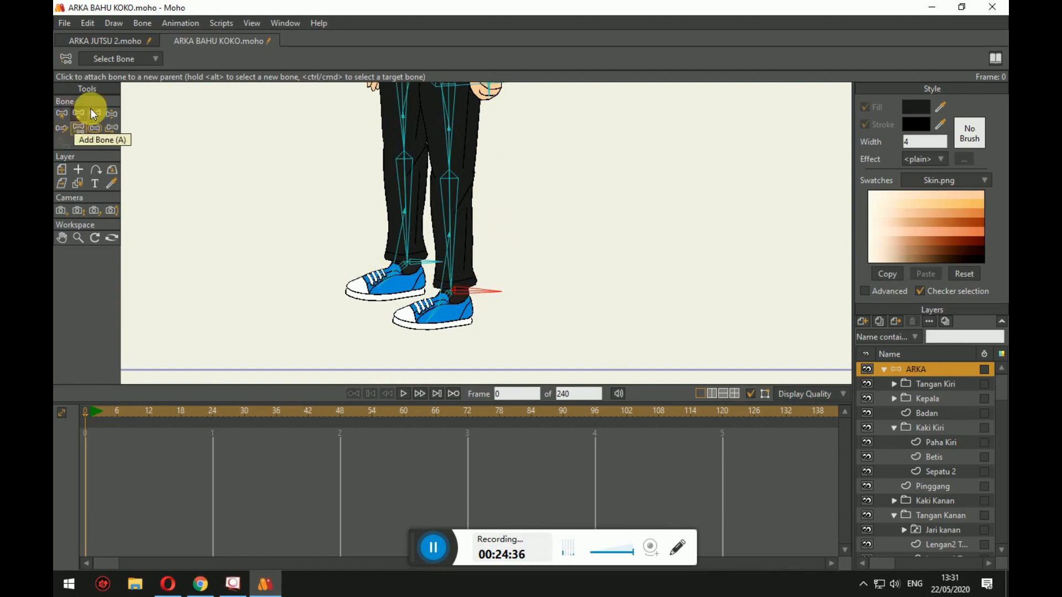
Set Target 2 as the target of the front leg's shin bone B15 in the bone constraints.
{"action": "left_click", "coordinate": [61, 114]}
{"action": "scroll", "coordinate": [371, 271], "scroll_direction": "up", "scroll_amount": 3}
{"action": "scroll", "coordinate": [371, 287], "scroll_direction": "down", "scroll_amount": 3}
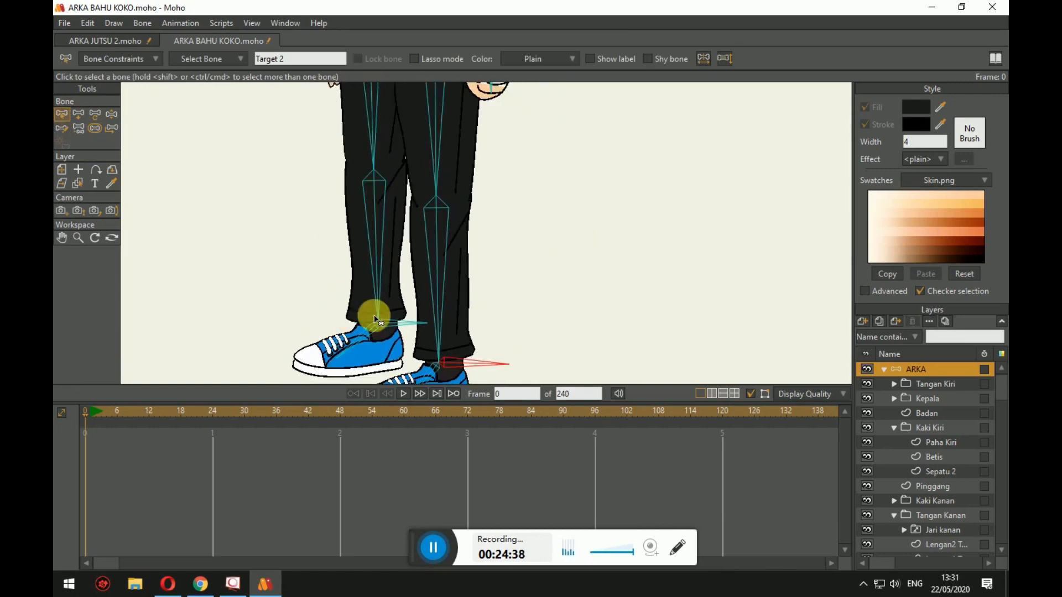
{"action": "scroll", "coordinate": [425, 270], "scroll_direction": "up", "scroll_amount": 2}
{"action": "left_click", "coordinate": [414, 250]}
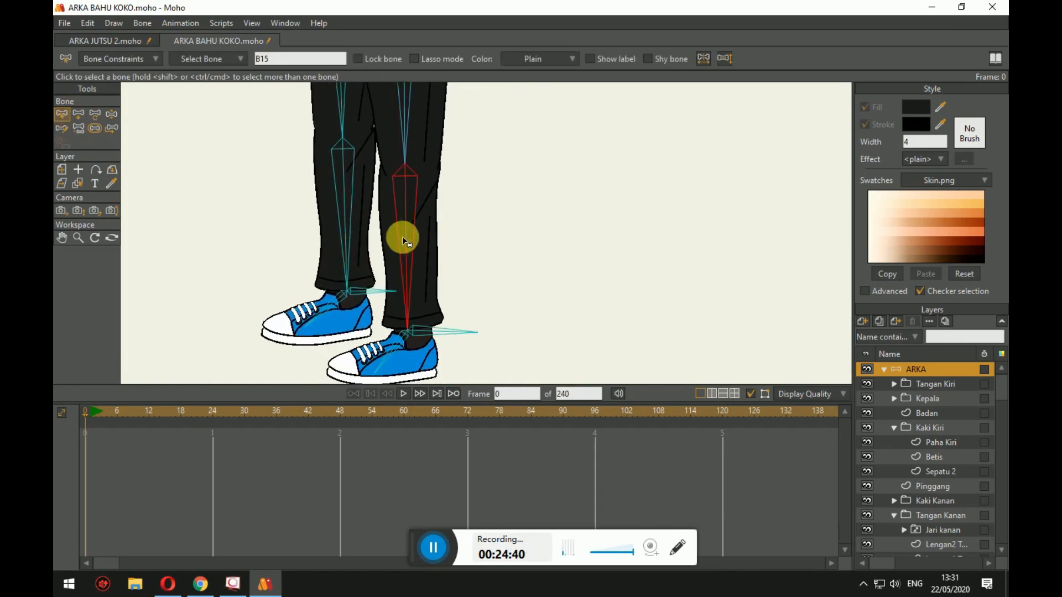
{"action": "left_click", "coordinate": [152, 58]}
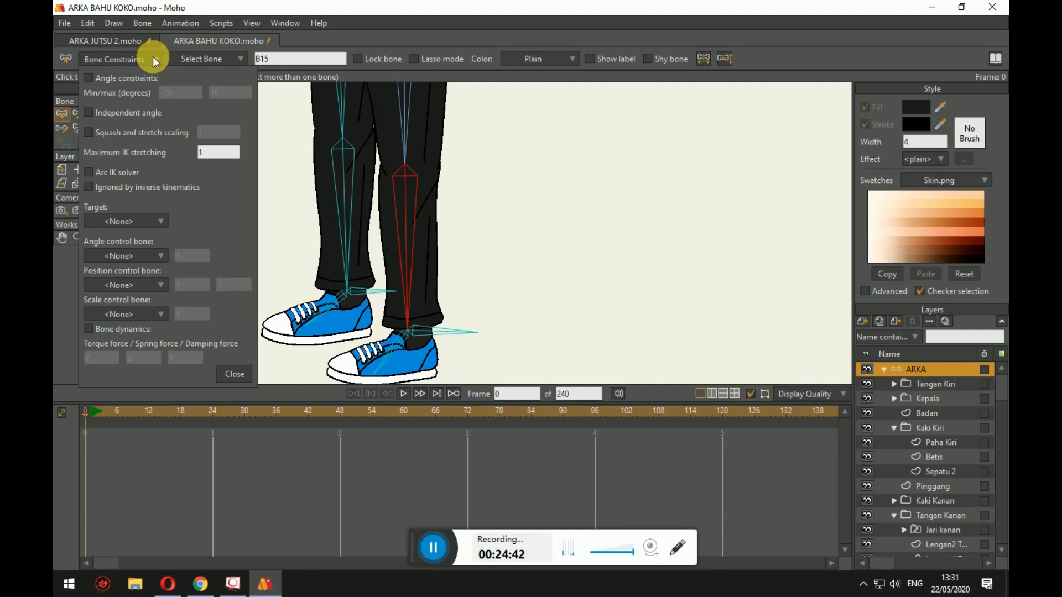
{"action": "left_click", "coordinate": [149, 220]}
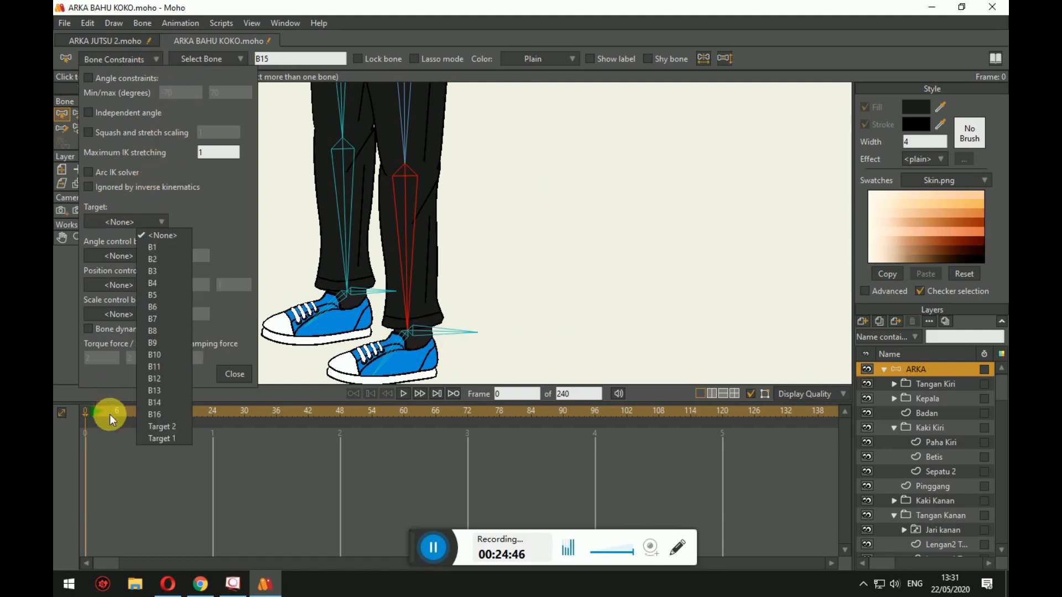
{"action": "left_click", "coordinate": [163, 426]}
{"action": "scroll", "coordinate": [459, 320], "scroll_direction": "up", "scroll_amount": 3}
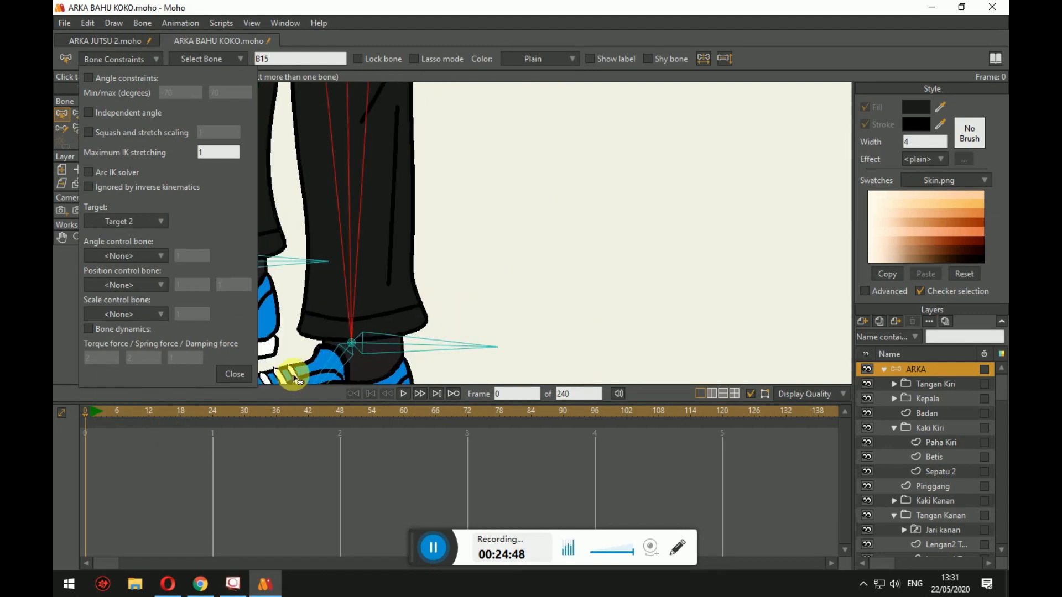
{"action": "left_click_drag", "start_coordinate": [358, 346], "coordinate": [472, 211]}
{"action": "scroll", "coordinate": [455, 221], "scroll_direction": "up", "scroll_amount": 3}
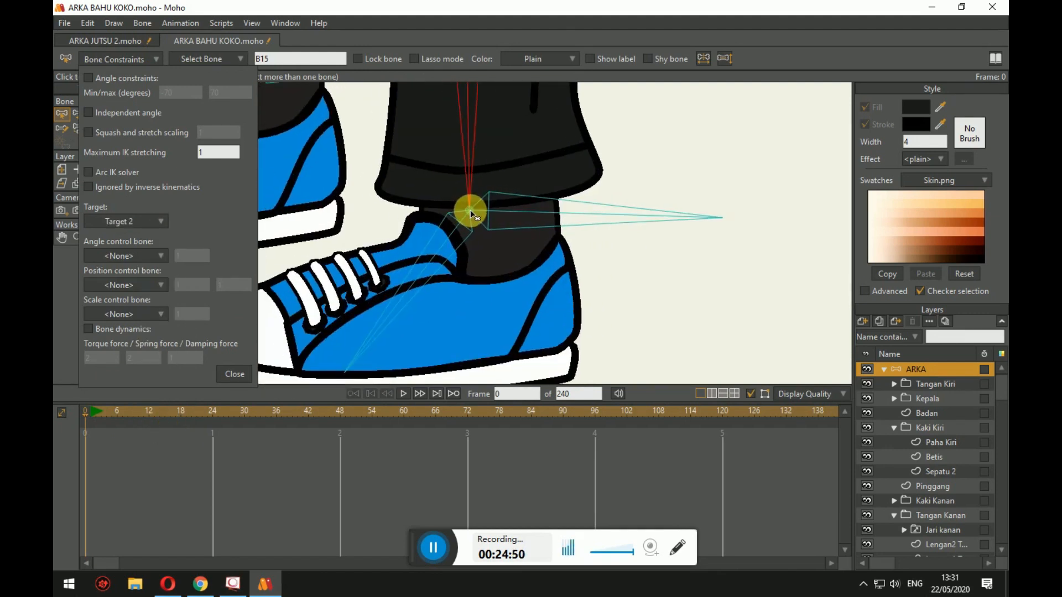
{"action": "scroll", "coordinate": [472, 211], "scroll_direction": "down", "scroll_amount": 3}
{"action": "scroll", "coordinate": [306, 191], "scroll_direction": "up", "scroll_amount": 3}
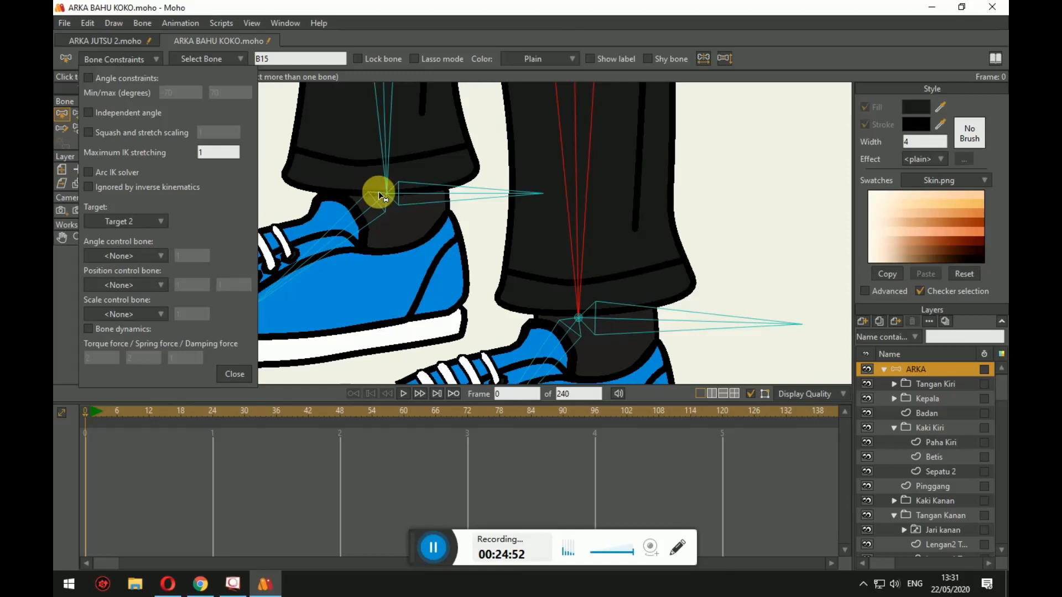
{"action": "scroll", "coordinate": [385, 193], "scroll_direction": "down", "scroll_amount": 5}
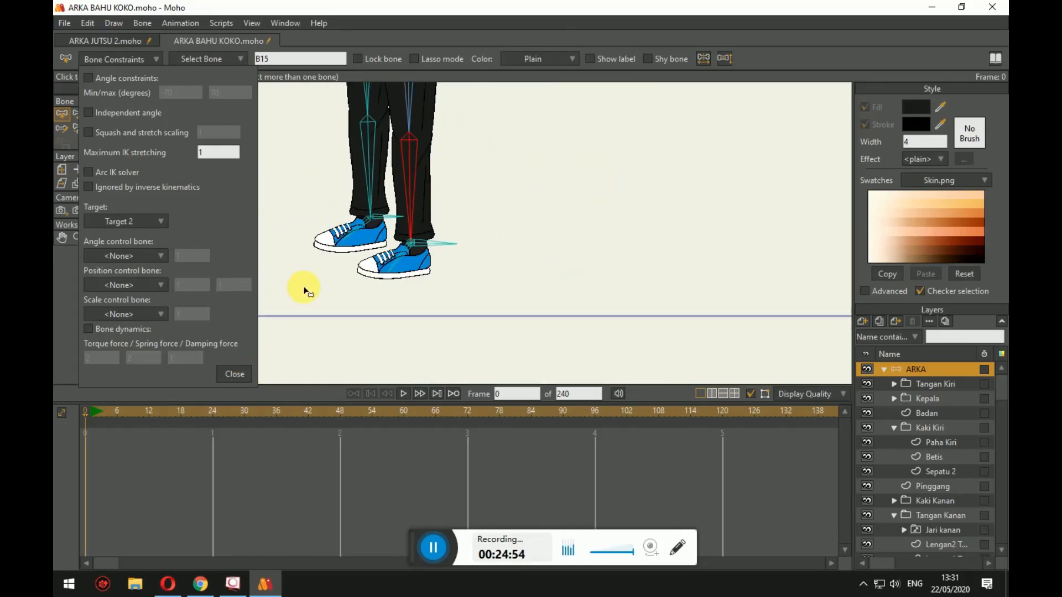
{"action": "left_click", "coordinate": [235, 374]}
Test the front leg with Manipulate Bones by moving the Target 2 bone and the leg bones.
{"action": "left_click", "coordinate": [112, 114]}
{"action": "left_click_drag", "start_coordinate": [435, 239], "coordinate": [520, 192]}
{"action": "left_click_drag", "start_coordinate": [461, 216], "coordinate": [473, 216]}
{"action": "key", "text": "ctrl+z"}
{"action": "key", "text": "ctrl+z"}
{"action": "left_click_drag", "start_coordinate": [438, 250], "coordinate": [384, 257]}
{"action": "left_click", "coordinate": [438, 158]}
{"action": "left_click", "coordinate": [374, 197]}
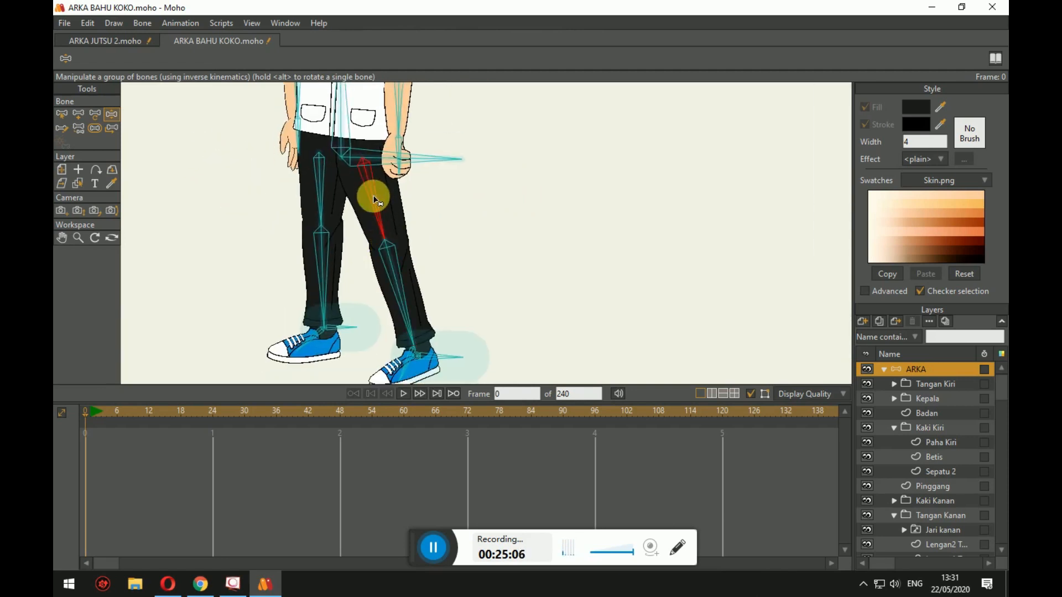
{"action": "left_click", "coordinate": [400, 258]}
{"action": "left_click_drag", "start_coordinate": [447, 357], "coordinate": [424, 376]}
Test the rear leg without a target and shift the hip bone to compare how both legs follow.
{"action": "left_click", "coordinate": [332, 257]}
{"action": "mouse_move", "coordinate": [323, 216]}
{"action": "left_mouse_down"}
{"action": "mouse_move", "coordinate": [323, 199]}
{"action": "mouse_move", "coordinate": [266, 232]}
{"action": "mouse_move", "coordinate": [337, 218]}
{"action": "mouse_move", "coordinate": [275, 228]}
{"action": "mouse_move", "coordinate": [365, 224]}
{"action": "mouse_move", "coordinate": [315, 190]}
{"action": "mouse_move", "coordinate": [339, 251]}
{"action": "mouse_move", "coordinate": [256, 227]}
{"action": "mouse_move", "coordinate": [239, 296]}
{"action": "mouse_move", "coordinate": [251, 332]}
{"action": "mouse_move", "coordinate": [311, 267]}
{"action": "mouse_move", "coordinate": [308, 309]}
{"action": "mouse_move", "coordinate": [340, 227]}
{"action": "left_mouse_up"}
{"action": "scroll", "coordinate": [471, 265], "scroll_direction": "down", "scroll_amount": 2}
{"action": "left_click_drag", "start_coordinate": [425, 200], "coordinate": [378, 206]}
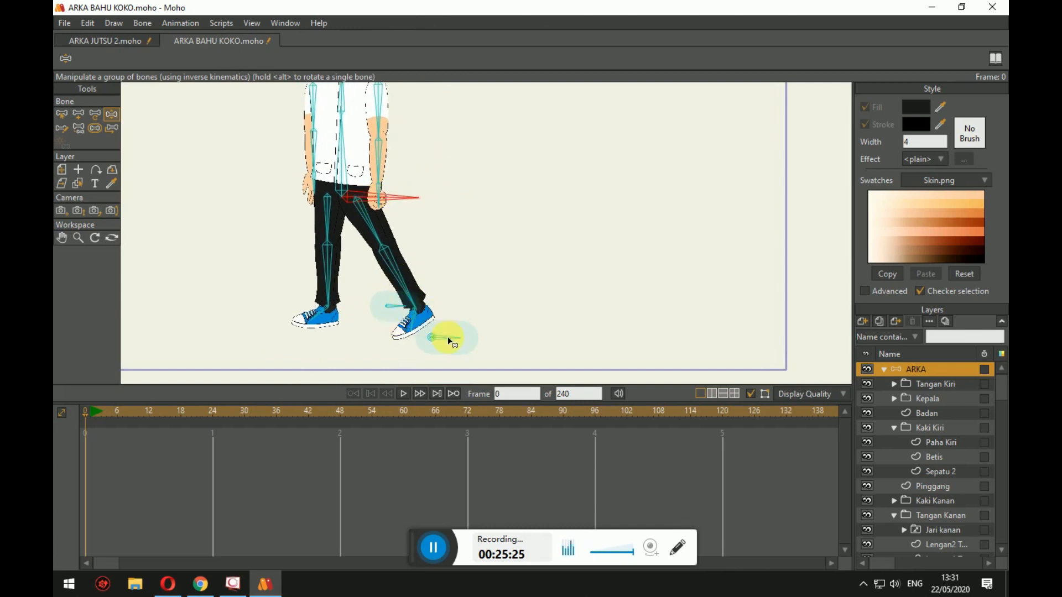
{"action": "left_click_drag", "start_coordinate": [366, 206], "coordinate": [263, 199]}
{"action": "mouse_move", "coordinate": [443, 339]}
{"action": "left_mouse_down"}
{"action": "mouse_move", "coordinate": [229, 304]}
{"action": "mouse_move", "coordinate": [473, 373]}
{"action": "mouse_move", "coordinate": [453, 330]}
{"action": "mouse_move", "coordinate": [308, 297]}
{"action": "mouse_move", "coordinate": [437, 339]}
{"action": "left_mouse_up"}
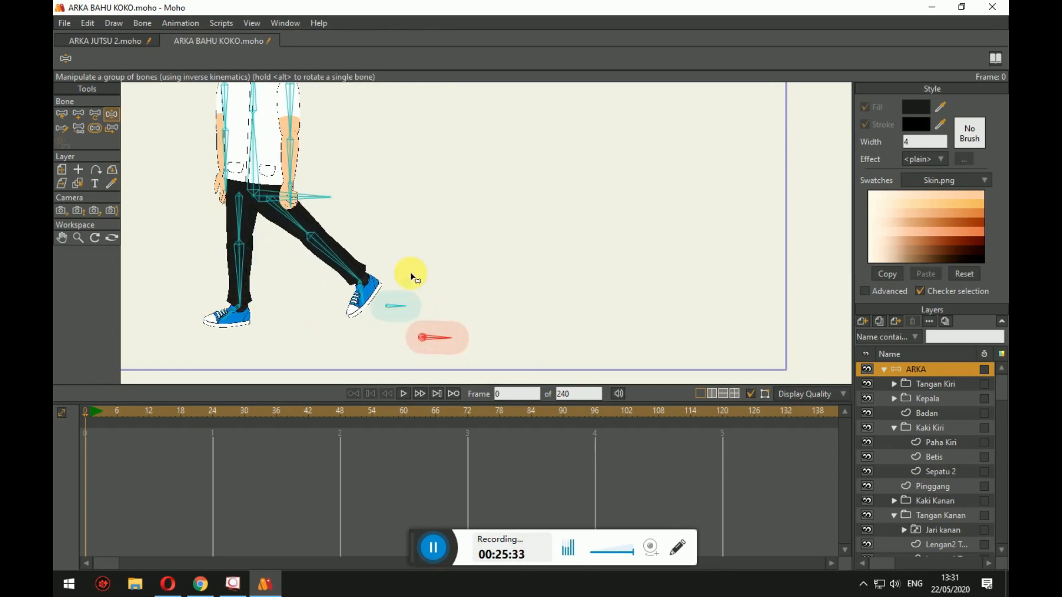
Set Target 1 as the target of the rear leg's shin bone B12 in the bone constraints.
{"action": "left_click", "coordinate": [80, 116]}
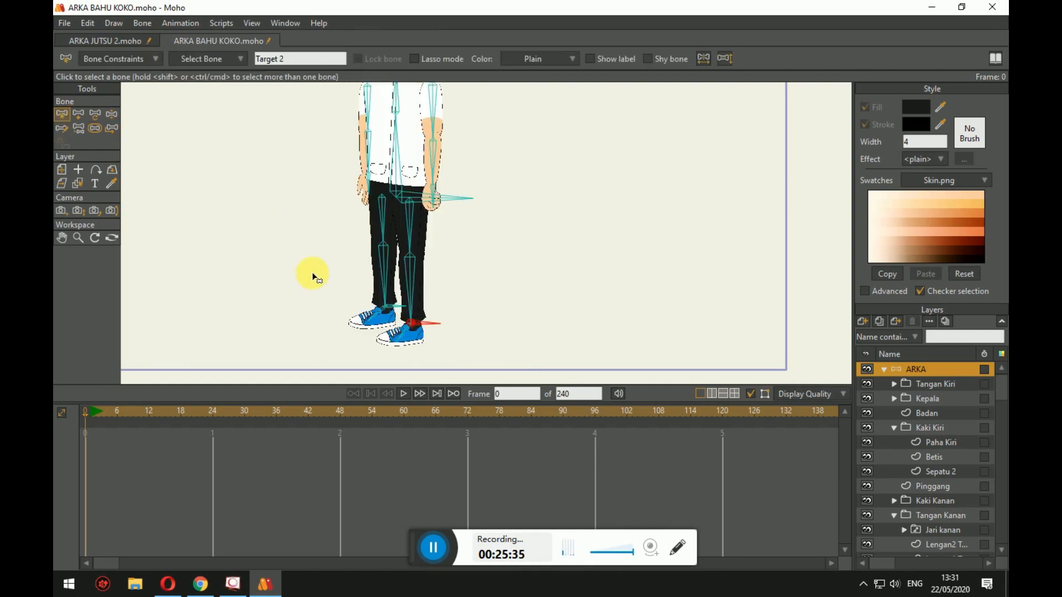
{"action": "scroll", "coordinate": [331, 281], "scroll_direction": "up", "scroll_amount": 10}
{"action": "scroll", "coordinate": [308, 266], "scroll_direction": "down", "scroll_amount": 6}
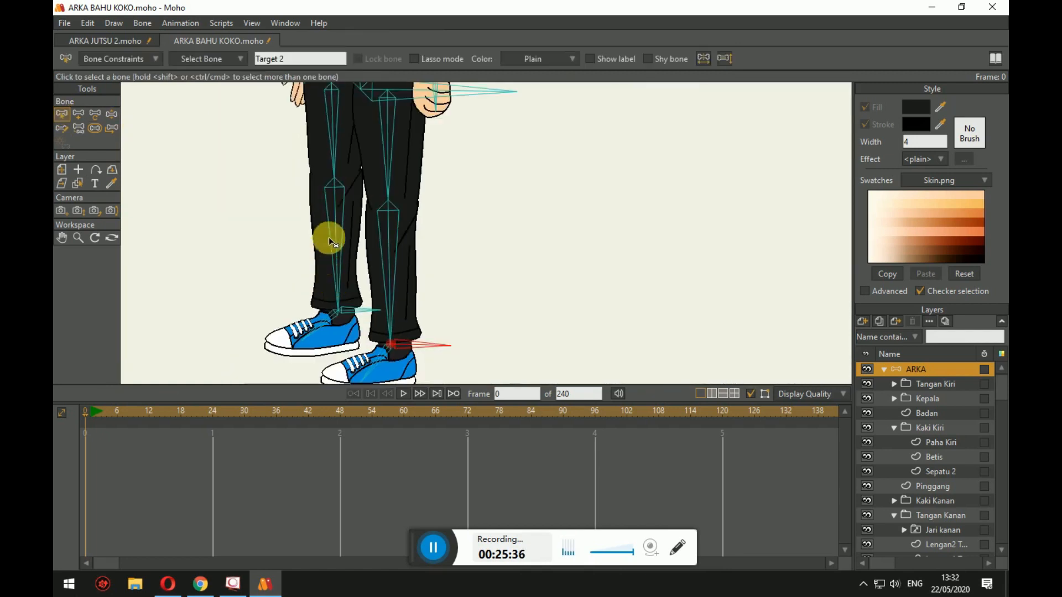
{"action": "left_click", "coordinate": [124, 58]}
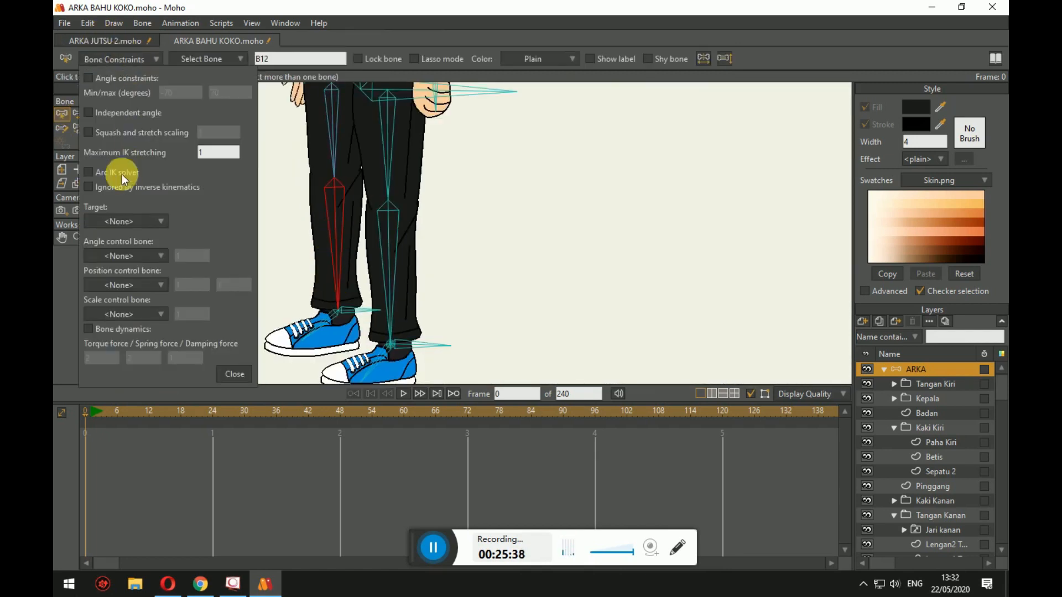
{"action": "left_click", "coordinate": [120, 220]}
{"action": "left_click", "coordinate": [140, 438]}
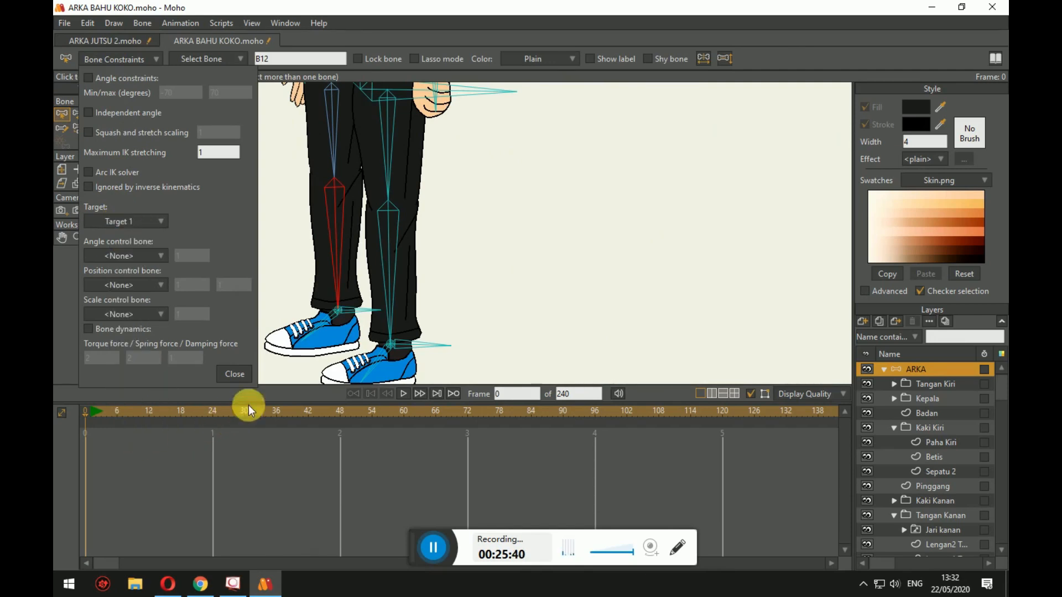
{"action": "scroll", "coordinate": [375, 297], "scroll_direction": "down", "scroll_amount": 3}
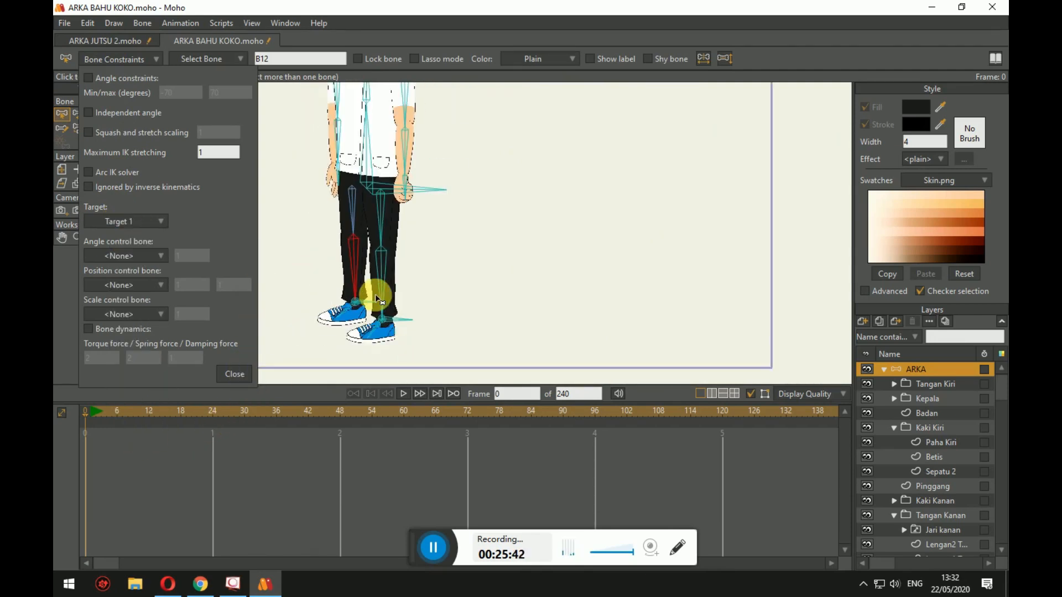
{"action": "left_click", "coordinate": [253, 374]}
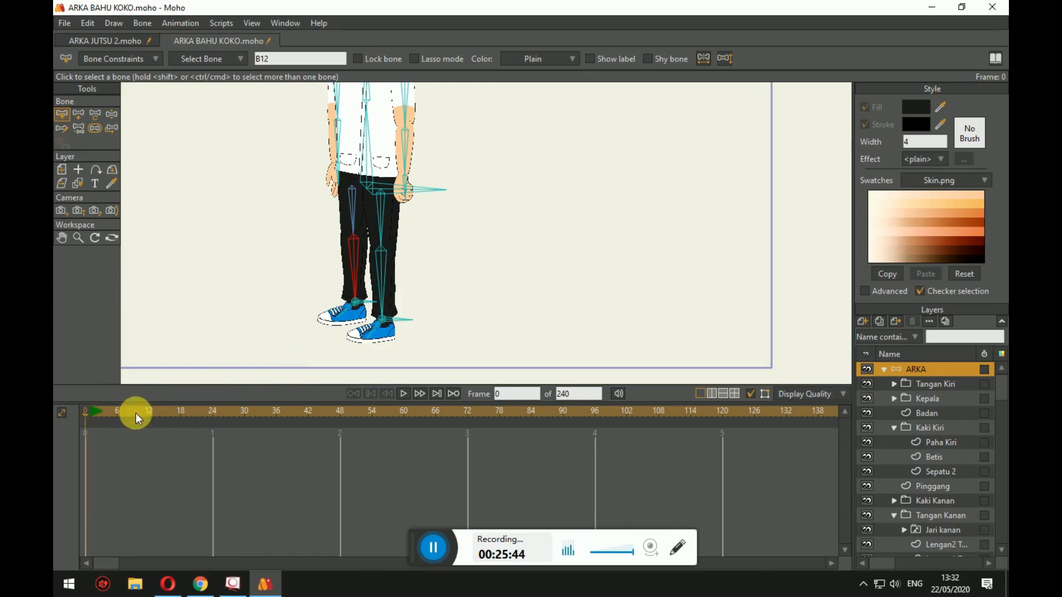
Pose a walking step at frame 12 by moving the Target 2 bone and the hip bone forward.
{"action": "left_click", "coordinate": [149, 415]}
{"action": "left_click", "coordinate": [100, 117]}
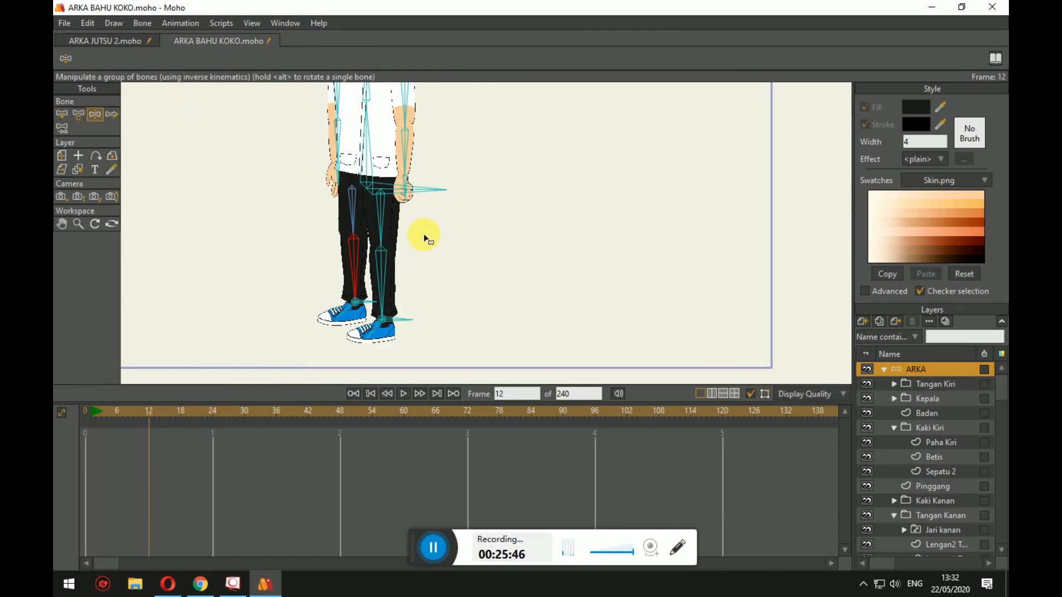
{"action": "left_click_drag", "start_coordinate": [401, 322], "coordinate": [273, 304]}
{"action": "left_click_drag", "start_coordinate": [439, 181], "coordinate": [350, 192]}
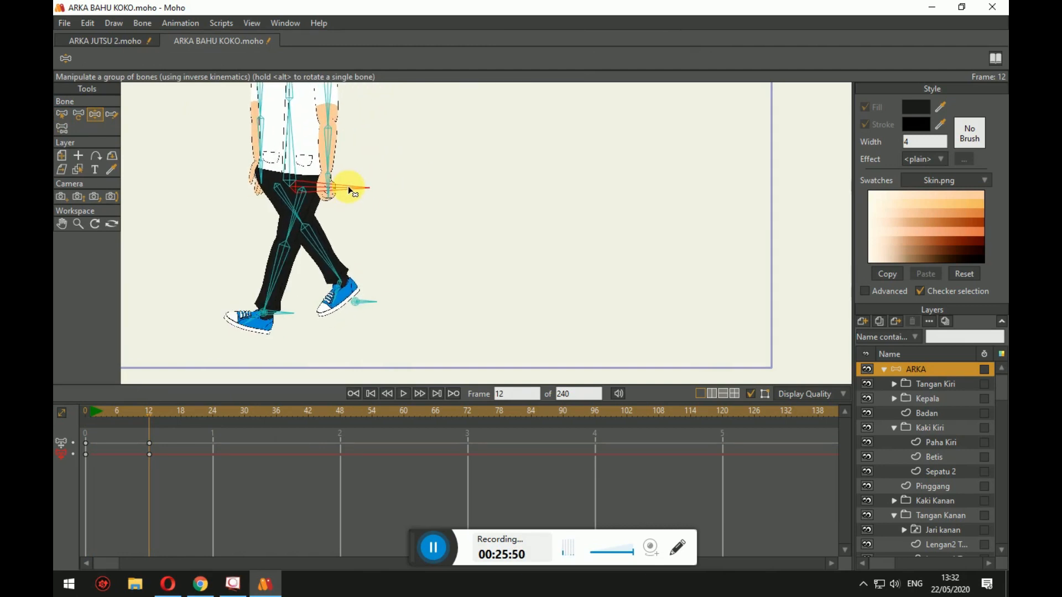
{"action": "scroll", "coordinate": [445, 221], "scroll_direction": "down", "scroll_amount": 4}
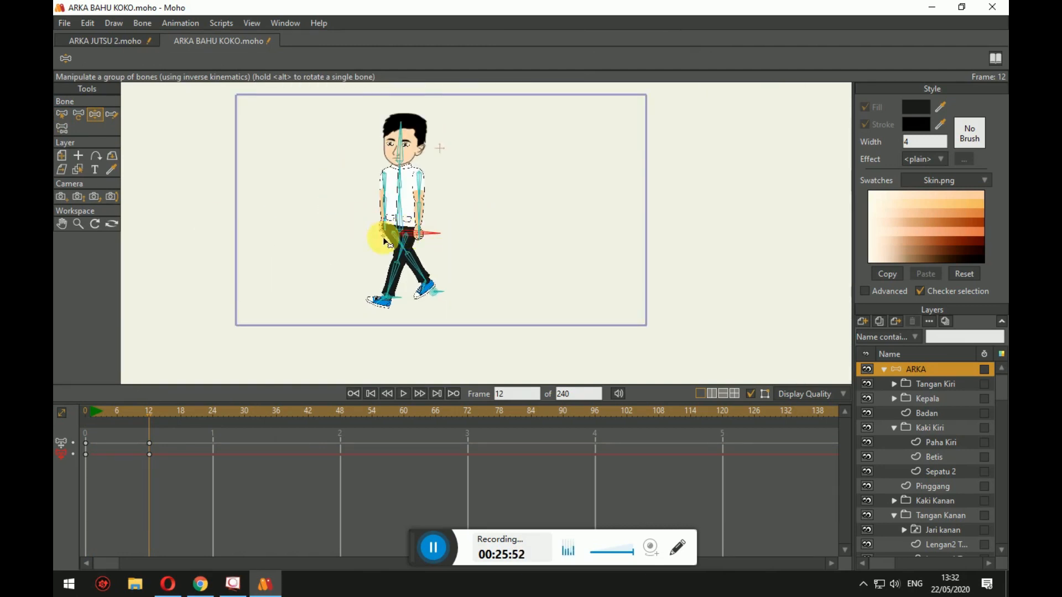
Adjust the pose at frame 13, and pose the opposite step at frame 24 with the hip bone moved further forward.
{"action": "left_click", "coordinate": [154, 414]}
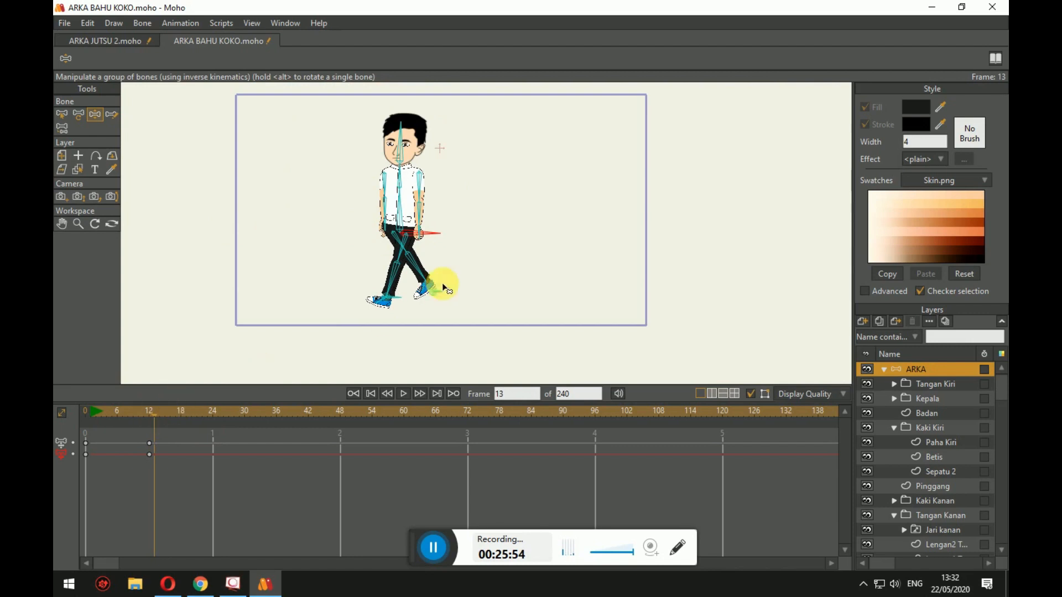
{"action": "left_click_drag", "start_coordinate": [417, 221], "coordinate": [385, 222]}
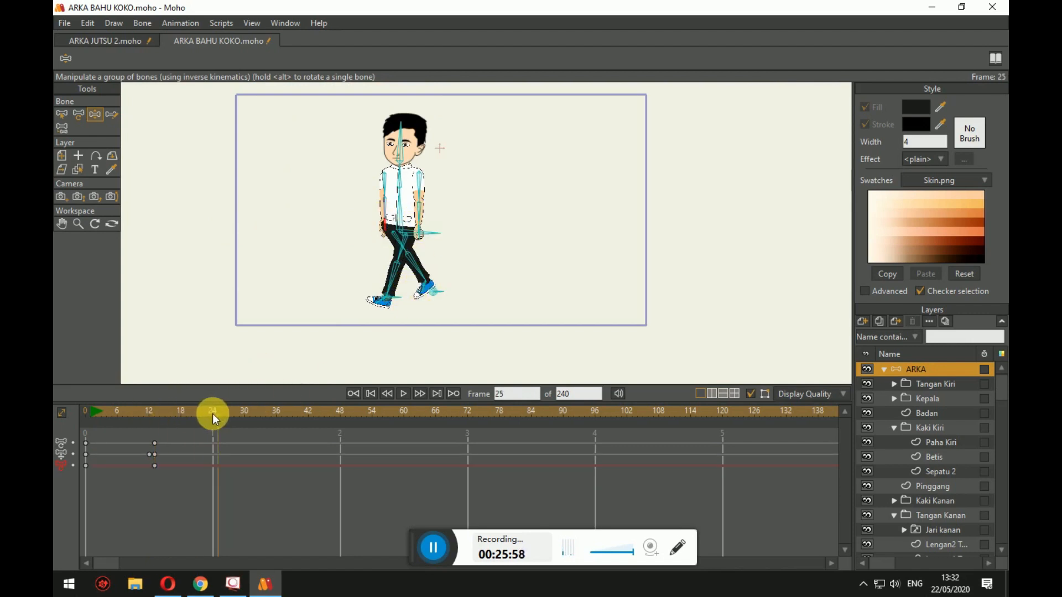
{"action": "left_click_drag", "start_coordinate": [445, 284], "coordinate": [398, 240]}
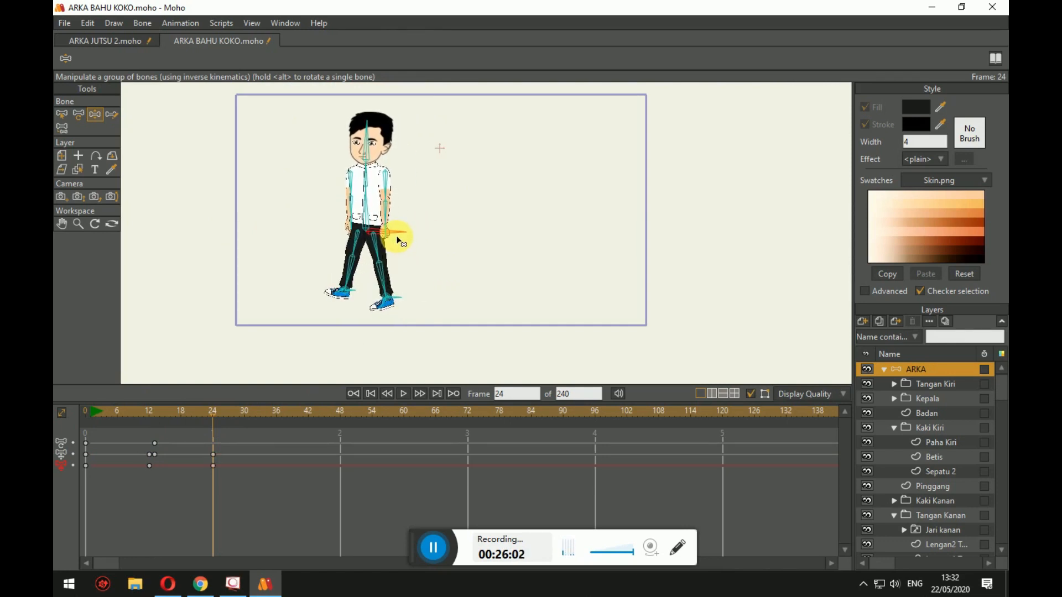
Return to frame 0 and delete the test-pose bone keyframes at frames 12 and 13.
{"action": "left_click_drag", "start_coordinate": [215, 412], "coordinate": [75, 413]}
{"action": "left_click_drag", "start_coordinate": [160, 433], "coordinate": [61, 489]}
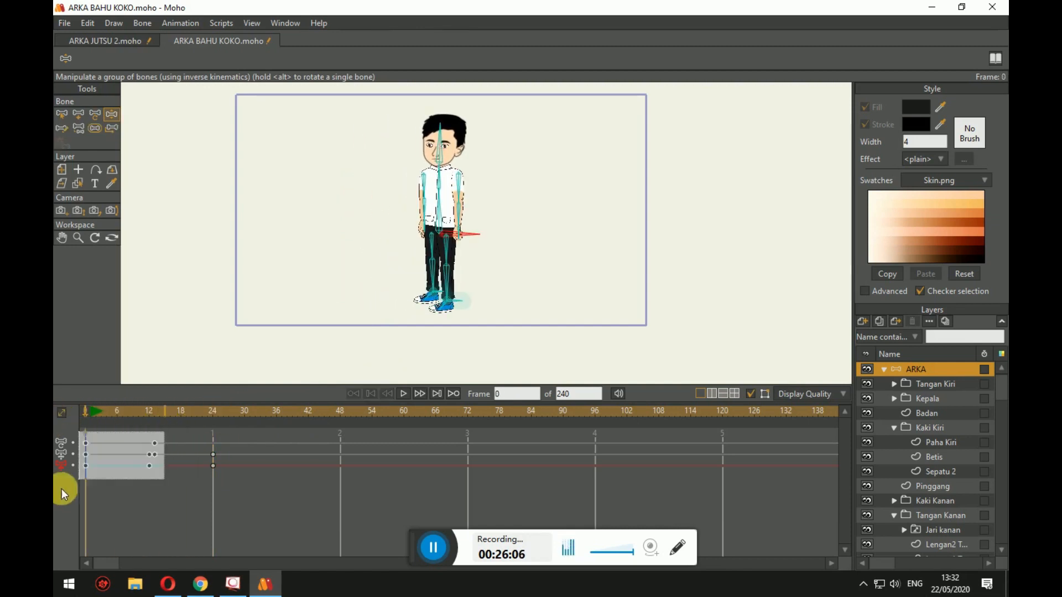
{"action": "key", "text": "Delete"}
Reduce the timeline's height to give the canvas more room around the character's upper body.
{"action": "scroll", "coordinate": [543, 273], "scroll_direction": "up", "scroll_amount": 5}
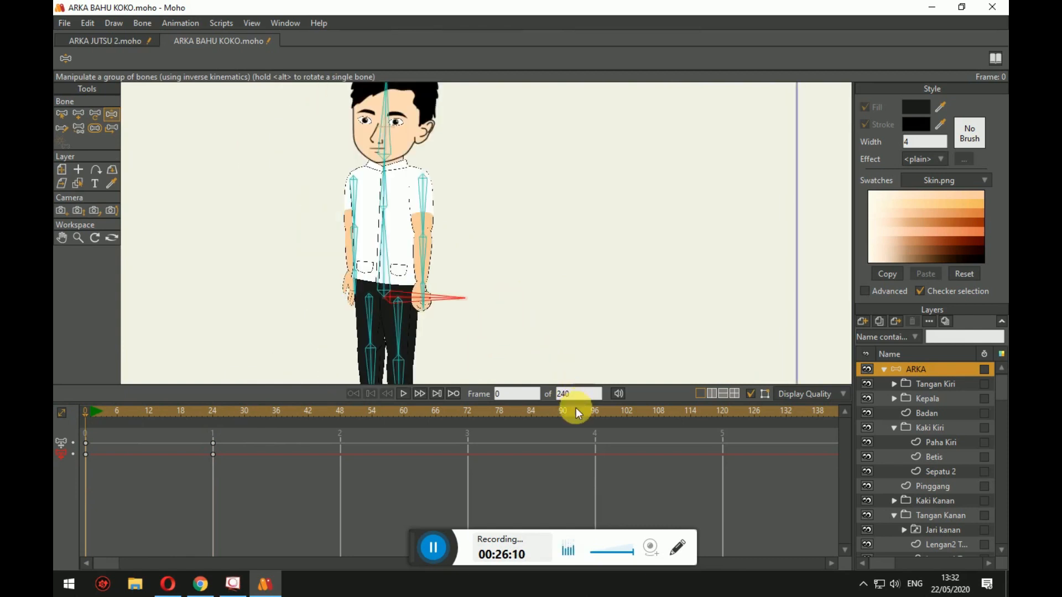
{"action": "left_click_drag", "start_coordinate": [569, 403], "coordinate": [565, 498]}
{"action": "scroll", "coordinate": [464, 334], "scroll_direction": "down", "scroll_amount": 2}
{"action": "scroll", "coordinate": [464, 310], "scroll_direction": "up", "scroll_amount": 6}
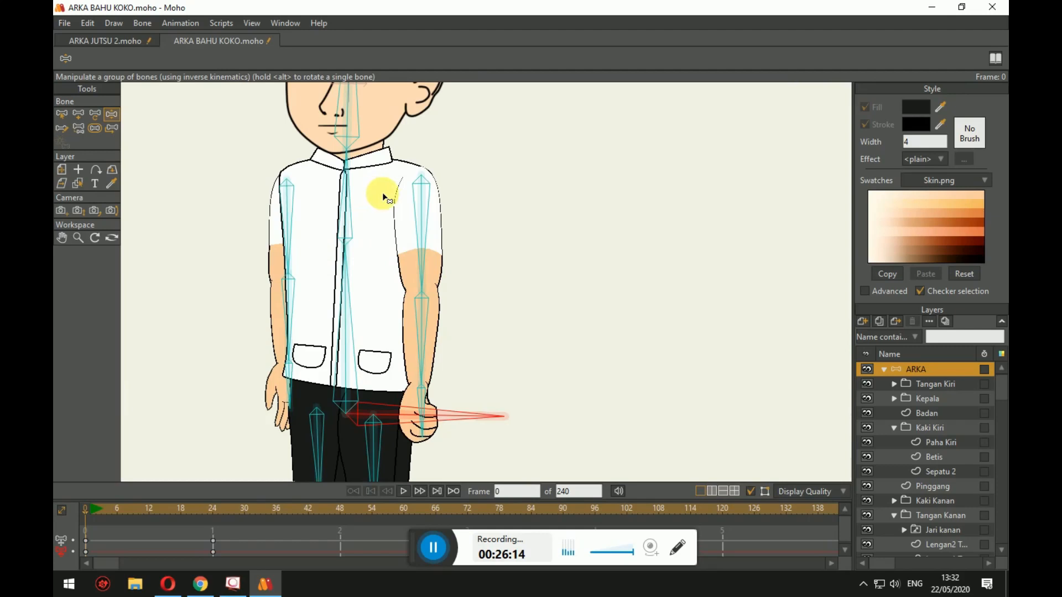
{"action": "scroll", "coordinate": [443, 210], "scroll_direction": "down", "scroll_amount": 3}
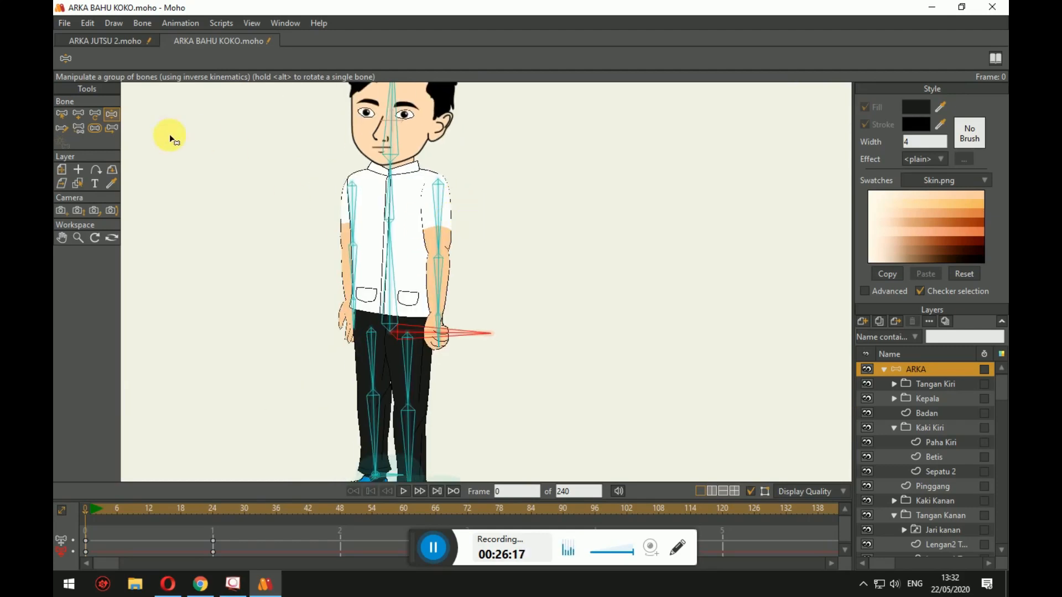
Test the open-handed arm by raising its hand with Manipulate Bones, and examine the elbow bend.
{"action": "left_click_drag", "start_coordinate": [347, 312], "coordinate": [296, 221]}
{"action": "scroll", "coordinate": [299, 219], "scroll_direction": "up", "scroll_amount": 5}
{"action": "scroll", "coordinate": [303, 221], "scroll_direction": "up", "scroll_amount": 2}
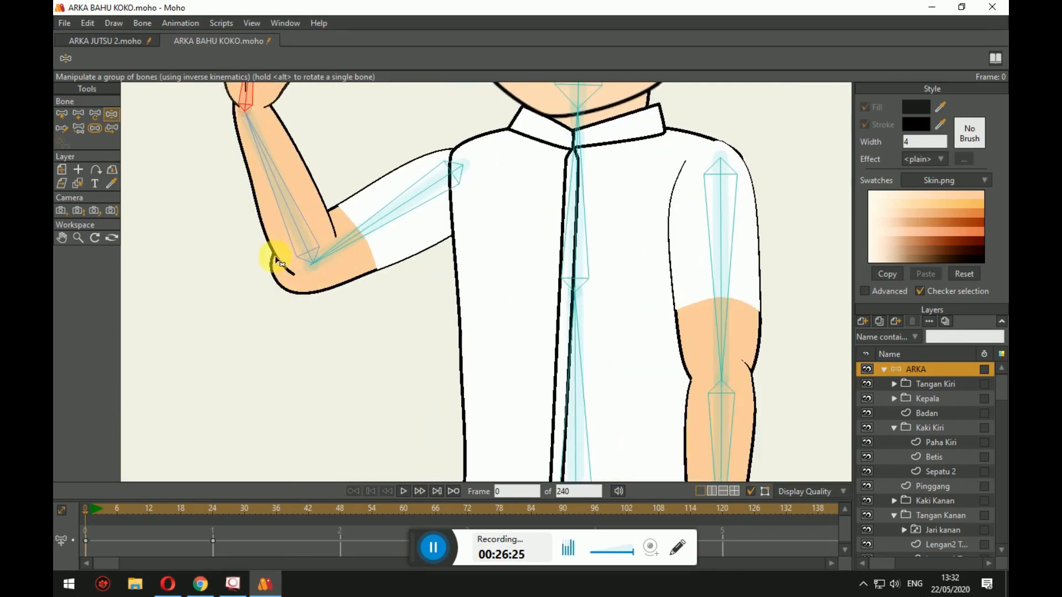
Fine-tune the open-handed arm's upper-arm bone at the elbow with the bones in their rest pose.
{"action": "left_click", "coordinate": [95, 115]}
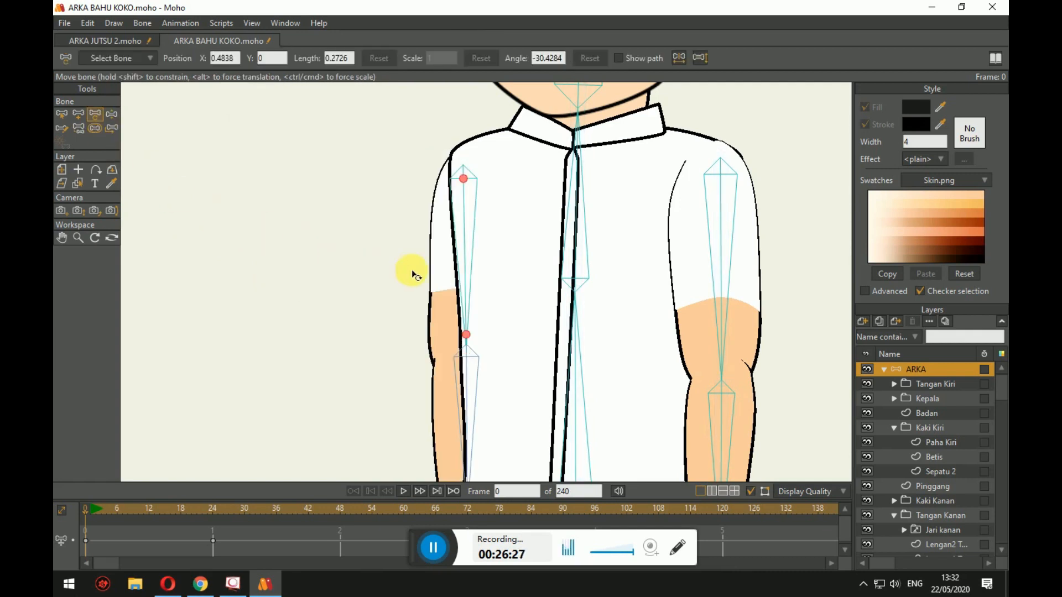
{"action": "left_click", "coordinate": [467, 337]}
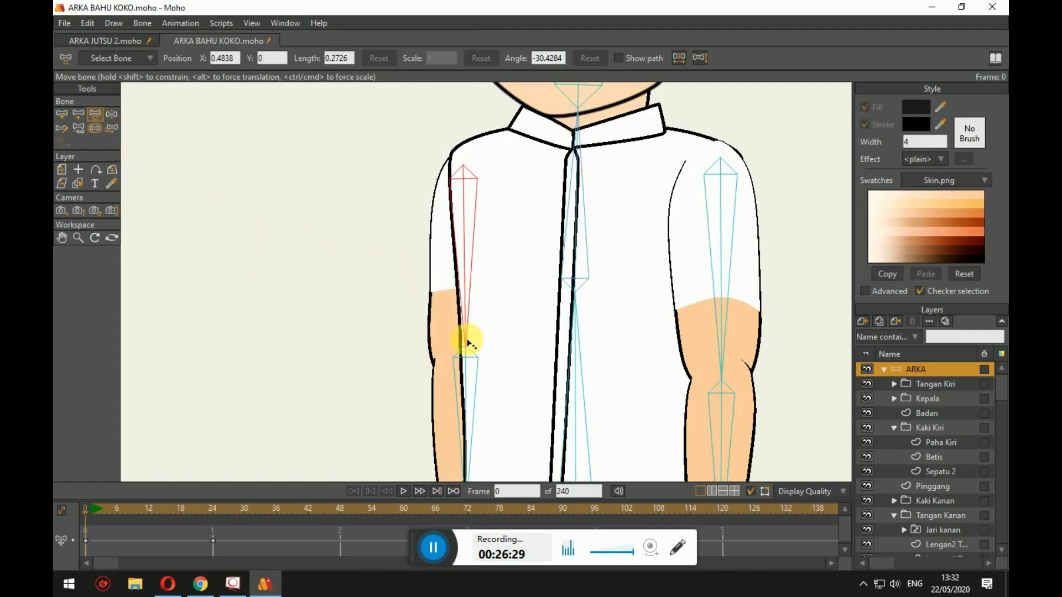
{"action": "left_click_drag", "start_coordinate": [467, 343], "coordinate": [465, 342]}
{"action": "left_click_drag", "start_coordinate": [452, 337], "coordinate": [463, 304]}
{"action": "left_click_drag", "start_coordinate": [475, 146], "coordinate": [478, 154]}
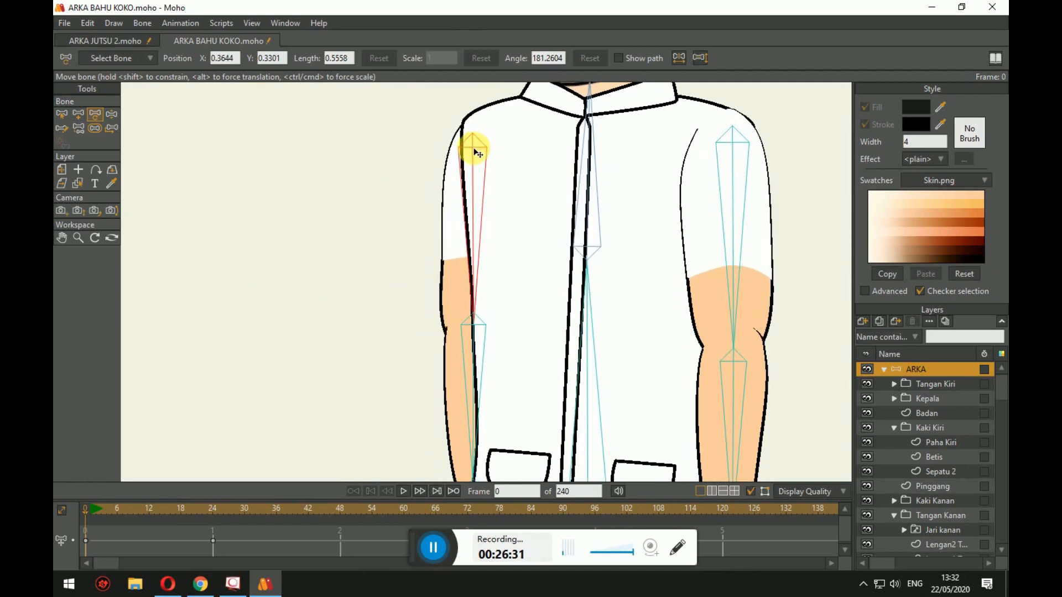
Test the open-handed arm with Manipulate Bones by raising and lowering its hand, and examine the elbow bend.
{"action": "left_click_drag", "start_coordinate": [473, 326], "coordinate": [320, 258]}
{"action": "left_click", "coordinate": [109, 114]}
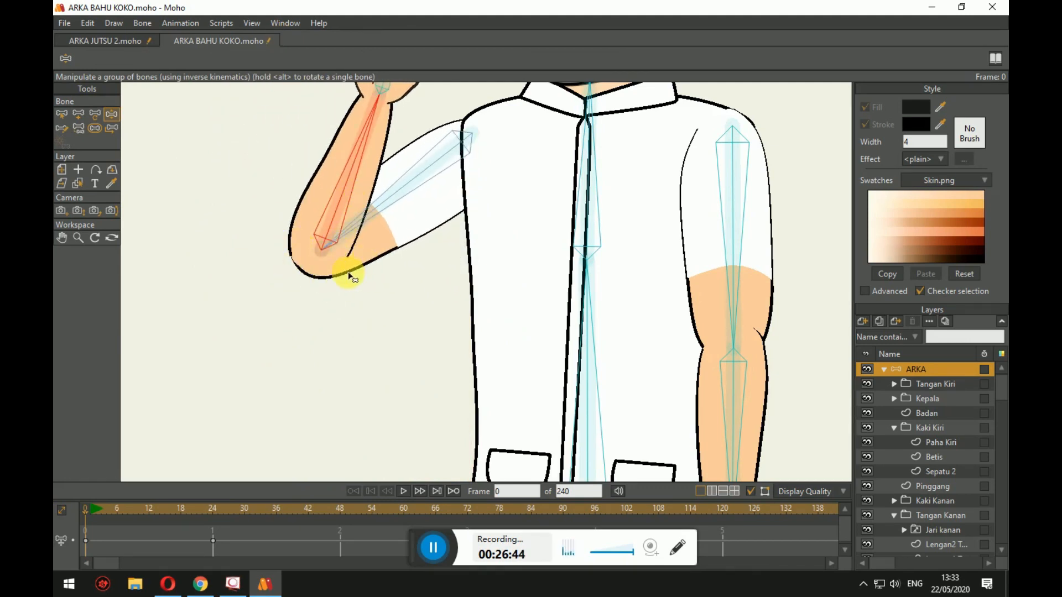
{"action": "scroll", "coordinate": [381, 313], "scroll_direction": "down", "scroll_amount": 2}
{"action": "left_click_drag", "start_coordinate": [381, 313], "coordinate": [381, 347]}
{"action": "left_click_drag", "start_coordinate": [357, 223], "coordinate": [258, 251]}
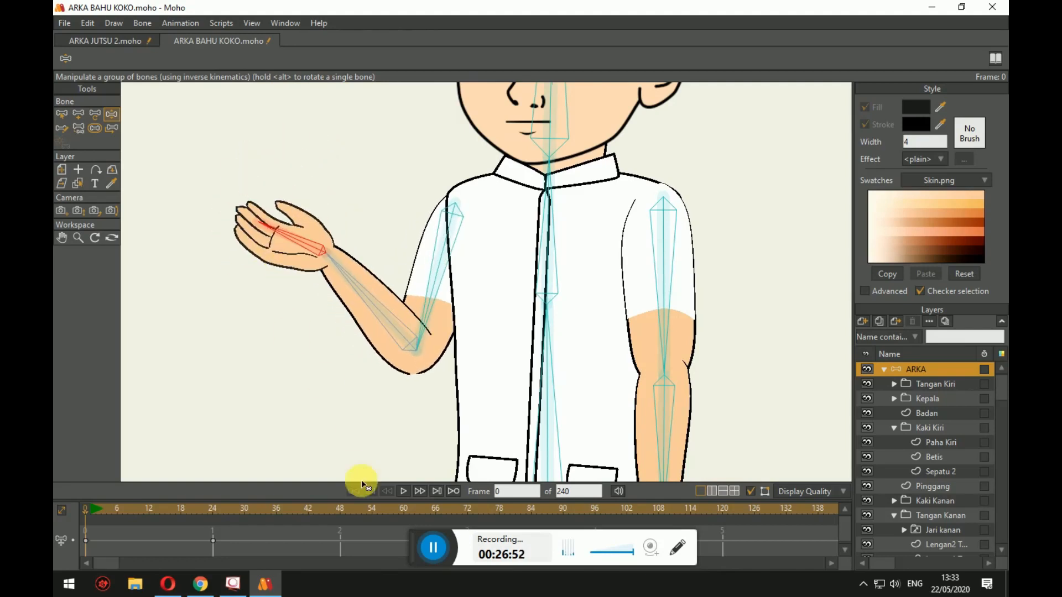
{"action": "left_click_drag", "start_coordinate": [431, 550], "coordinate": [408, 509]}
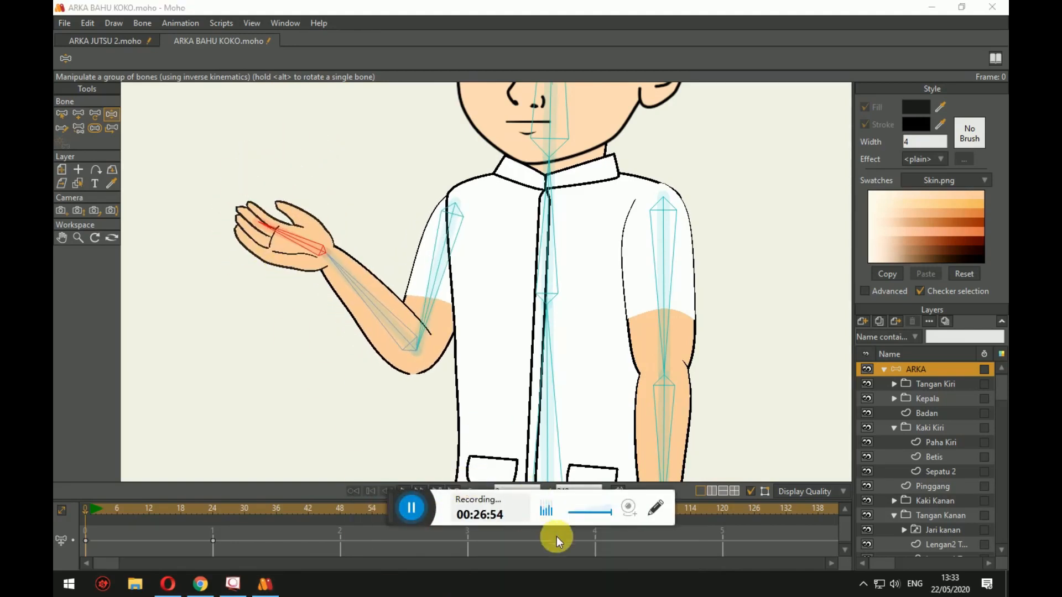
{"action": "left_click_drag", "start_coordinate": [298, 275], "coordinate": [379, 188]}
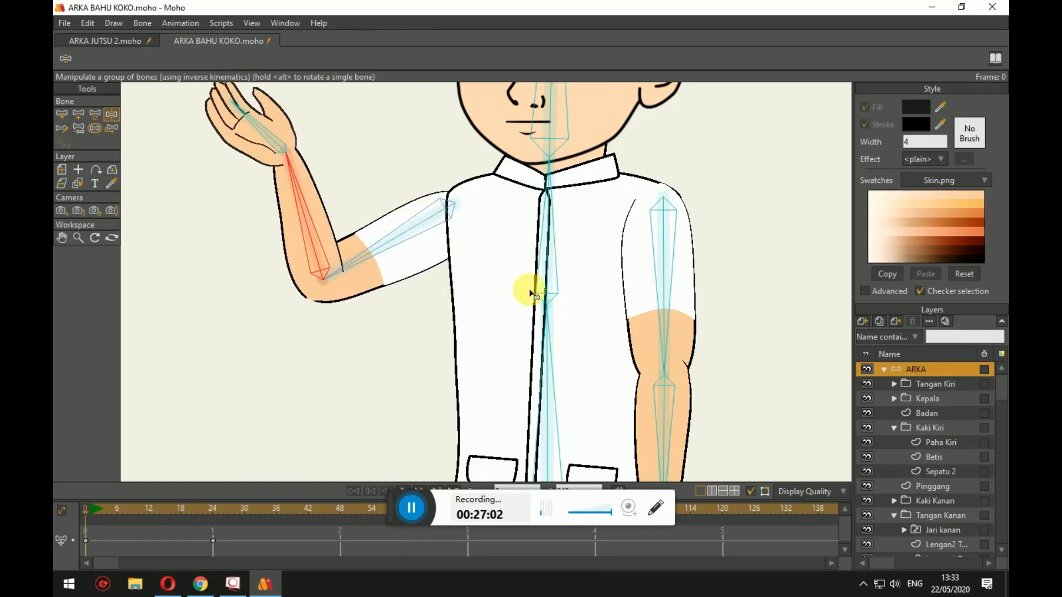
Test the fisted arm by raising it outward and swinging it across the torso, examining its elbow bend.
{"action": "left_click_drag", "start_coordinate": [529, 293], "coordinate": [397, 174]}
{"action": "left_click_drag", "start_coordinate": [530, 343], "coordinate": [715, 96]}
{"action": "left_click_drag", "start_coordinate": [640, 277], "coordinate": [653, 347]}
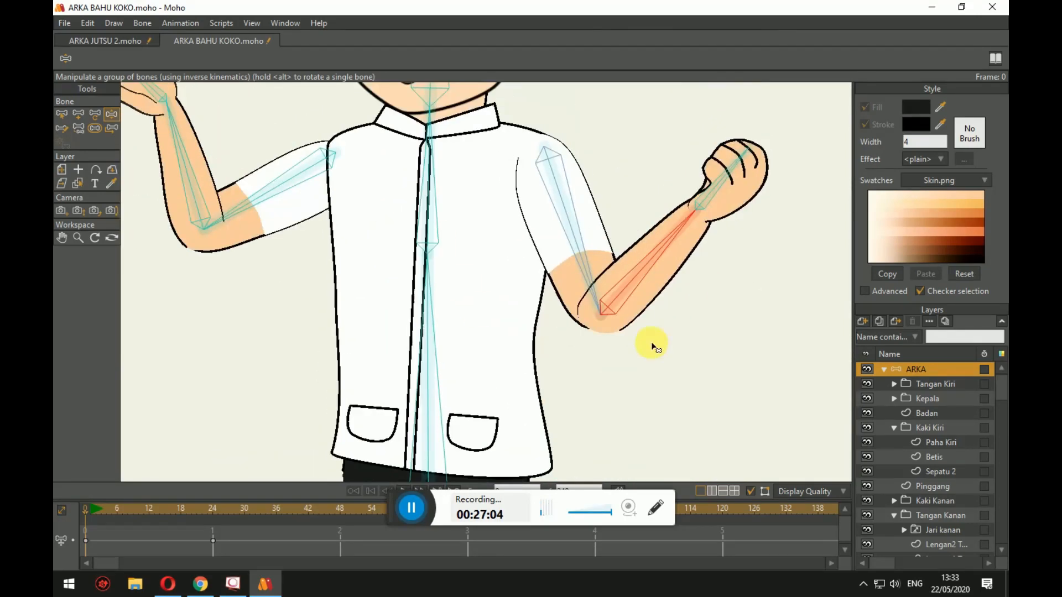
{"action": "left_click_drag", "start_coordinate": [659, 284], "coordinate": [722, 240]}
{"action": "left_click_drag", "start_coordinate": [745, 171], "coordinate": [332, 474]}
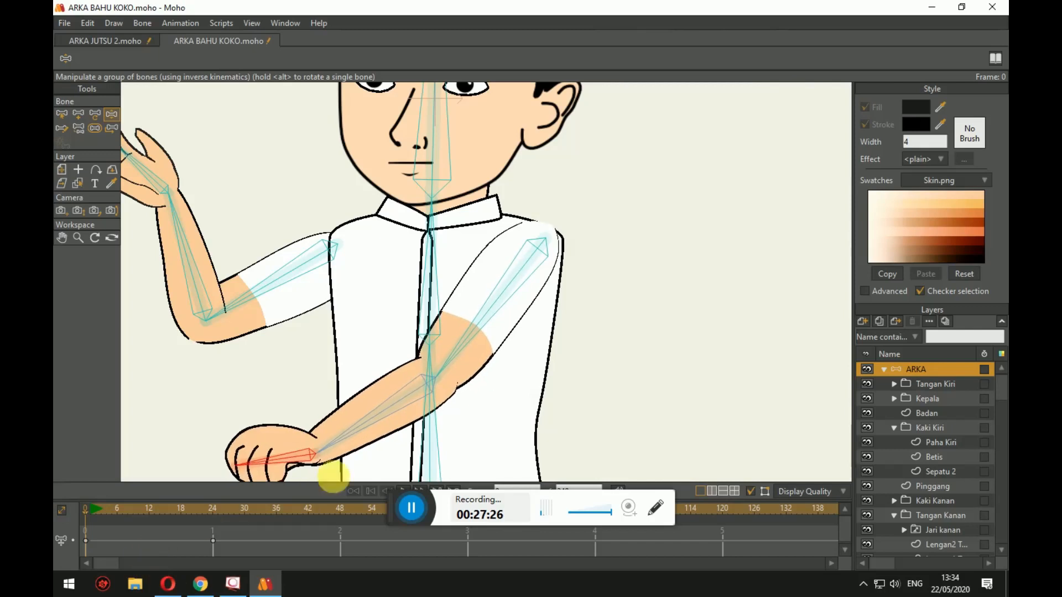
Raise the ankle target of the leg on the open-handed side and examine the knee shape.
{"action": "scroll", "coordinate": [496, 258], "scroll_direction": "down", "scroll_amount": 10}
{"action": "left_click_drag", "start_coordinate": [491, 410], "coordinate": [382, 302]}
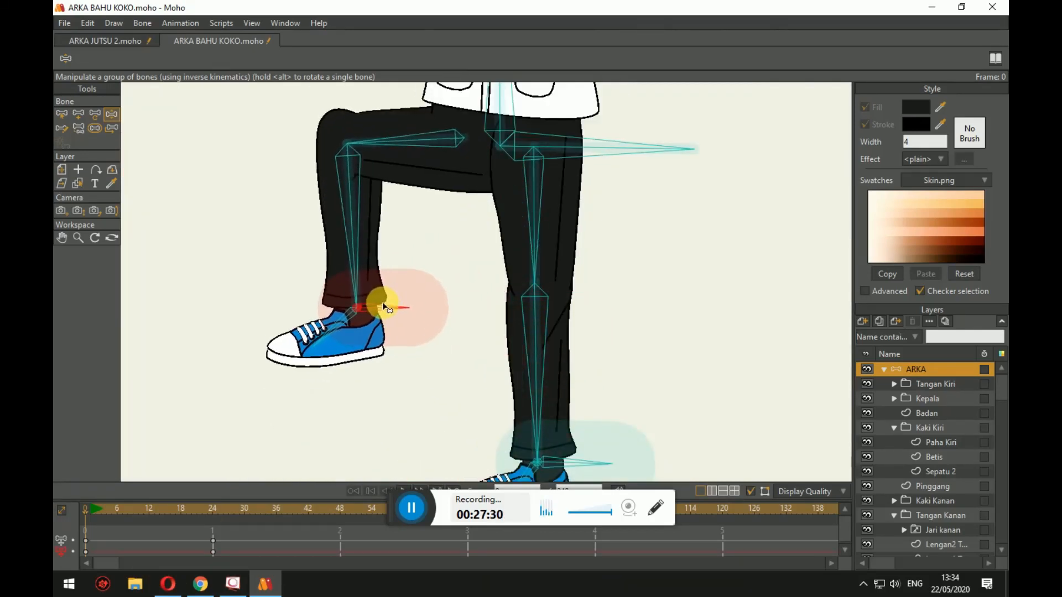
{"action": "scroll", "coordinate": [393, 214], "scroll_direction": "up", "scroll_amount": 2}
{"action": "left_click_drag", "start_coordinate": [380, 124], "coordinate": [371, 262]}
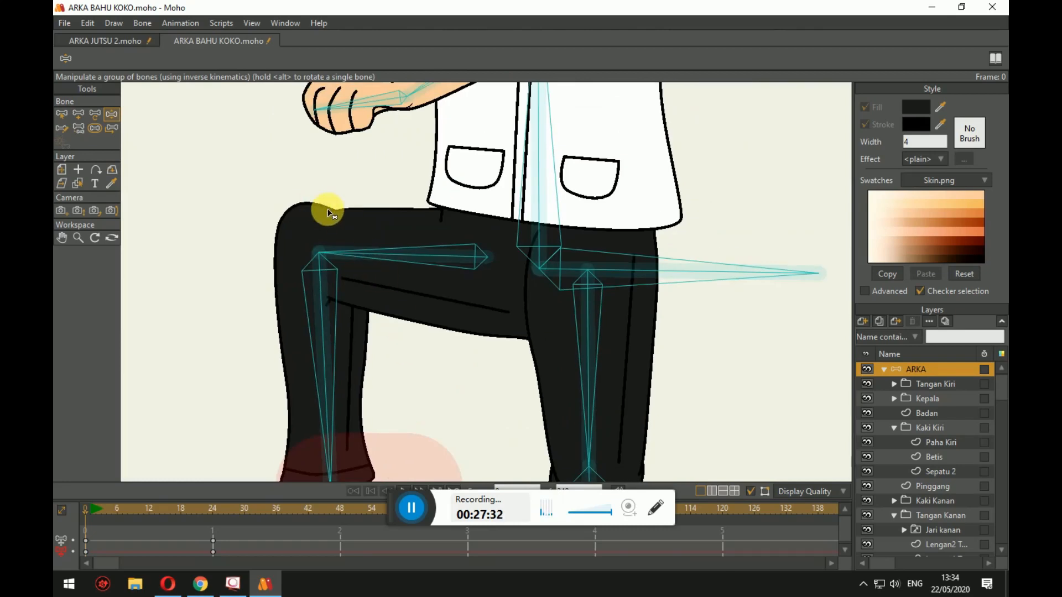
Shift that leg's thigh bone toward the front and lower the shin bone's knee end slightly, undoing the unwanted move.
{"action": "left_click", "coordinate": [95, 114]}
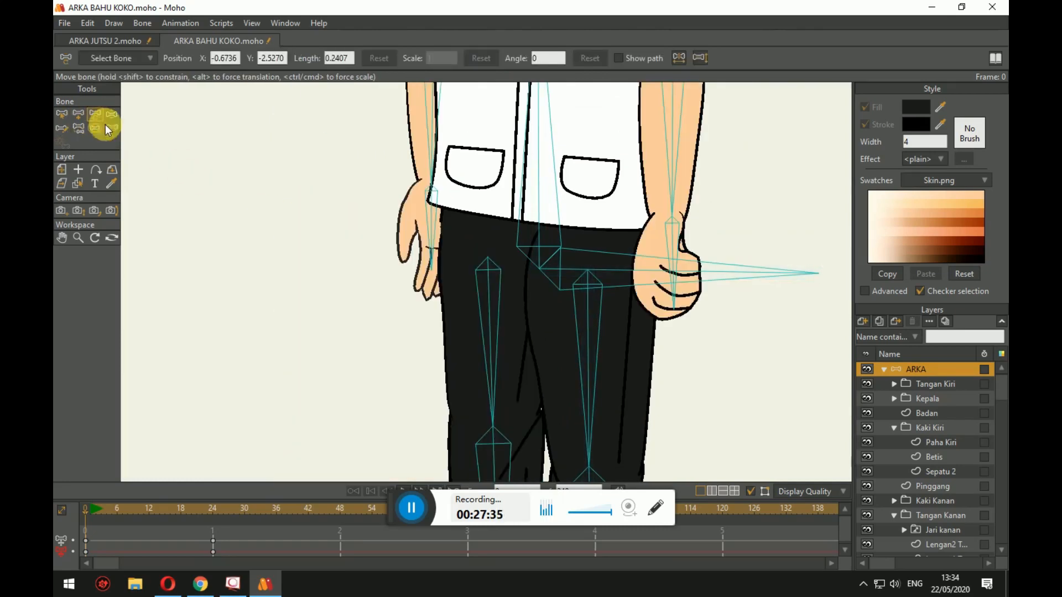
{"action": "scroll", "coordinate": [422, 194], "scroll_direction": "down", "scroll_amount": 3}
{"action": "left_click", "coordinate": [492, 161]}
{"action": "left_click_drag", "start_coordinate": [492, 160], "coordinate": [475, 295]}
{"action": "mouse_move", "coordinate": [484, 342]}
{"action": "left_mouse_down"}
{"action": "mouse_move", "coordinate": [471, 289]}
{"action": "mouse_move", "coordinate": [486, 296]}
{"action": "left_mouse_up"}
{"action": "key", "text": "ctrl+z"}
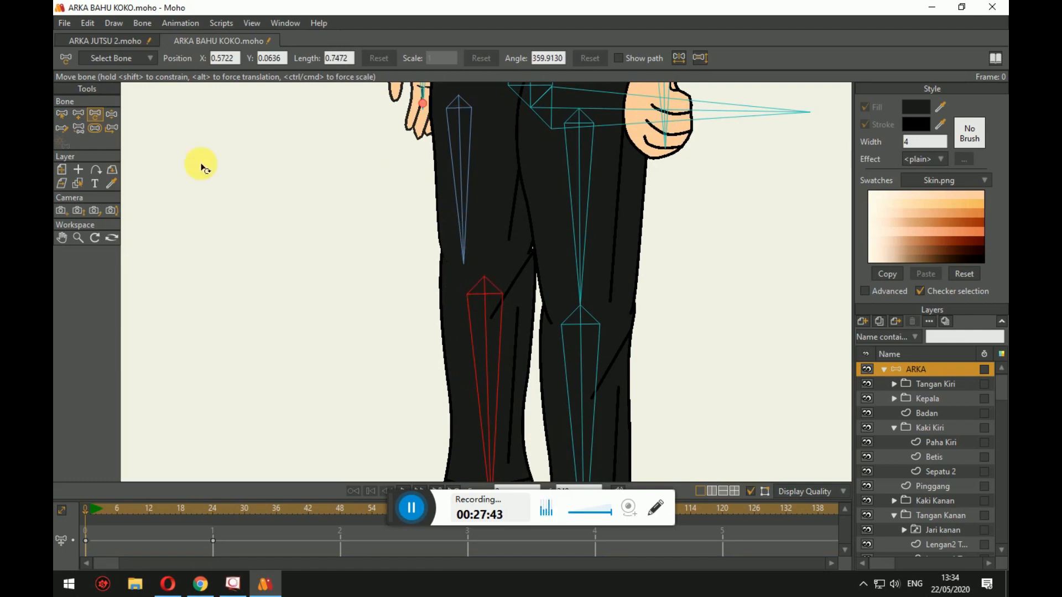
Test the adjusted knee by lifting the foot forward with the ankle target.
{"action": "left_click", "coordinate": [116, 117]}
{"action": "scroll", "coordinate": [383, 209], "scroll_direction": "down", "scroll_amount": 3}
{"action": "left_click_drag", "start_coordinate": [422, 407], "coordinate": [303, 313]}
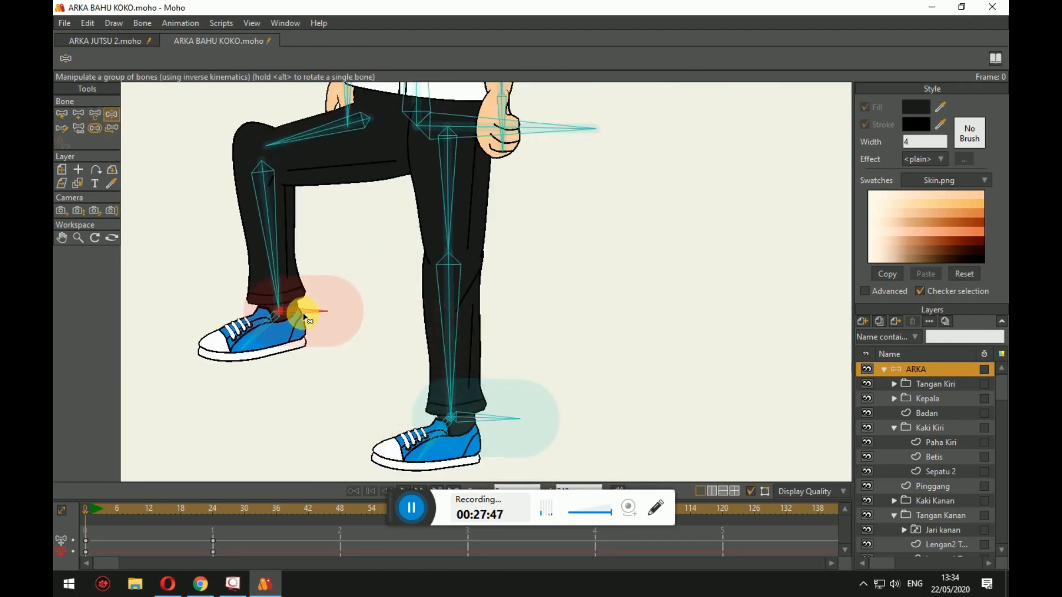
Move the thigh bone toward the back of the leg and the shin bone toward the front, and test the knee bend.
{"action": "left_click", "coordinate": [100, 115]}
{"action": "left_click_drag", "start_coordinate": [372, 126], "coordinate": [389, 126]}
{"action": "left_click_drag", "start_coordinate": [403, 251], "coordinate": [374, 243]}
{"action": "left_click", "coordinate": [390, 381]}
{"action": "left_click", "coordinate": [112, 115]}
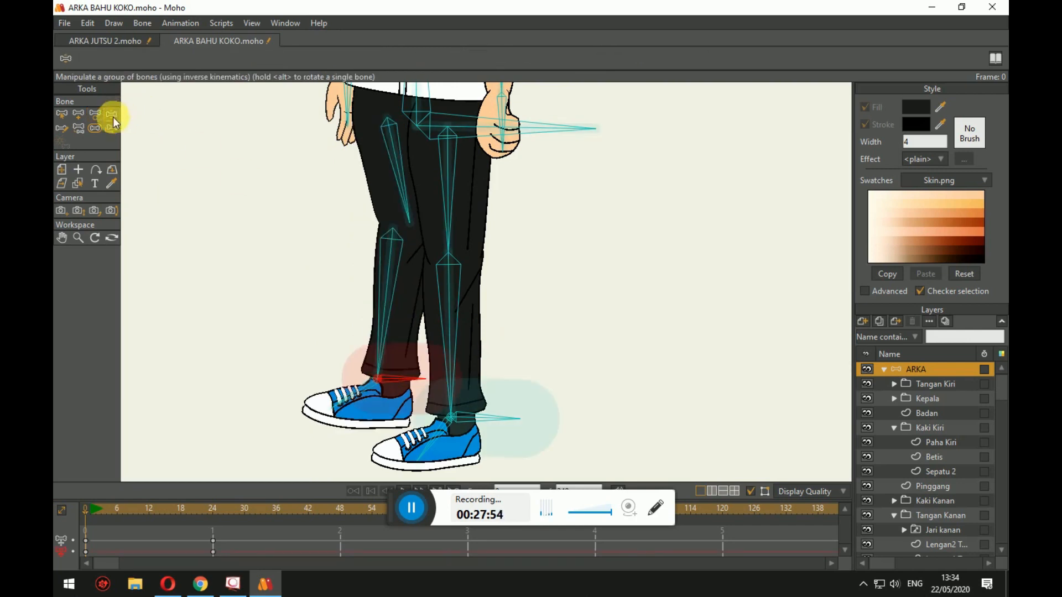
{"action": "left_click", "coordinate": [442, 319]}
{"action": "left_click_drag", "start_coordinate": [414, 371], "coordinate": [238, 304]}
Nudge the shin bone's knee end toward the thigh bone's line, and test the leg by lifting its ankle target.
{"action": "left_click", "coordinate": [89, 115]}
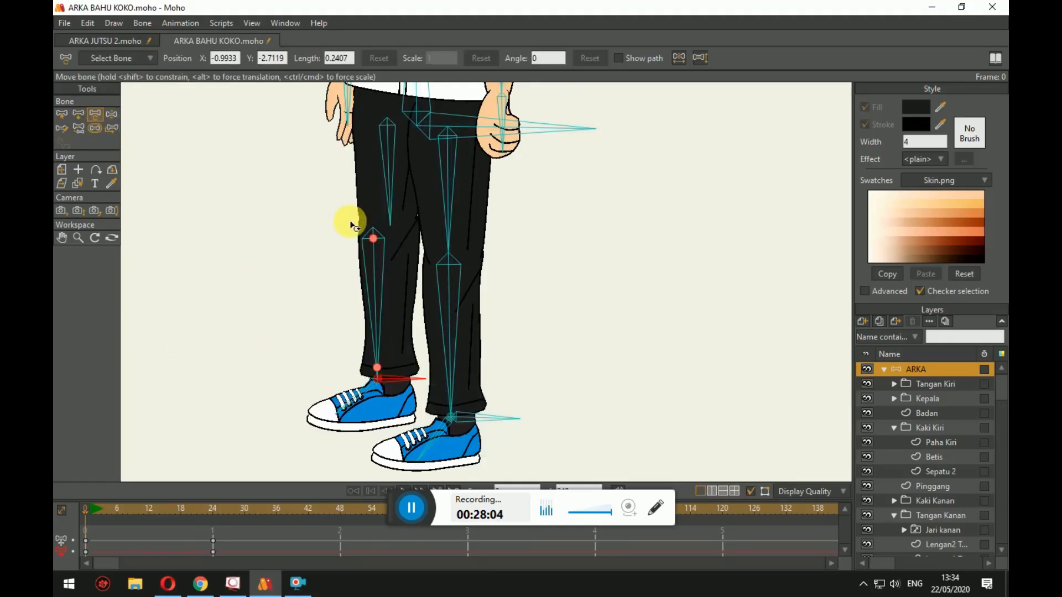
{"action": "left_click", "coordinate": [380, 248]}
{"action": "left_click_drag", "start_coordinate": [382, 249], "coordinate": [378, 238]}
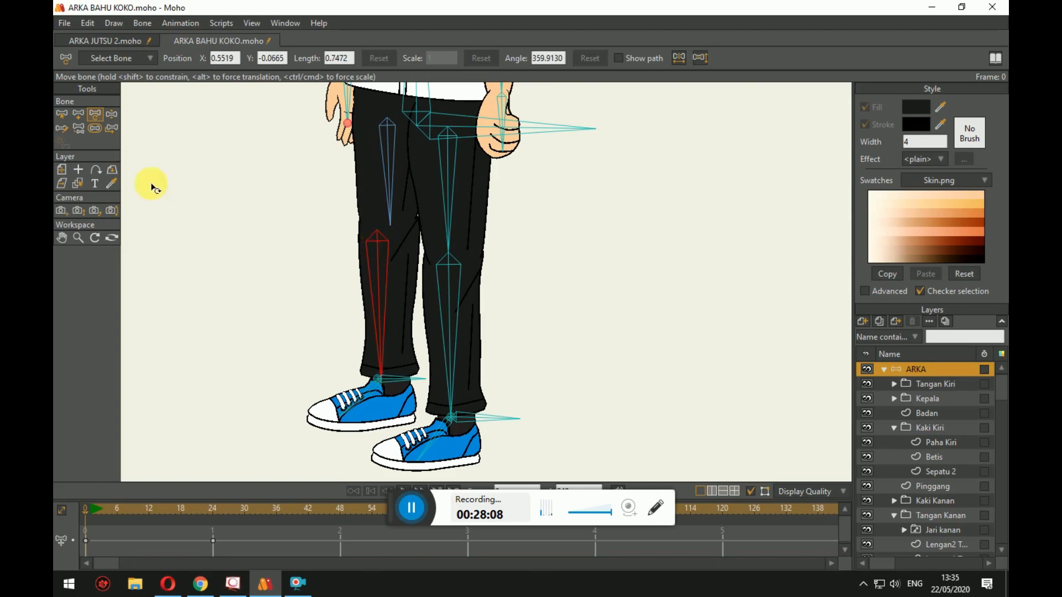
{"action": "left_click", "coordinate": [115, 117]}
{"action": "left_click_drag", "start_coordinate": [382, 331], "coordinate": [289, 232]}
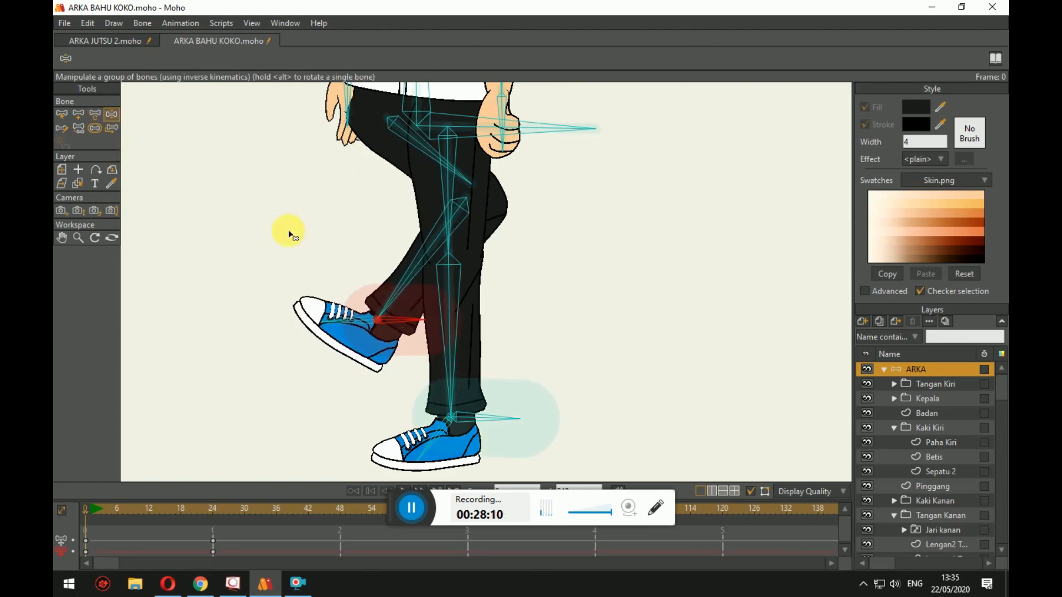
Nudge the thigh bone forward, undo and redo the shin bone's knee adjustment, and test the leg with a forward swing.
{"action": "left_click", "coordinate": [94, 114]}
{"action": "left_click", "coordinate": [382, 127]}
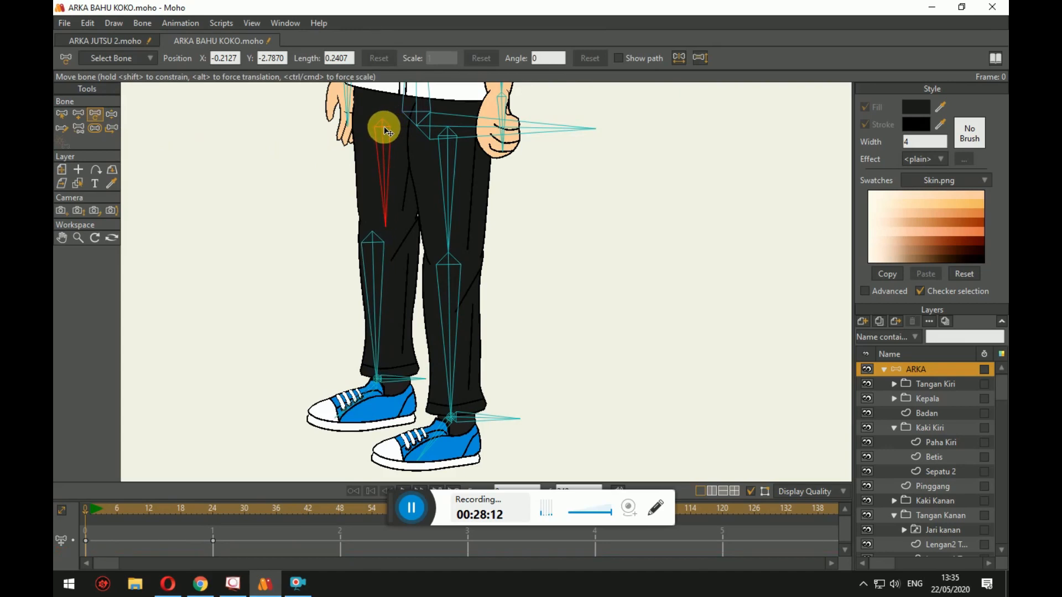
{"action": "left_click_drag", "start_coordinate": [383, 127], "coordinate": [377, 132]}
{"action": "left_click", "coordinate": [367, 242]}
{"action": "key", "text": "ctrl+z"}
{"action": "left_click_drag", "start_coordinate": [371, 248], "coordinate": [377, 239]}
{"action": "left_click", "coordinate": [122, 120]}
{"action": "left_click", "coordinate": [115, 115]}
{"action": "left_click_drag", "start_coordinate": [385, 333], "coordinate": [319, 365]}
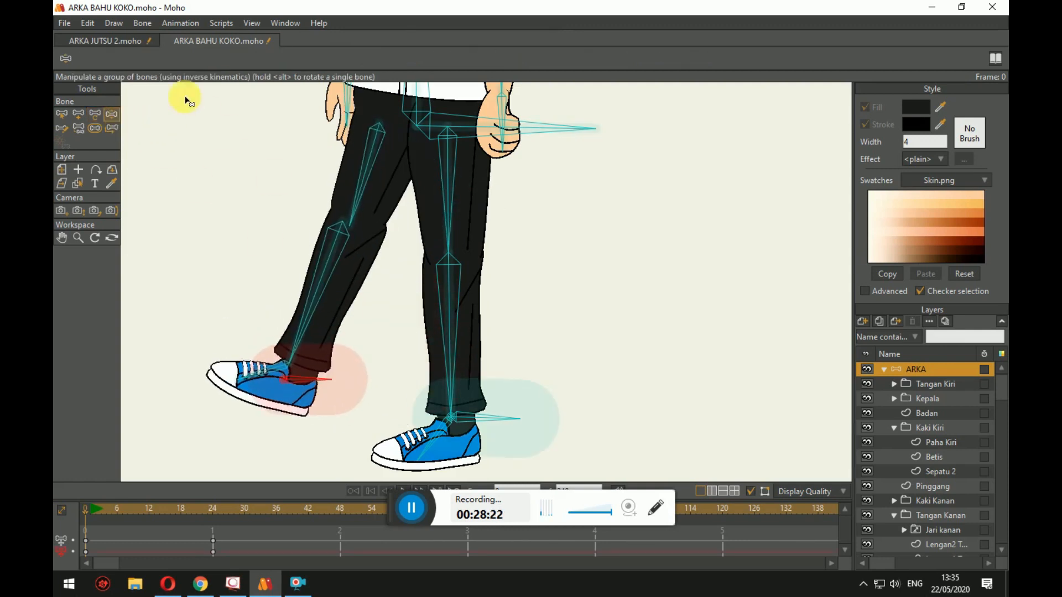
Lower the thigh bone, align the shin bone's top with the thigh bone's tip, and test the leg.
{"action": "left_click", "coordinate": [95, 114]}
{"action": "left_click", "coordinate": [374, 137]}
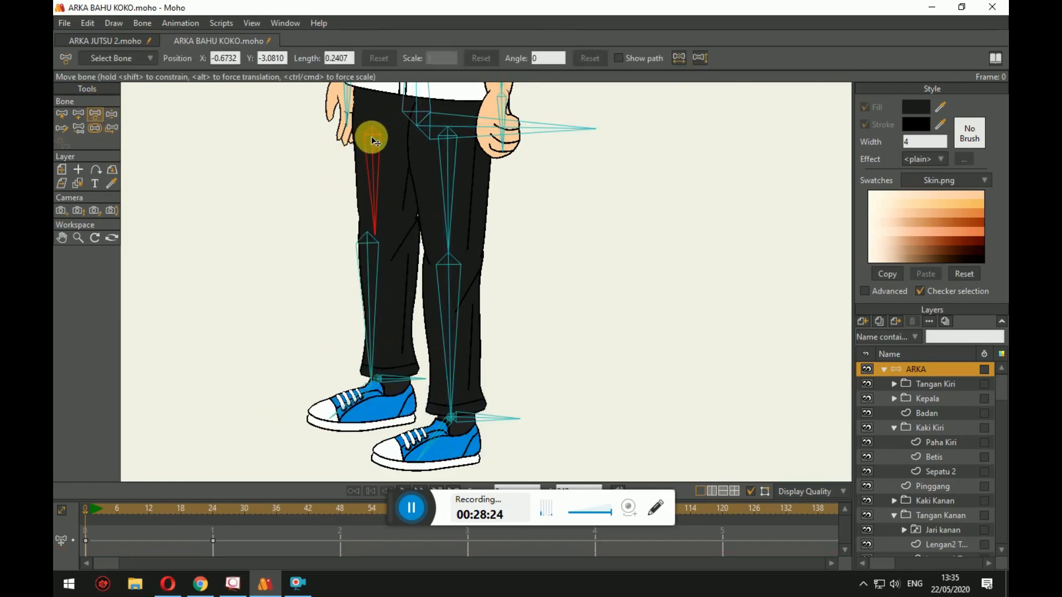
{"action": "left_click", "coordinate": [370, 246]}
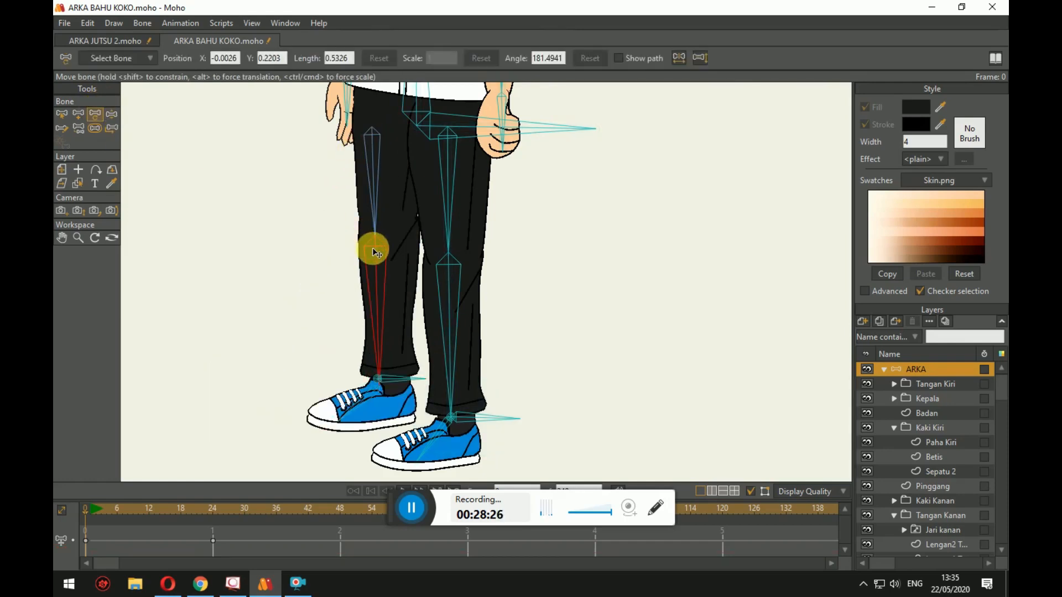
{"action": "left_click", "coordinate": [112, 114]}
{"action": "left_click_drag", "start_coordinate": [369, 338], "coordinate": [375, 349]}
Reposition the thigh bone higher in the hip, undo the unwanted change, and test the knee with the foot raised.
{"action": "left_click", "coordinate": [96, 114]}
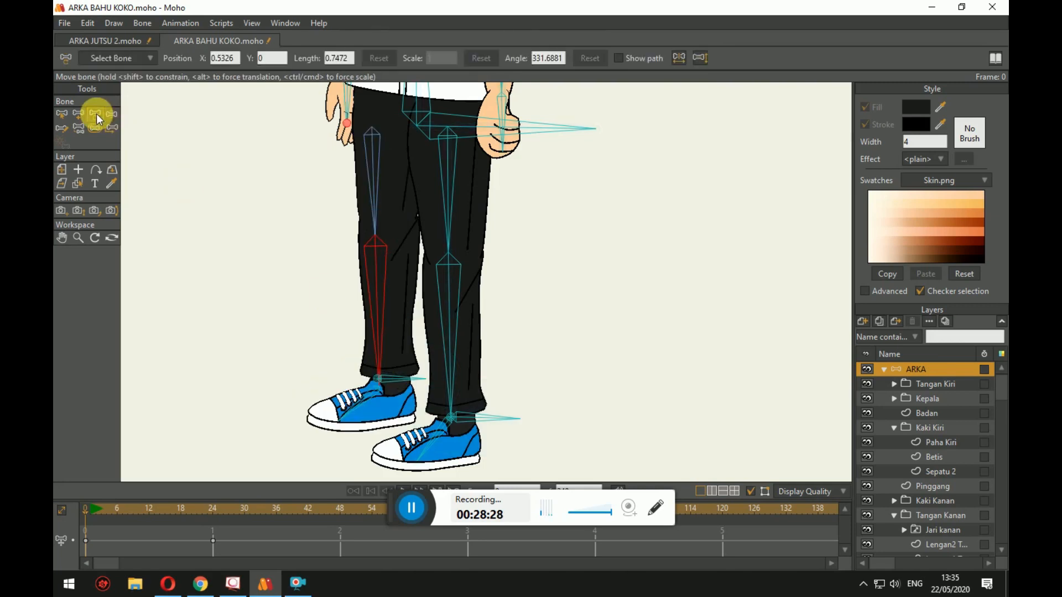
{"action": "left_click_drag", "start_coordinate": [373, 140], "coordinate": [379, 232]}
{"action": "key", "text": "ctrl+z"}
{"action": "left_click", "coordinate": [112, 113]}
{"action": "left_click_drag", "start_coordinate": [434, 330], "coordinate": [394, 323]}
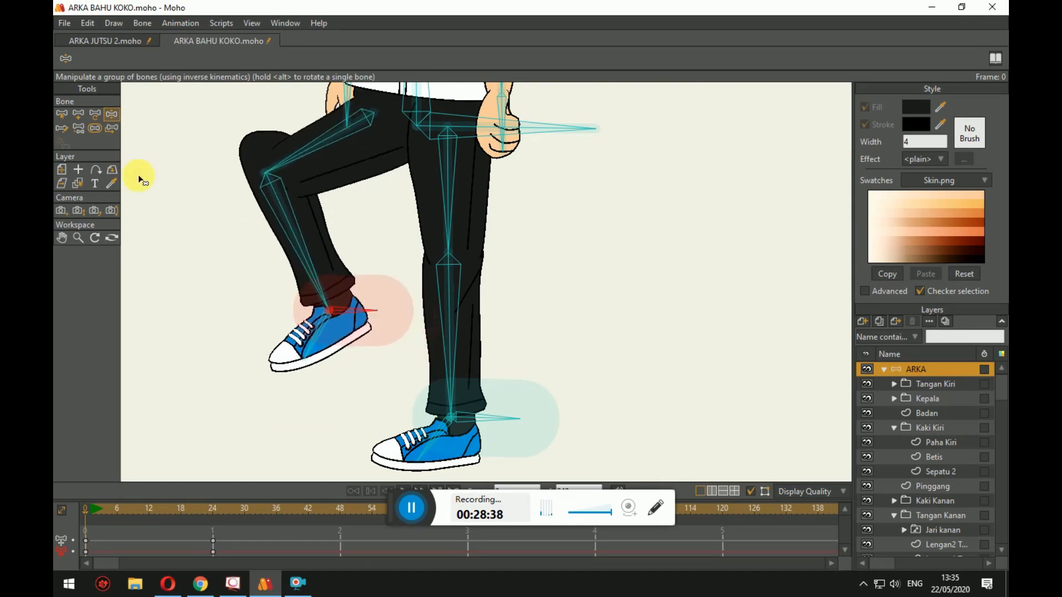
Readjust the thigh bone's knee end, offset the shin bone slightly backward, and test the leg raised high.
{"action": "left_click", "coordinate": [95, 114]}
{"action": "left_click", "coordinate": [376, 123]}
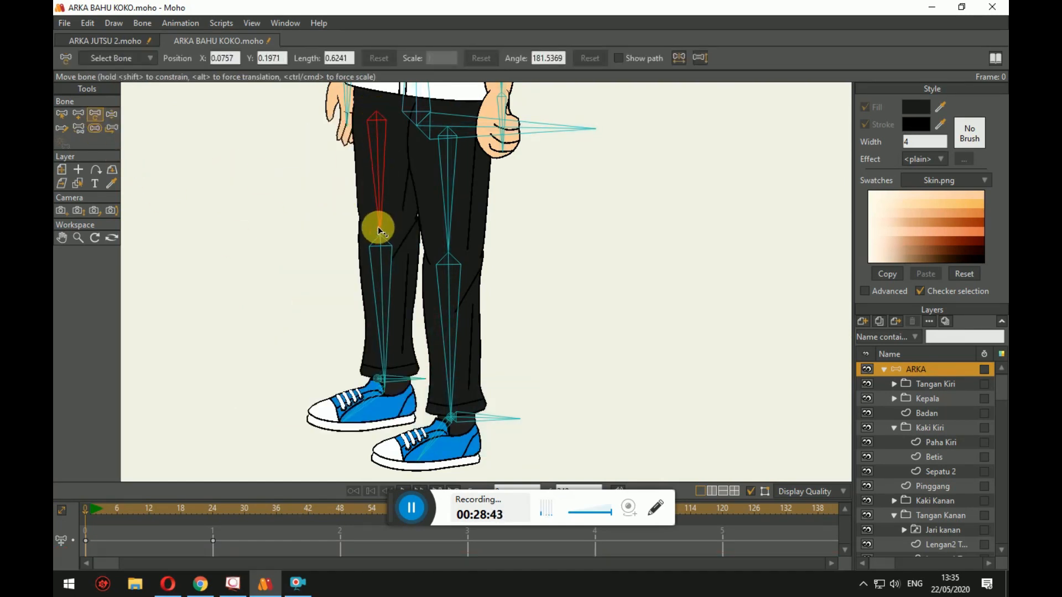
{"action": "left_click", "coordinate": [380, 249]}
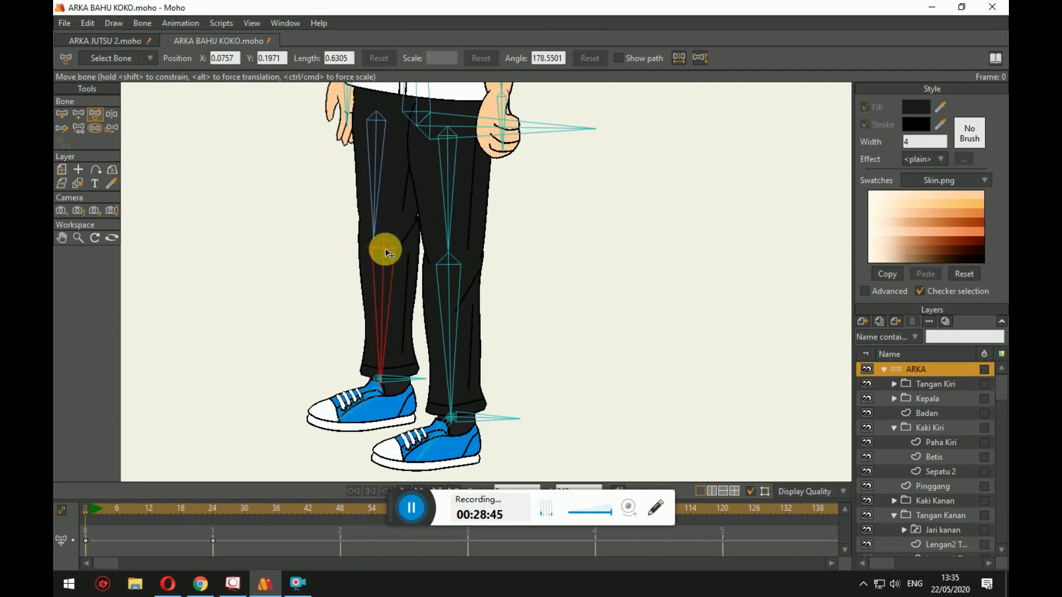
{"action": "left_click", "coordinate": [113, 114]}
{"action": "left_click_drag", "start_coordinate": [454, 346], "coordinate": [216, 206]}
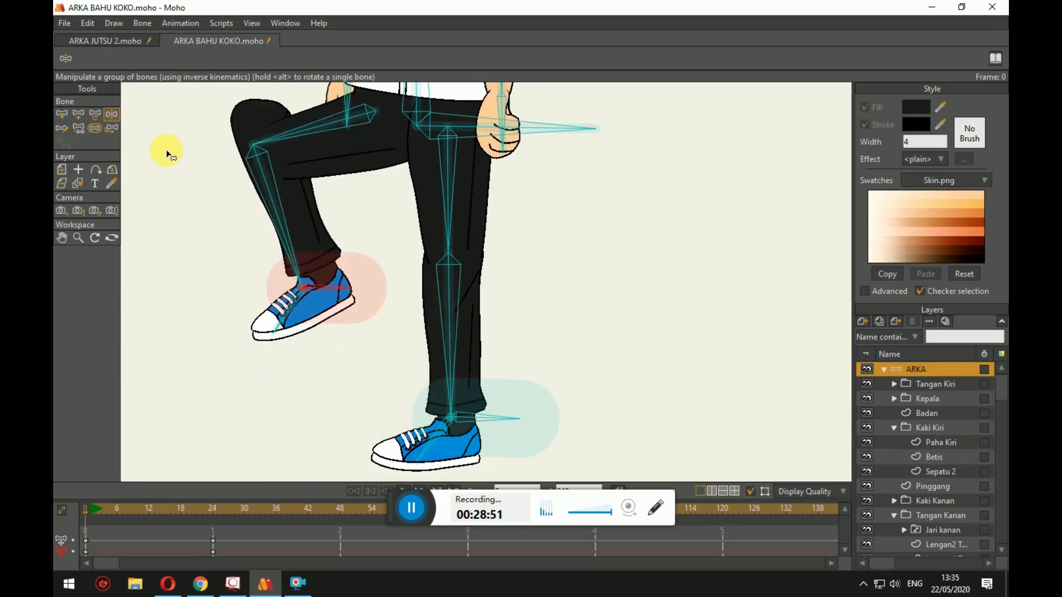
Move the thigh bone toward the back of the leg, shorten it at the knee, and shift the shin bone backward.
{"action": "left_click", "coordinate": [102, 115]}
{"action": "left_click_drag", "start_coordinate": [373, 127], "coordinate": [385, 123]}
{"action": "key", "text": "ctrl+z"}
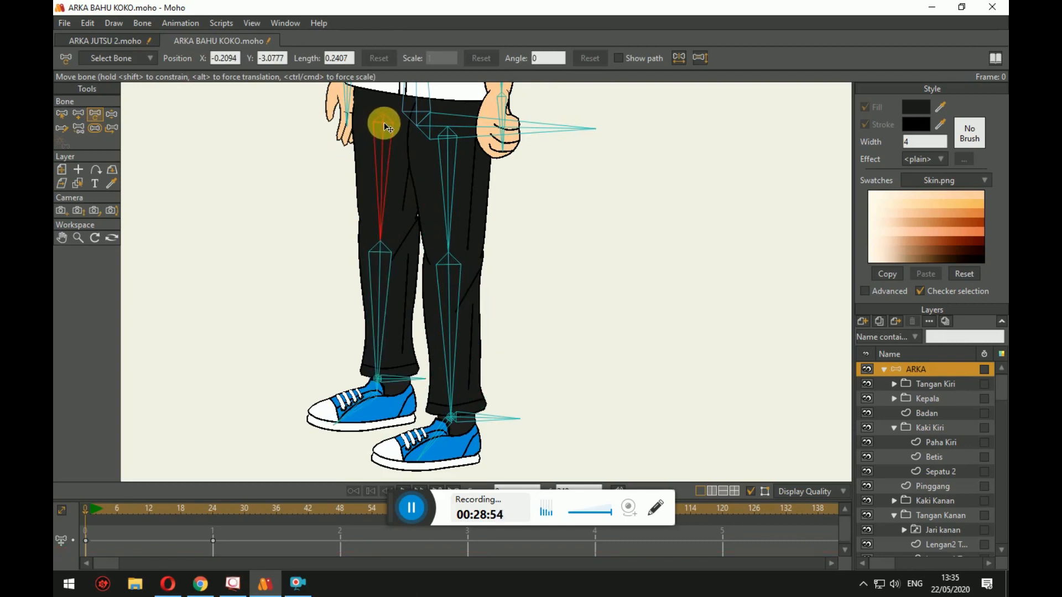
{"action": "left_click", "coordinate": [386, 253]}
{"action": "left_click", "coordinate": [384, 222]}
{"action": "left_click", "coordinate": [381, 249]}
{"action": "left_click", "coordinate": [385, 248]}
{"action": "left_click", "coordinate": [389, 251]}
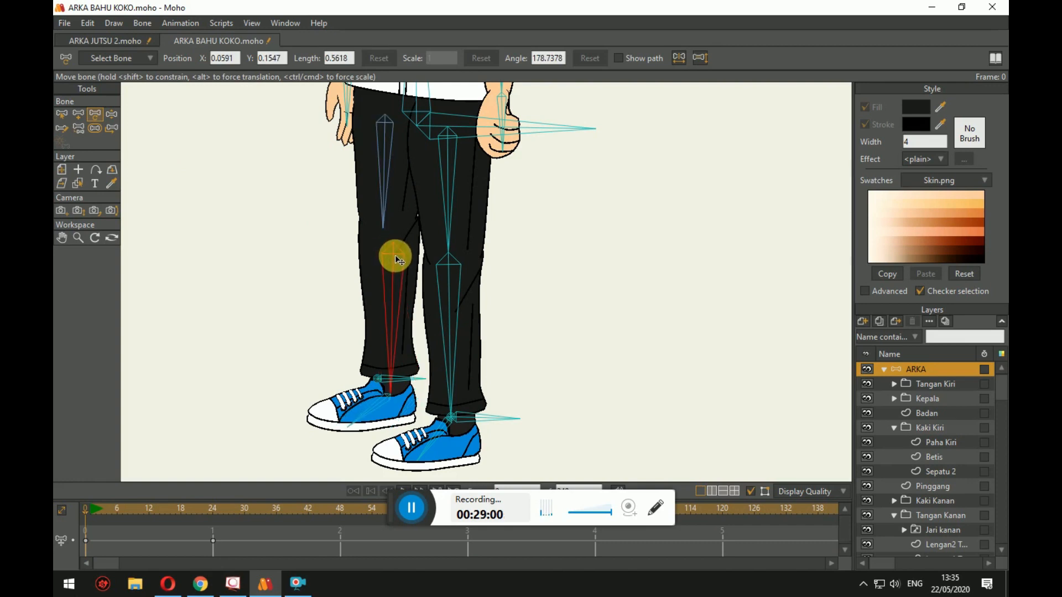
Test the offset thigh and shin bones by lifting the ankle target.
{"action": "left_click", "coordinate": [112, 129]}
{"action": "left_click", "coordinate": [109, 114]}
{"action": "left_click_drag", "start_coordinate": [398, 368], "coordinate": [349, 321]}
Raise the shin bone to overlap the thigh bone's tip at the knee, and inspect the bend with the leg lifted.
{"action": "left_click", "coordinate": [96, 113]}
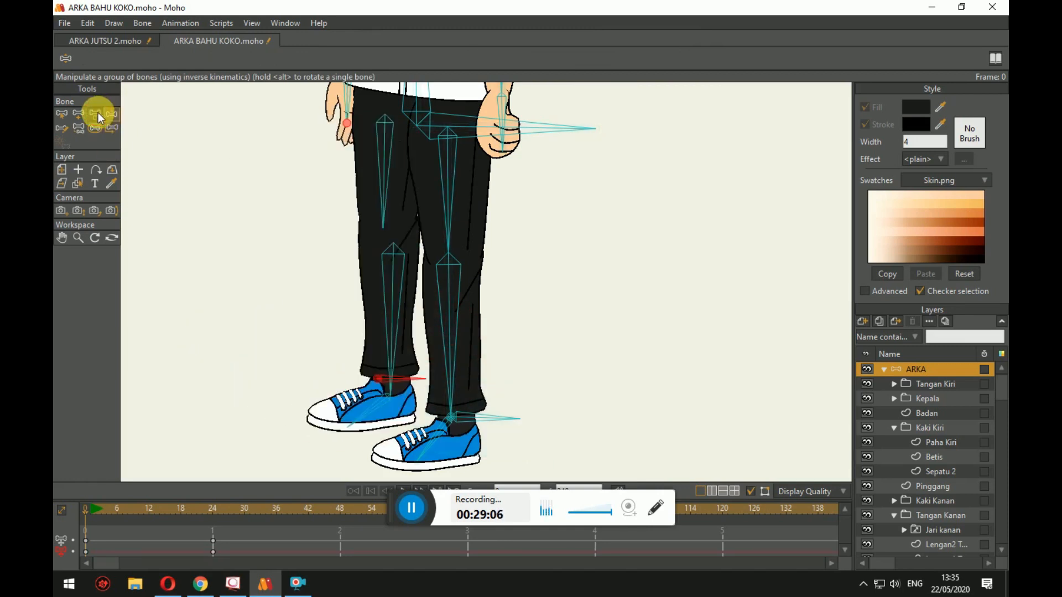
{"action": "left_click", "coordinate": [397, 254]}
{"action": "left_click_drag", "start_coordinate": [398, 253], "coordinate": [395, 236]}
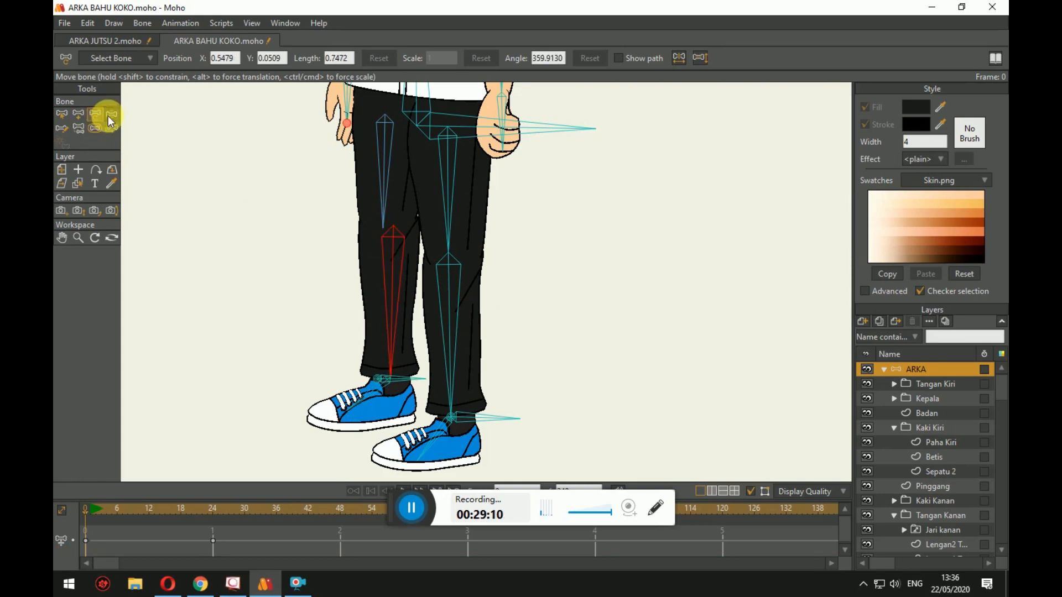
{"action": "left_click", "coordinate": [111, 114]}
{"action": "left_click_drag", "start_coordinate": [394, 314], "coordinate": [383, 317]}
{"action": "left_click_drag", "start_coordinate": [428, 380], "coordinate": [319, 323]}
{"action": "scroll", "coordinate": [313, 217], "scroll_direction": "up", "scroll_amount": 3}
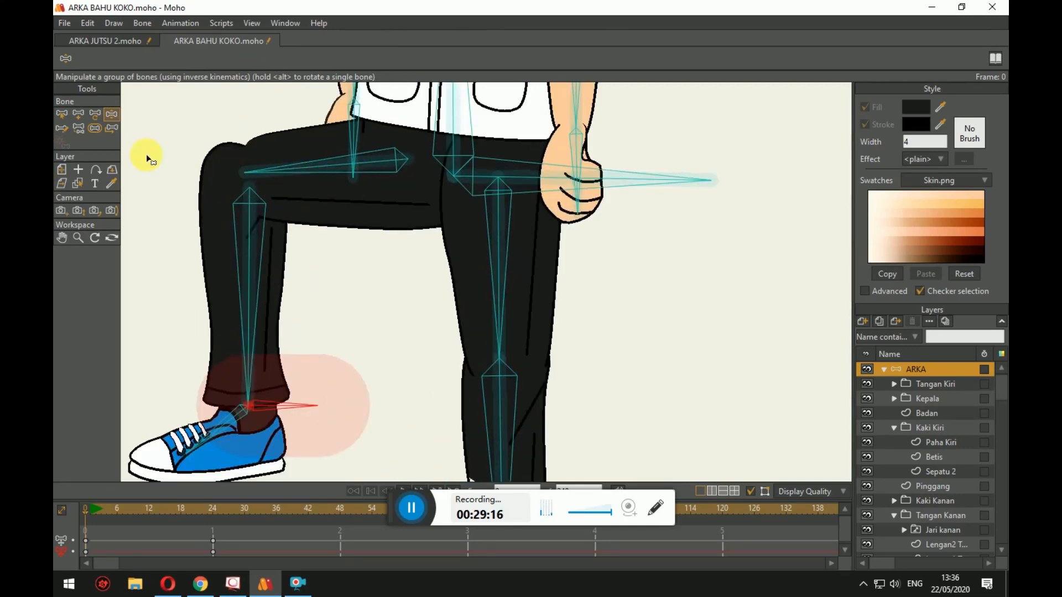
Shorten the raised leg's thigh bone slightly at the knee, adjust the shin bone, and test the bend with the ankle target.
{"action": "left_click", "coordinate": [95, 115]}
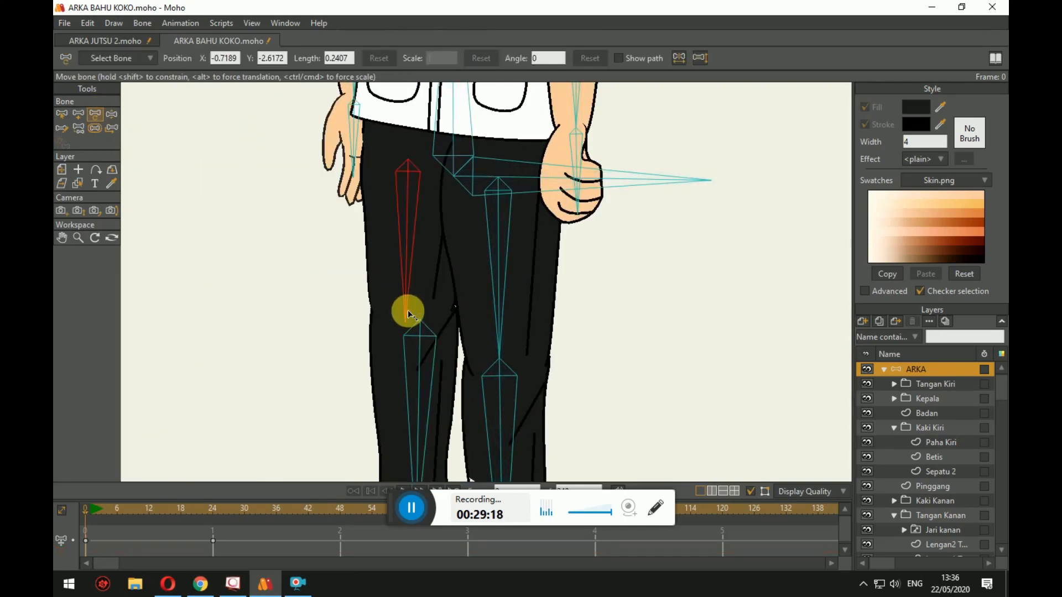
{"action": "left_click", "coordinate": [419, 335]}
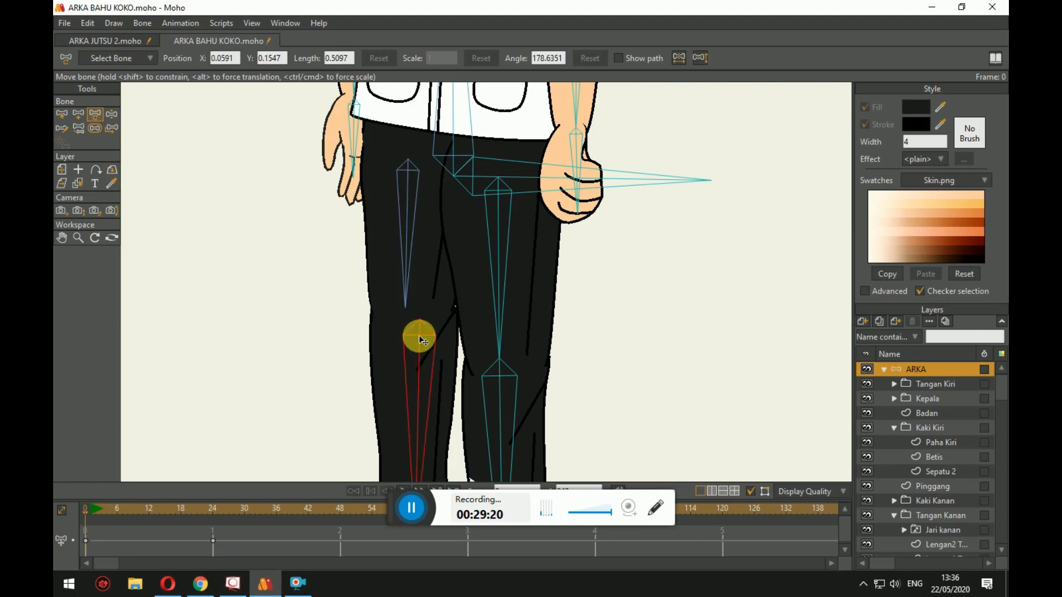
{"action": "left_click", "coordinate": [115, 115]}
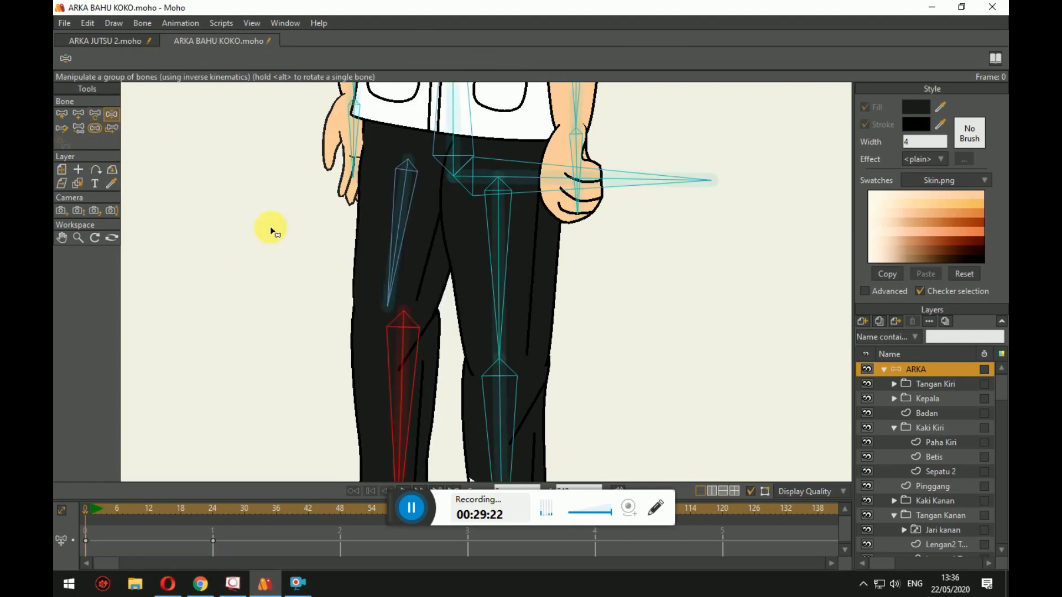
{"action": "left_click_drag", "start_coordinate": [273, 232], "coordinate": [210, 113]}
{"action": "left_click_drag", "start_coordinate": [397, 423], "coordinate": [373, 303]}
{"action": "left_click_drag", "start_coordinate": [349, 305], "coordinate": [315, 378]}
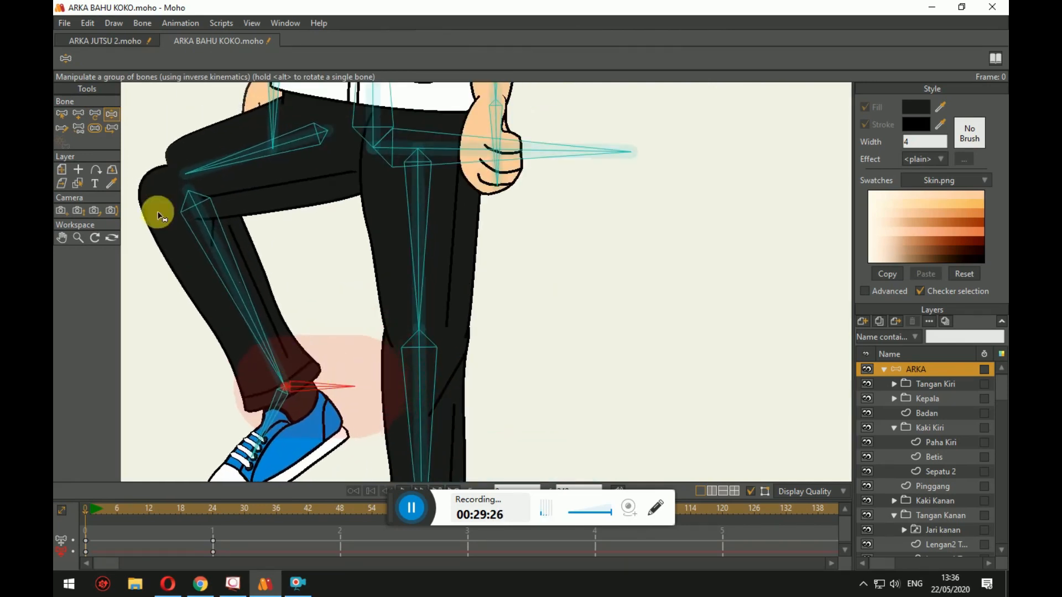
Move the shin bone's top closer to the thigh bone's tip, and test the knee with the foot swung backward and forward.
{"action": "left_click", "coordinate": [95, 115]}
{"action": "left_click", "coordinate": [341, 295]}
{"action": "left_click", "coordinate": [112, 114]}
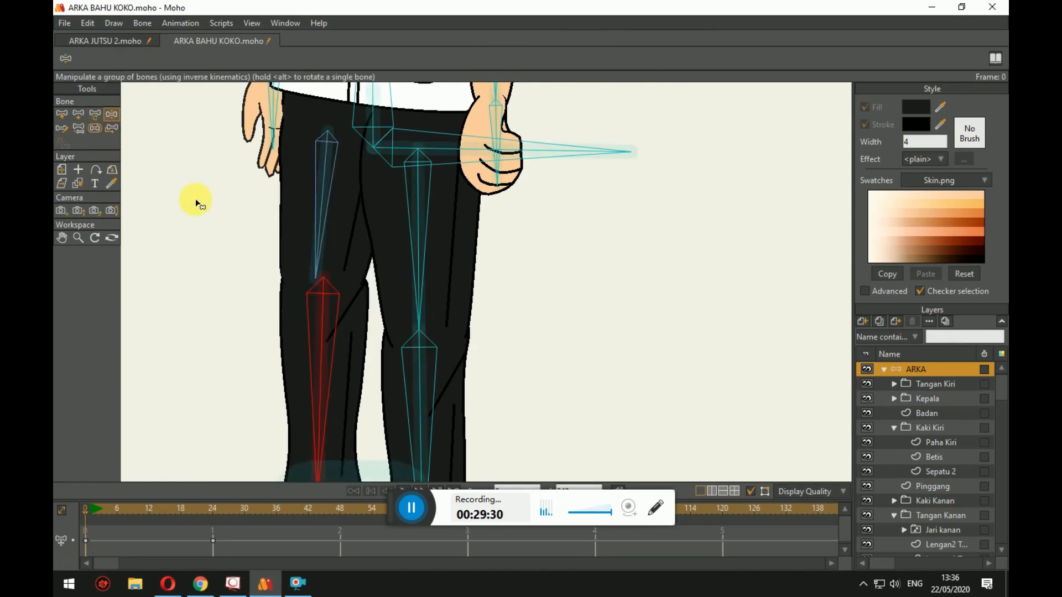
{"action": "left_click_drag", "start_coordinate": [195, 200], "coordinate": [119, 124]}
{"action": "left_click_drag", "start_coordinate": [272, 427], "coordinate": [302, 314]}
{"action": "left_click_drag", "start_coordinate": [247, 229], "coordinate": [293, 313]}
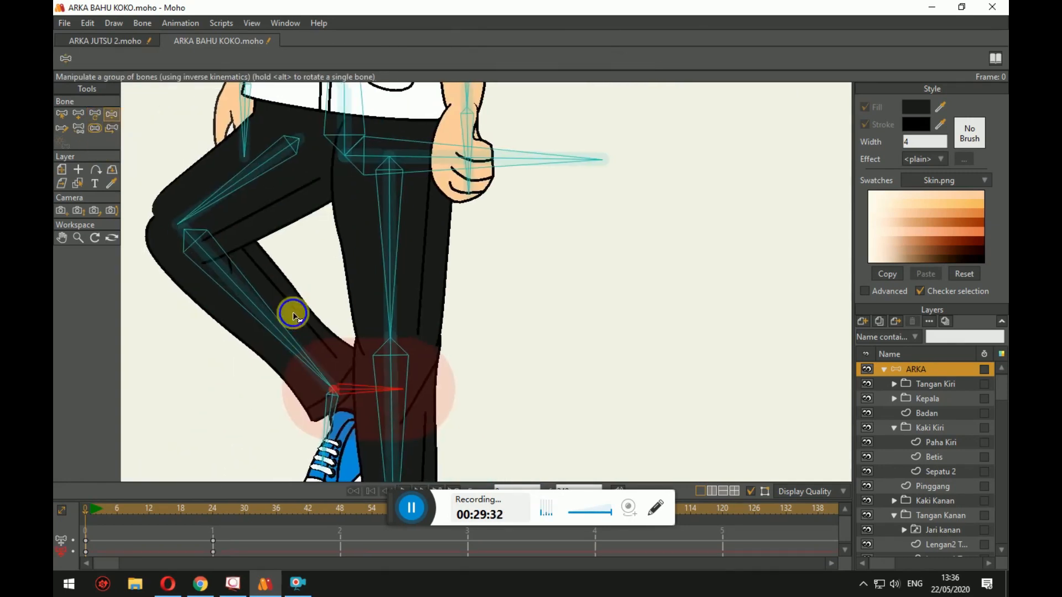
{"action": "left_click_drag", "start_coordinate": [379, 384], "coordinate": [201, 352]}
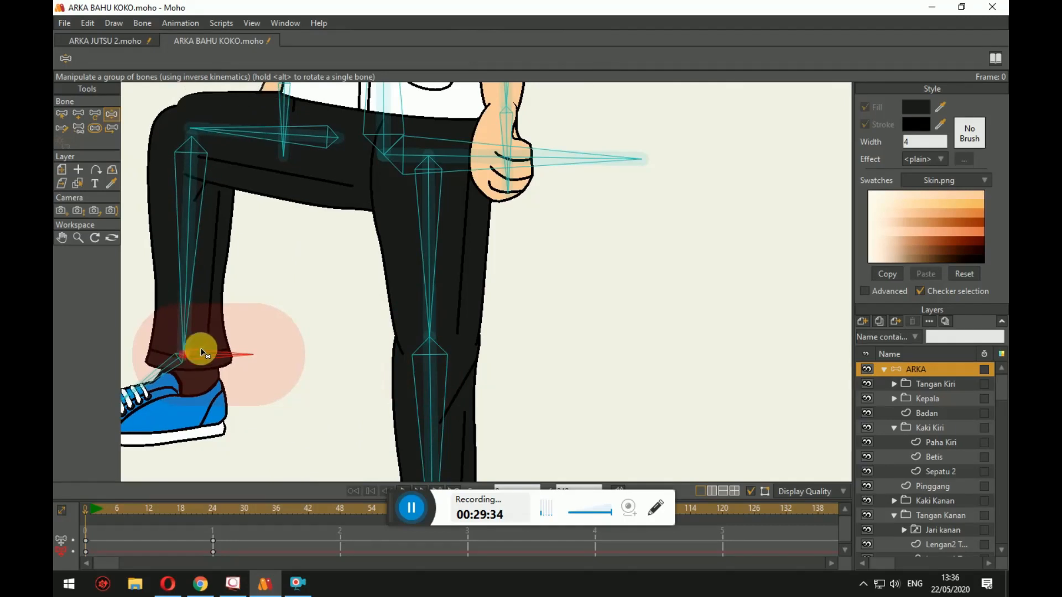
Offset the shin bone toward the back of the leg beside the thigh bone's tip, and test the knee bend.
{"action": "left_click", "coordinate": [94, 115]}
{"action": "key", "text": "ctrl+z"}
{"action": "left_click", "coordinate": [335, 155]}
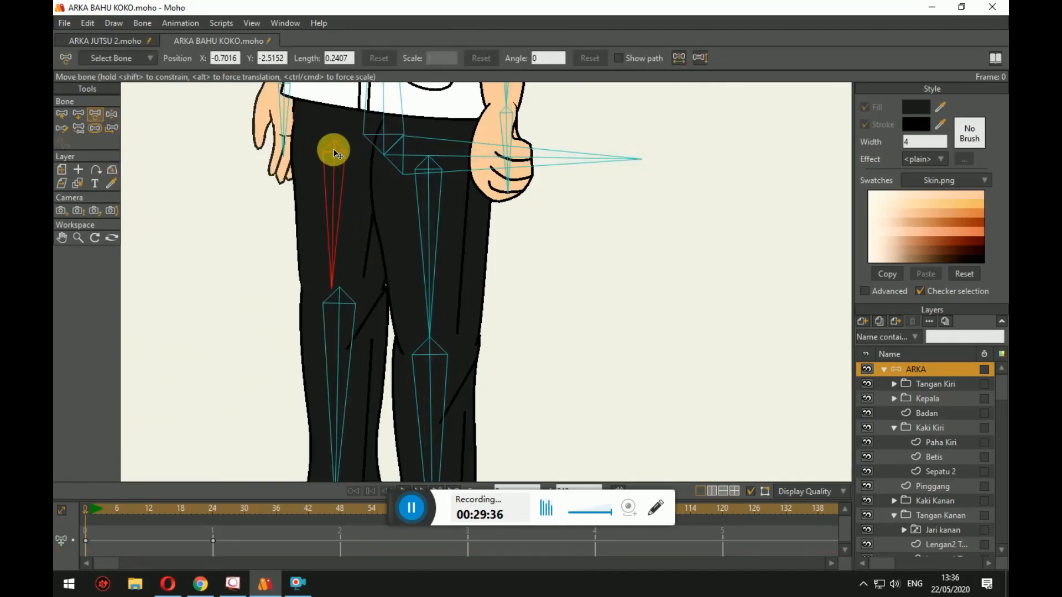
{"action": "left_click_drag", "start_coordinate": [344, 296], "coordinate": [255, 404]}
{"action": "left_click", "coordinate": [111, 114]}
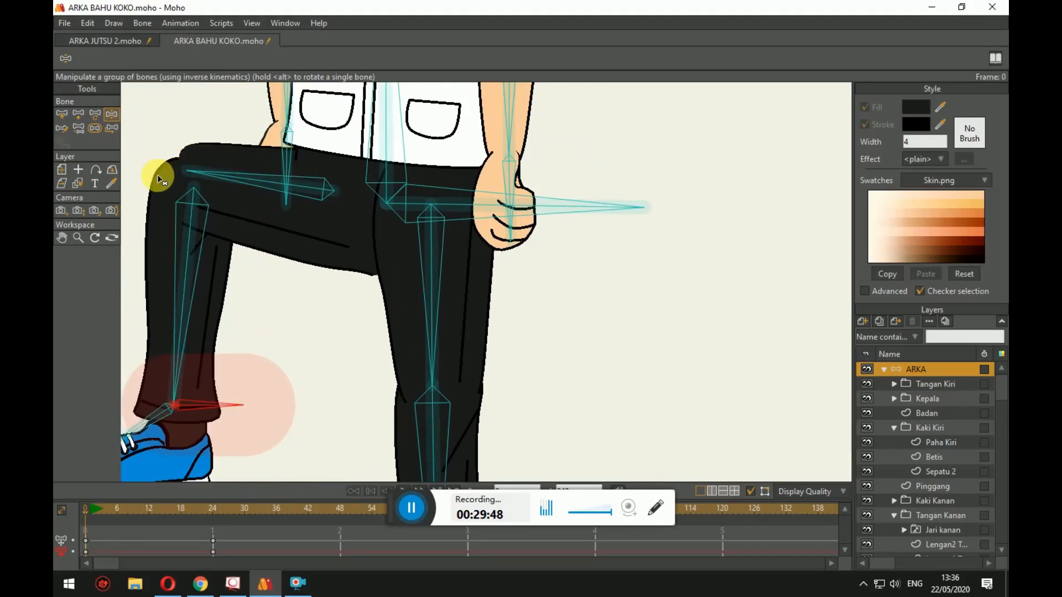
Shorten the thigh bone above the knee, reposition the shin bone's top, and test the leg by lifting the ankle target.
{"action": "left_click", "coordinate": [95, 114]}
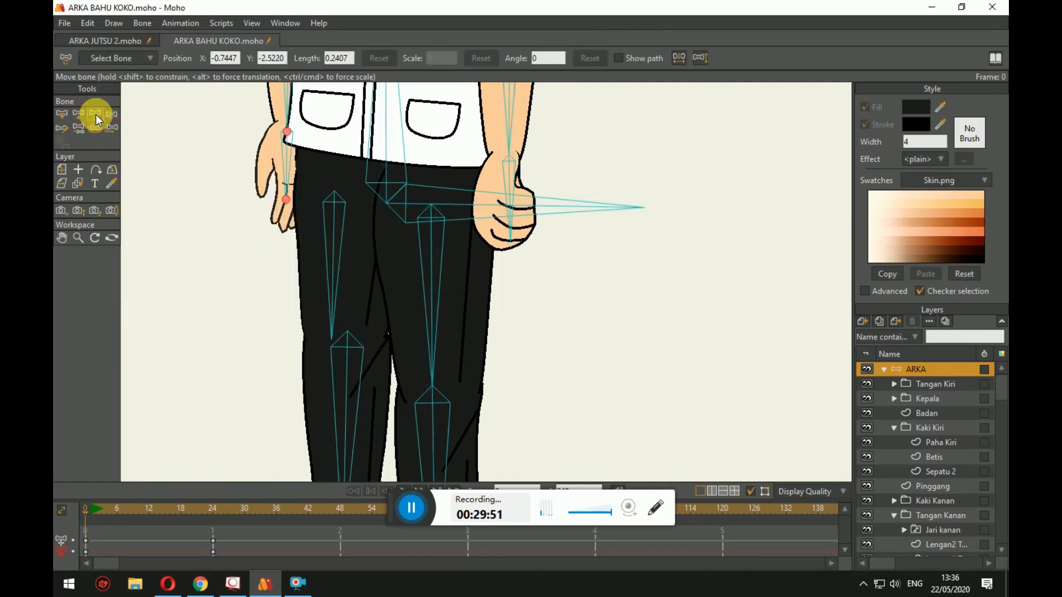
{"action": "mouse_move", "coordinate": [352, 324]}
{"action": "left_mouse_down"}
{"action": "mouse_move", "coordinate": [334, 329]}
{"action": "mouse_move", "coordinate": [337, 312]}
{"action": "left_mouse_up"}
{"action": "left_click", "coordinate": [350, 343]}
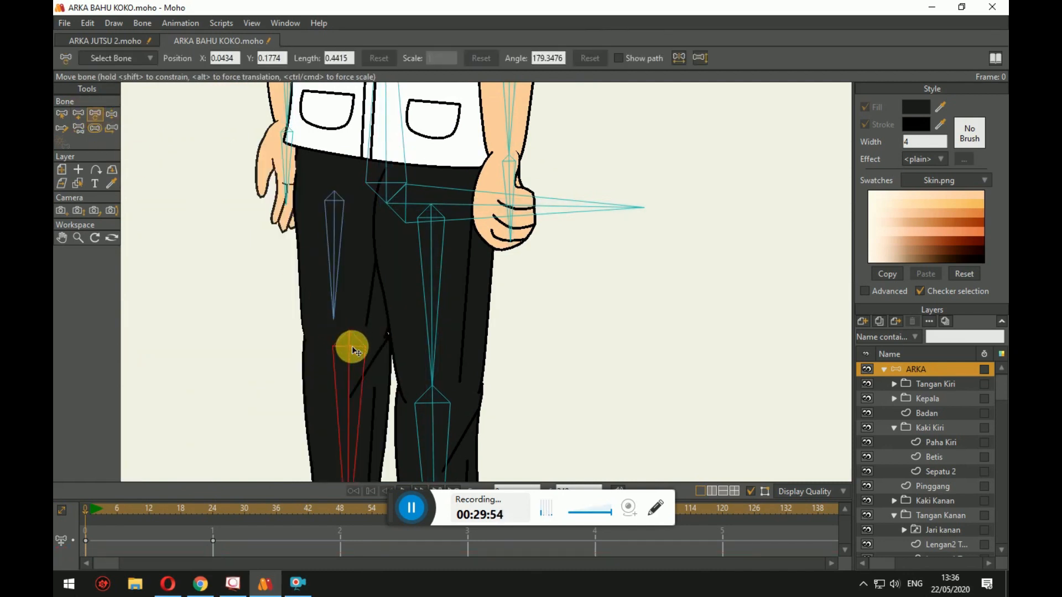
{"action": "left_click", "coordinate": [111, 115]}
{"action": "left_click_drag", "start_coordinate": [358, 367], "coordinate": [353, 277]}
{"action": "left_click_drag", "start_coordinate": [367, 471], "coordinate": [335, 365]}
Extend the thigh bone back down to the knee, lower the shin bone's top to match, and test the leg raised.
{"action": "left_click", "coordinate": [94, 115]}
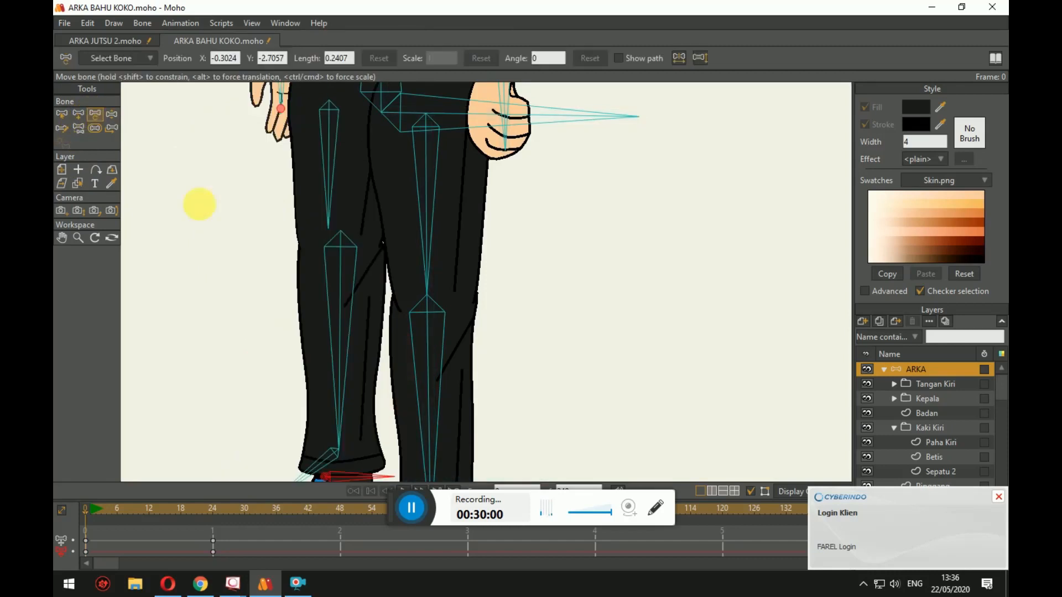
{"action": "left_click_drag", "start_coordinate": [330, 222], "coordinate": [310, 256]}
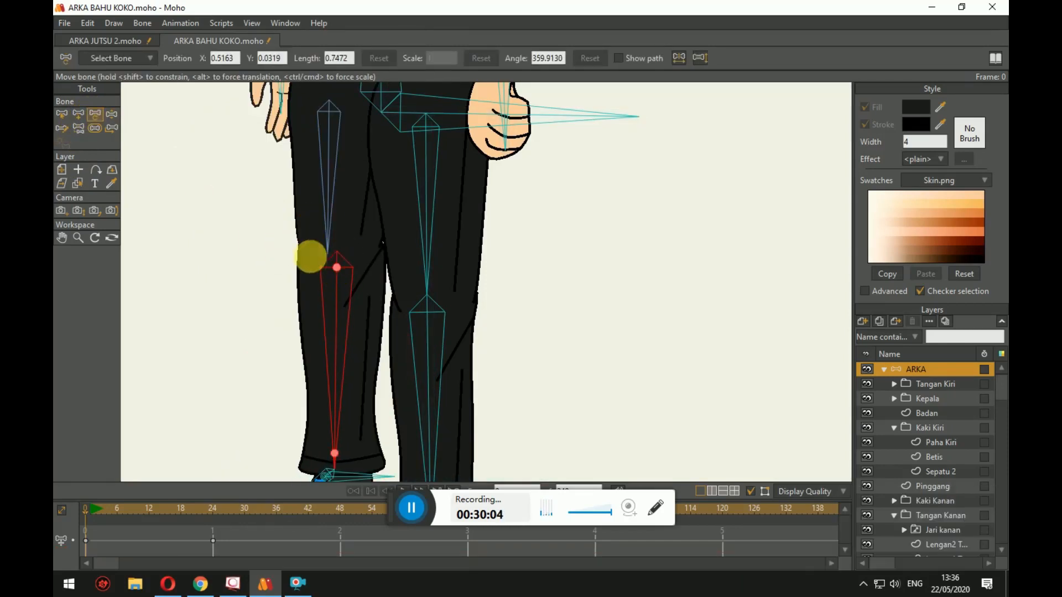
{"action": "left_click", "coordinate": [111, 115]}
{"action": "left_click_drag", "start_coordinate": [370, 475], "coordinate": [236, 339]}
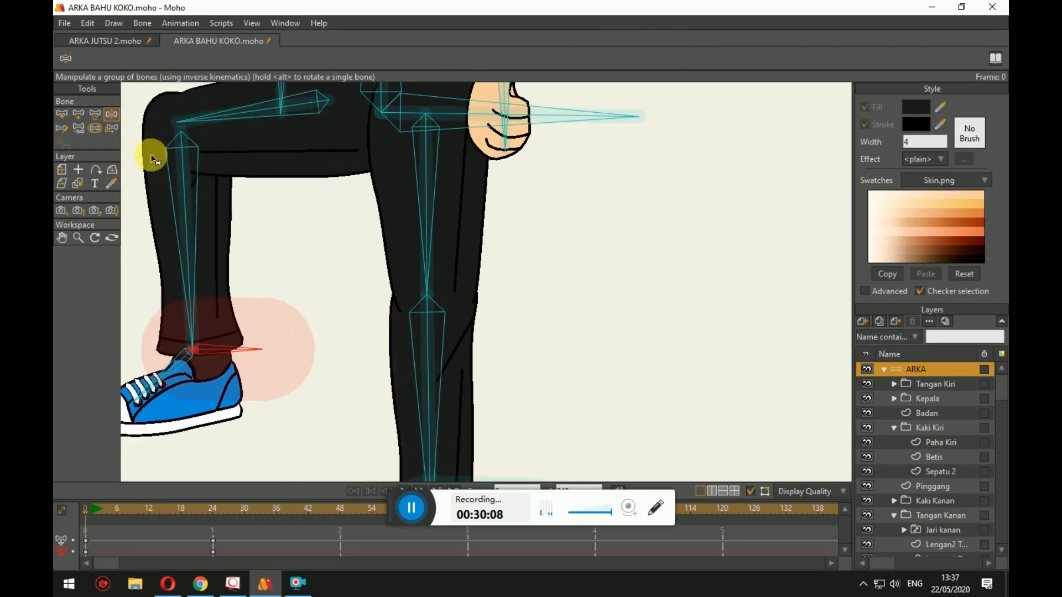
Raise the shin bone's top slightly to overlap the thigh bone's tip, and inspect the knee with the leg lifted.
{"action": "left_click", "coordinate": [96, 114]}
{"action": "mouse_move", "coordinate": [338, 268]}
{"action": "left_mouse_down"}
{"action": "mouse_move", "coordinate": [330, 238]}
{"action": "mouse_move", "coordinate": [339, 261]}
{"action": "left_mouse_up"}
{"action": "left_click", "coordinate": [112, 114]}
{"action": "left_click_drag", "start_coordinate": [347, 451], "coordinate": [224, 442]}
{"action": "left_click_drag", "start_coordinate": [237, 312], "coordinate": [269, 286]}
{"action": "scroll", "coordinate": [266, 260], "scroll_direction": "down", "scroll_amount": 1}
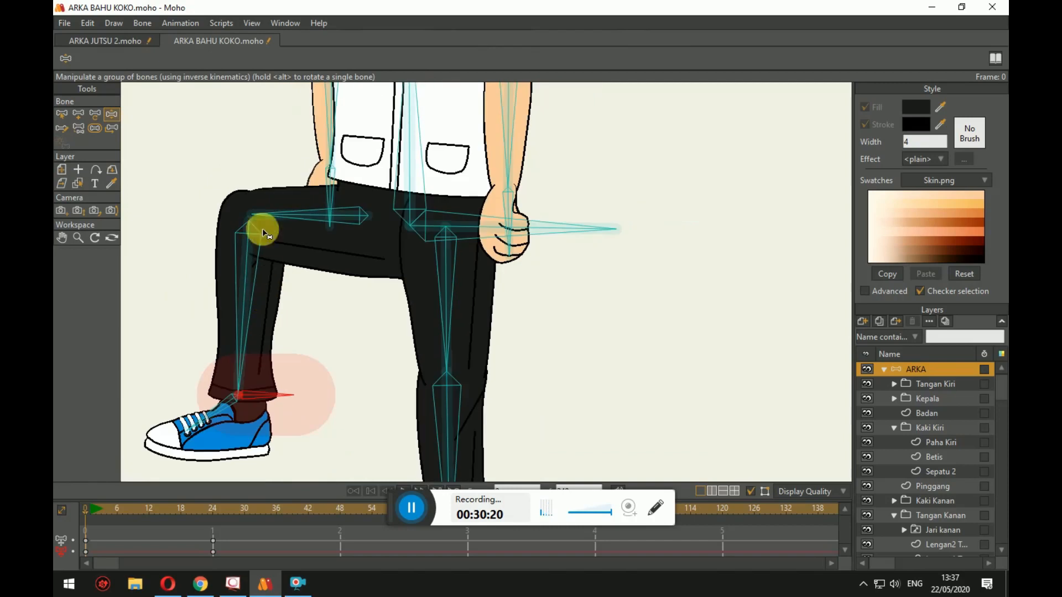
Test both legs by bending the knees together and spreading the feet into a stride with the ankle targets.
{"action": "left_click_drag", "start_coordinate": [288, 338], "coordinate": [347, 328]}
{"action": "left_click_drag", "start_coordinate": [508, 460], "coordinate": [415, 380]}
{"action": "left_click", "coordinate": [360, 310]}
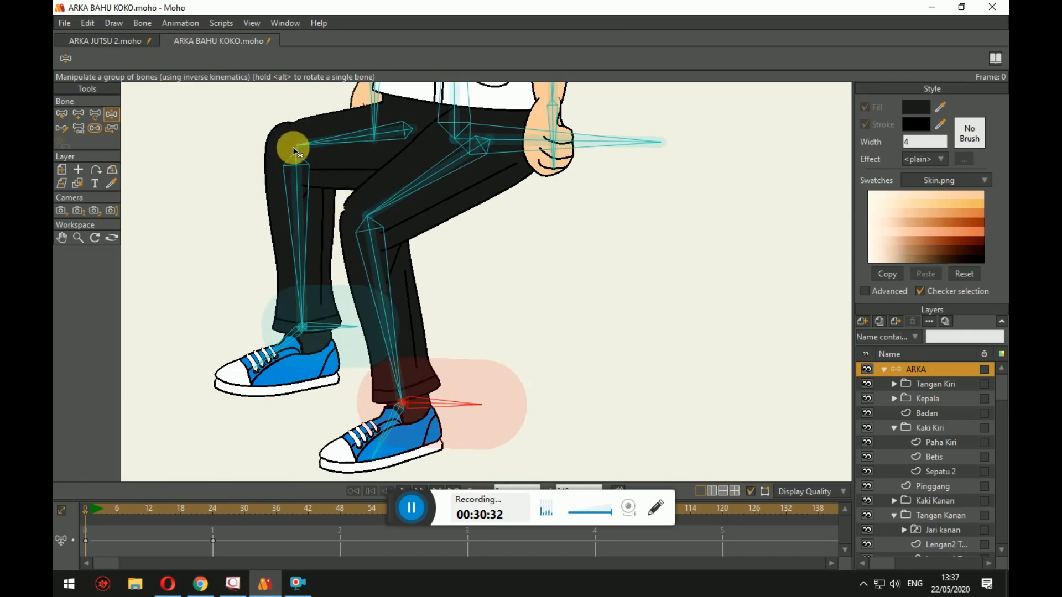
{"action": "left_click_drag", "start_coordinate": [317, 339], "coordinate": [357, 473]}
{"action": "left_click_drag", "start_coordinate": [450, 403], "coordinate": [604, 489]}
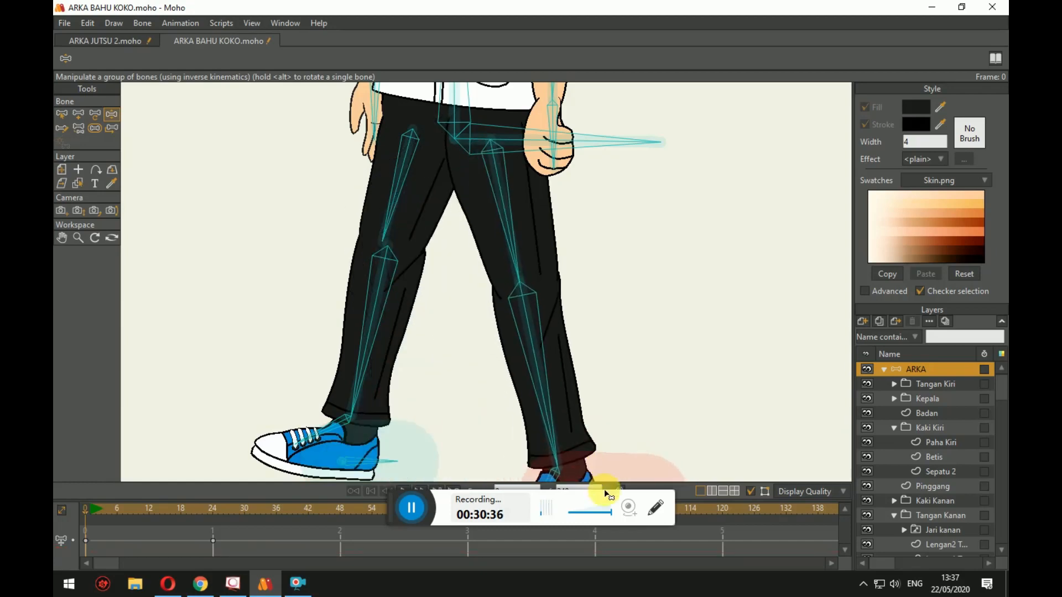
{"action": "left_click_drag", "start_coordinate": [386, 423], "coordinate": [480, 454]}
Pose the upper body by bending both arms upward and tilting the head to test their bones.
{"action": "scroll", "coordinate": [467, 373], "scroll_direction": "down", "scroll_amount": 5}
{"action": "left_click_drag", "start_coordinate": [475, 270], "coordinate": [429, 233]}
{"action": "left_click_drag", "start_coordinate": [512, 313], "coordinate": [564, 146]}
{"action": "left_click_drag", "start_coordinate": [487, 110], "coordinate": [390, 160]}
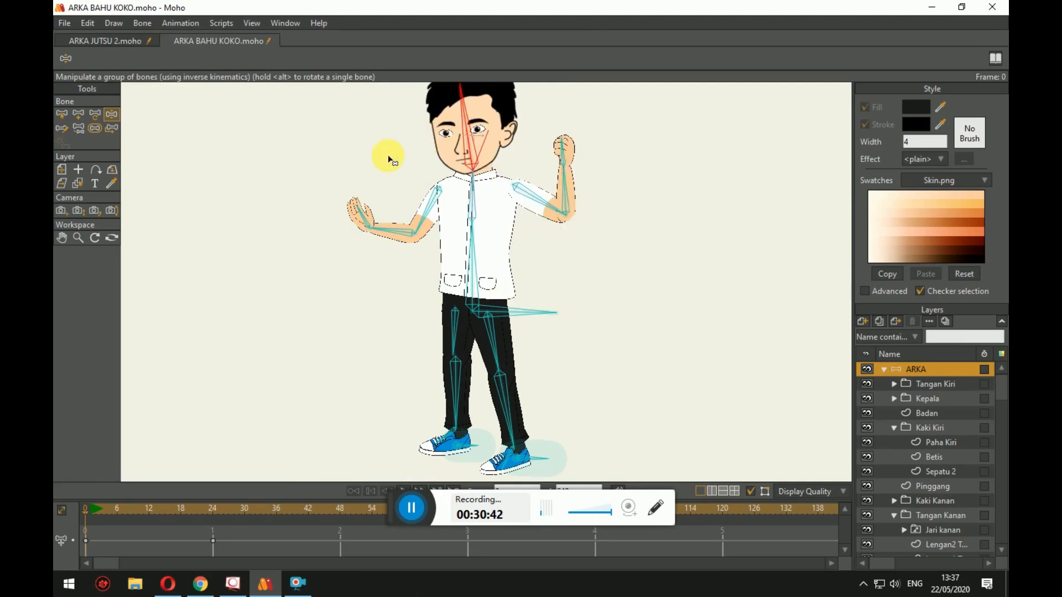
Pose the character running, with the front knee bent, the rear foot kicked back and the torso adjusted.
{"action": "left_click_drag", "start_coordinate": [463, 261], "coordinate": [458, 296]}
{"action": "left_click_drag", "start_coordinate": [461, 438], "coordinate": [424, 388]}
{"action": "left_click_drag", "start_coordinate": [539, 460], "coordinate": [619, 355]}
{"action": "left_click_drag", "start_coordinate": [459, 383], "coordinate": [447, 397]}
{"action": "left_click_drag", "start_coordinate": [489, 241], "coordinate": [495, 242]}
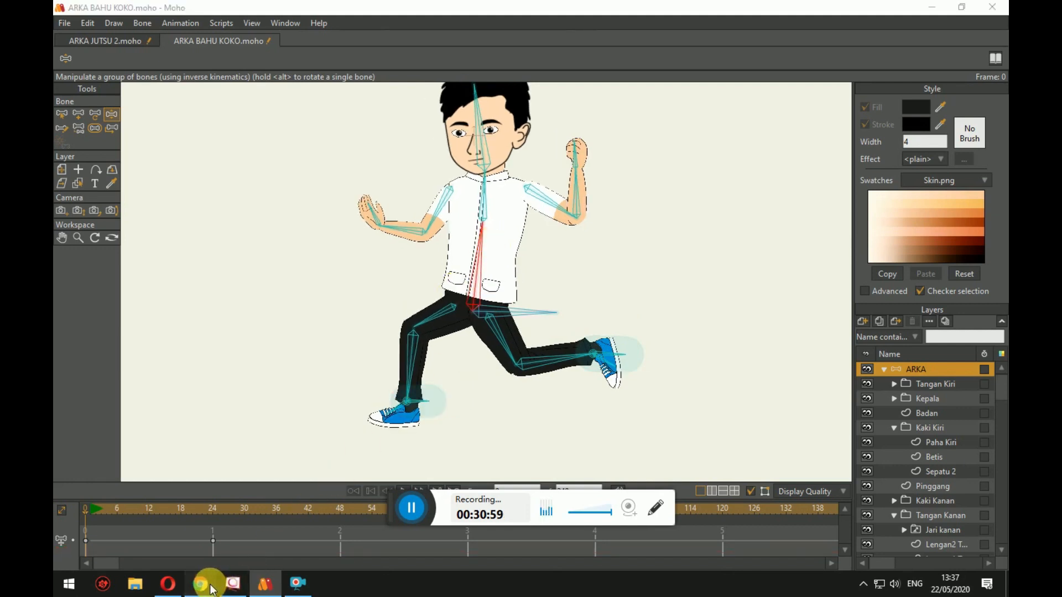
Switch to Opera and view the ArkaNet Studio YouTube channel page, postponing the screen recorder update.
{"action": "left_click", "coordinate": [202, 585]}
{"action": "left_click", "coordinate": [181, 587]}
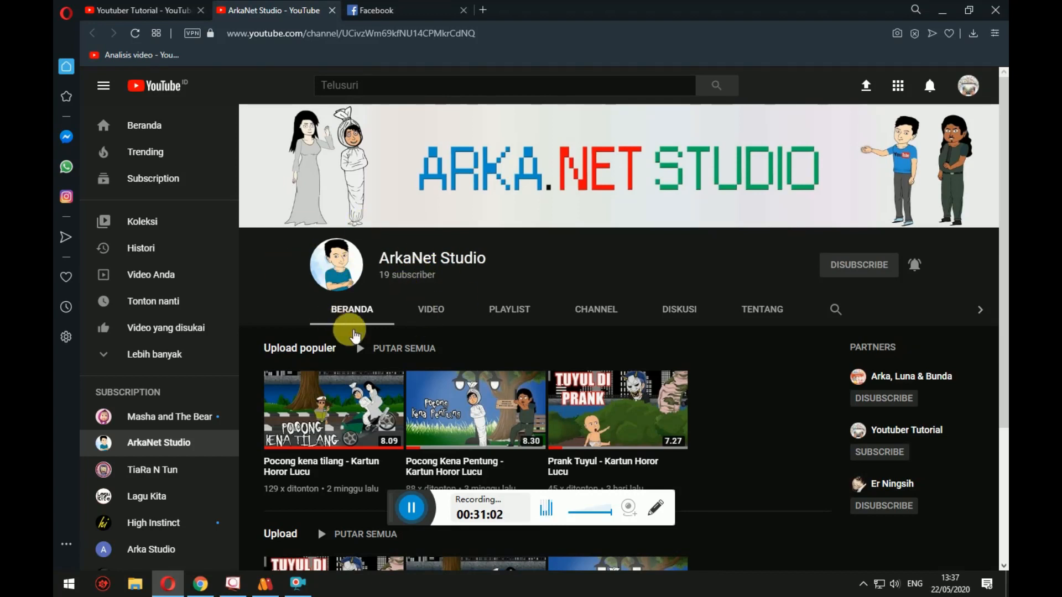
{"action": "scroll", "coordinate": [356, 326], "scroll_direction": "down", "scroll_amount": 1}
{"action": "left_click_drag", "start_coordinate": [398, 215], "coordinate": [379, 210]}
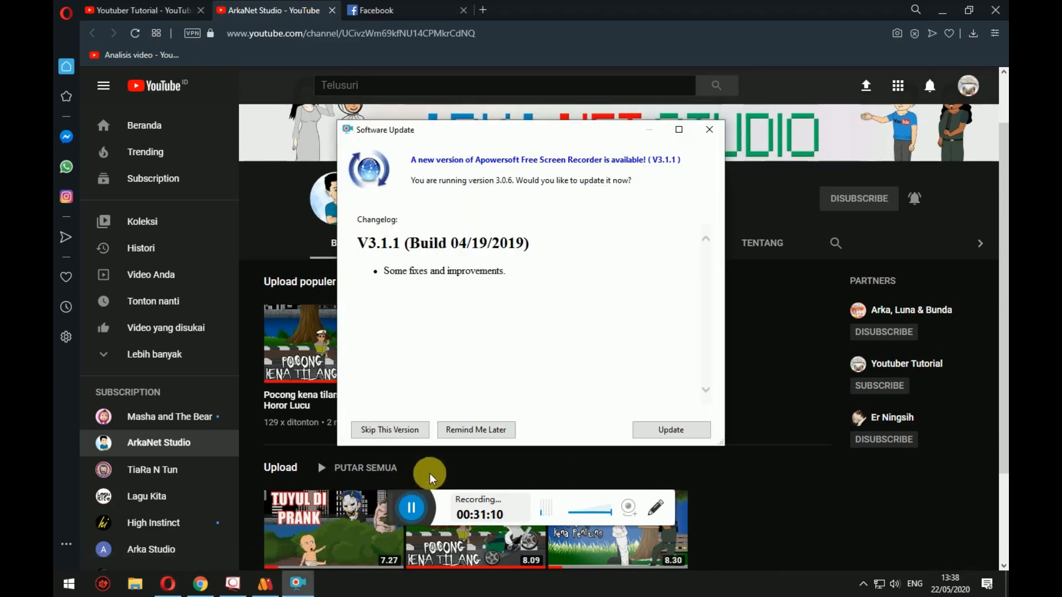
{"action": "left_click", "coordinate": [453, 430]}
{"action": "left_click_drag", "start_coordinate": [400, 500], "coordinate": [440, 501]}
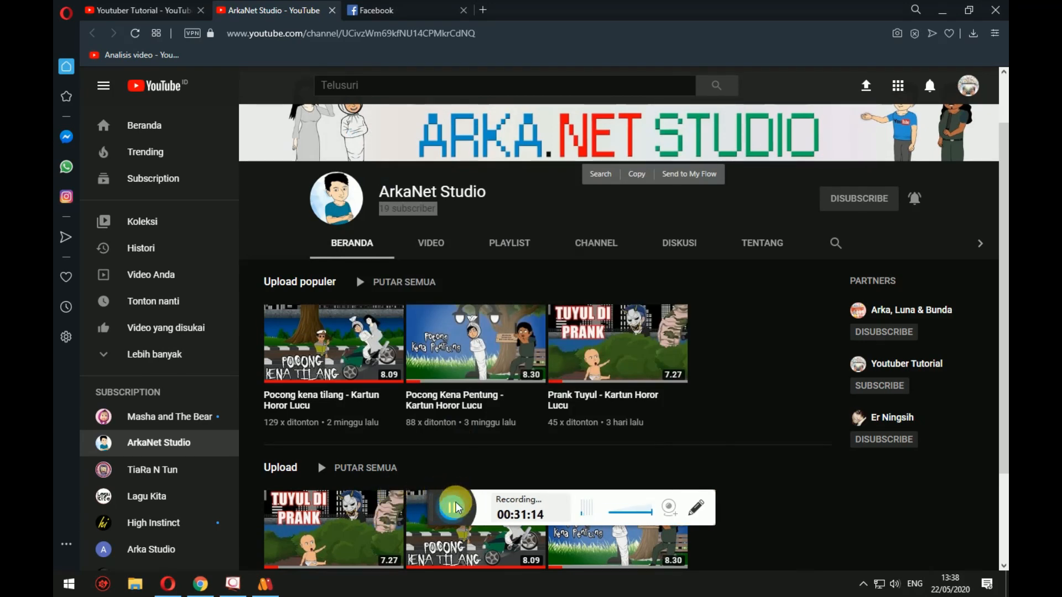